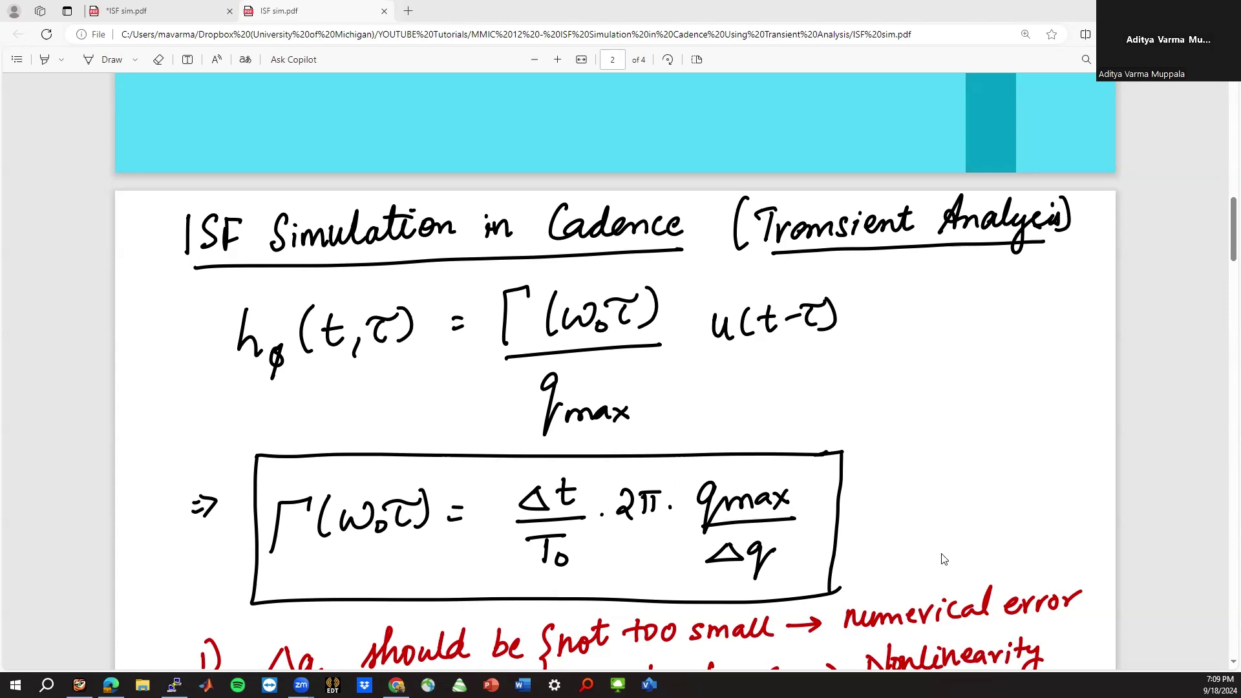
Read the notes on the ISF formula, the five simulation guidelines, and the procedure for setting the transient time step.
scroll(943, 561, down, 5)
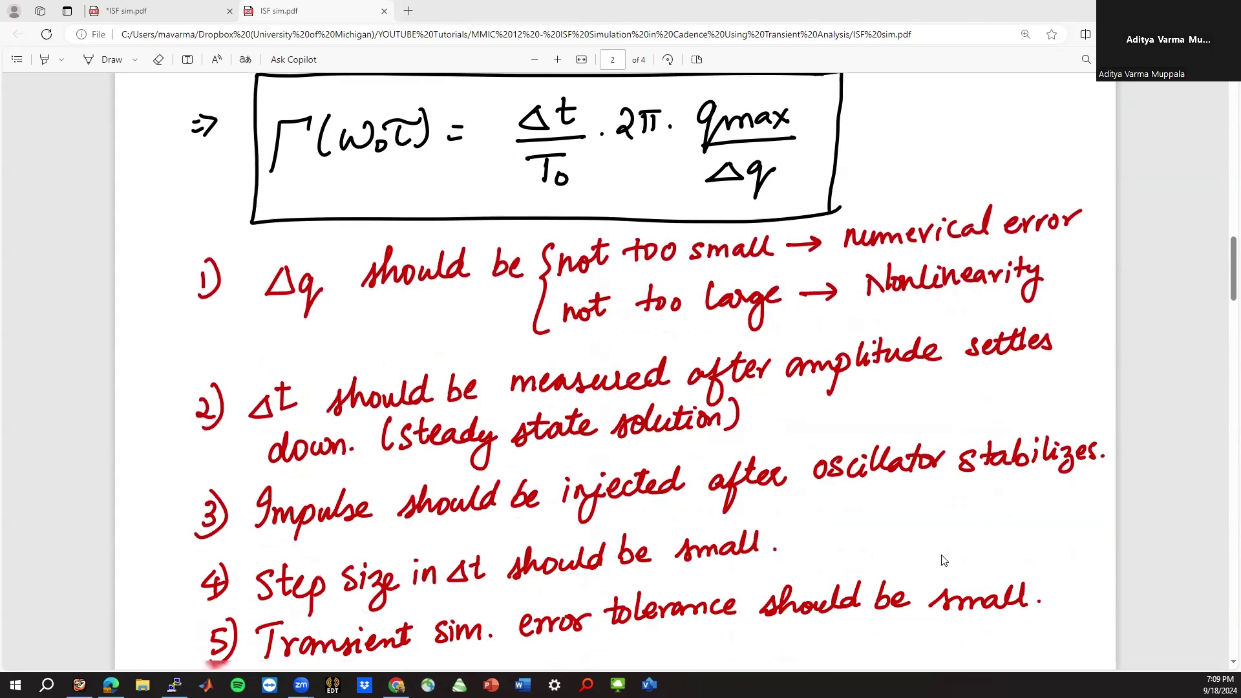
scroll(943, 561, down, 1)
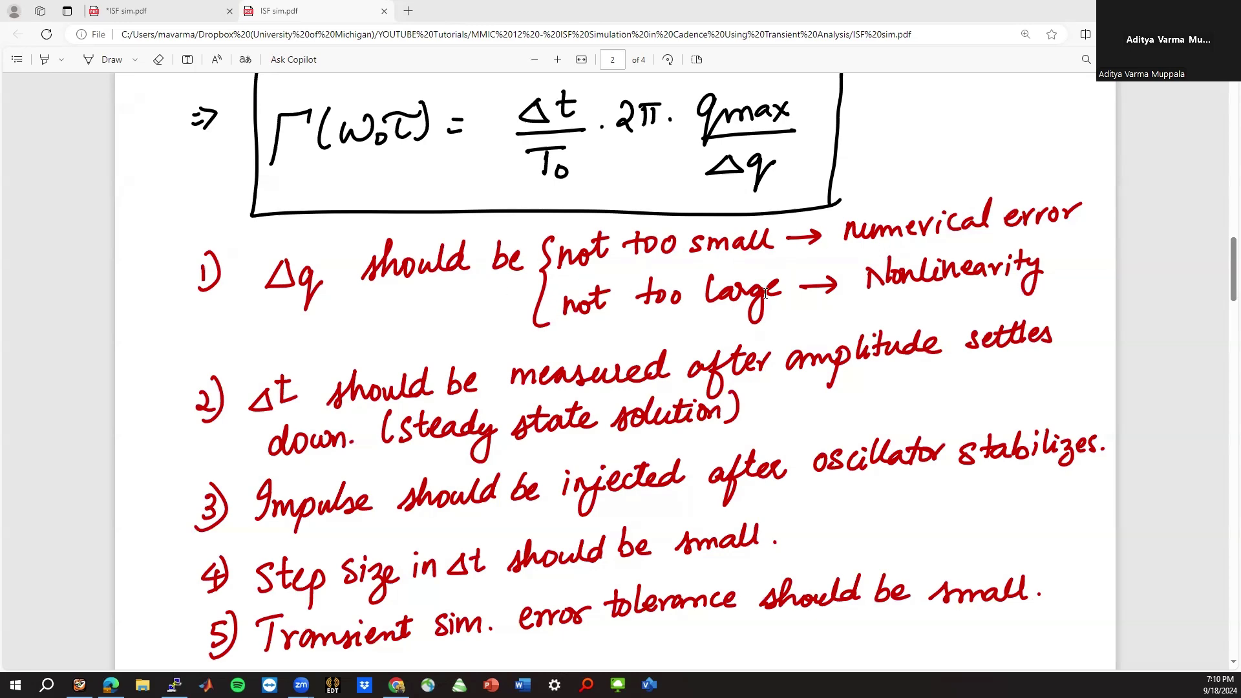
scroll(523, 285, up, 3)
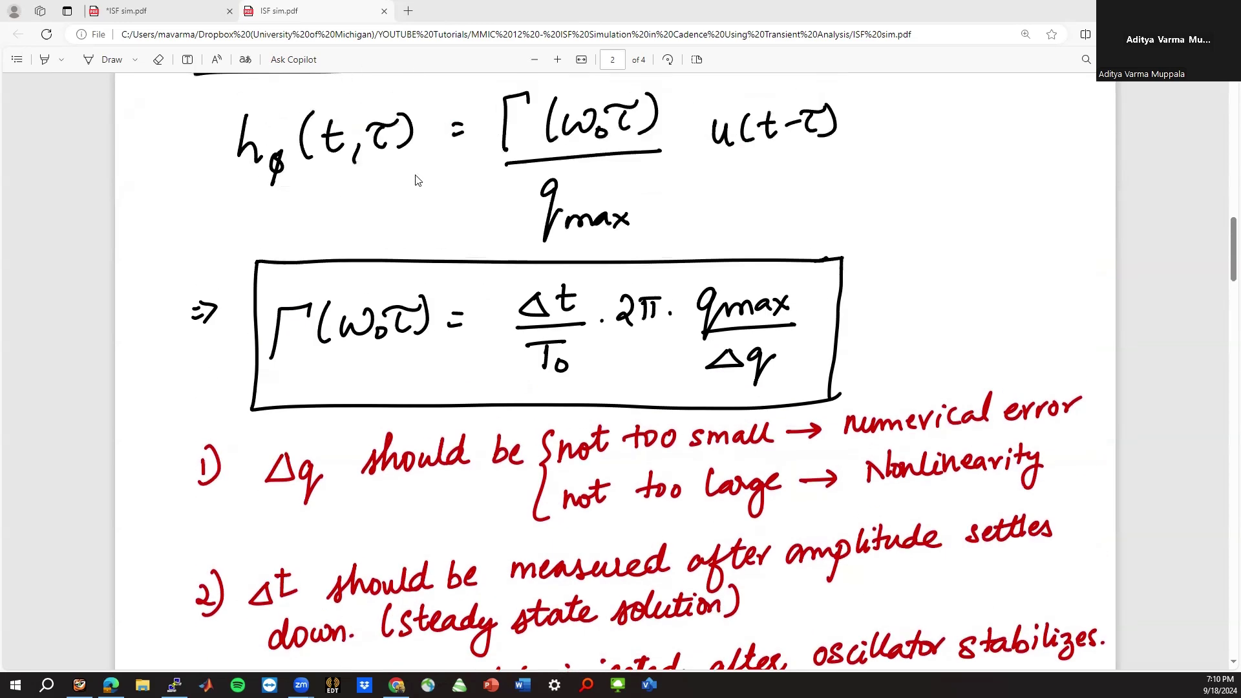
scroll(861, 369, down, 2)
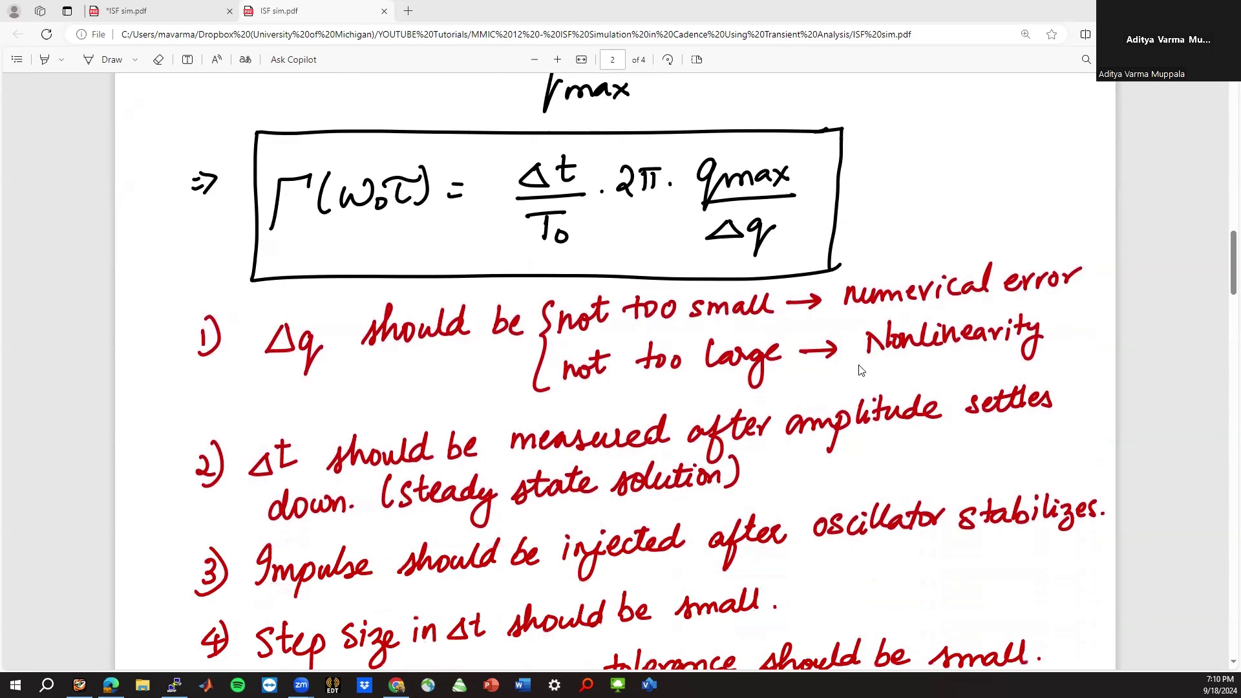
scroll(861, 369, down, 2)
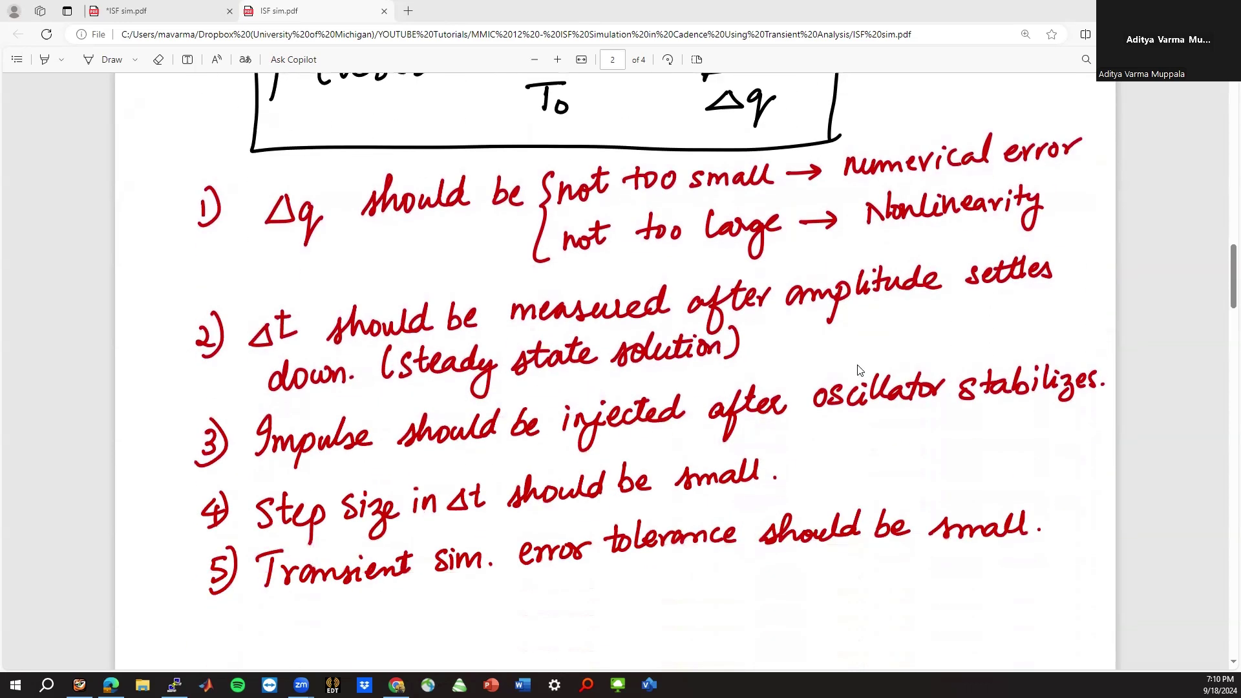
scroll(858, 369, up, 1)
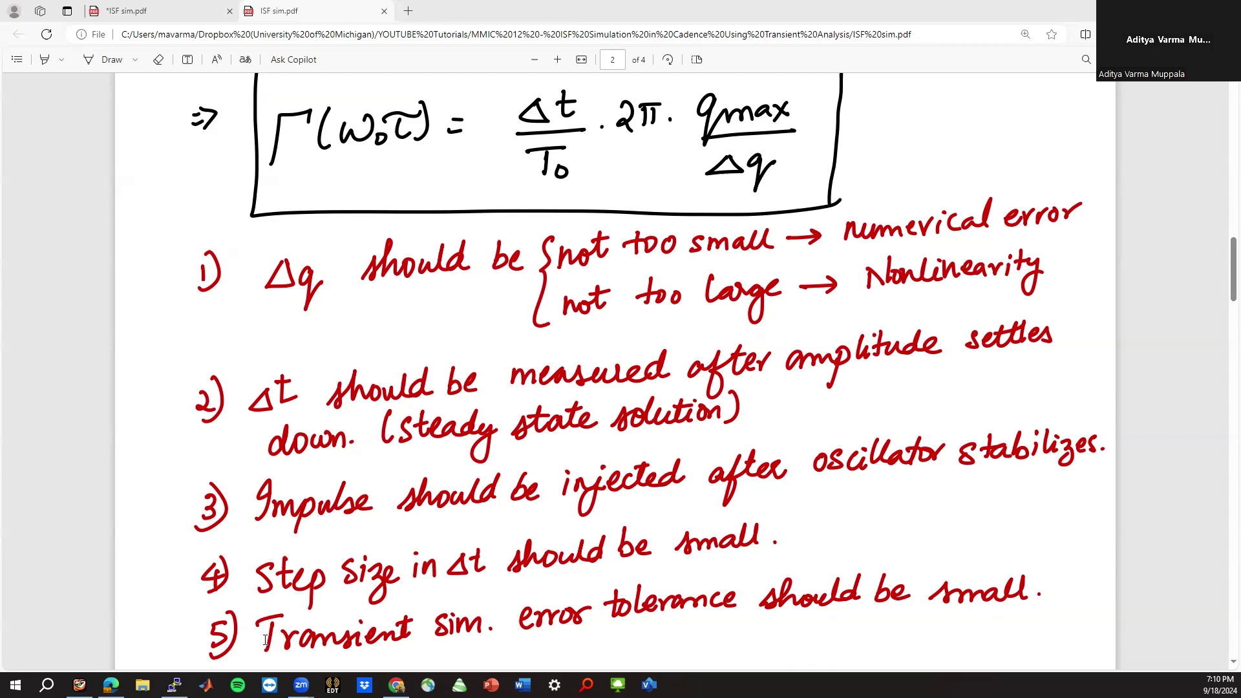
scroll(294, 540, down, 5)
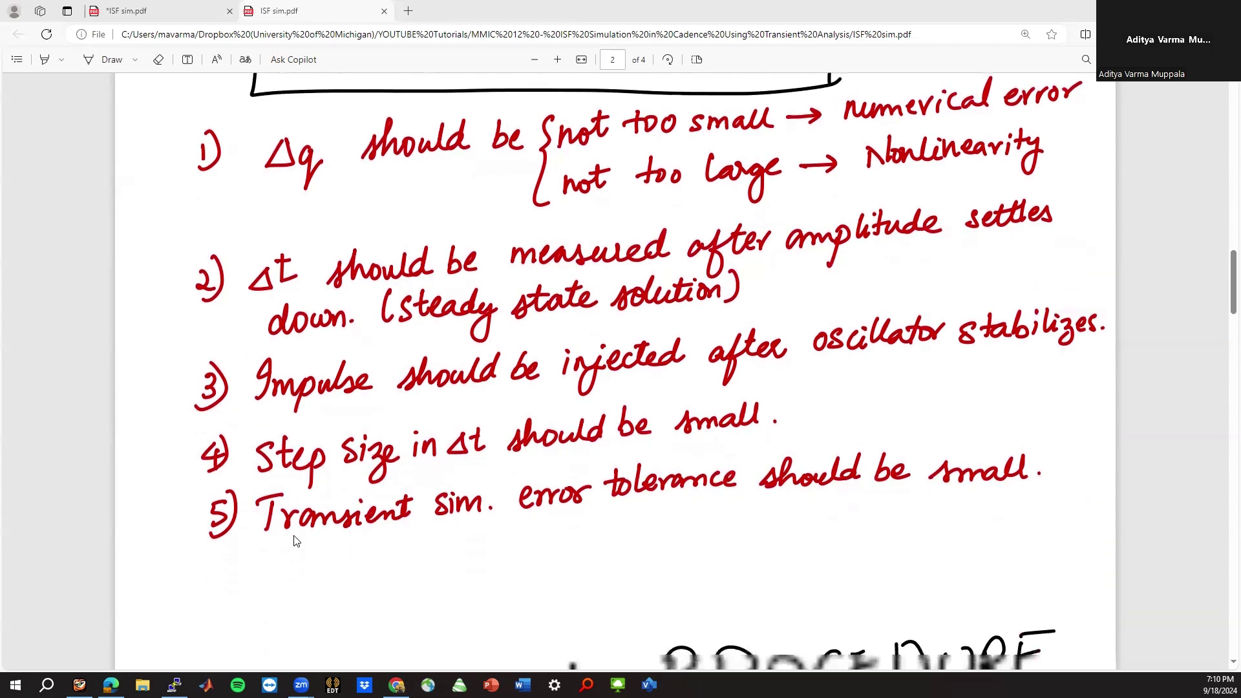
scroll(294, 539, down, 3)
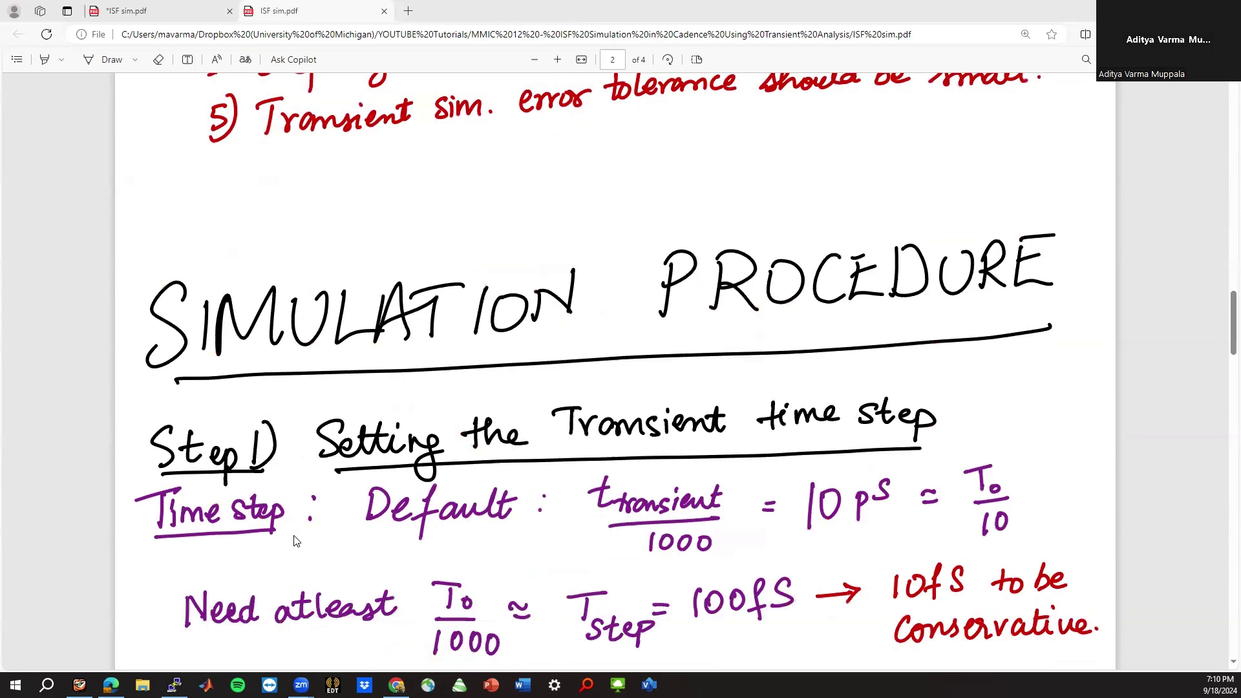
scroll(294, 540, down, 1)
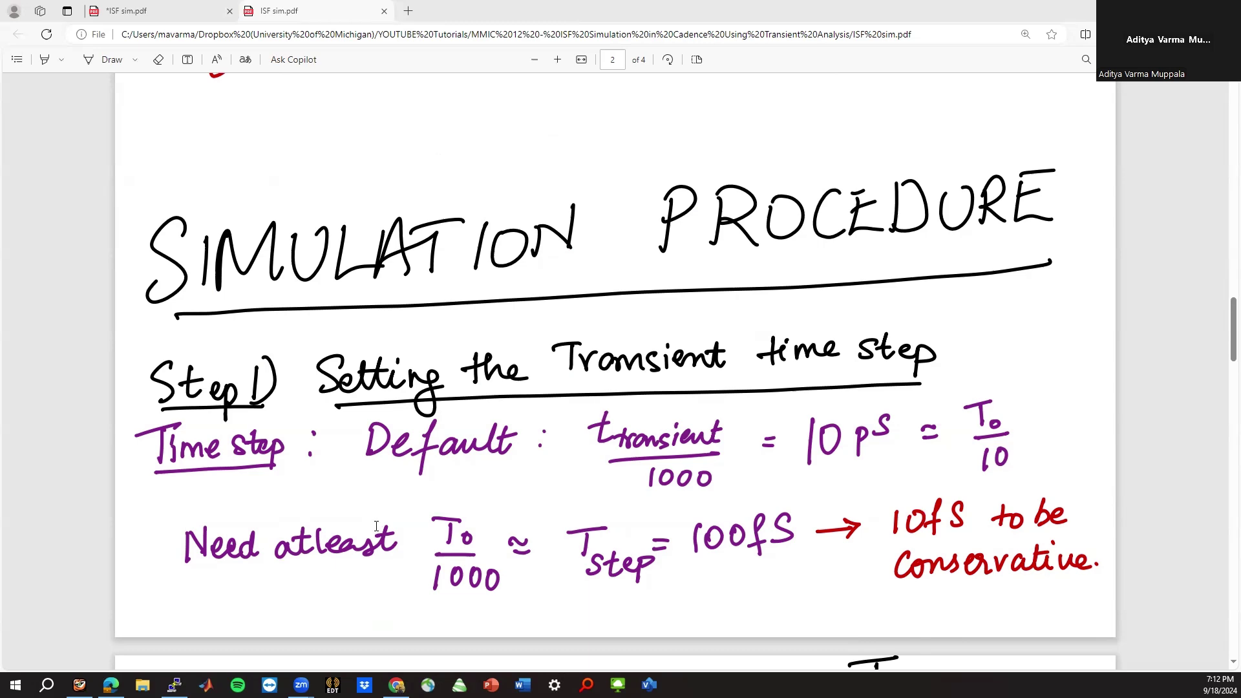
scroll(376, 526, down, 10)
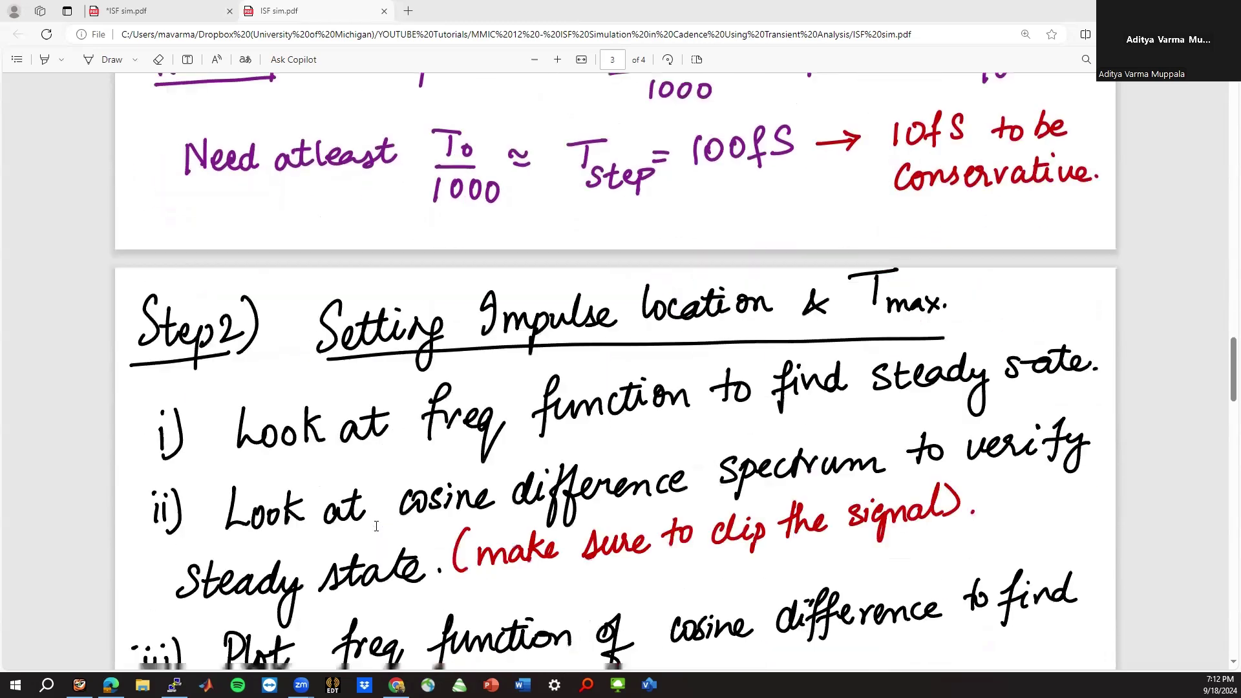
scroll(376, 526, up, 7)
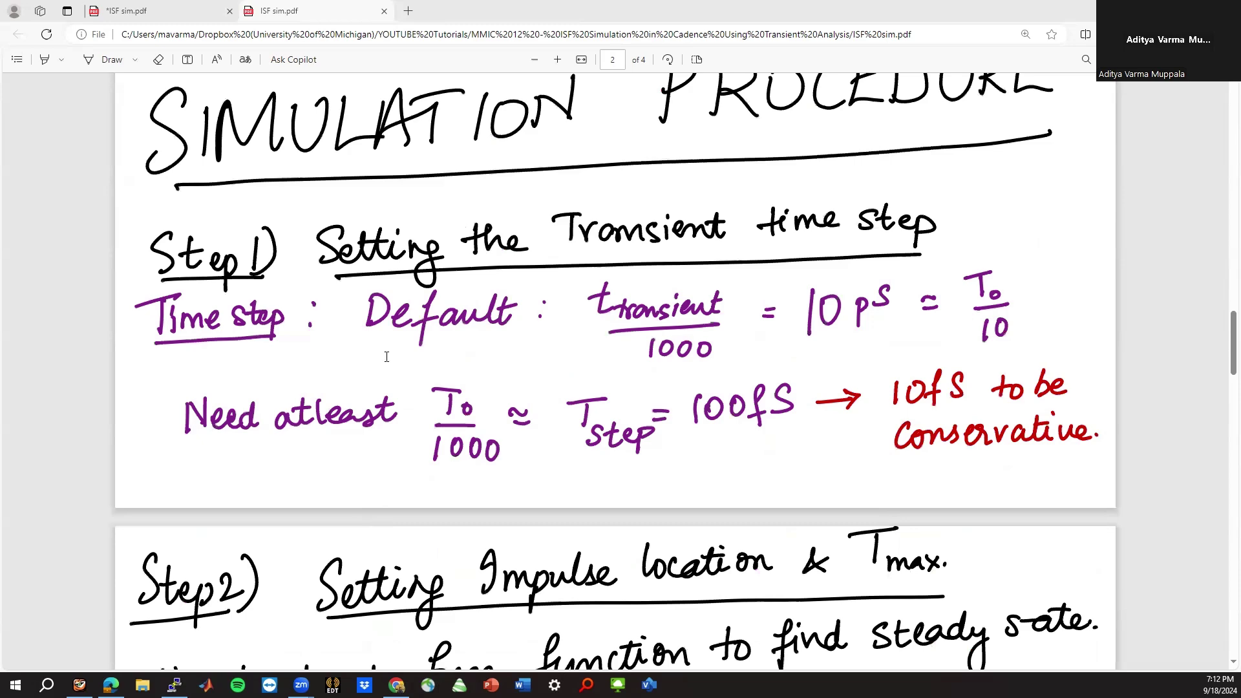
scroll(387, 356, up, 2)
Switch to the Virtuoso cross-coupled oscillator schematic, launch ADE L for it and bring up its window.
click(79, 684)
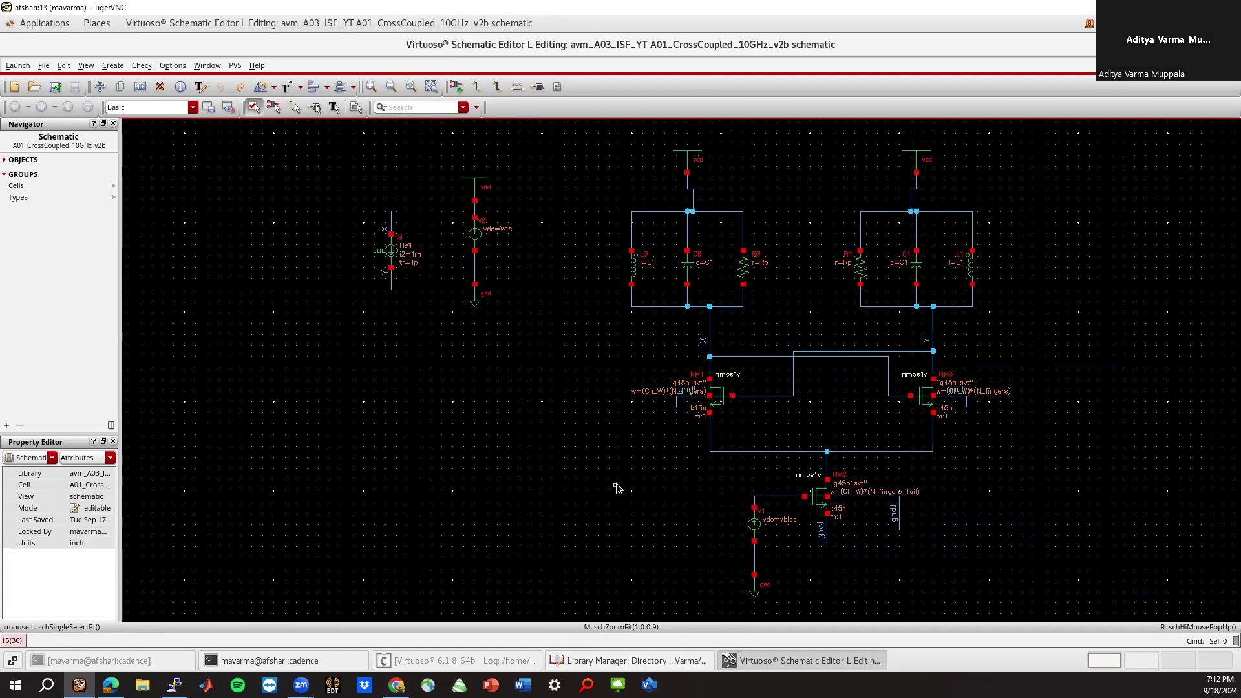
click(26, 65)
click(27, 81)
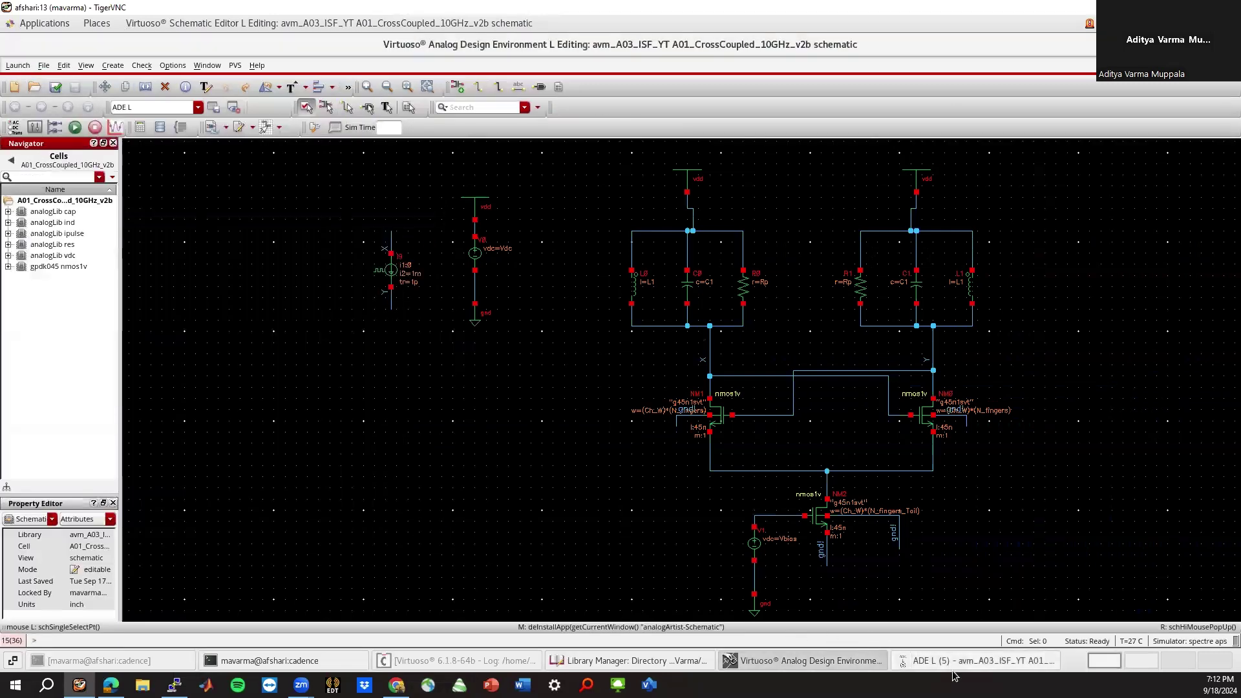
click(954, 662)
drag(239, 189, 456, 178)
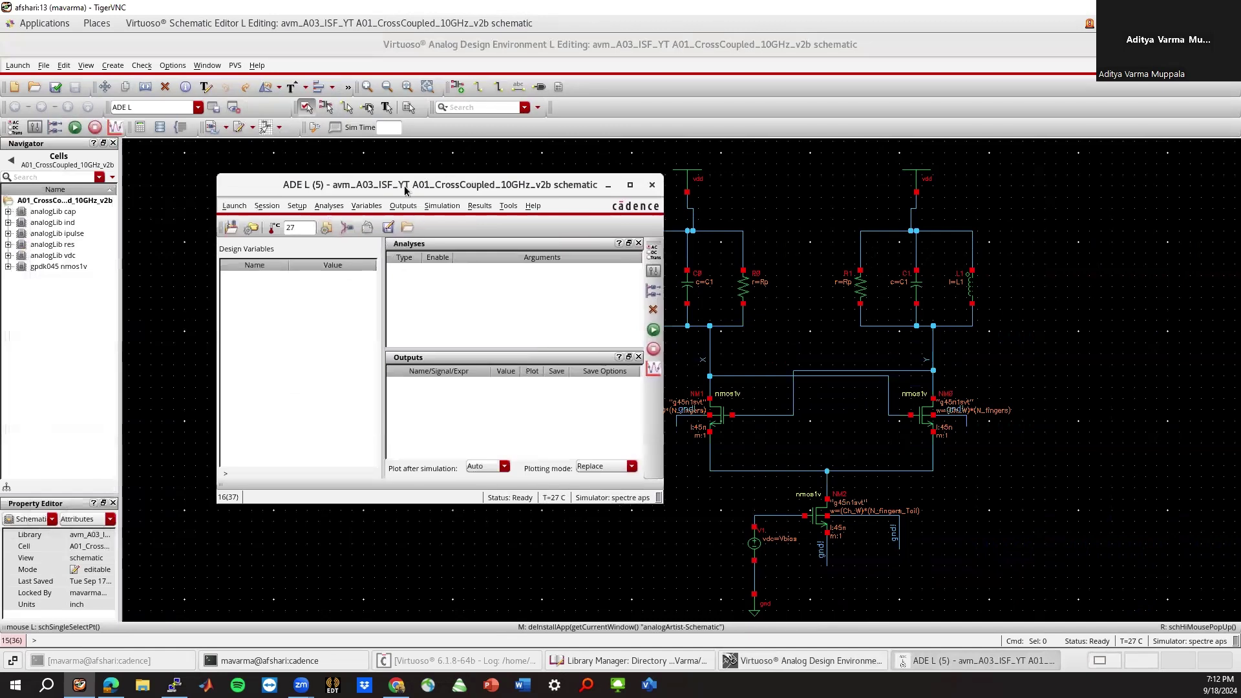
Start loading a saved simulation state from a cellview and choose avm_A02_Oscillators_YT as the source library.
right_click(258, 282)
click(267, 209)
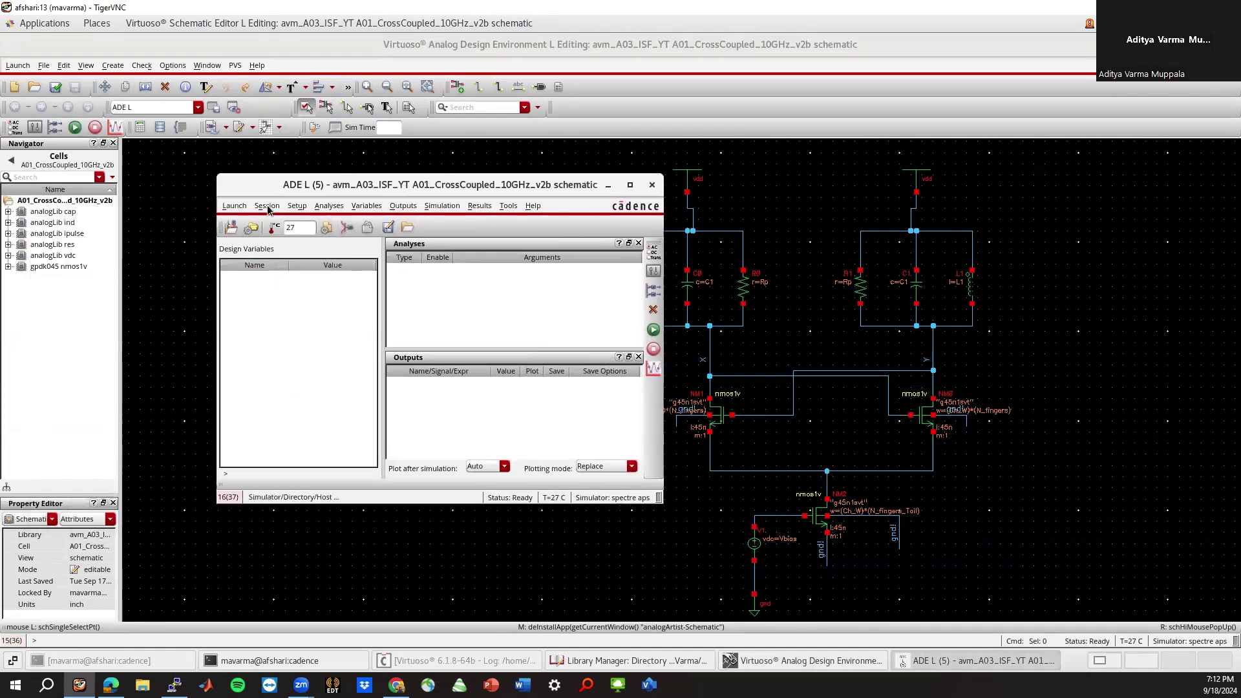
click(271, 259)
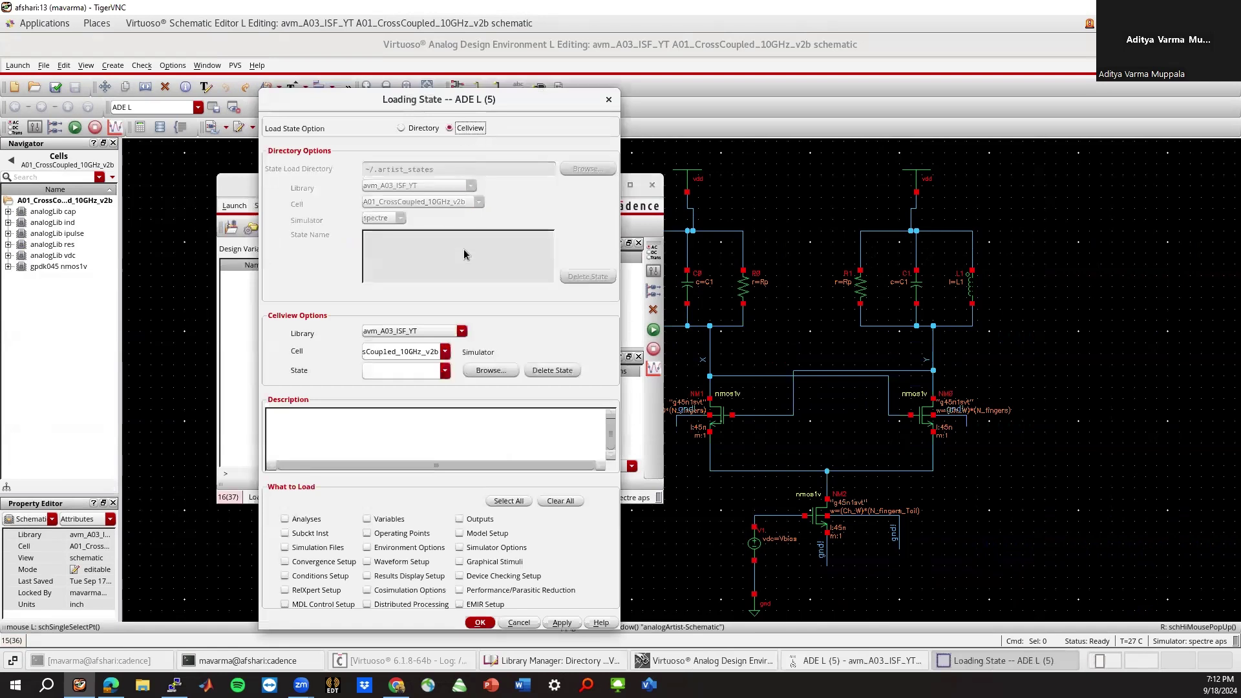
click(445, 352)
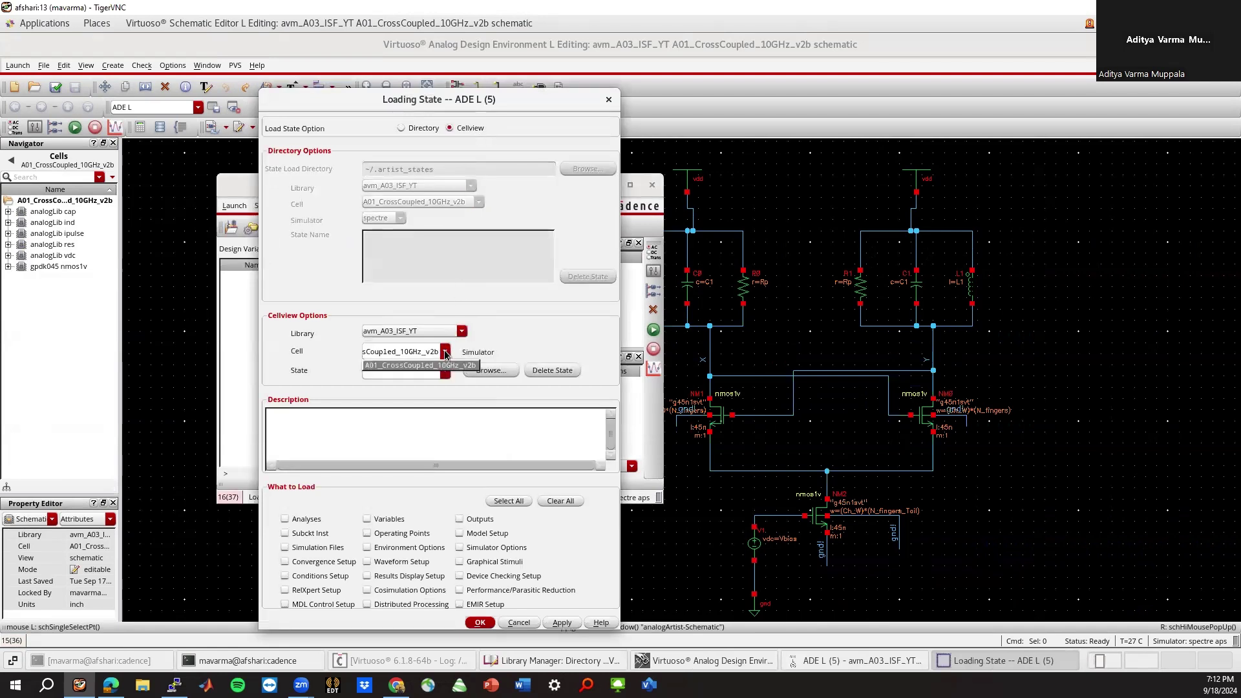
click(461, 331)
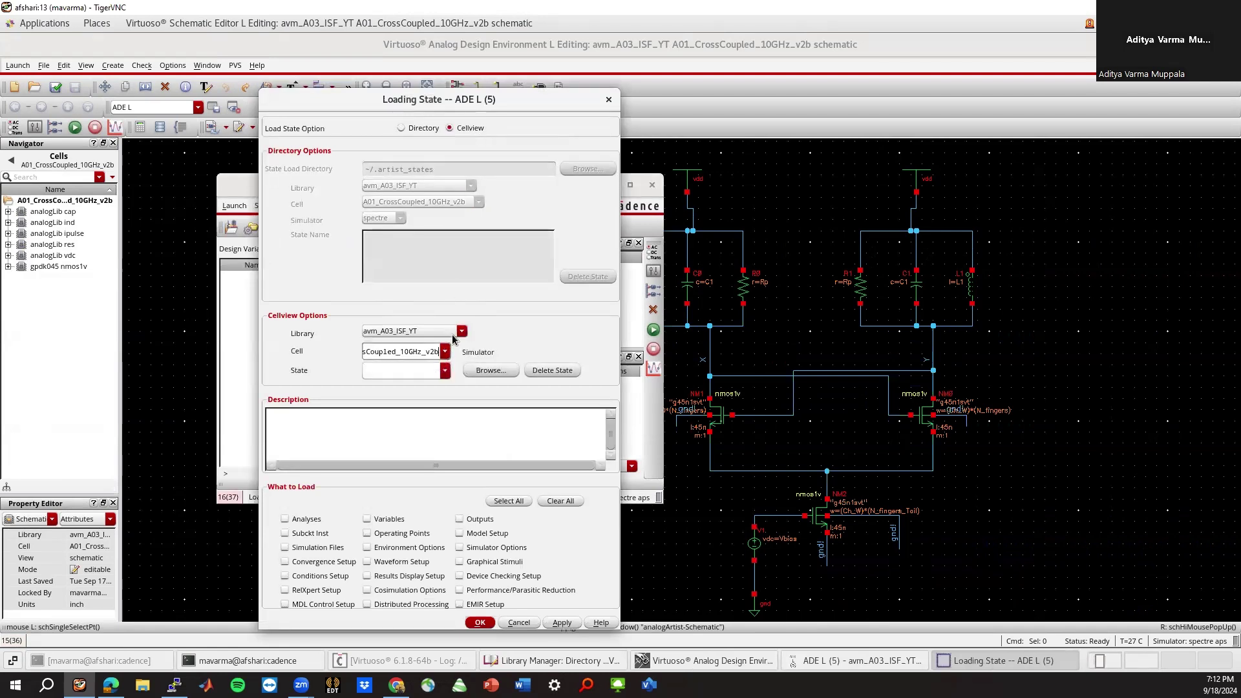
click(461, 331)
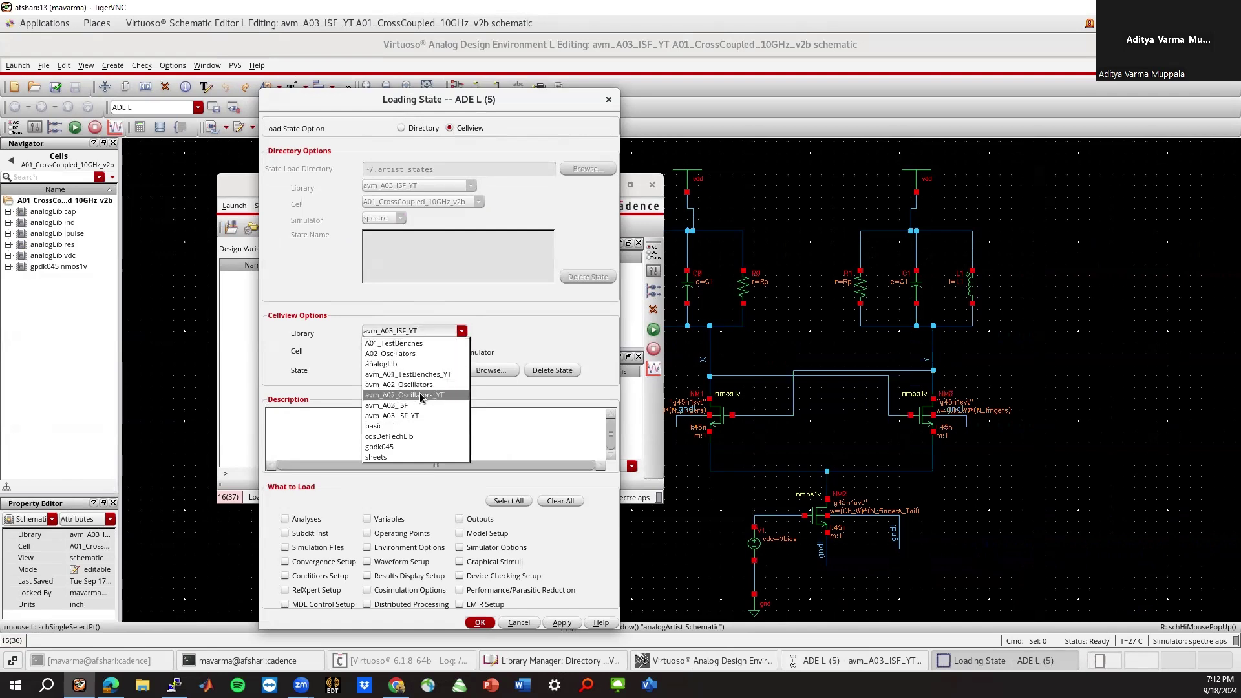
click(421, 395)
Load state 240917 of the cell A01_CrossCoupled_10GHz_v2d into the simulation session.
click(445, 351)
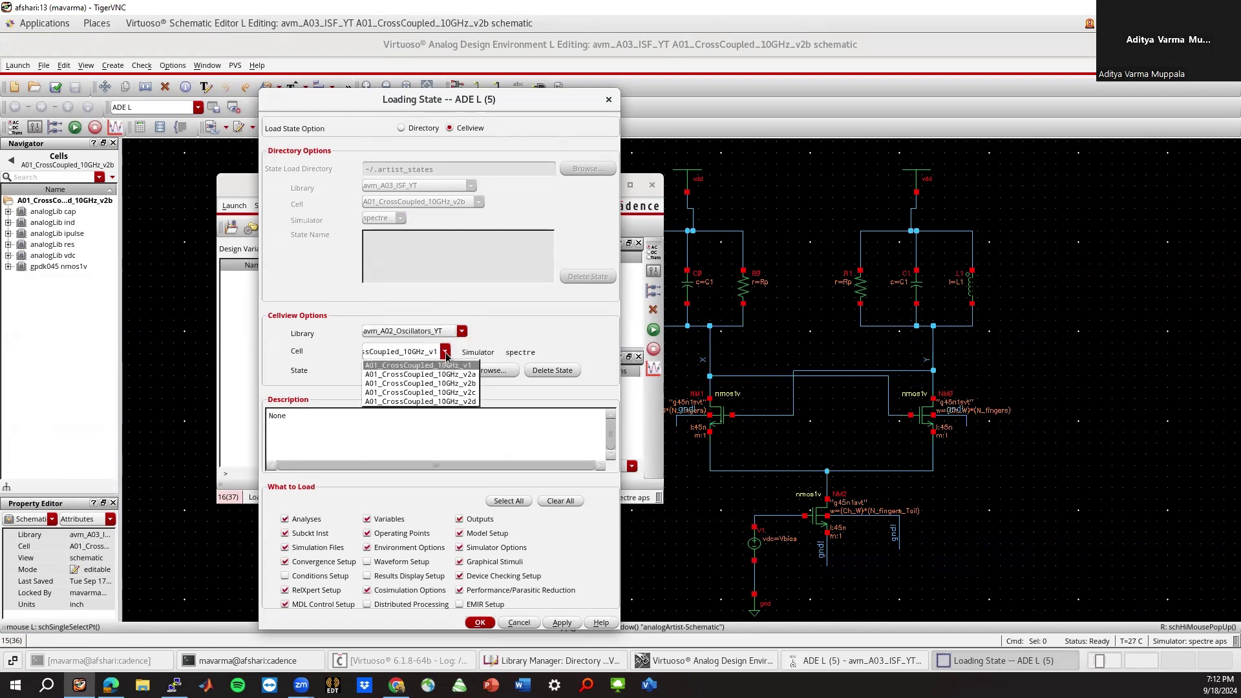
click(447, 385)
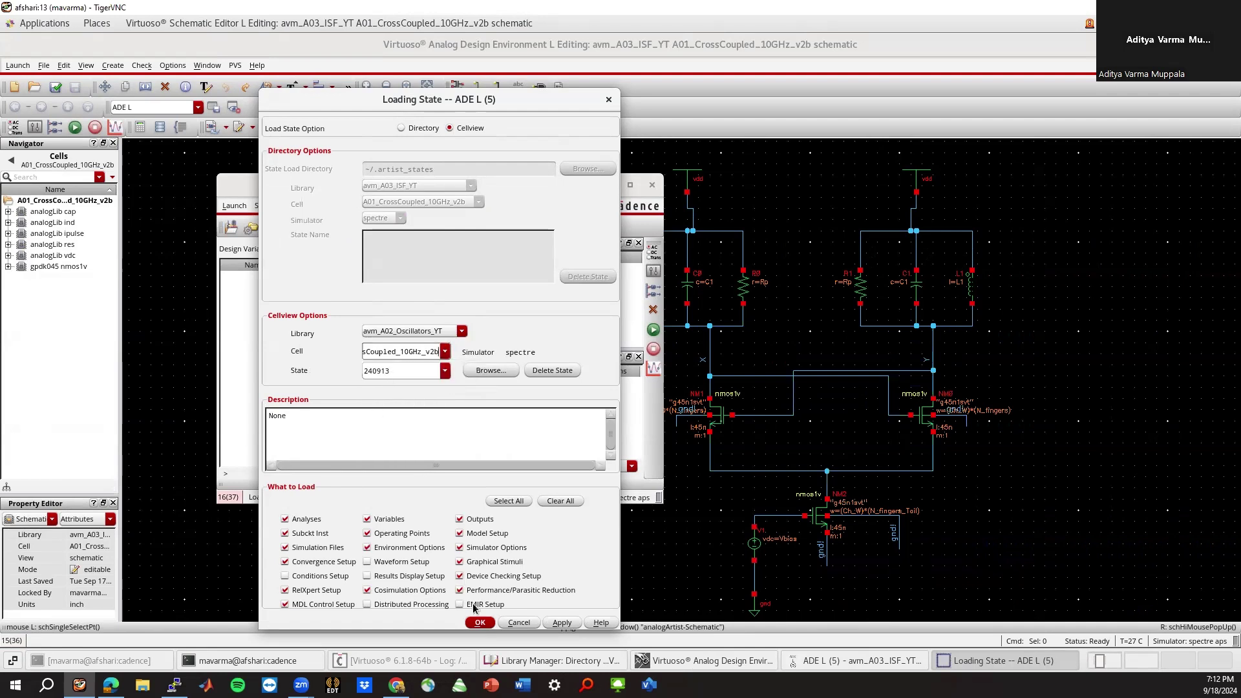
click(445, 351)
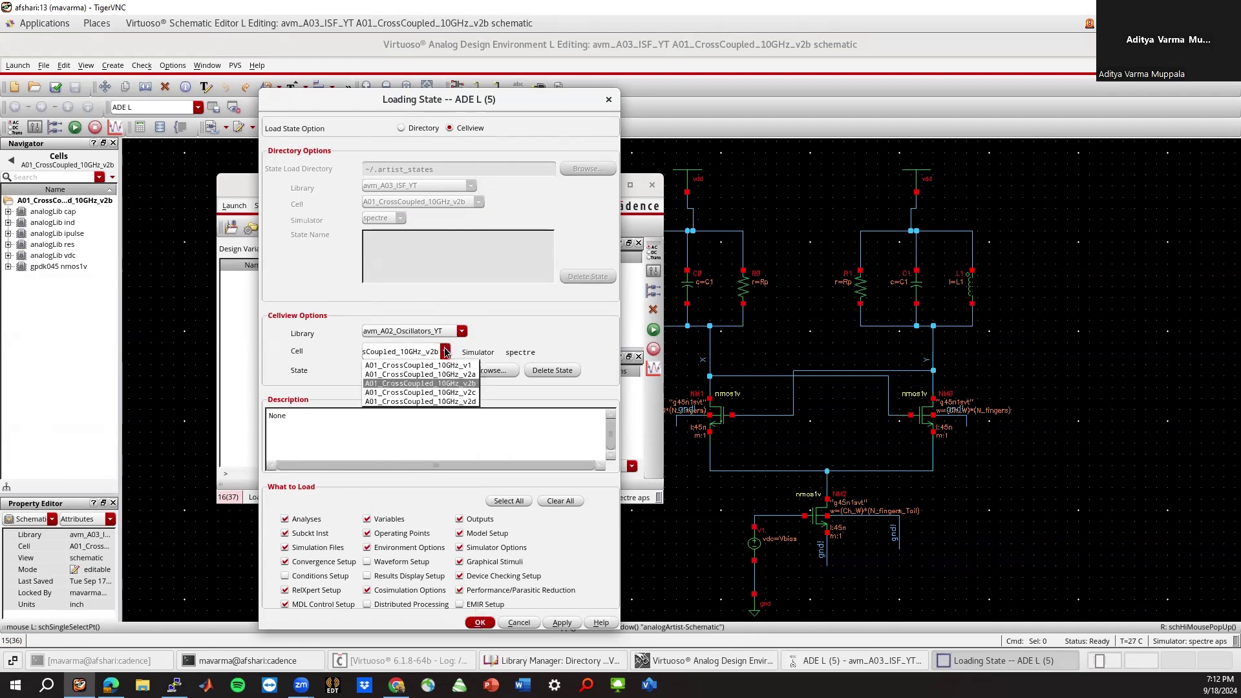
click(427, 402)
click(445, 370)
click(397, 403)
click(479, 622)
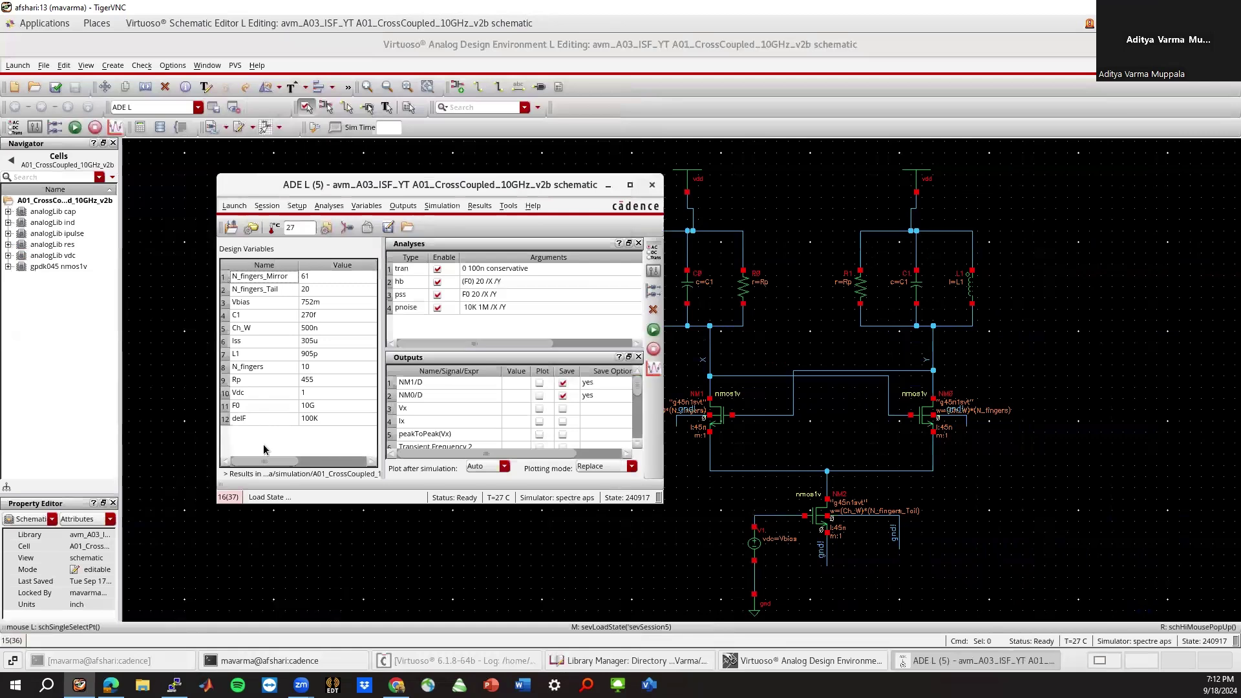
Enlarge and reposition the ADE L window, then delete the tran, hb, pss and pnoise analyses.
drag(336, 498, 337, 526)
drag(441, 188, 325, 178)
click(349, 261)
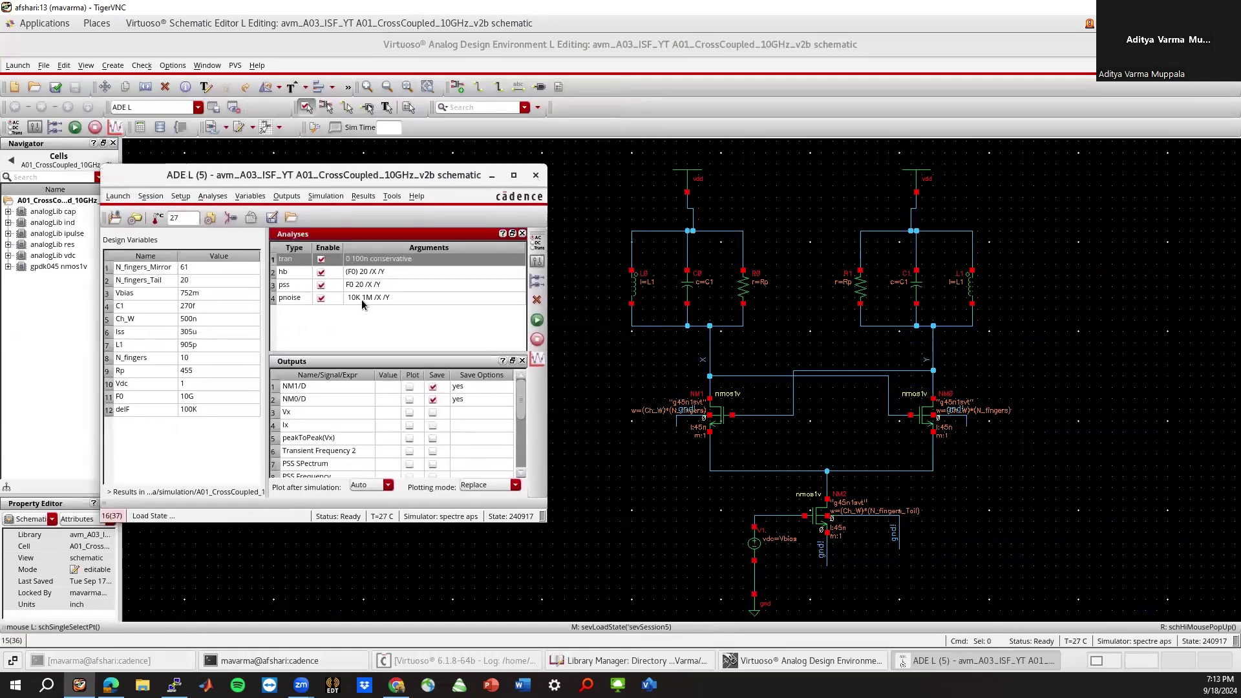
shift+click(364, 299)
right_click(363, 299)
click(377, 367)
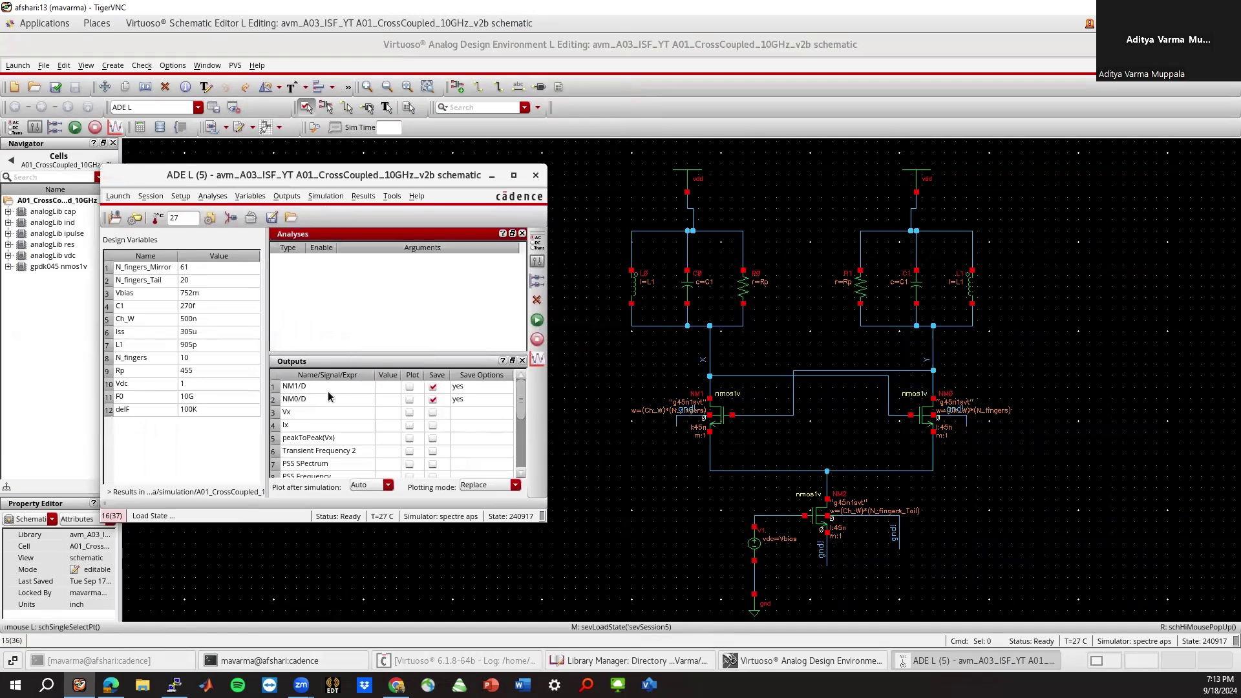
Delete all the saved output signals and expressions from the simulation setup.
click(327, 390)
key(ctrl+a)
scroll(320, 431, down, 3)
right_click(320, 431)
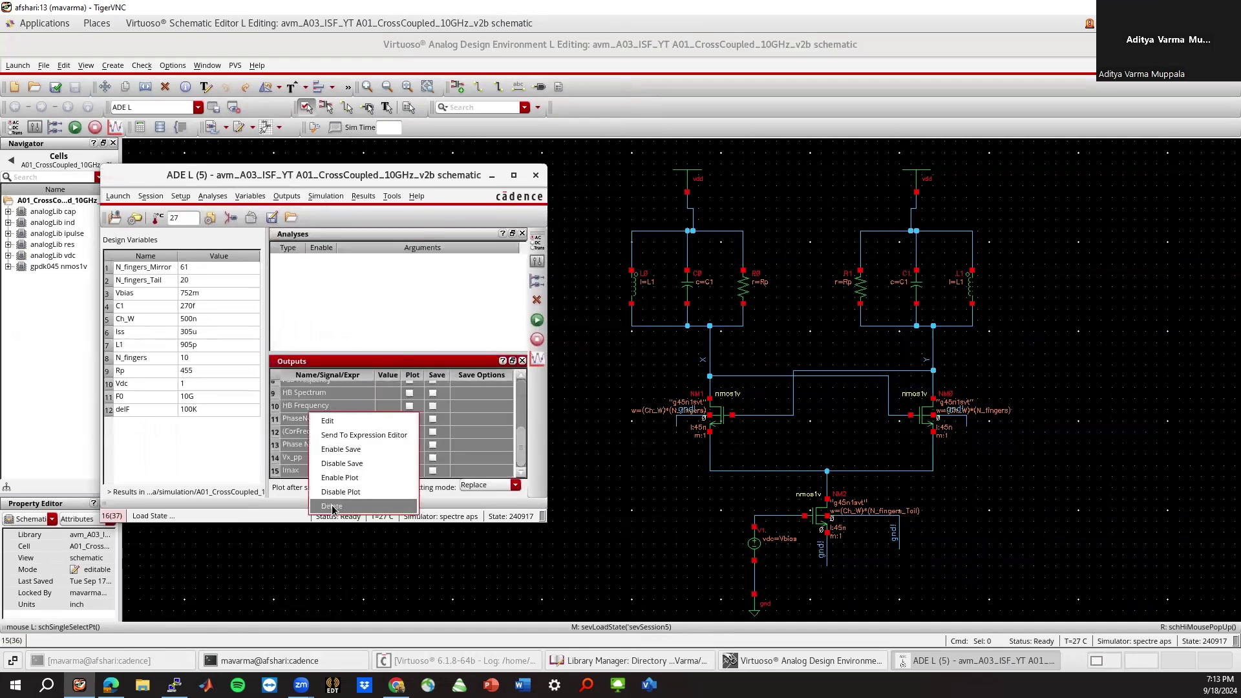
click(336, 503)
Copy the ipulse current source with its wire stubs and labels, rotate the copy 180 degrees and place it beside transistor NM1.
click(631, 375)
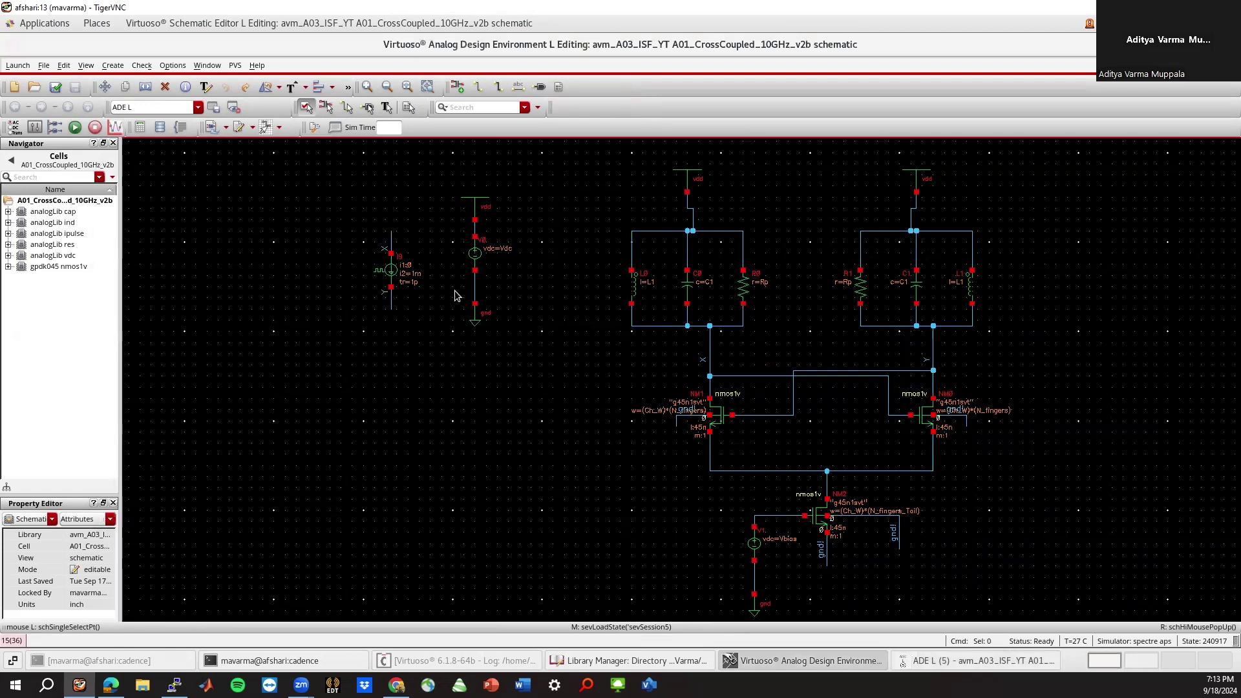
drag(357, 208, 428, 376)
click(428, 377)
key(c)
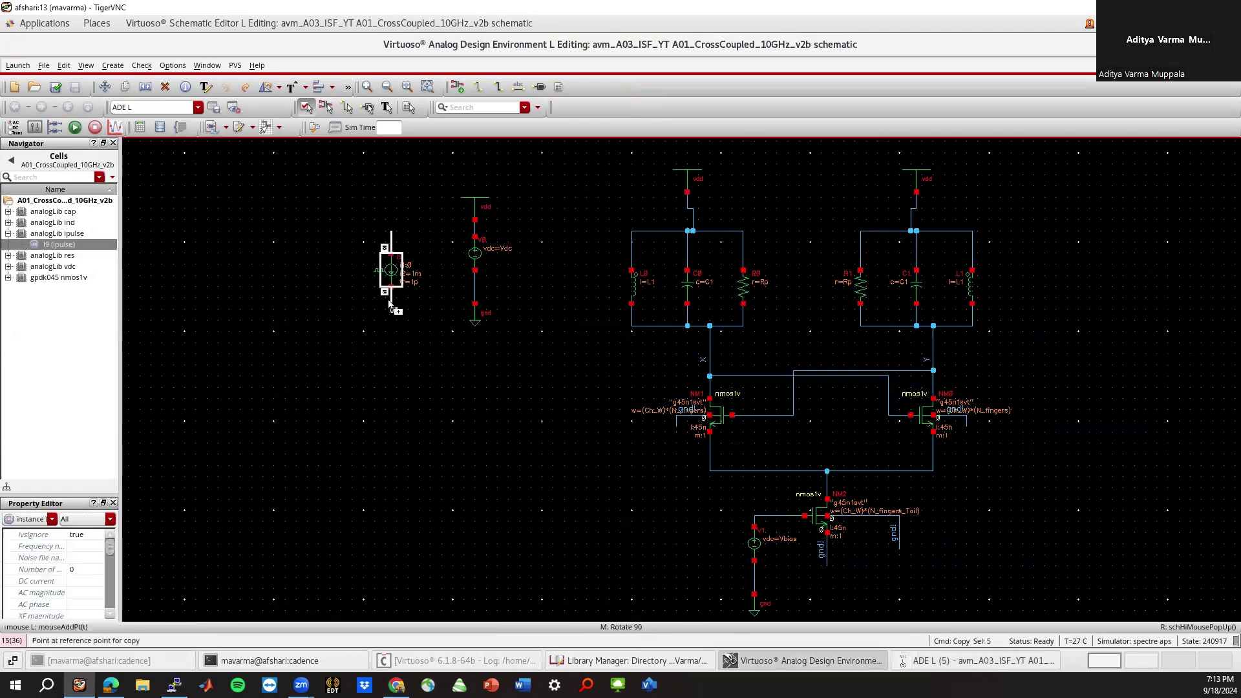
middle_click(572, 449)
middle_click(591, 420)
click(603, 400)
Remove the copied X and Y net labels from the wire stubs of the new pulse source.
ctrl+scroll(631, 443, up, 2)
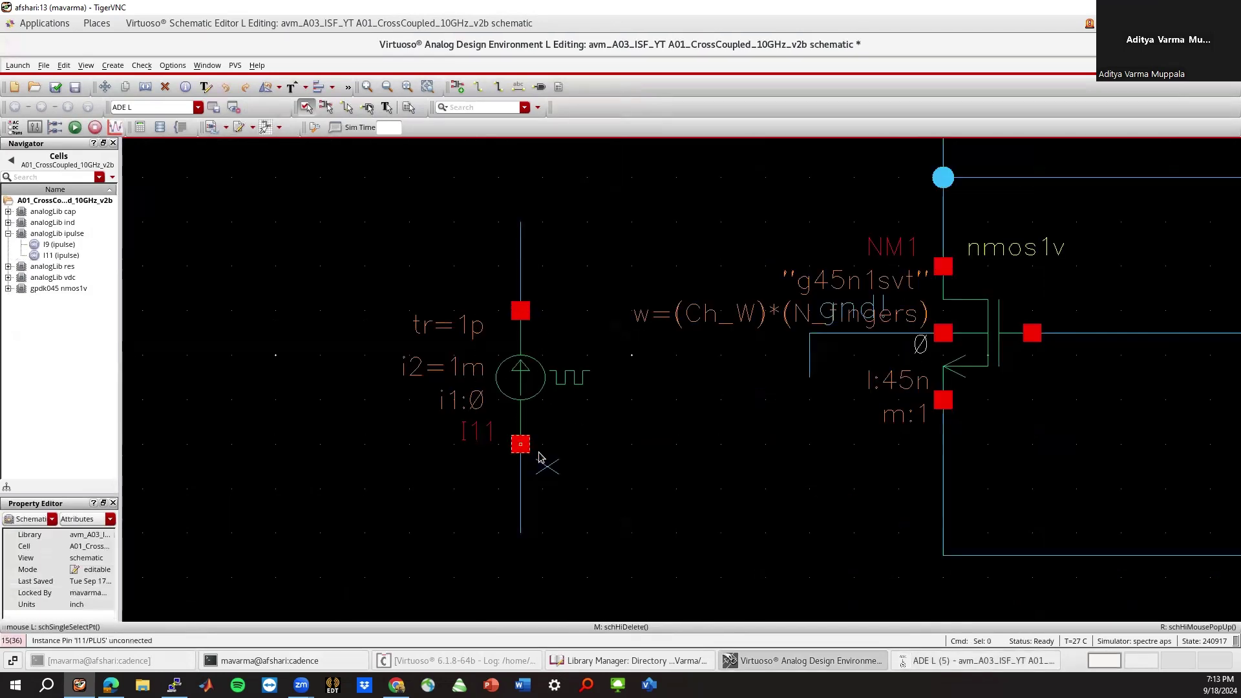
key(Delete)
key(u)
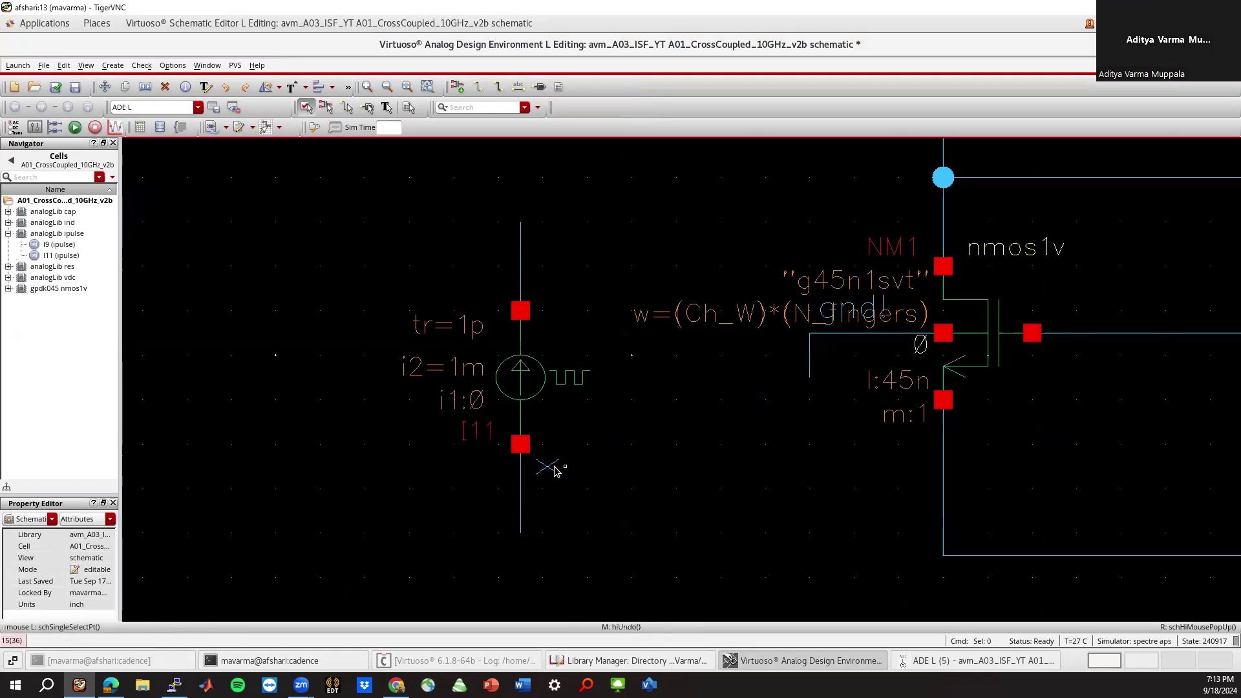
key(Escape)
Wire the new pulse source between the drain node X of NM1 and the common source node of the cross-coupled pair.
key(w)
click(520, 533)
click(943, 555)
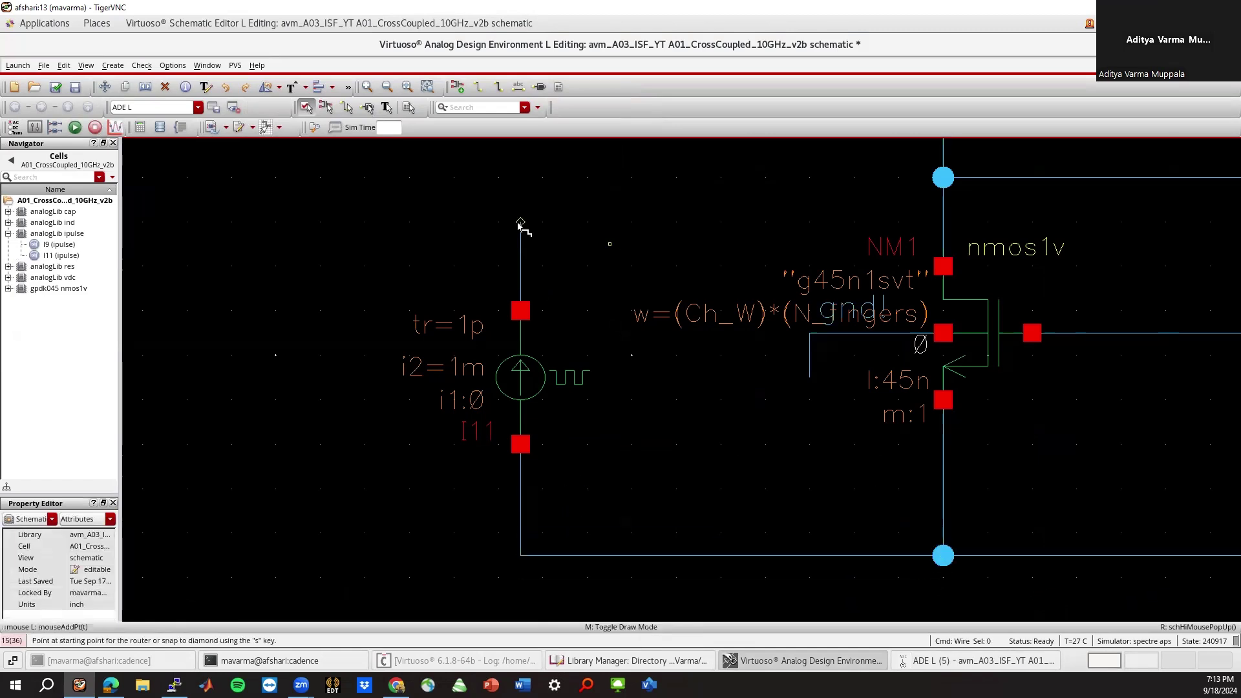
click(521, 225)
ctrl+scroll(522, 228, down, 2)
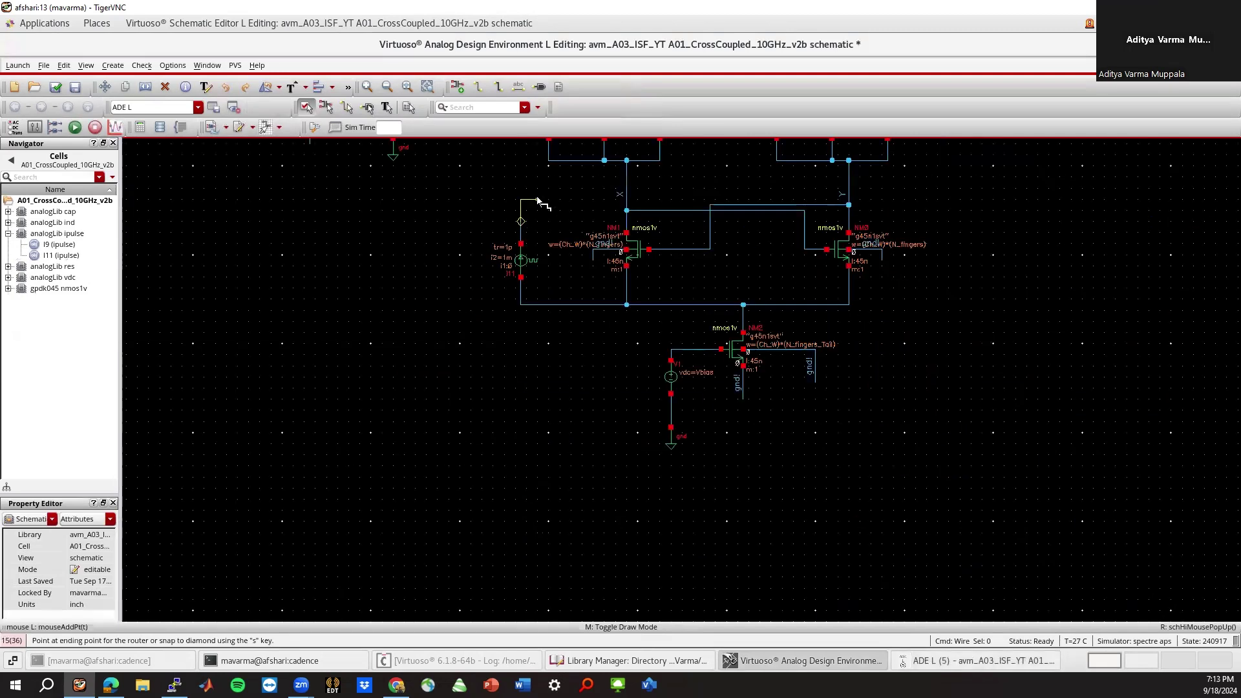
ctrl+scroll(537, 202, up, 2)
click(627, 222)
key(Escape)
Set the new pulse source's Current 2 to the variable Ipulse_isf and its delay time to Delay_isf.
click(525, 339)
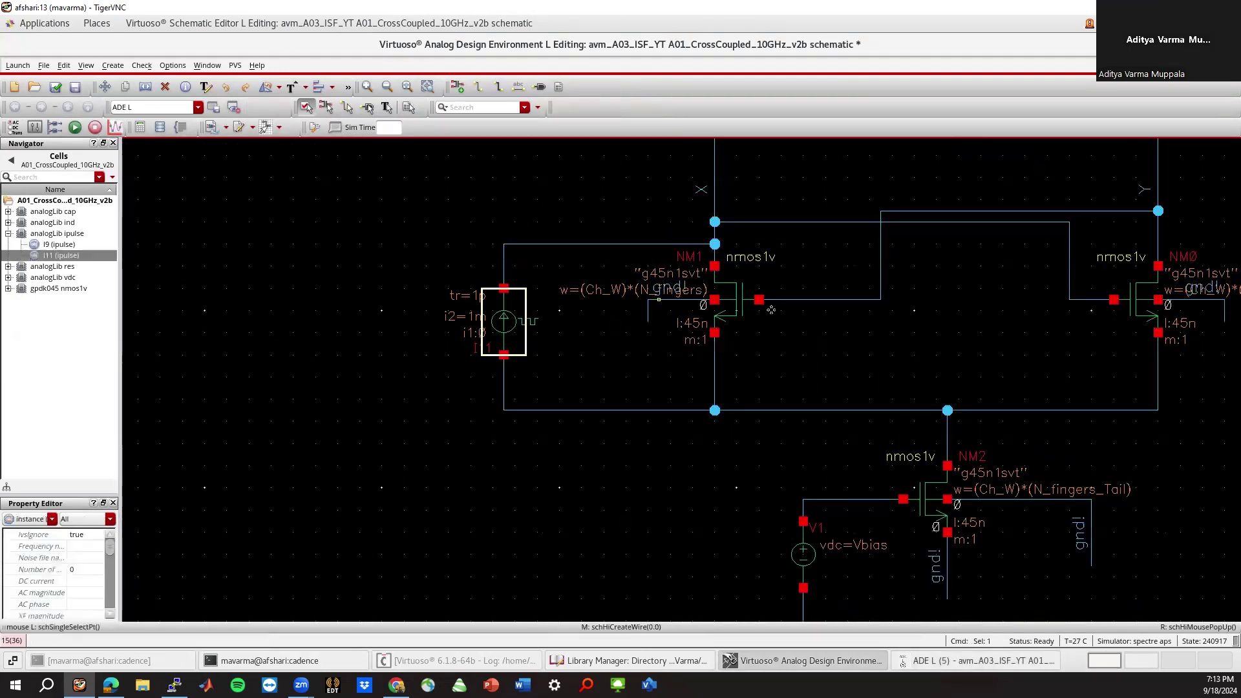
key(q)
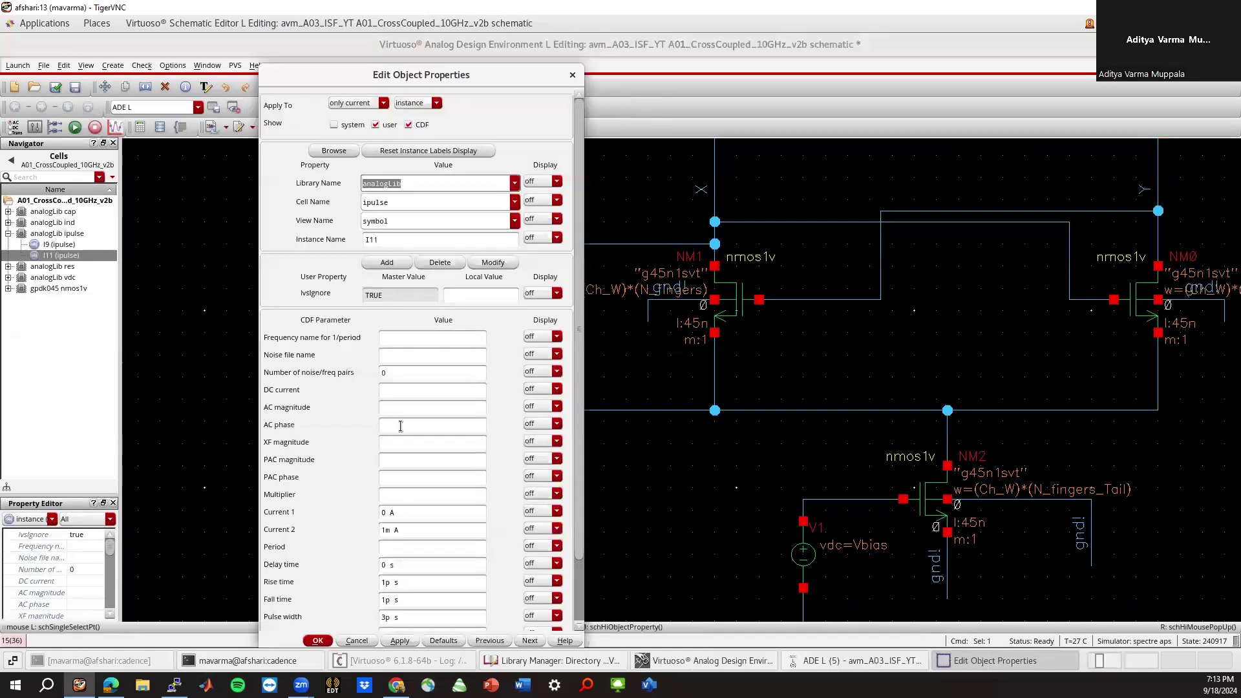
scroll(402, 411, down, 3)
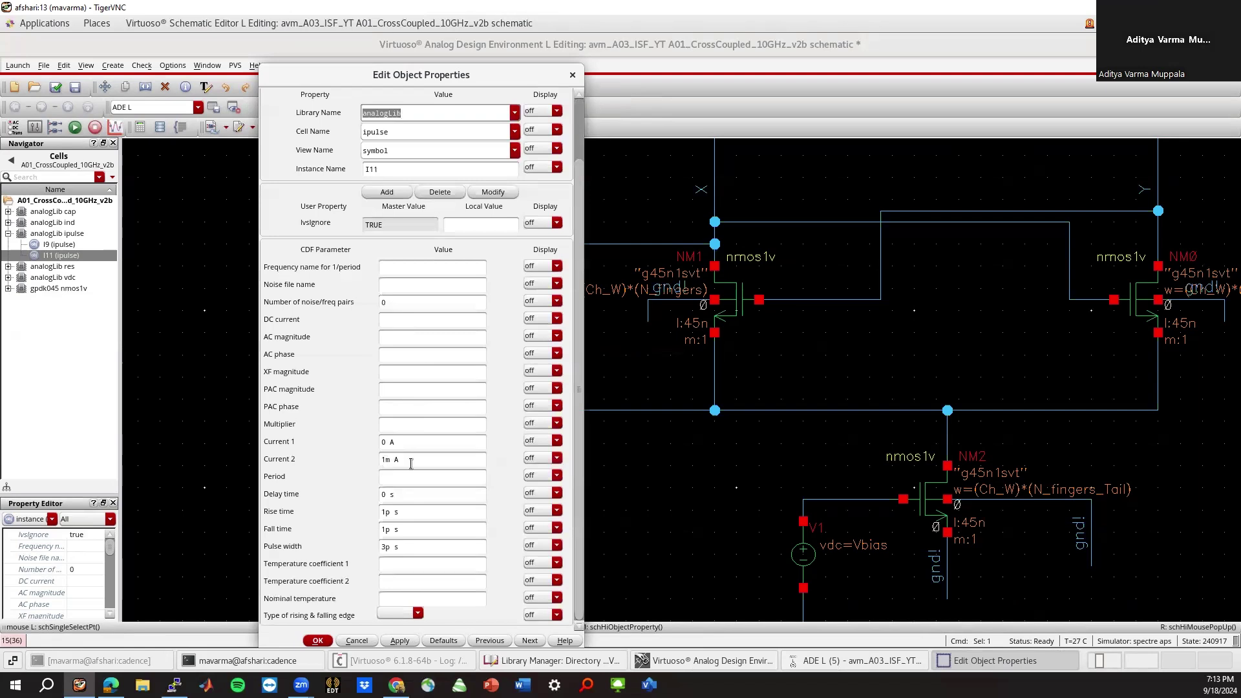
drag(391, 460, 376, 462)
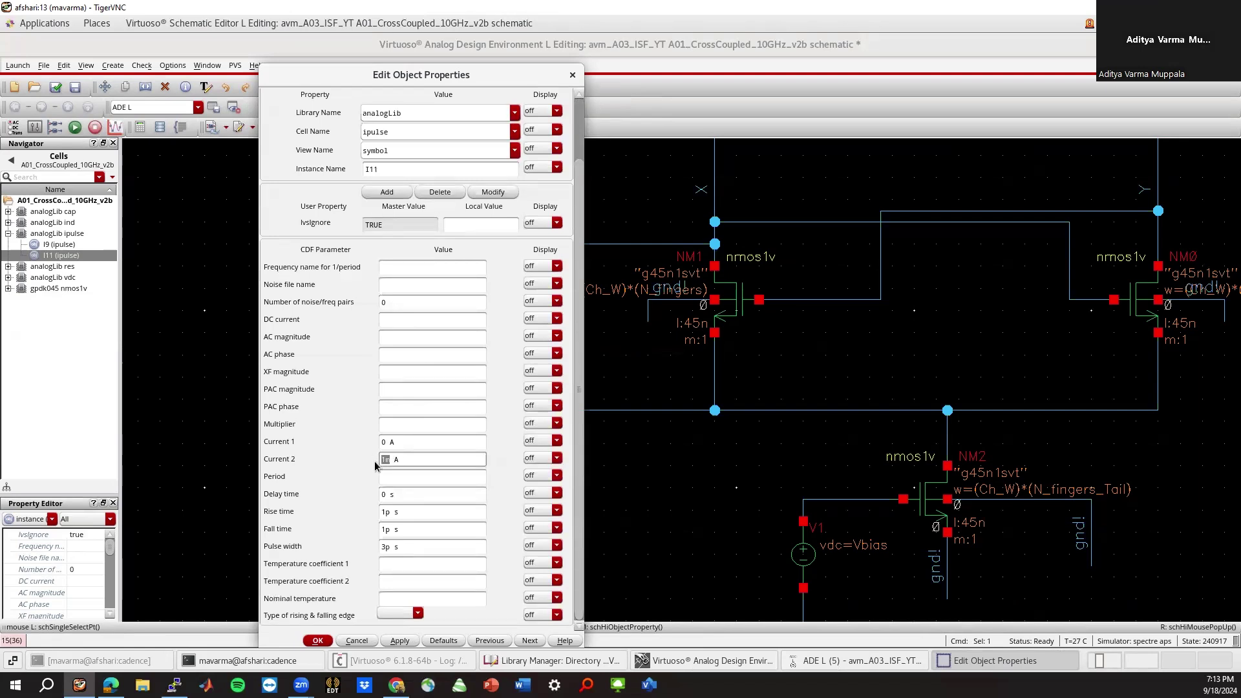
text(Ipulse_isf)
drag(385, 495, 380, 493)
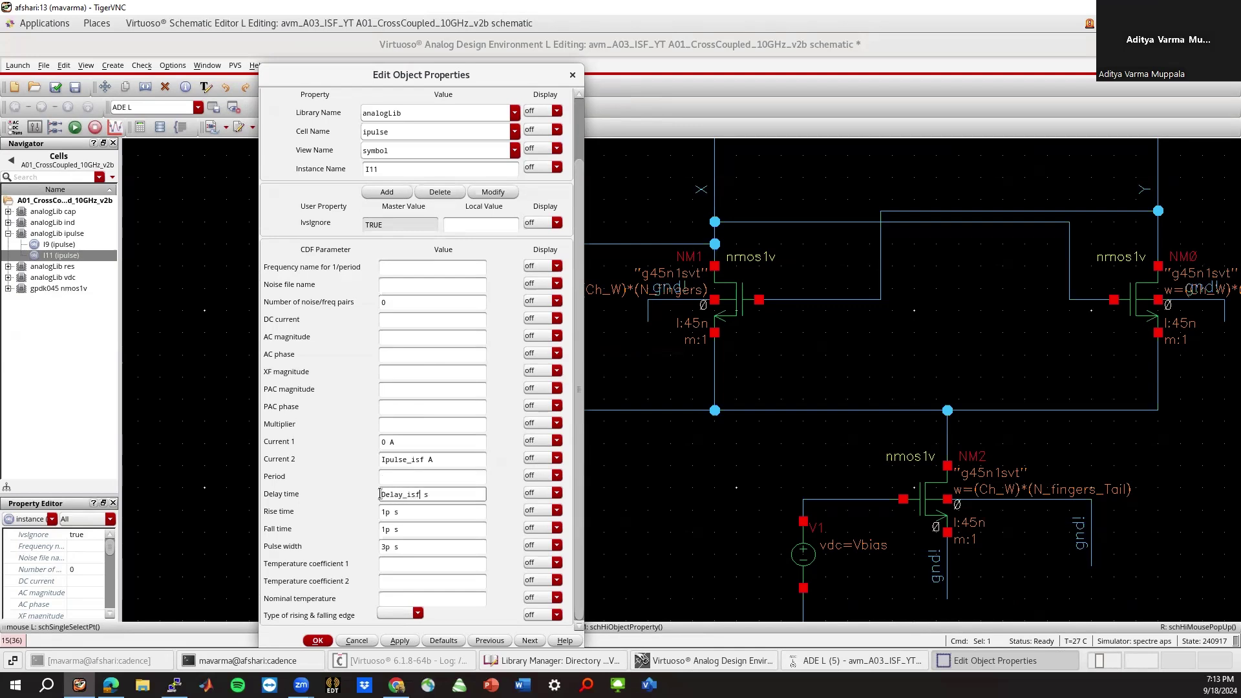
Set the new pulse source's rise and fall times to 1f and its pulse width to delT_isf, and apply the properties.
click(389, 511)
key(BackSpace)
text(f)
click(389, 531)
key(BackSpace)
text(f)
drag(389, 547, 378, 548)
text(delT_)
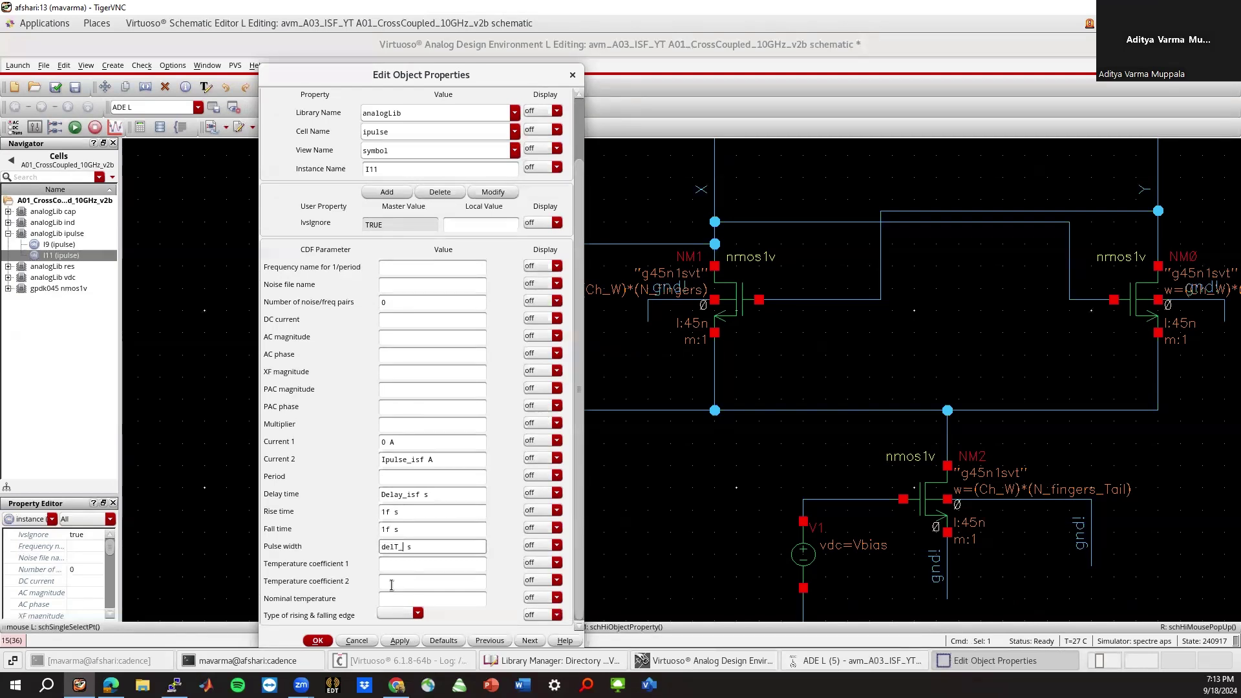
click(323, 641)
click(371, 244)
key(f)
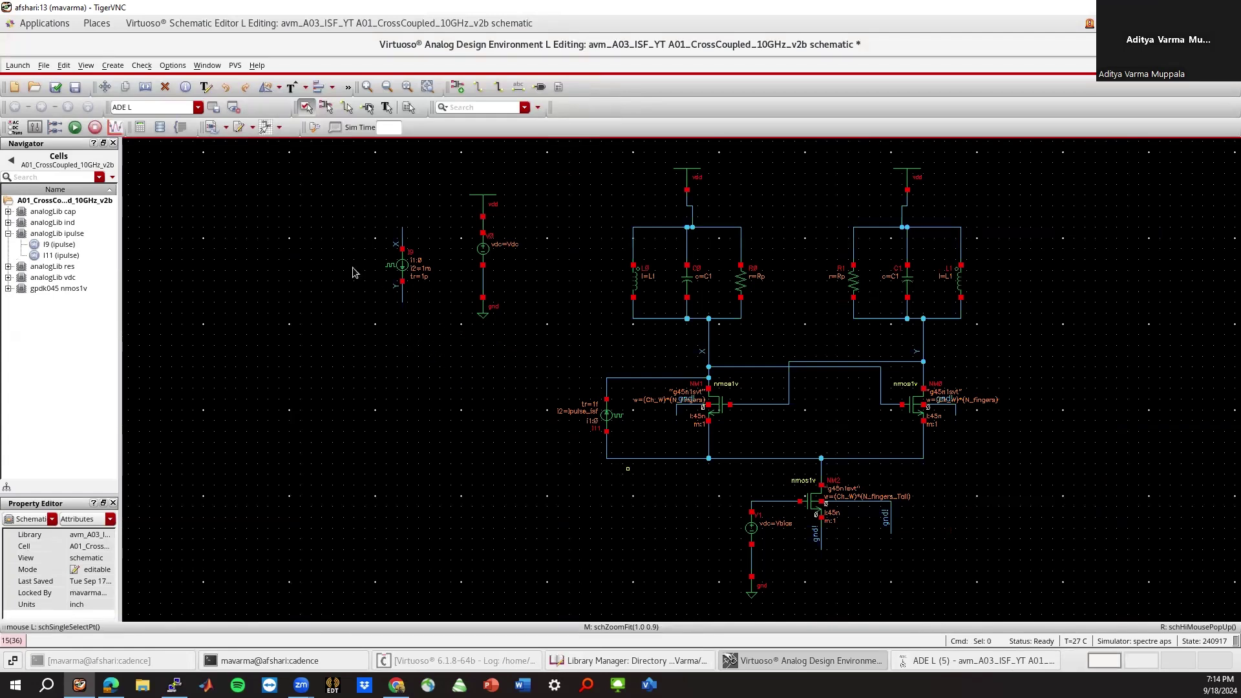
Copy the new design variables from the cellview into the ADE L simulation setup.
click(927, 661)
right_click(193, 406)
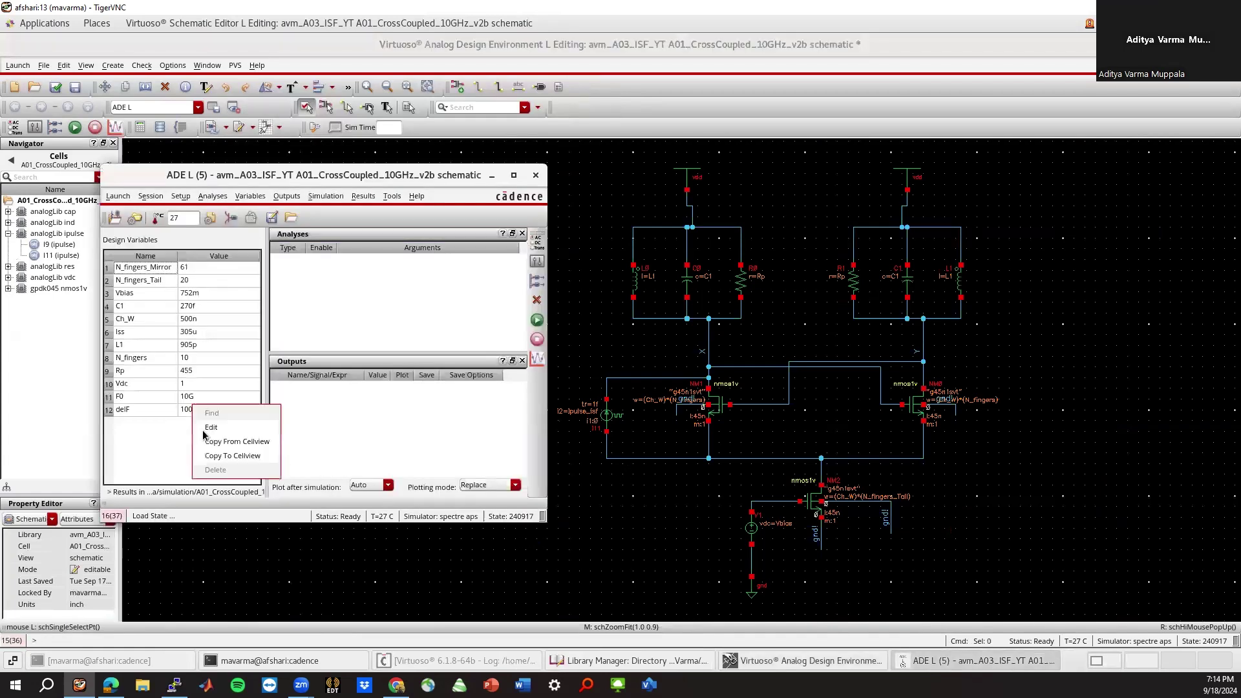
click(215, 446)
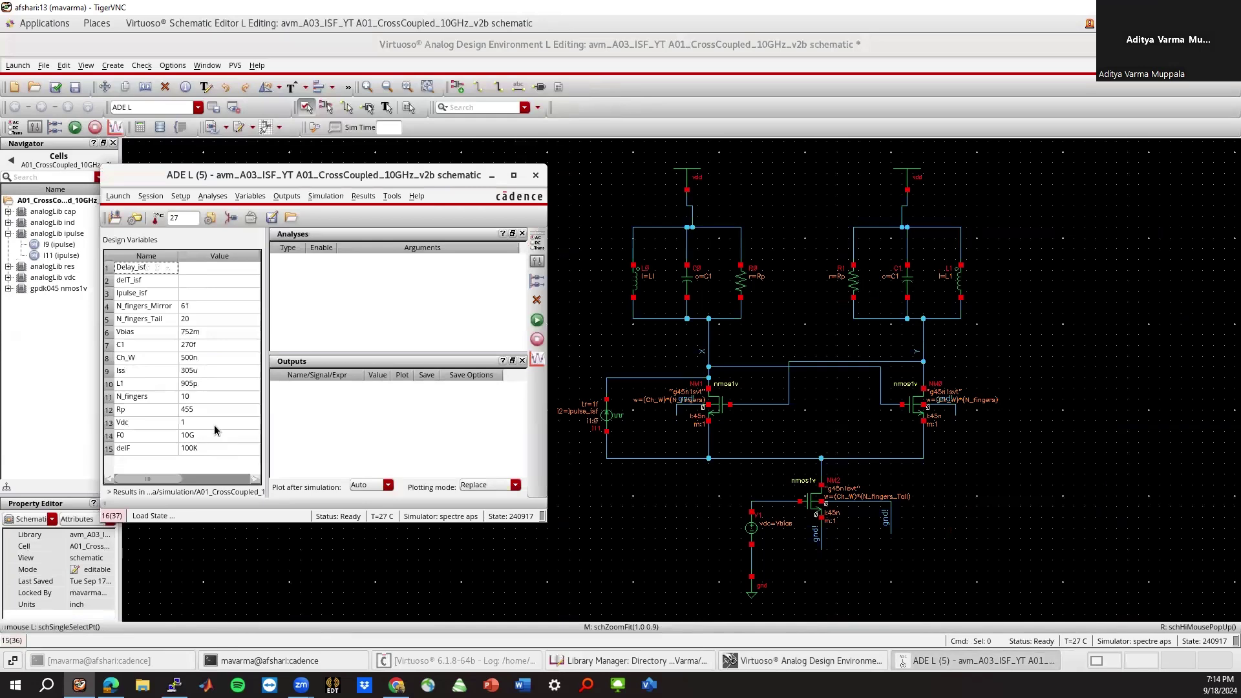
Set the design variables Ipulse_isf to 1u, delT_isf to 1p and Delay_isf to 10n.
double_click(183, 295)
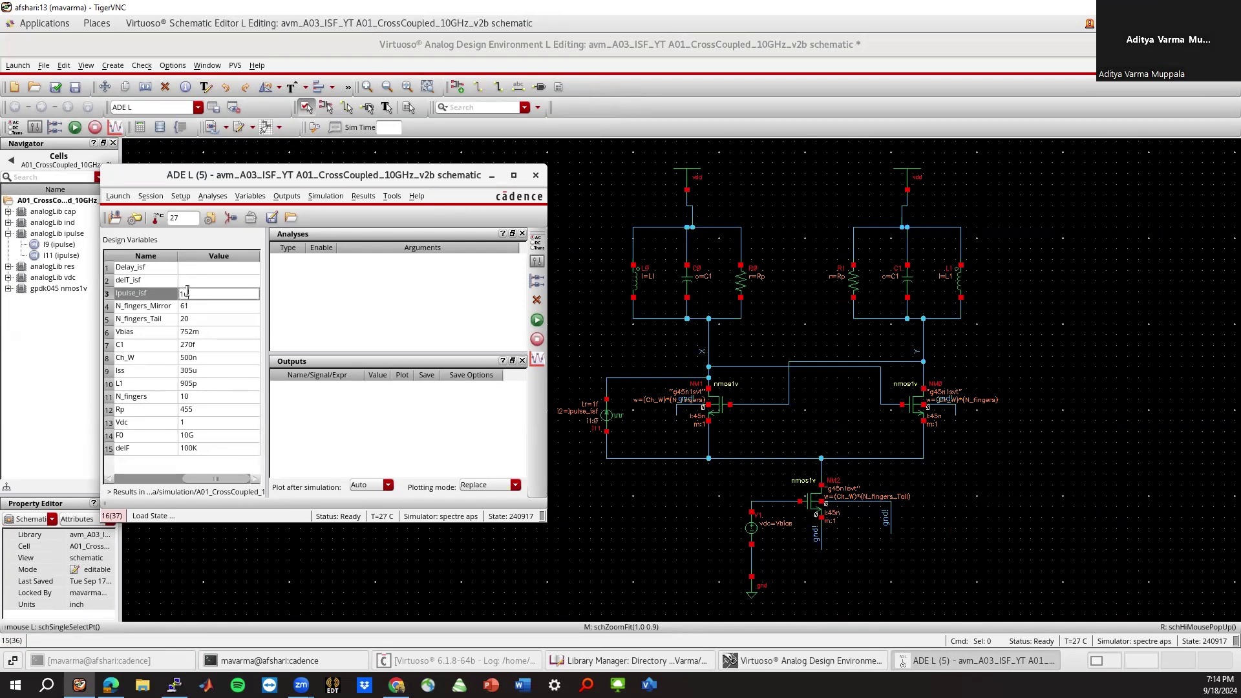
double_click(193, 280)
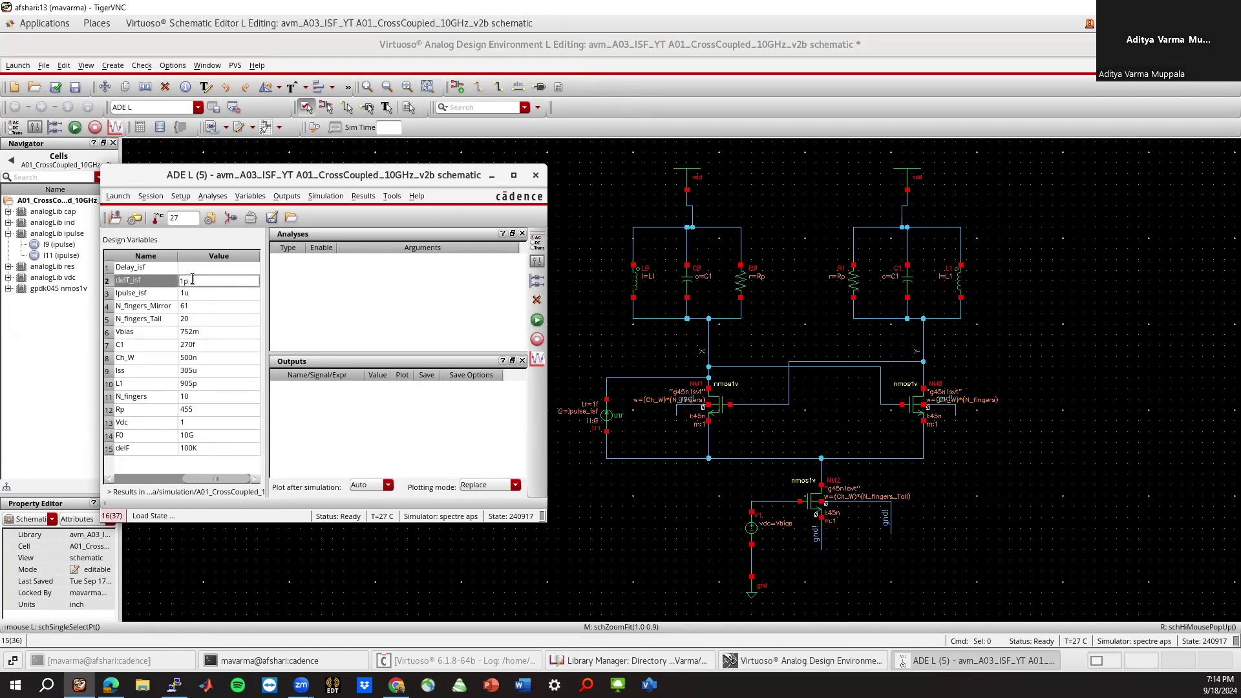
drag(221, 179, 267, 176)
click(250, 266)
click(249, 264)
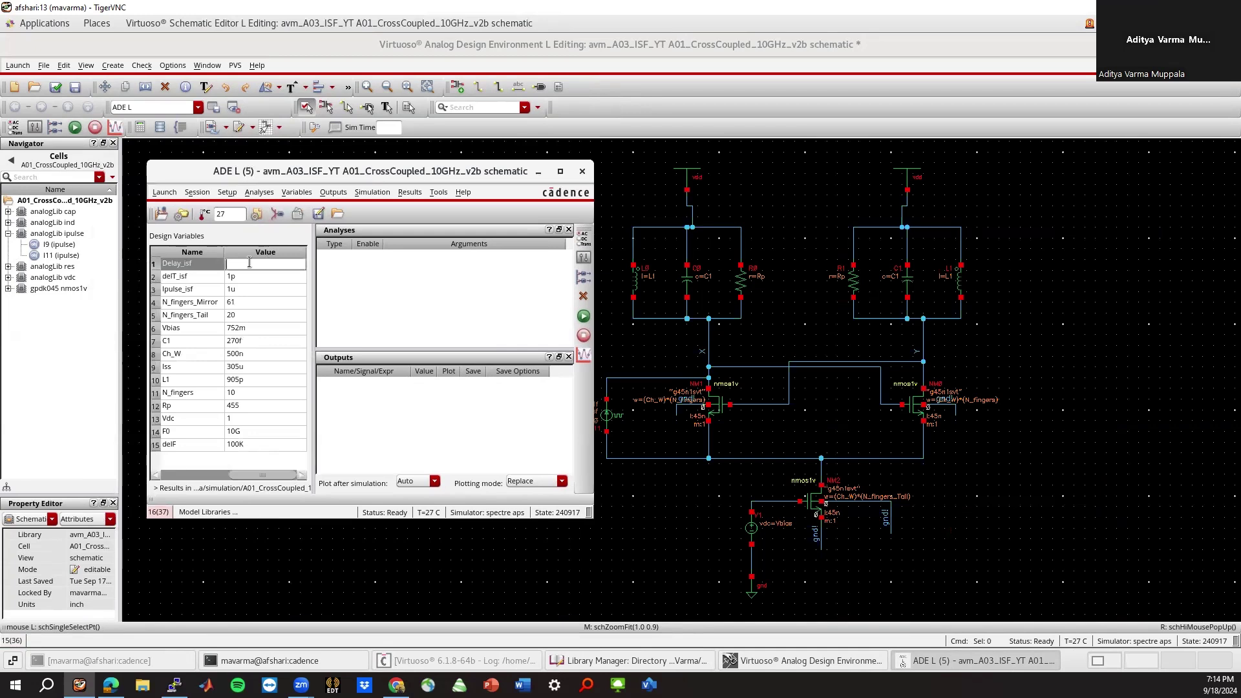
text(10n)
key(Return)
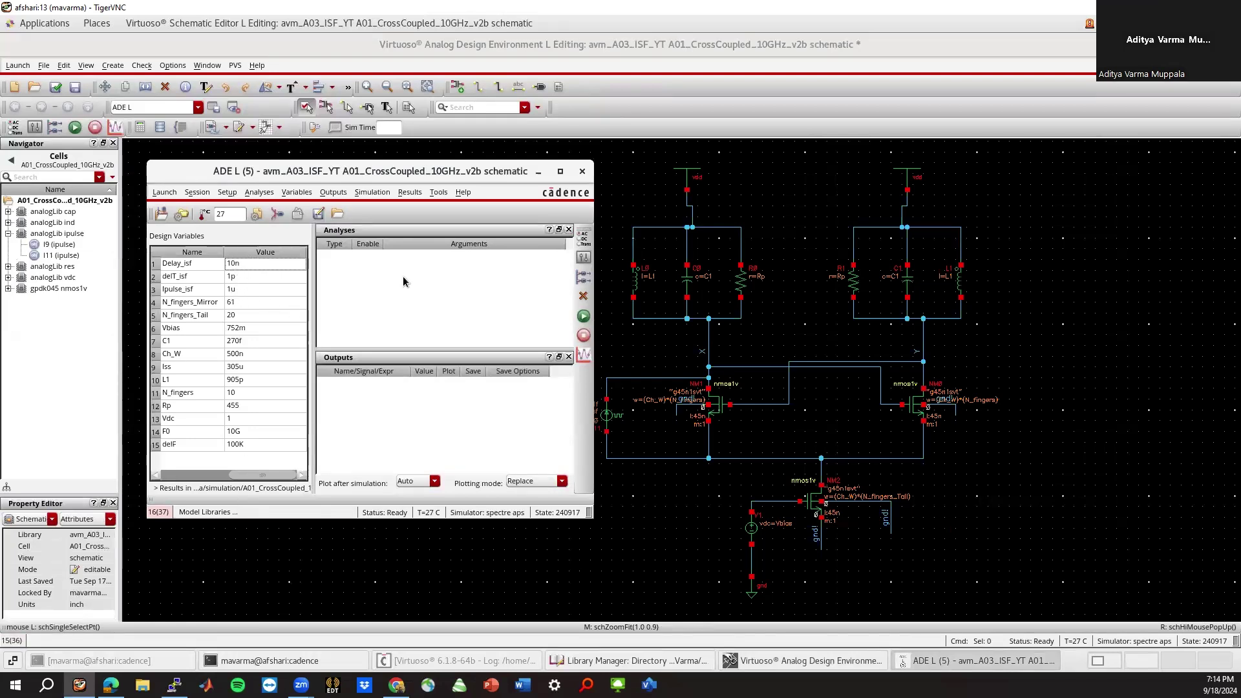
Set up a transient analysis with a 20n stop time and conservative accuracy defaults.
click(260, 192)
click(261, 211)
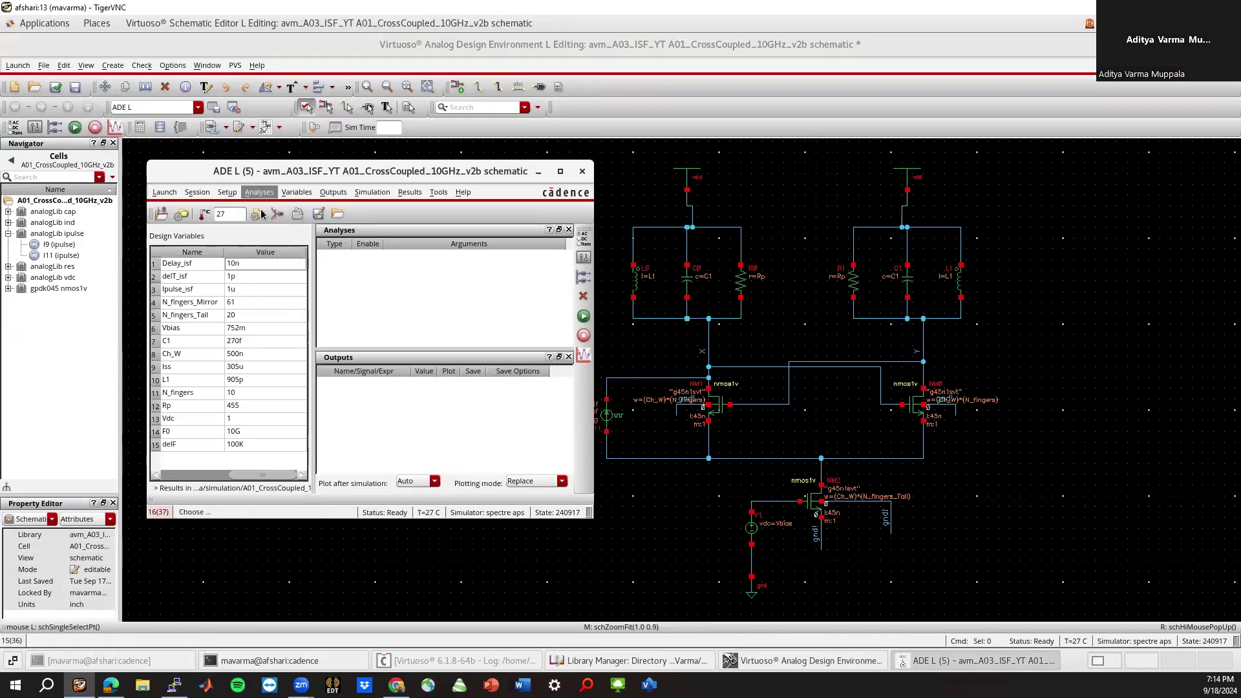
drag(383, 95, 624, 119)
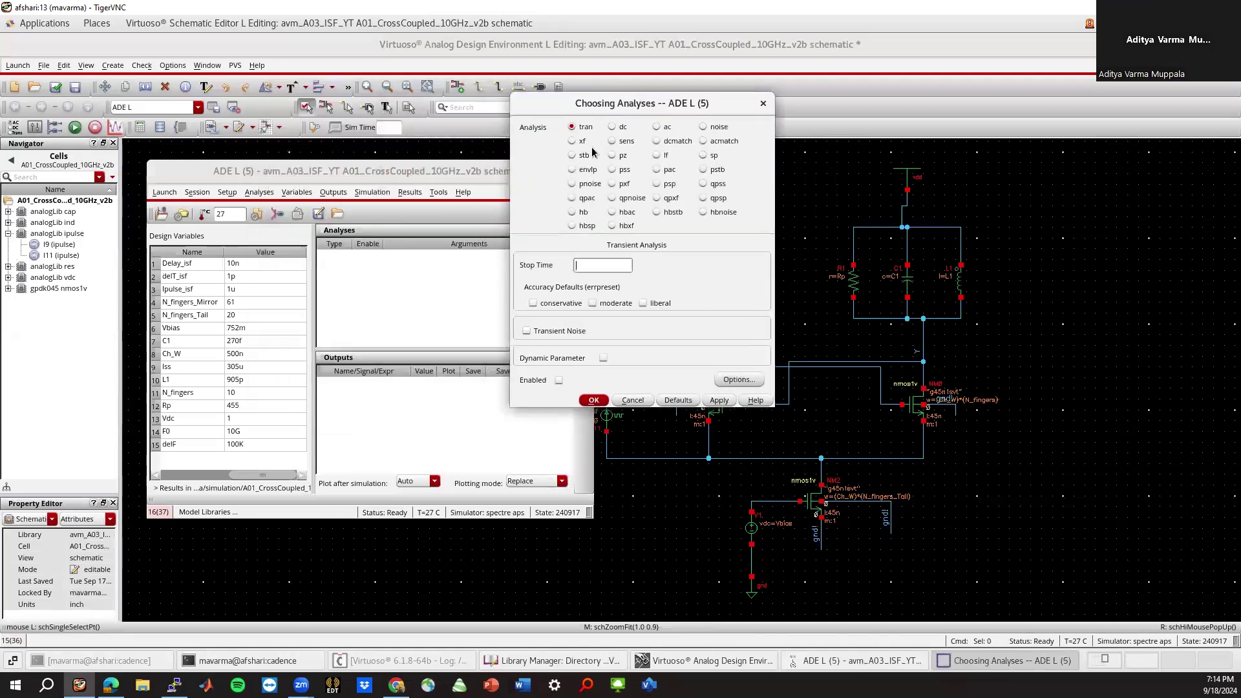
click(582, 264)
click(532, 303)
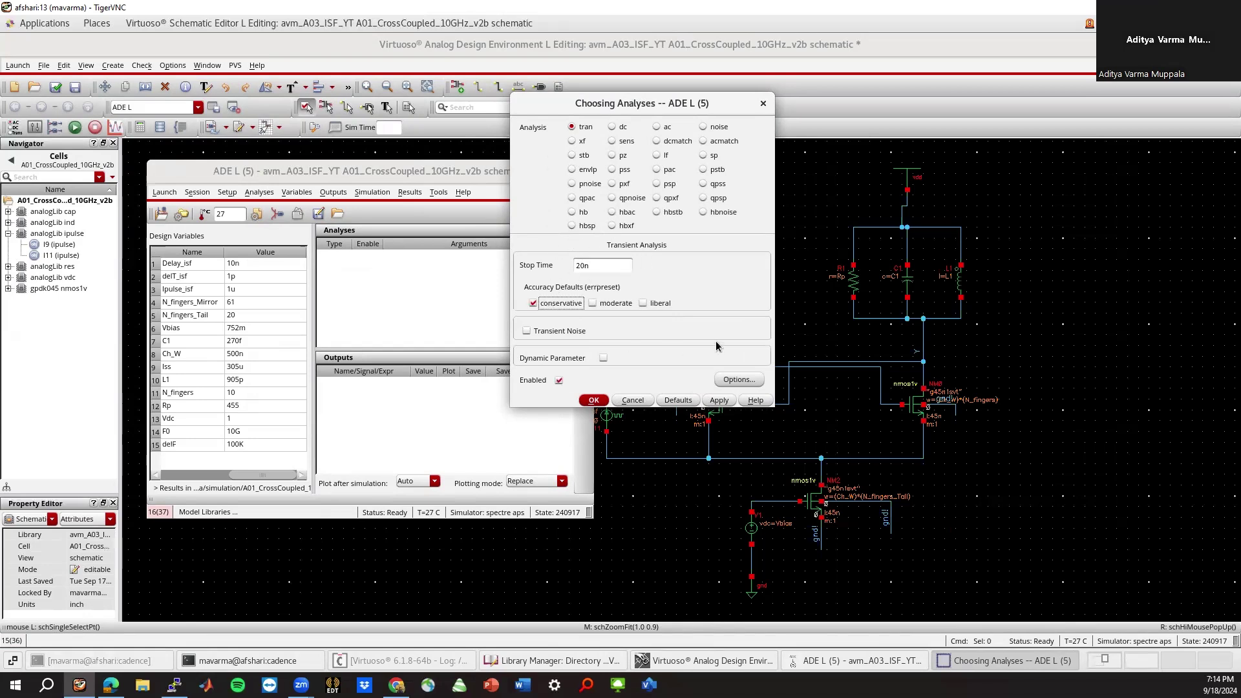
Set the transient analysis step, maxstep and minstep each to 10f.
click(737, 379)
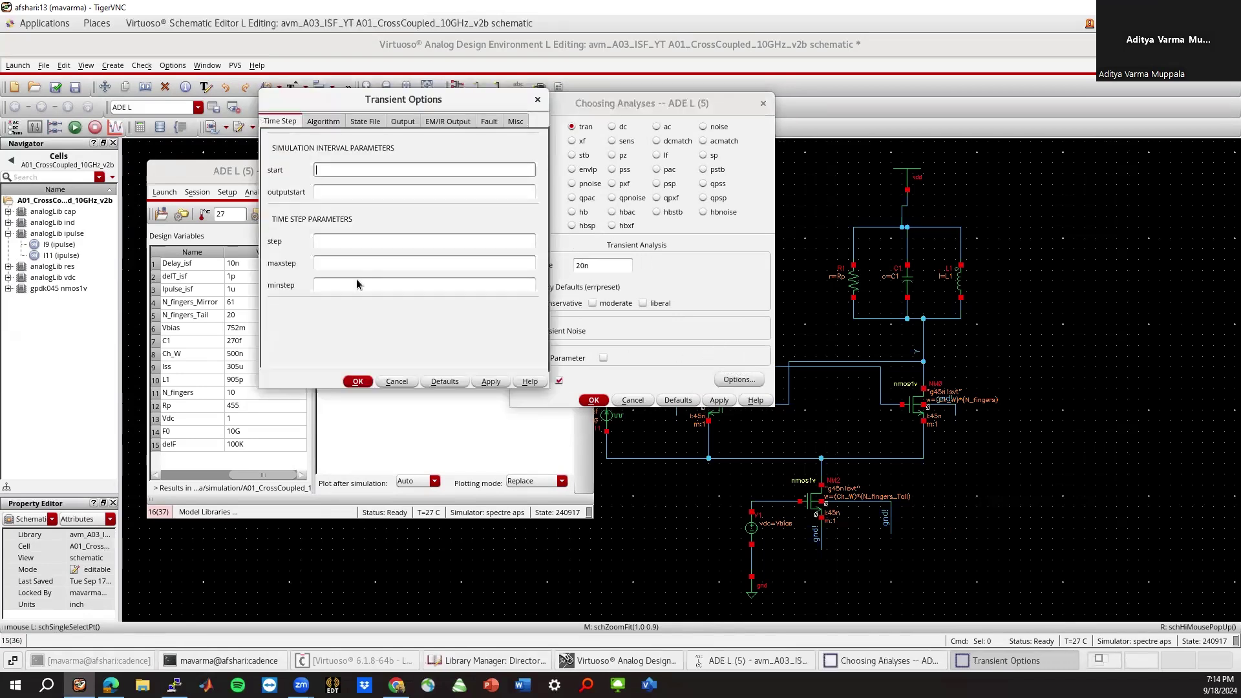
click(350, 245)
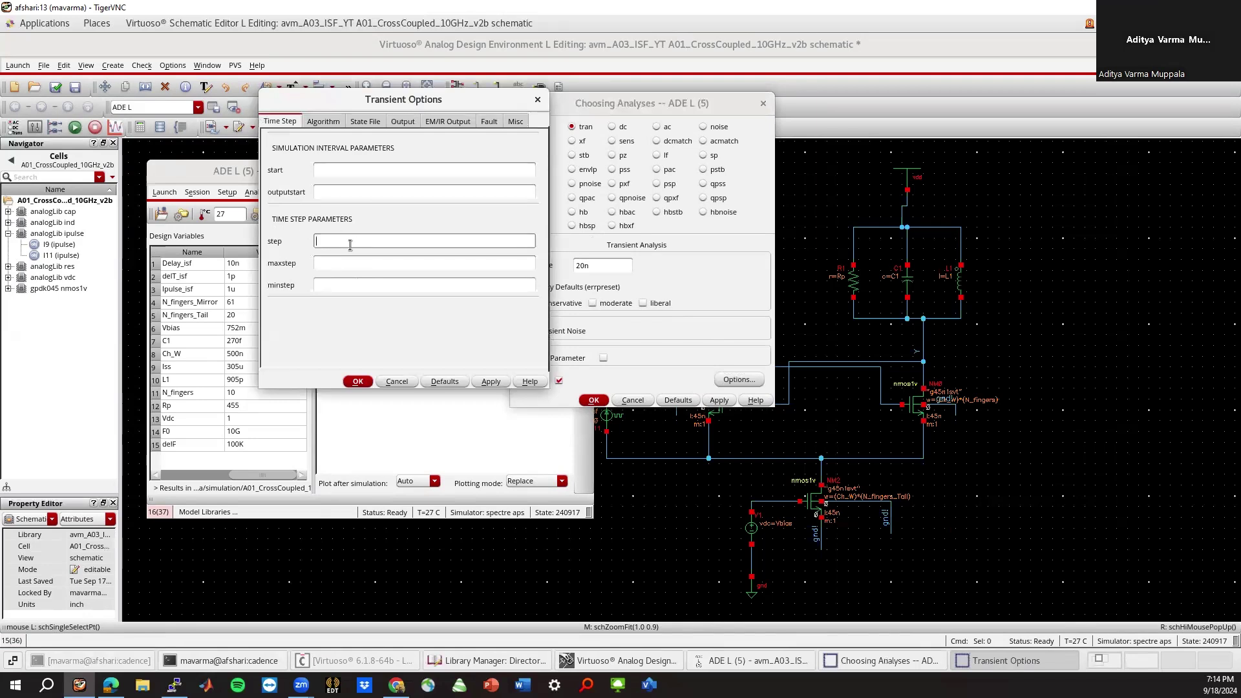
click(349, 261)
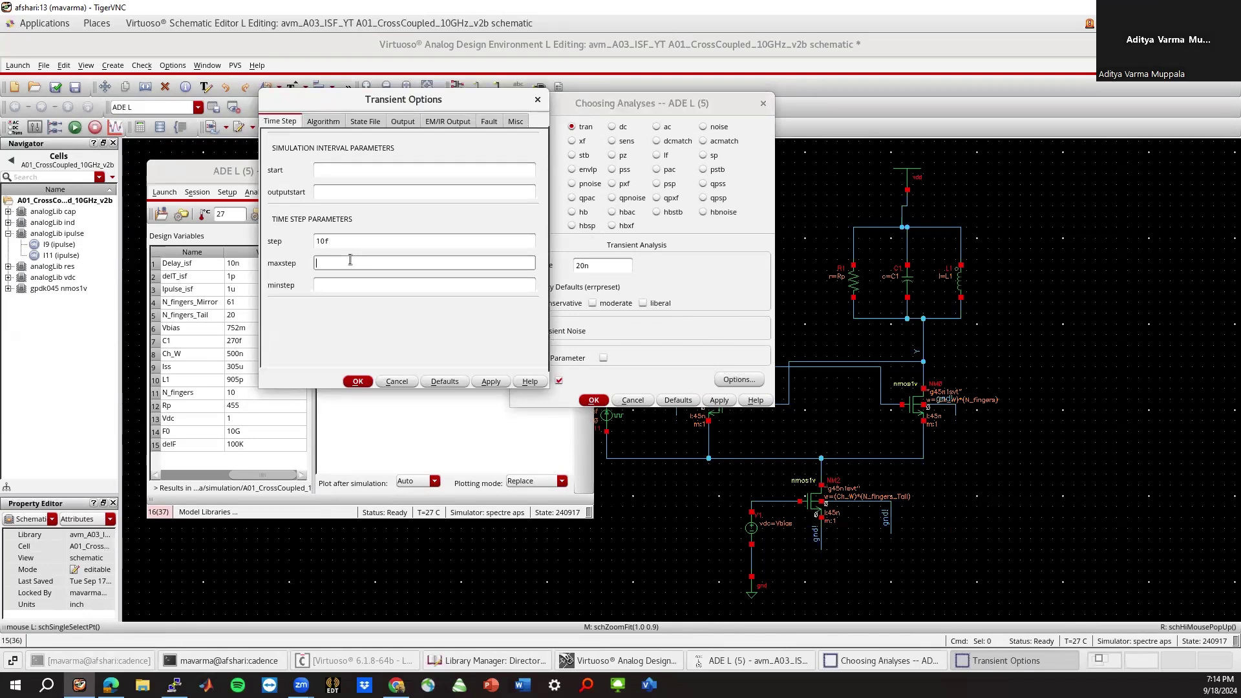
click(329, 283)
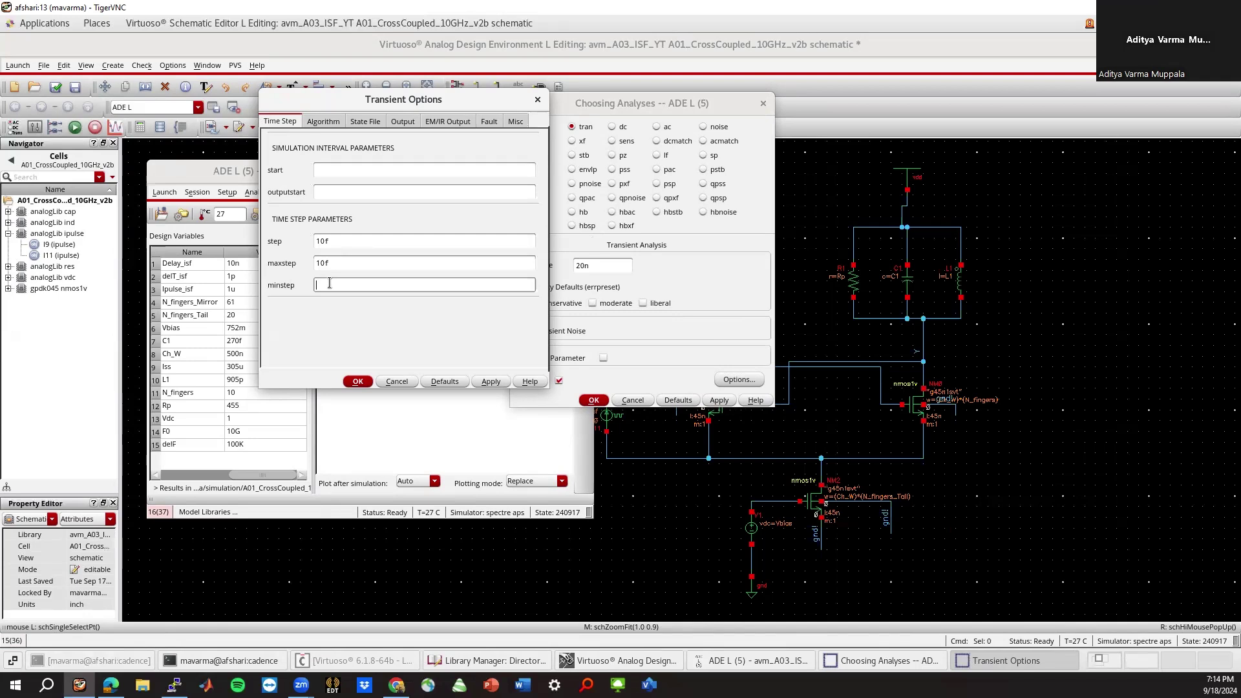
click(358, 381)
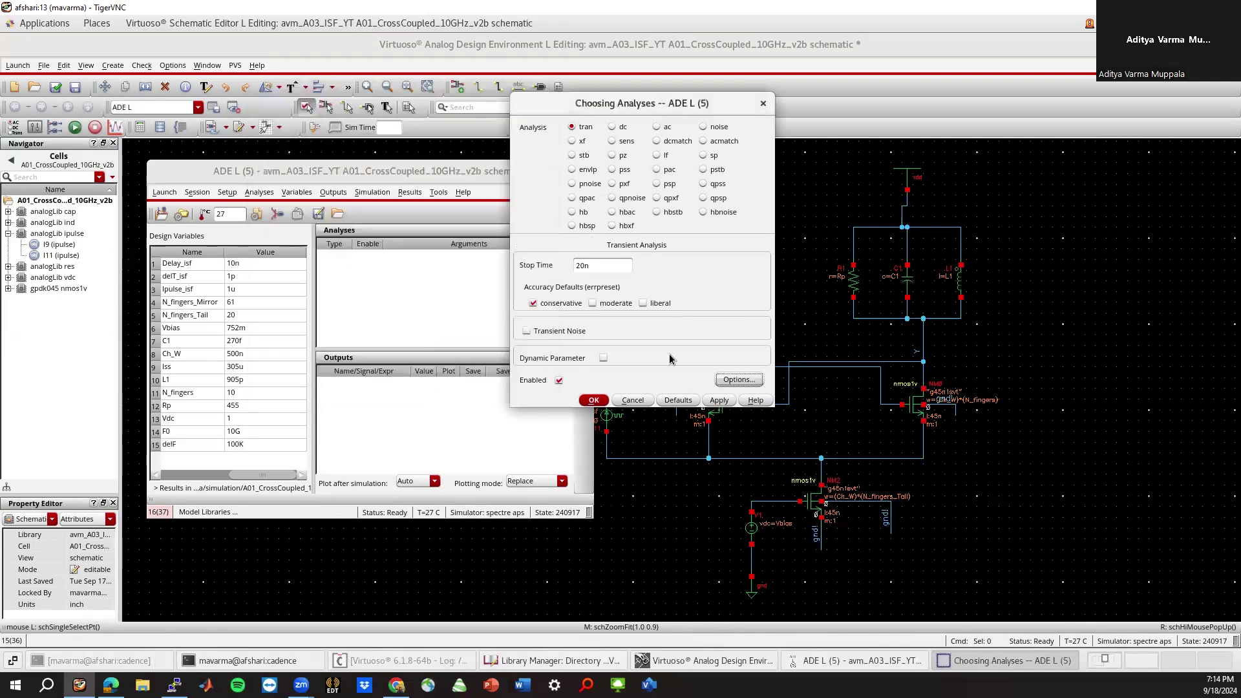
Review the transient algorithm and time-step options and add the transient analysis to the simulation setup.
click(729, 379)
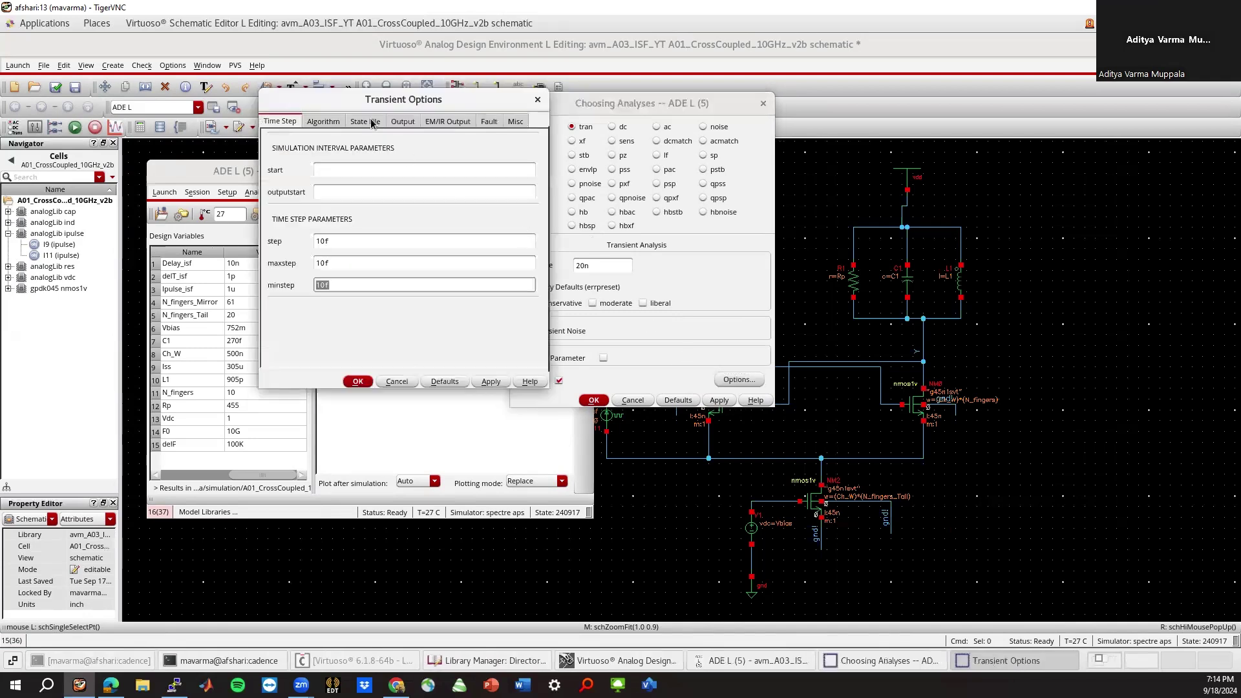
click(333, 122)
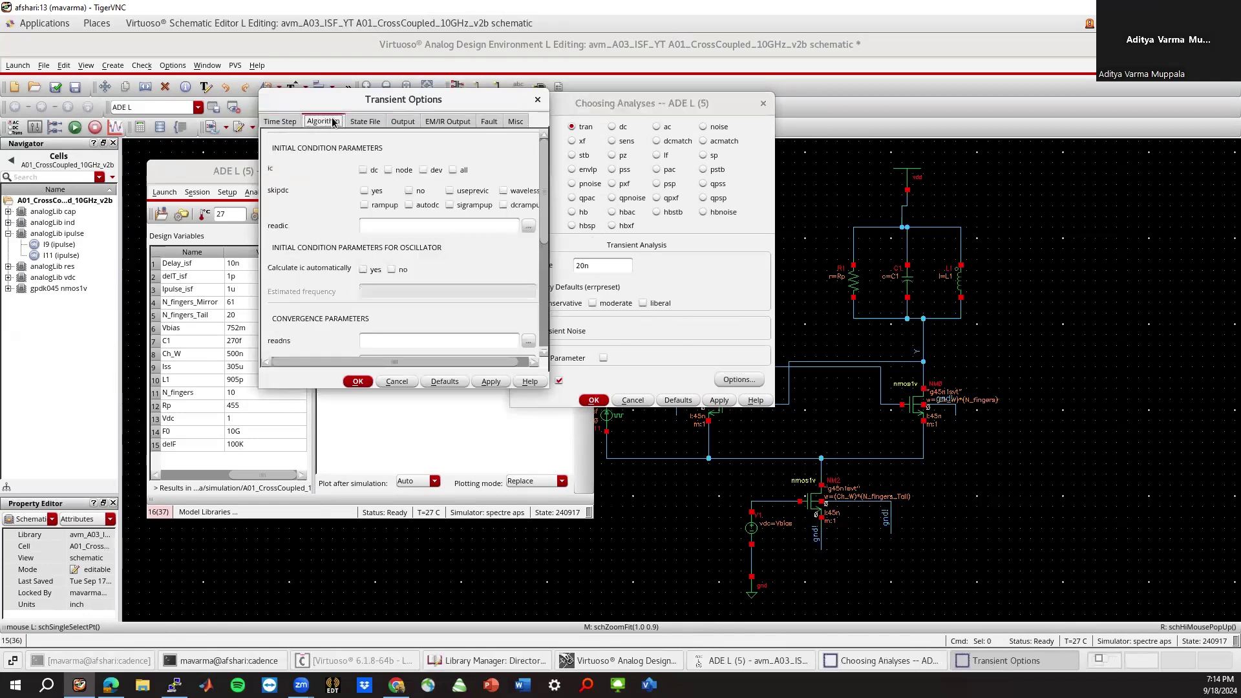
scroll(546, 241, down, 1)
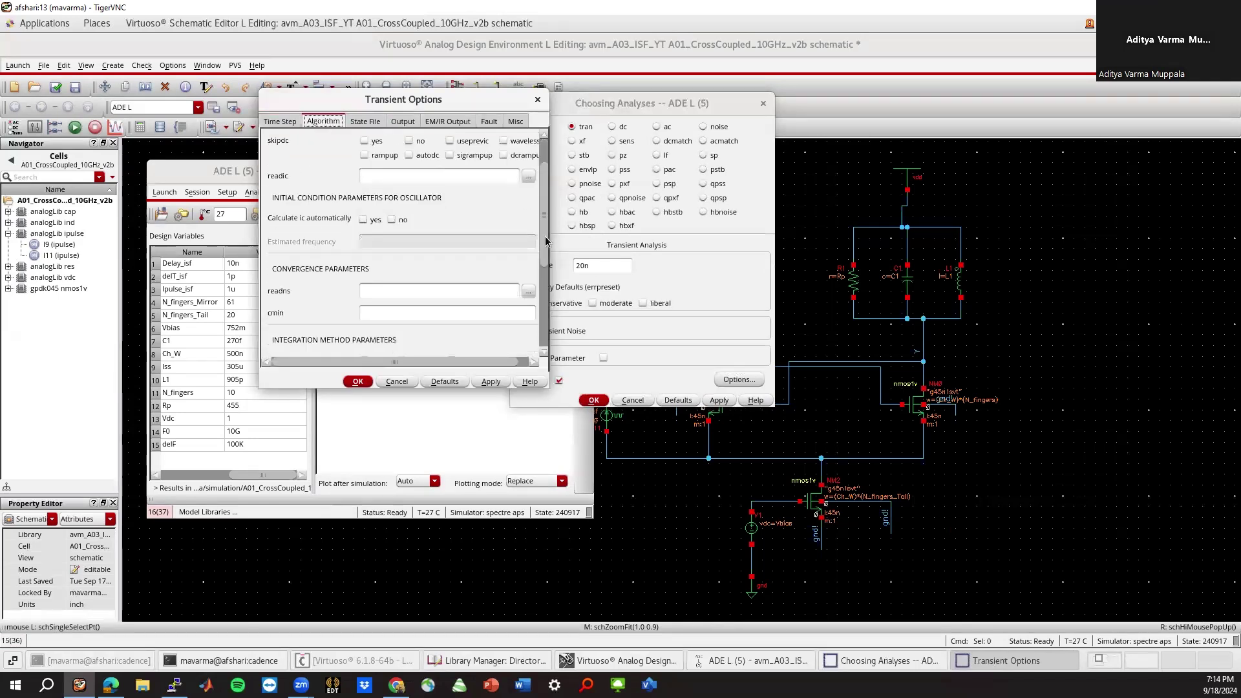
scroll(545, 235, down, 2)
scroll(543, 229, up, 3)
click(280, 121)
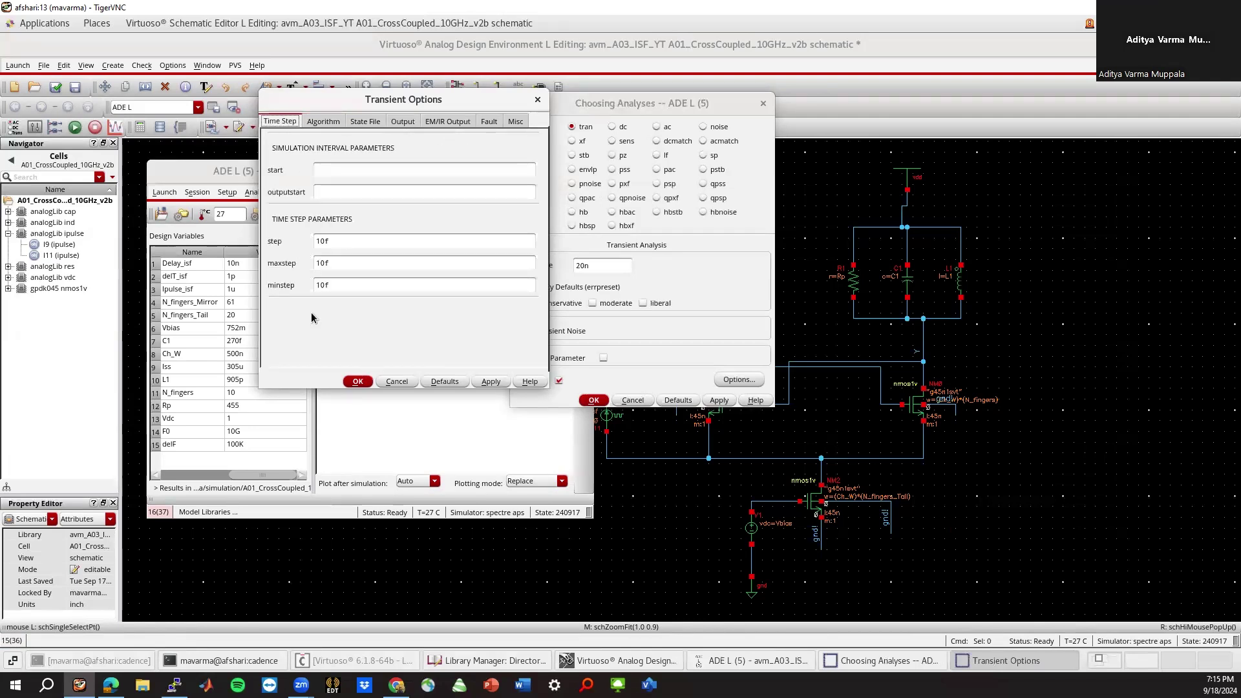
click(357, 381)
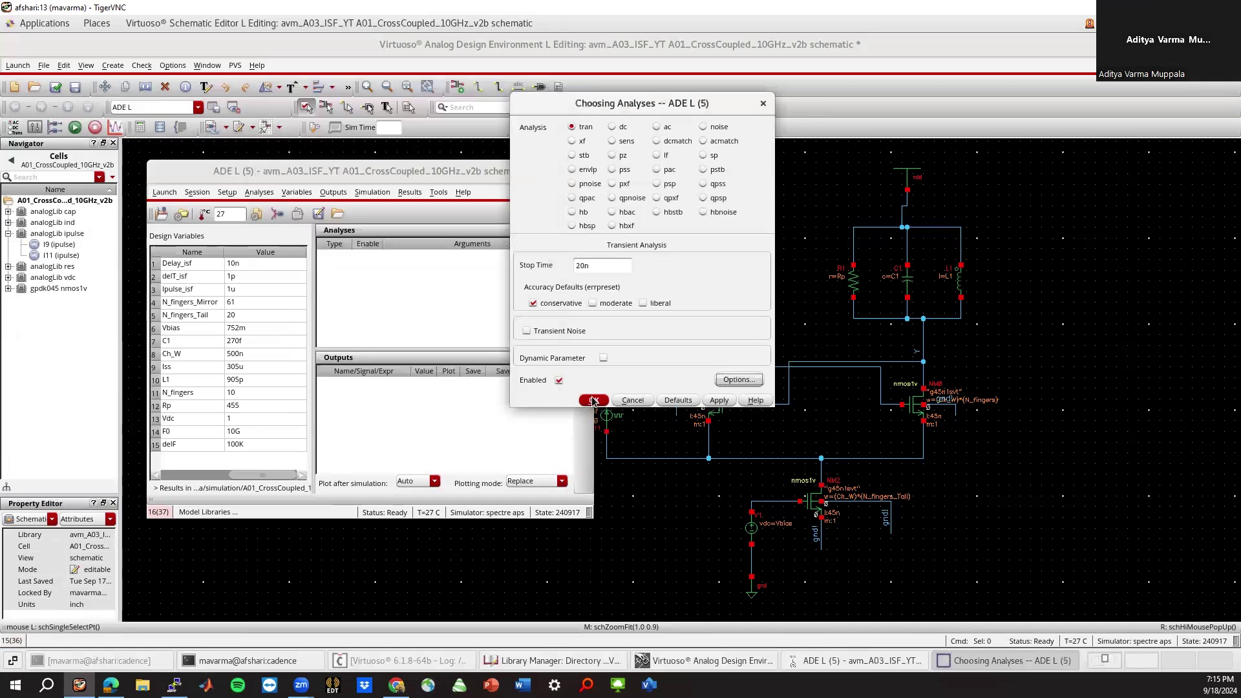
click(593, 400)
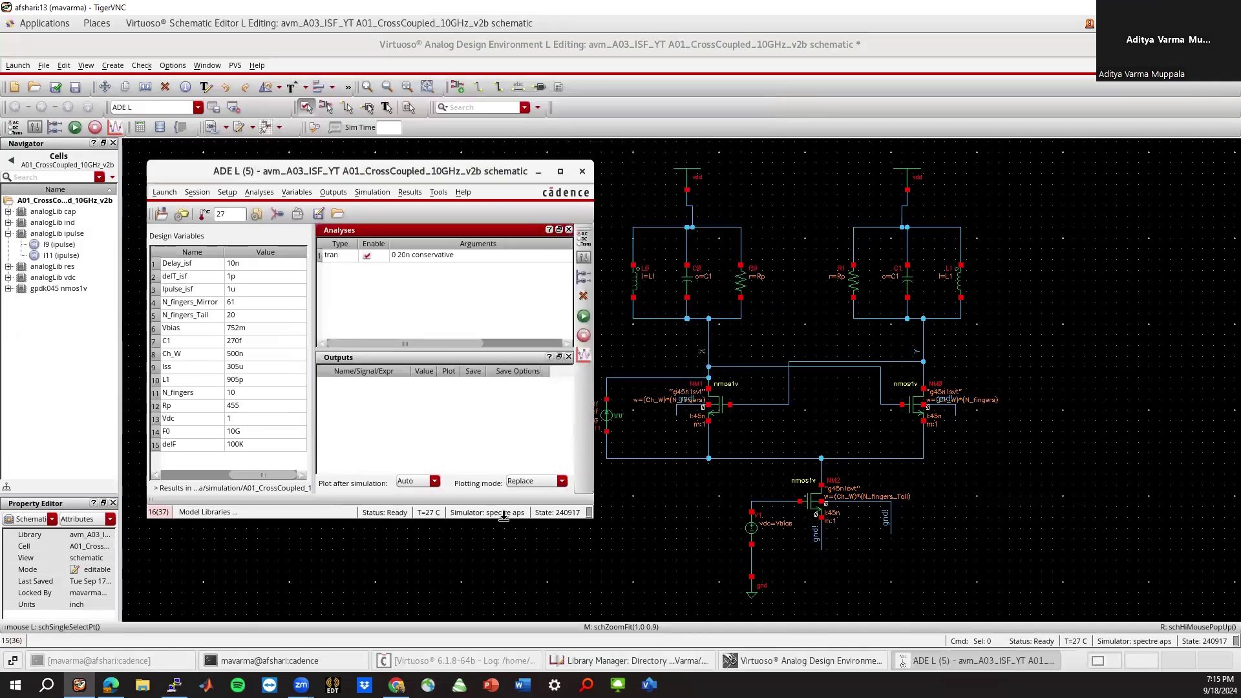
drag(354, 517, 352, 535)
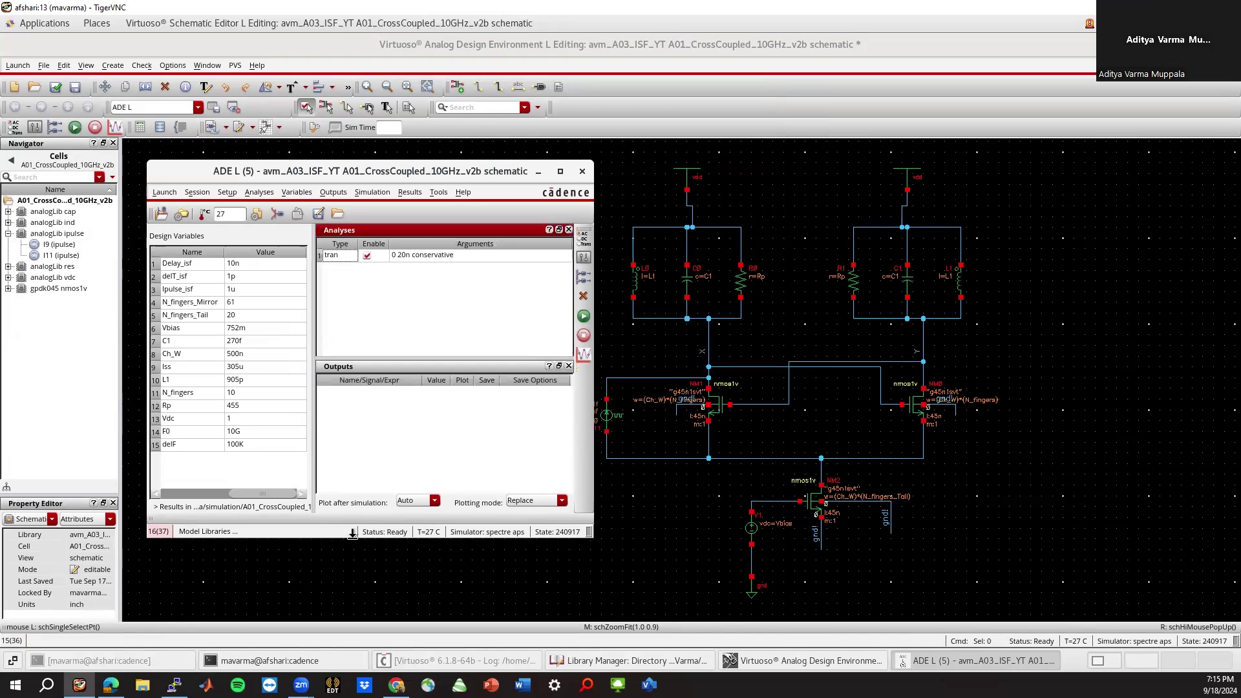
Switch to the ISF sim.pdf notes in the browser and read Step 2 on setting the impulse location and Tmax.
click(110, 684)
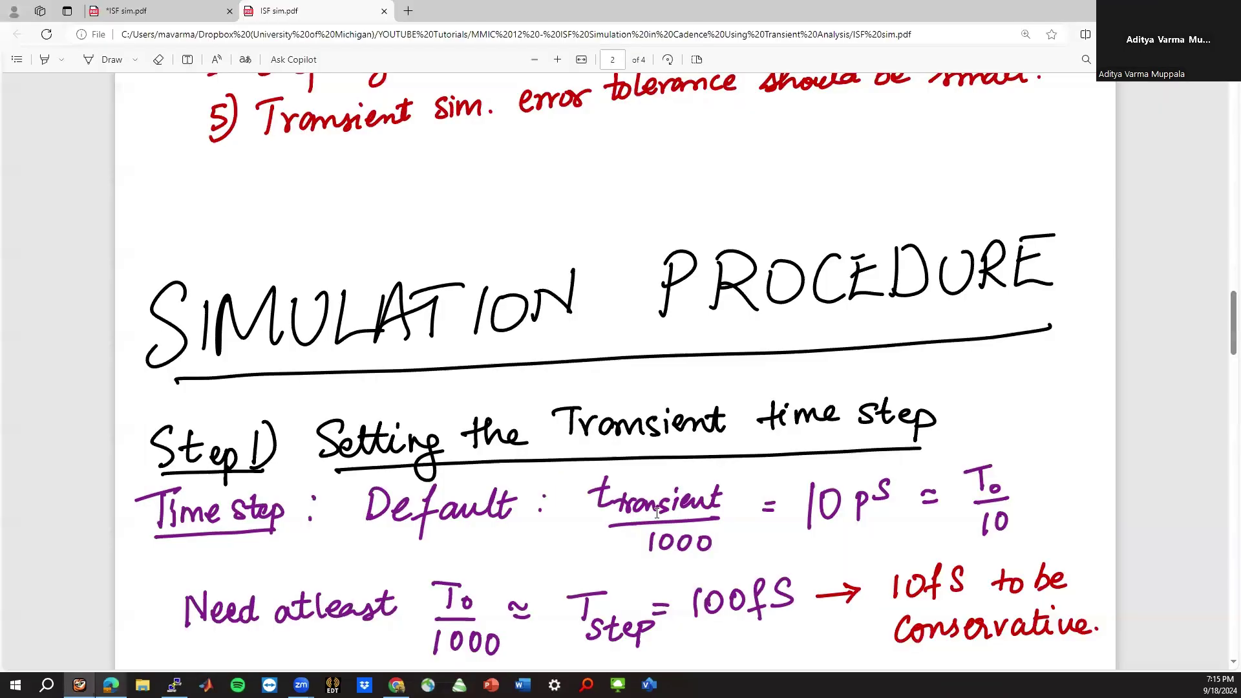
scroll(657, 512, down, 5)
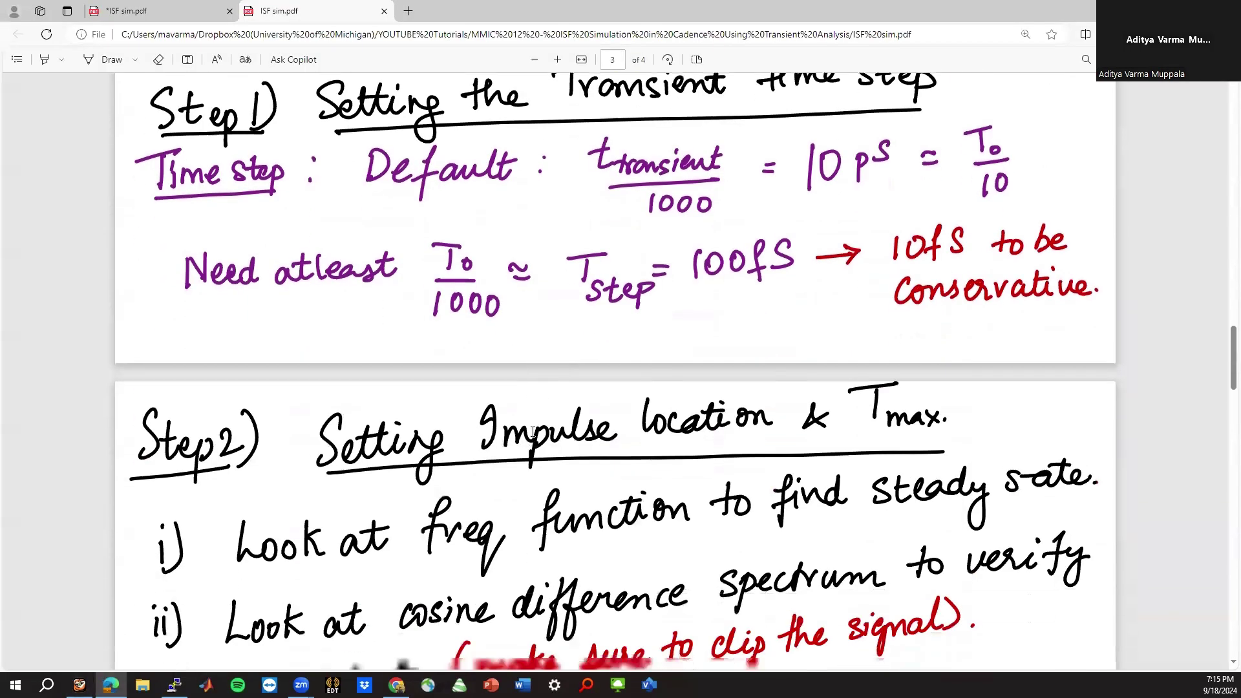
scroll(532, 432, down, 2)
scroll(449, 294, down, 2)
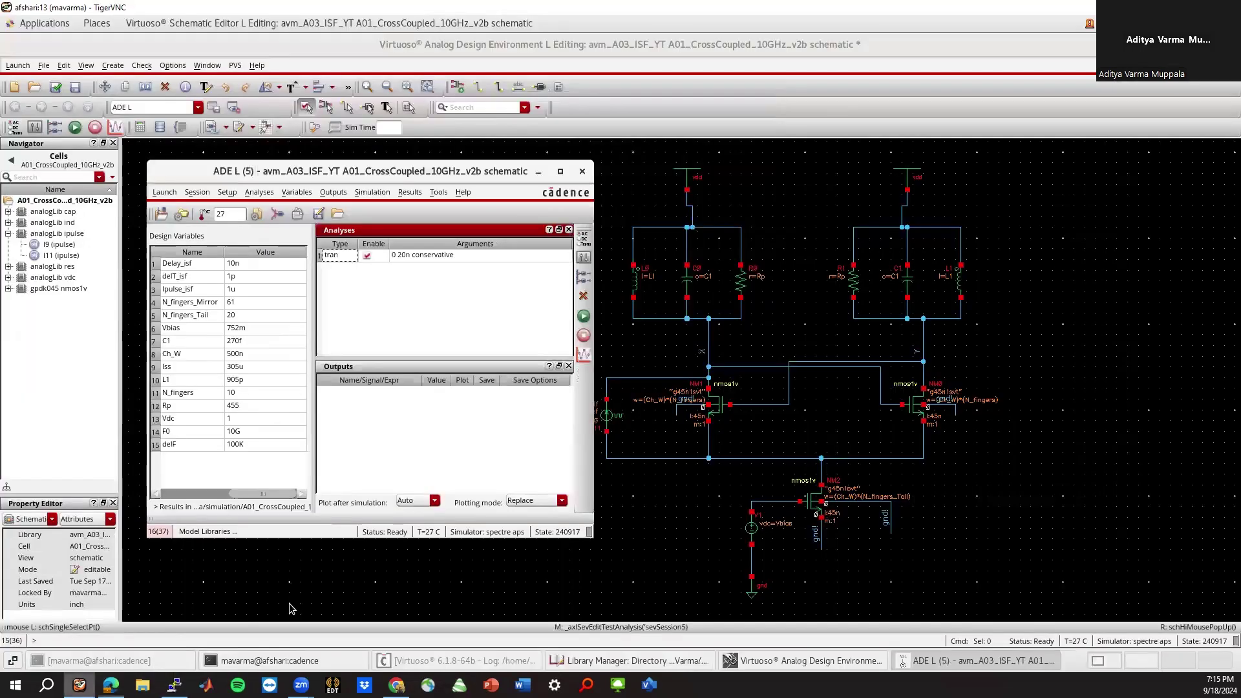
Return to Virtuoso, check and save the oscillator schematic, and run the transient simulation.
click(79, 684)
click(582, 316)
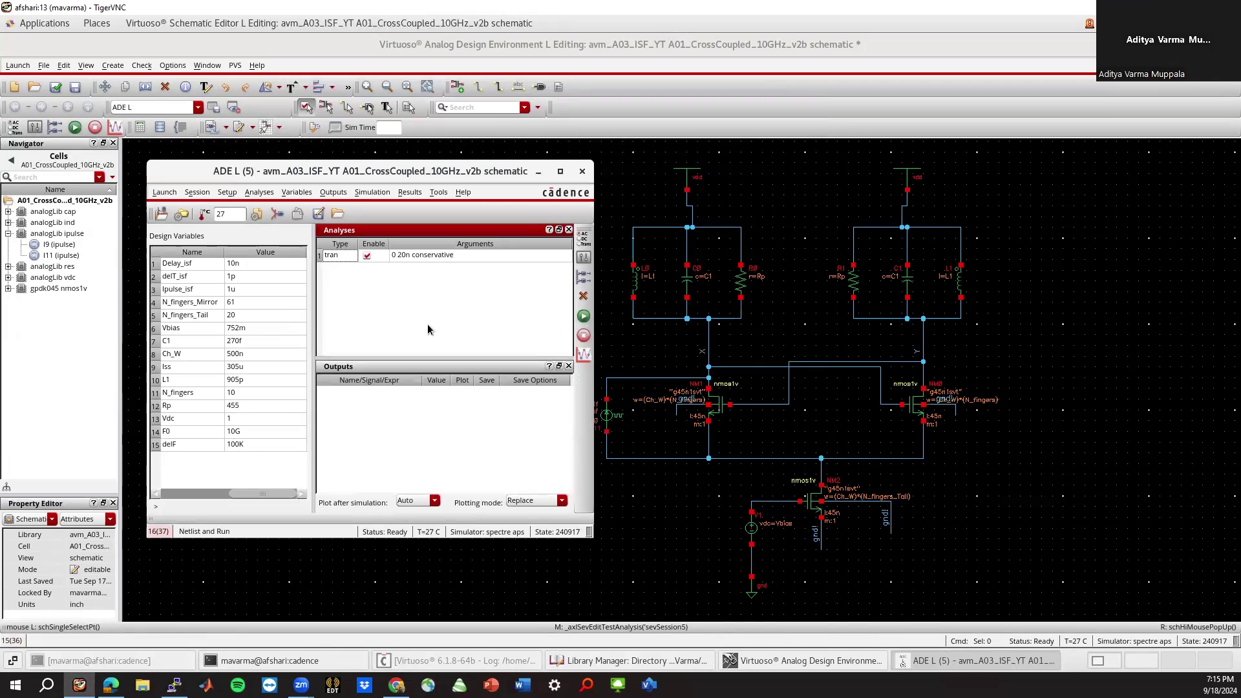
click(56, 86)
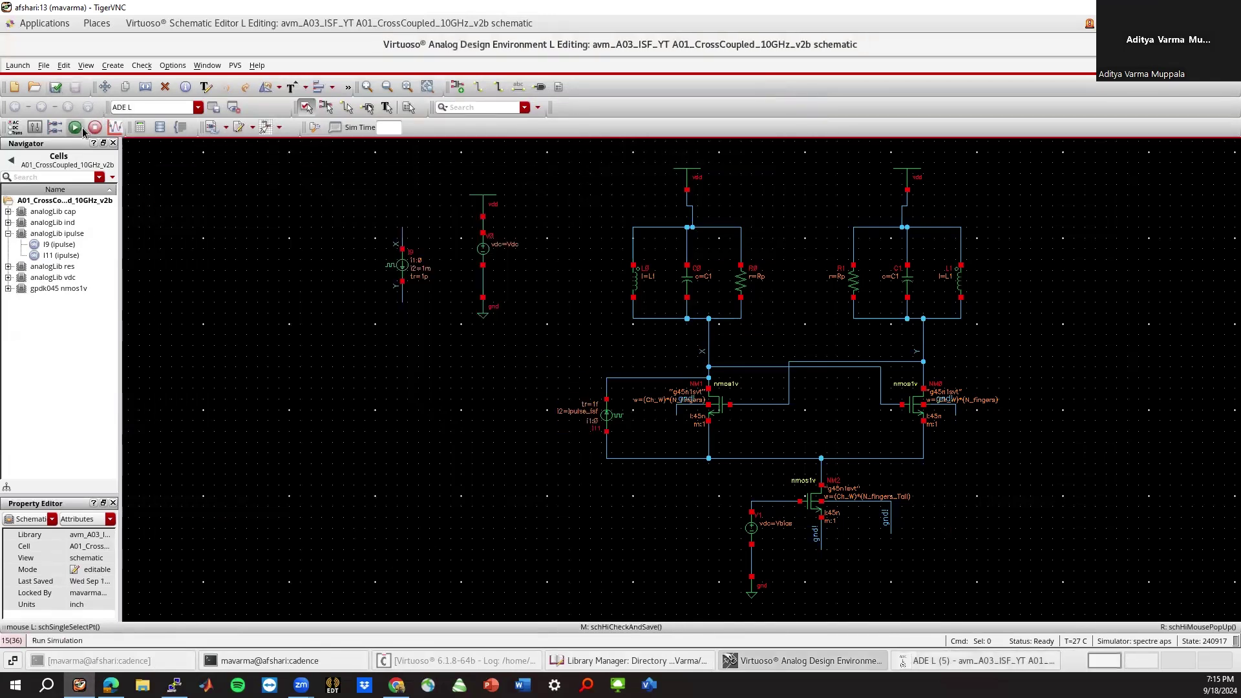
click(972, 660)
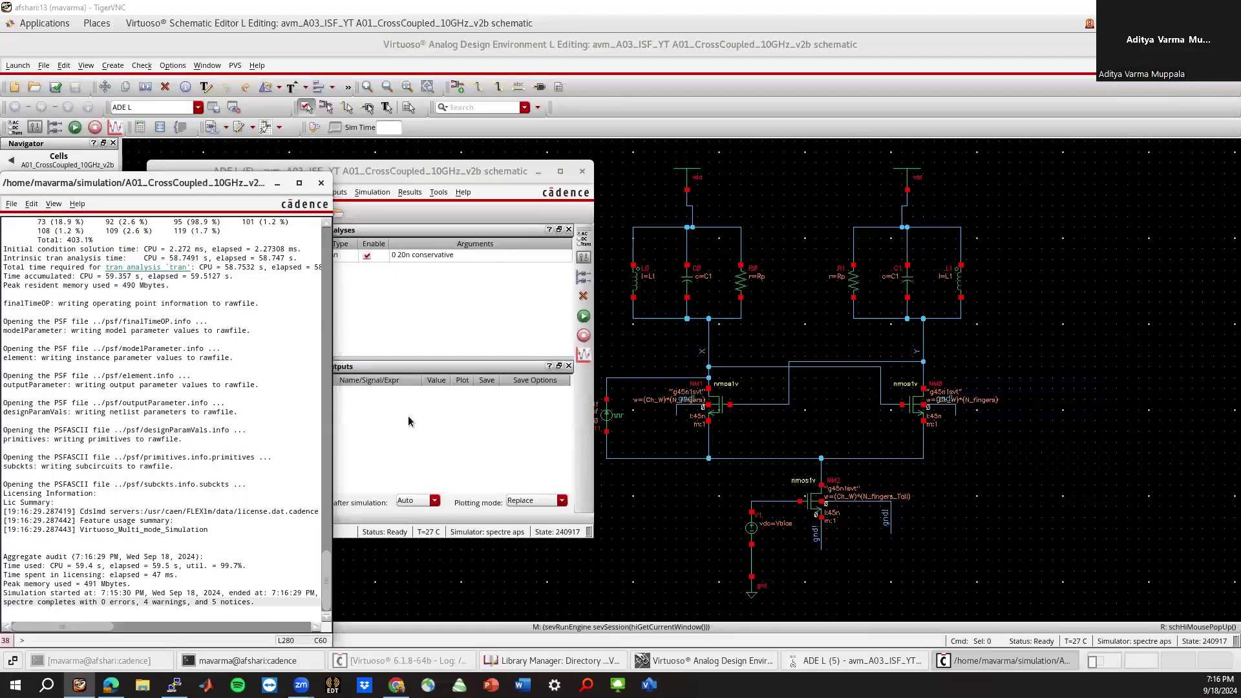
drag(426, 171, 589, 175)
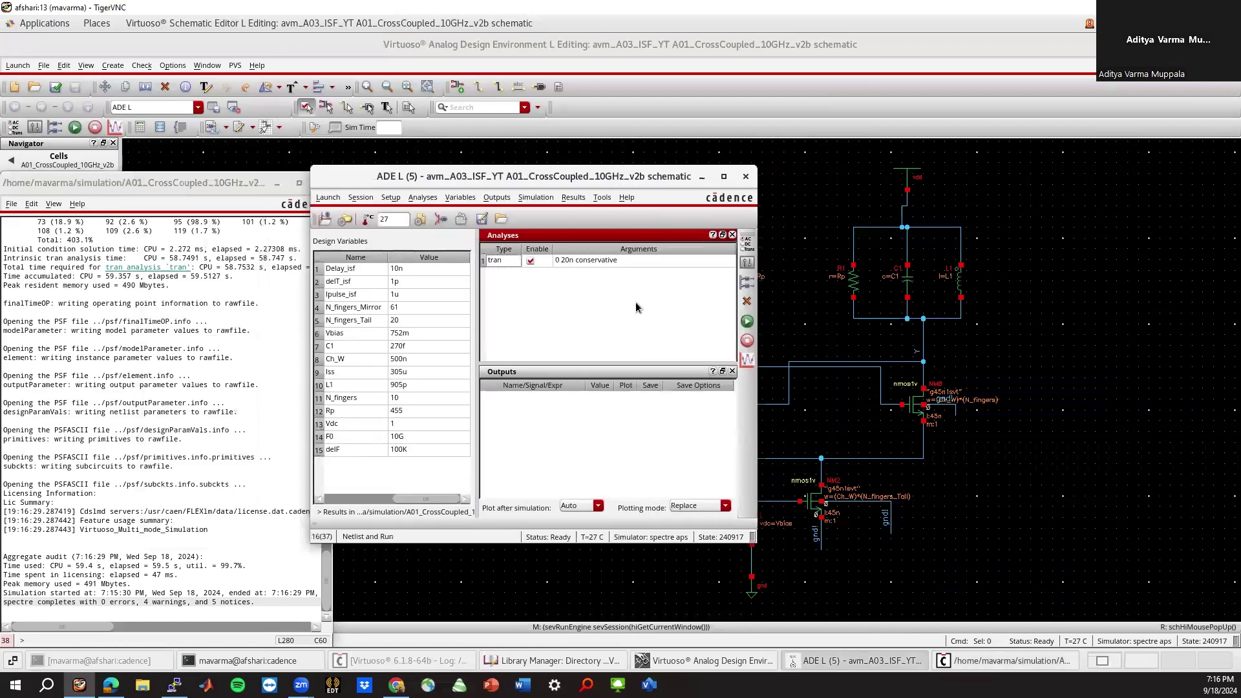
Plot the transient differential voltage between nets X and Y of the oscillator through the Direct Plot form.
click(571, 197)
mouse_move(587, 234)
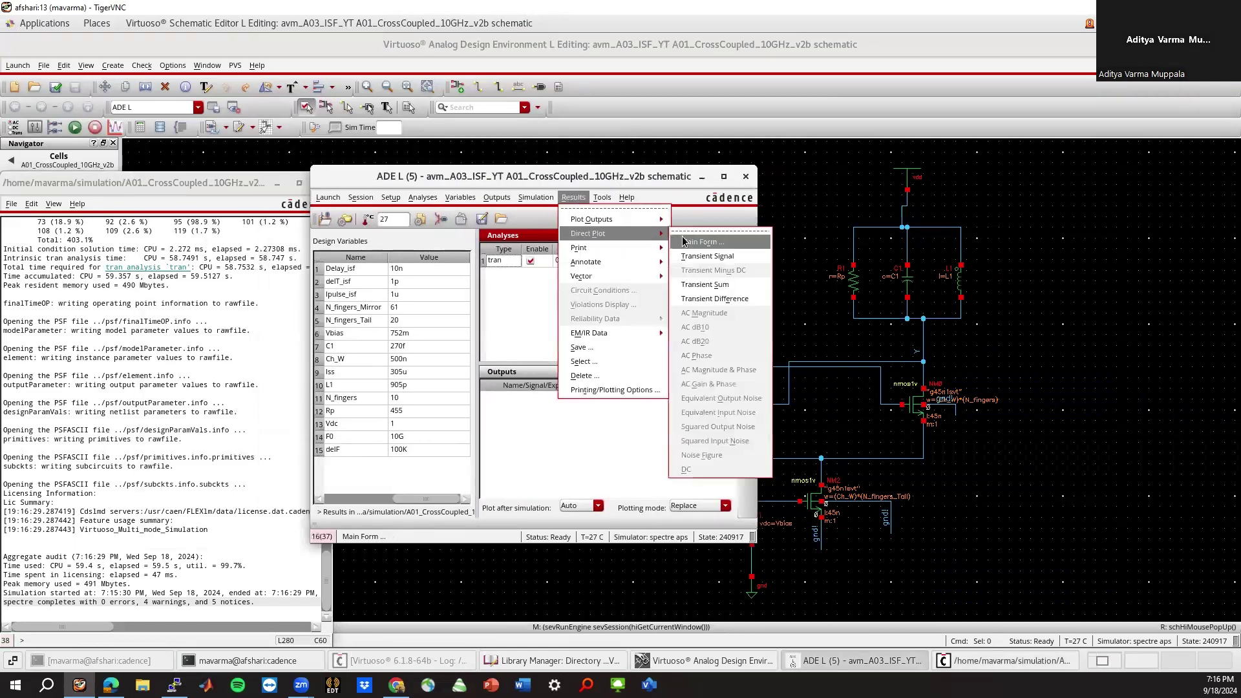
click(684, 242)
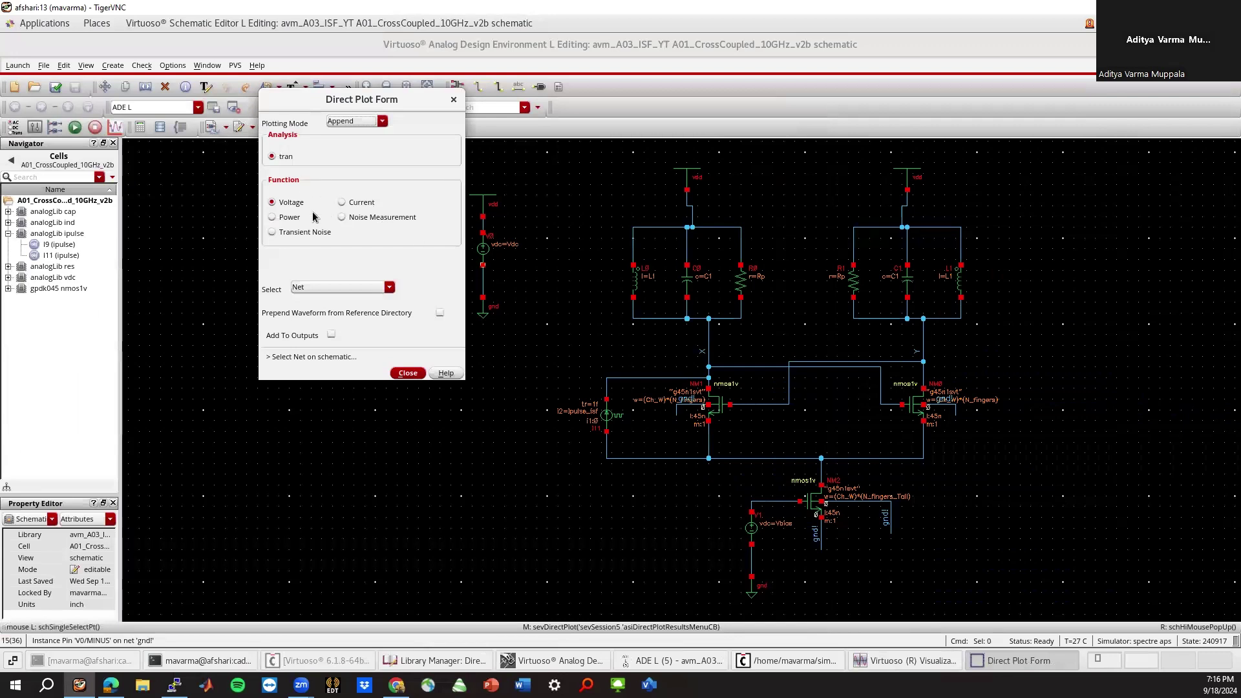
click(328, 288)
click(323, 305)
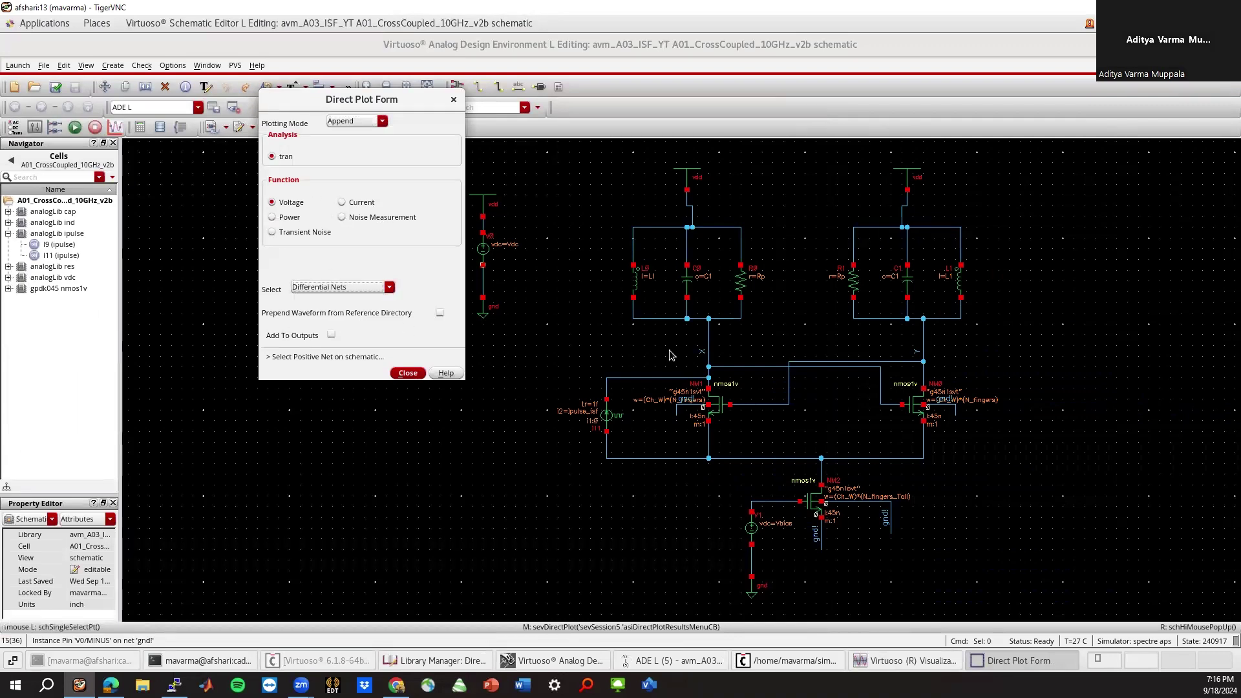
click(710, 342)
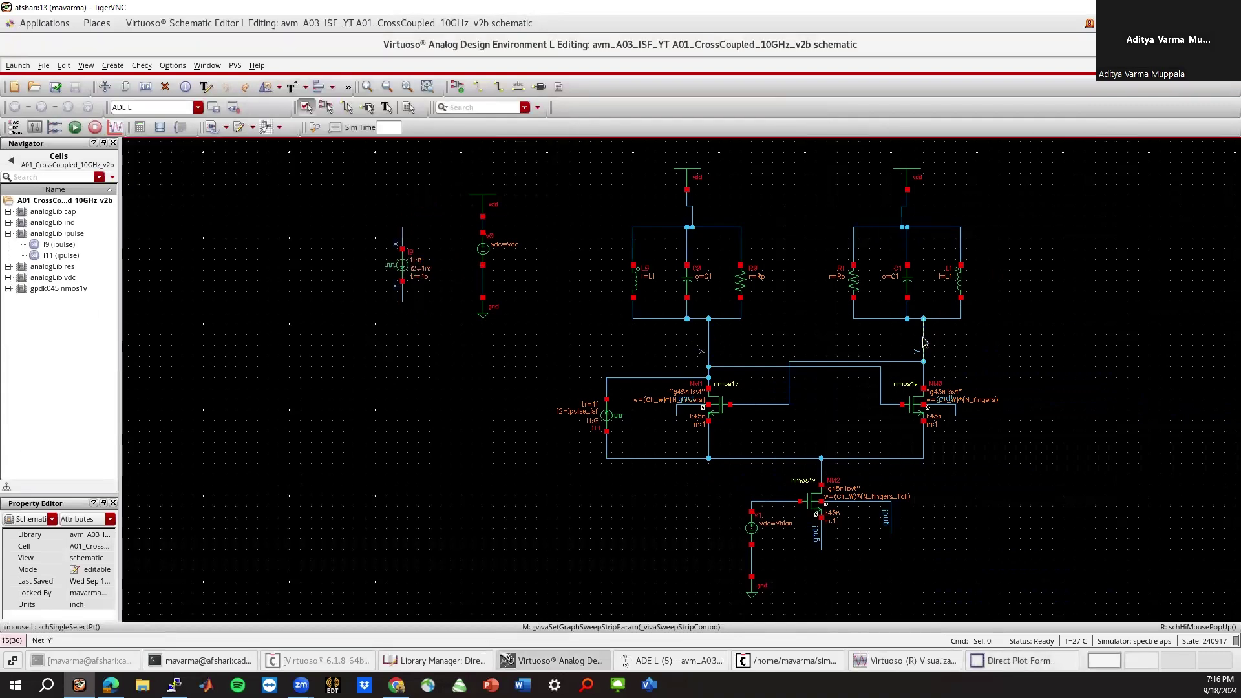
click(924, 343)
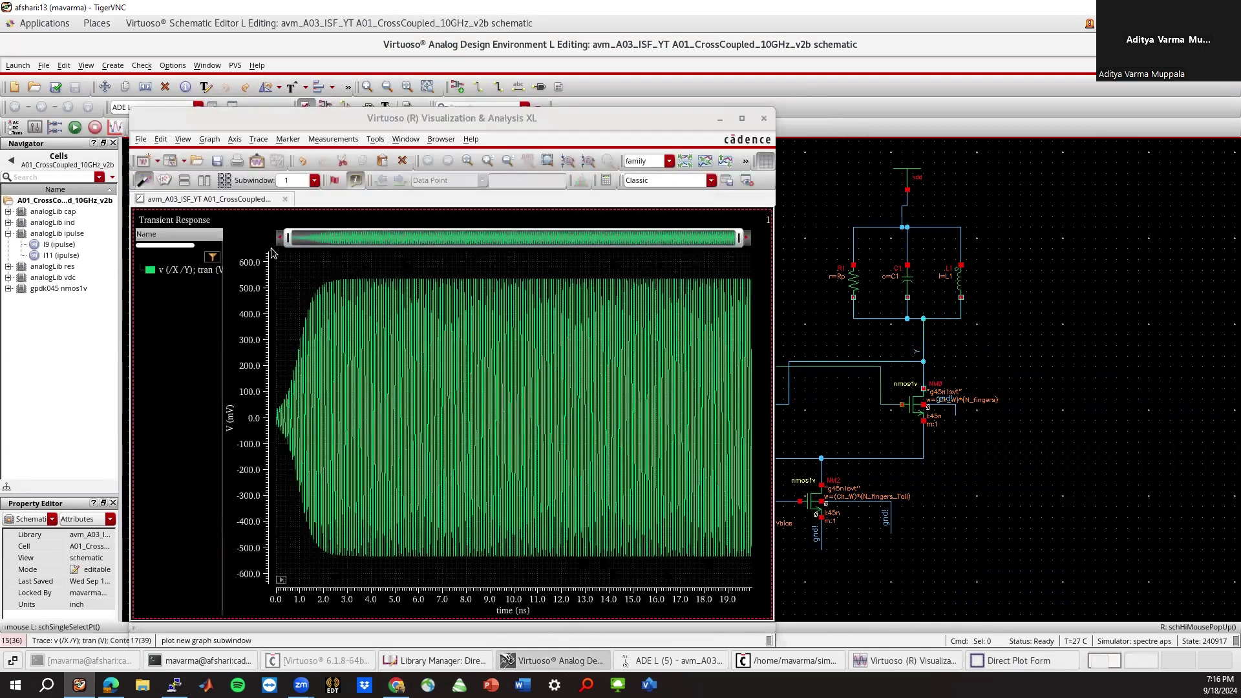
drag(486, 118, 808, 93)
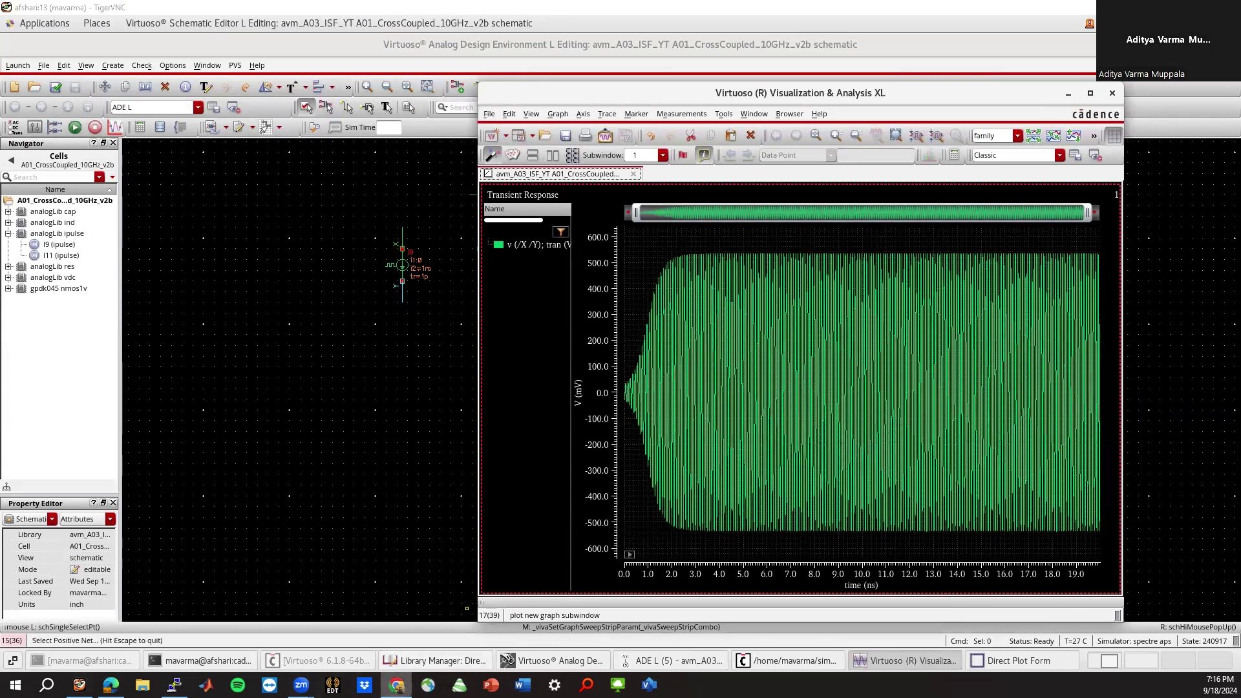
Switch to the ISF sim.pdf notes to read the Step 2 steady-state checks, and return to the transient plot in Virtuoso.
click(79, 685)
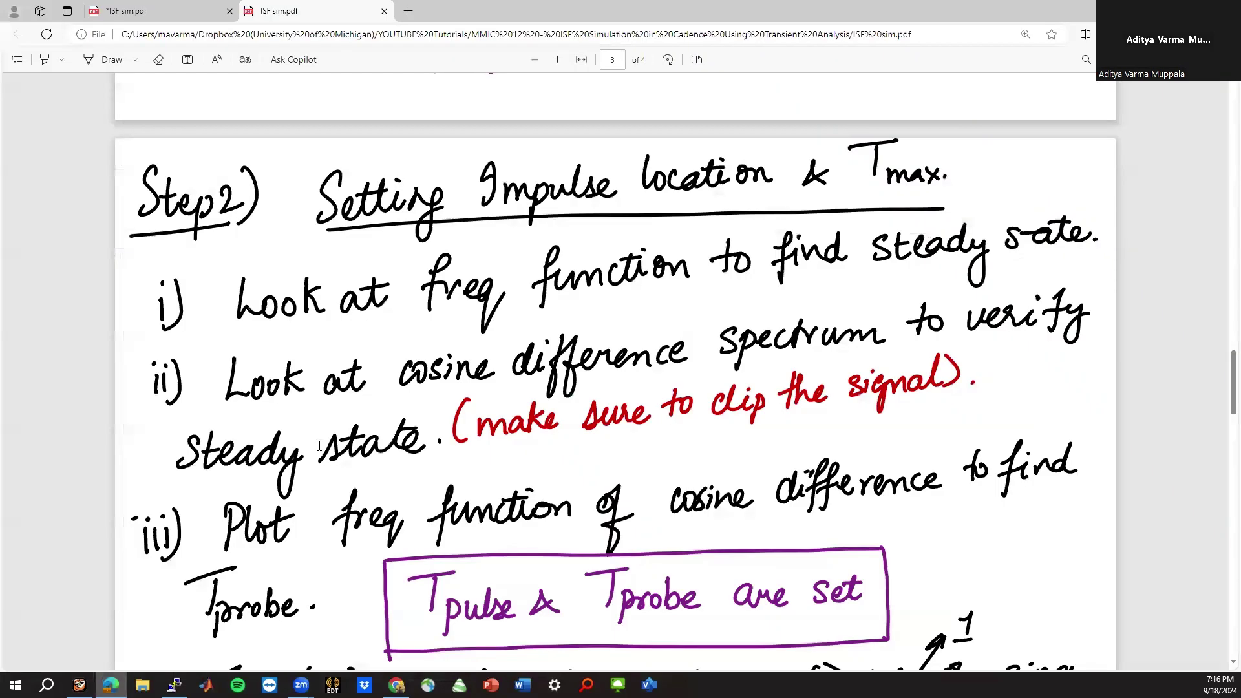
scroll(320, 445, down, 1)
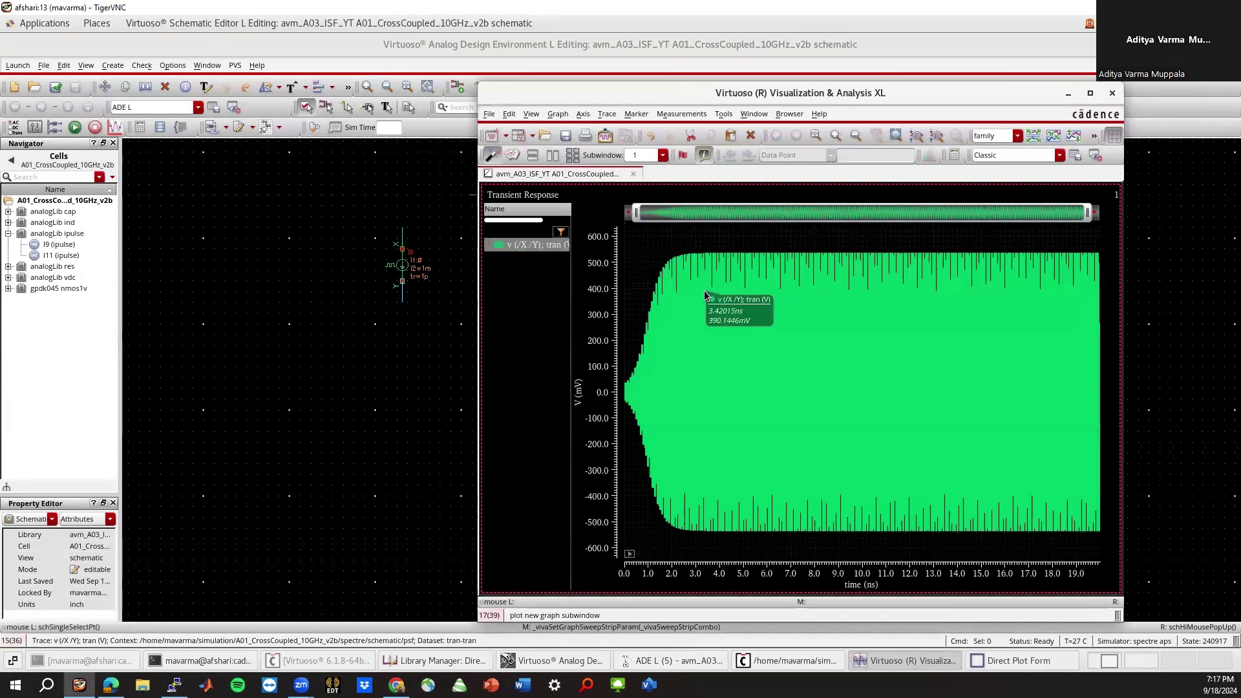
right_click(706, 423)
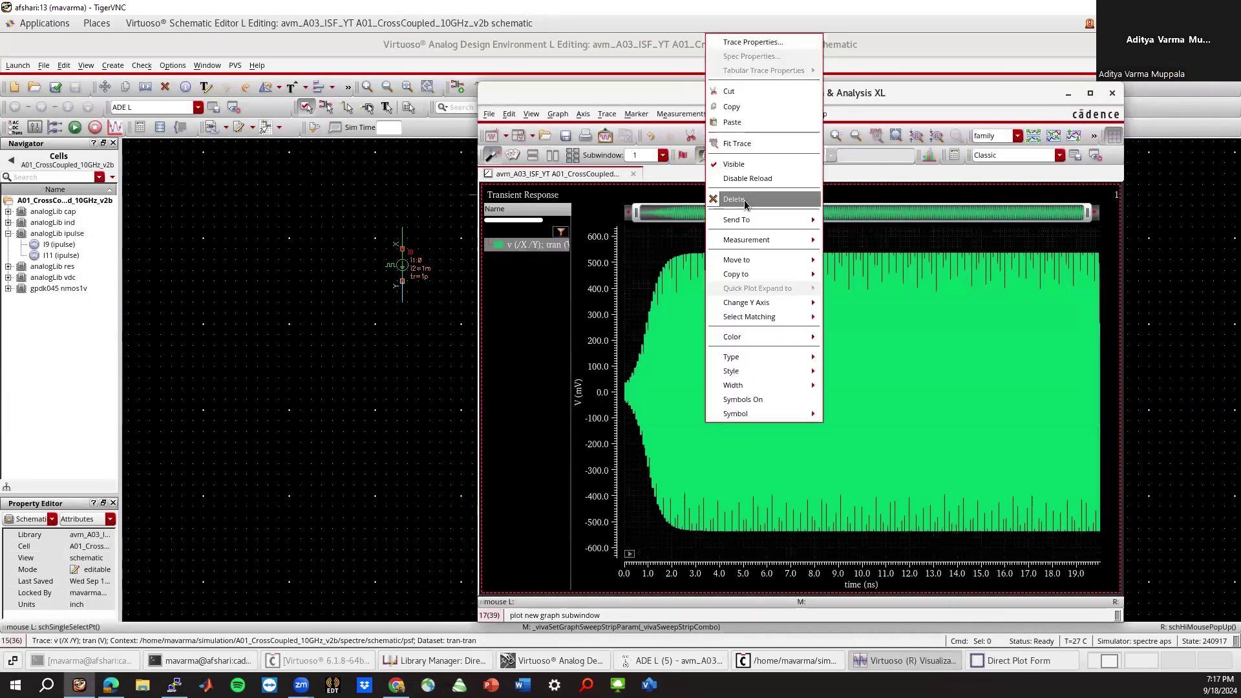
click(674, 240)
Replot the differential X-Y voltage with Add To Outputs enabled and delete the original trace from the graph.
click(1028, 664)
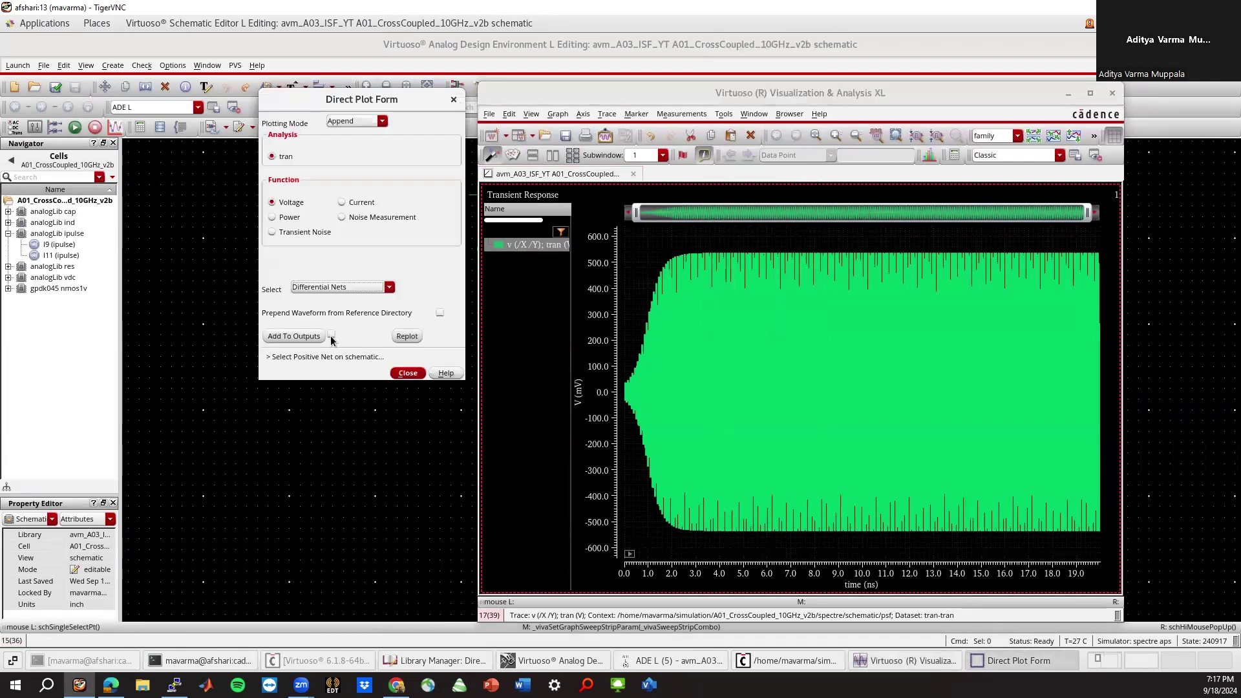
click(396, 337)
click(535, 247)
key(Delete)
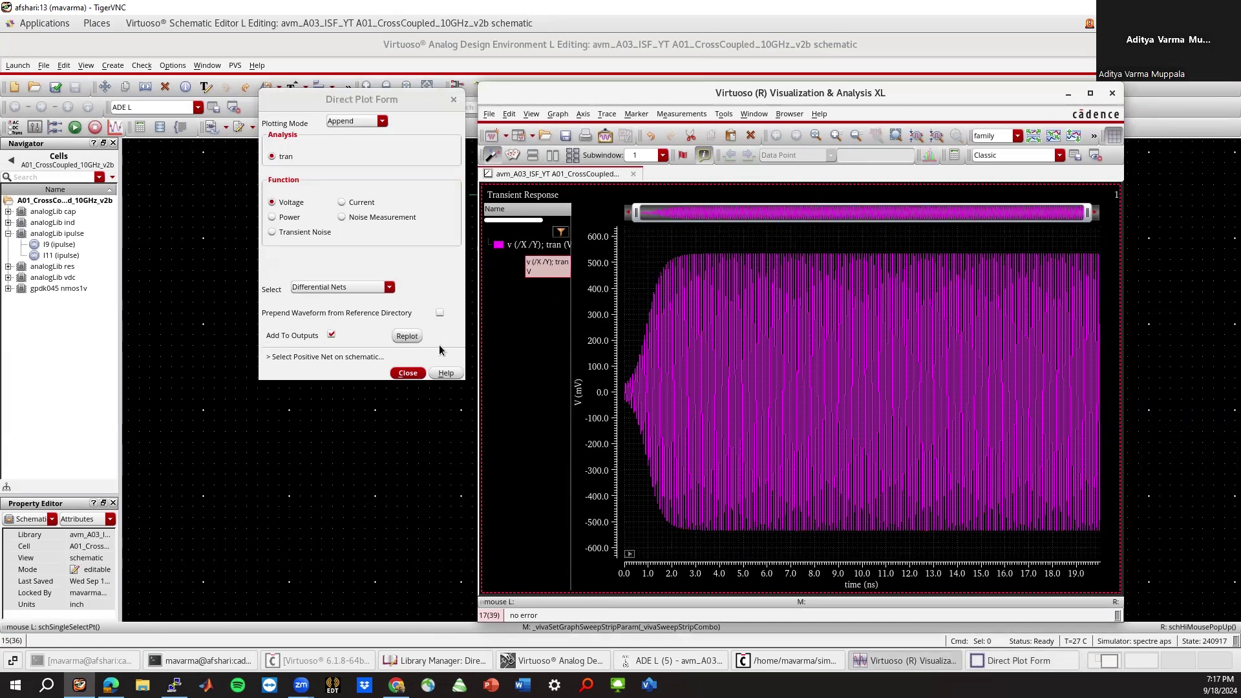
click(408, 374)
Send the differential X-Y voltage trace to the calculator and clear all old expressions from its stack.
click(528, 244)
right_click(531, 246)
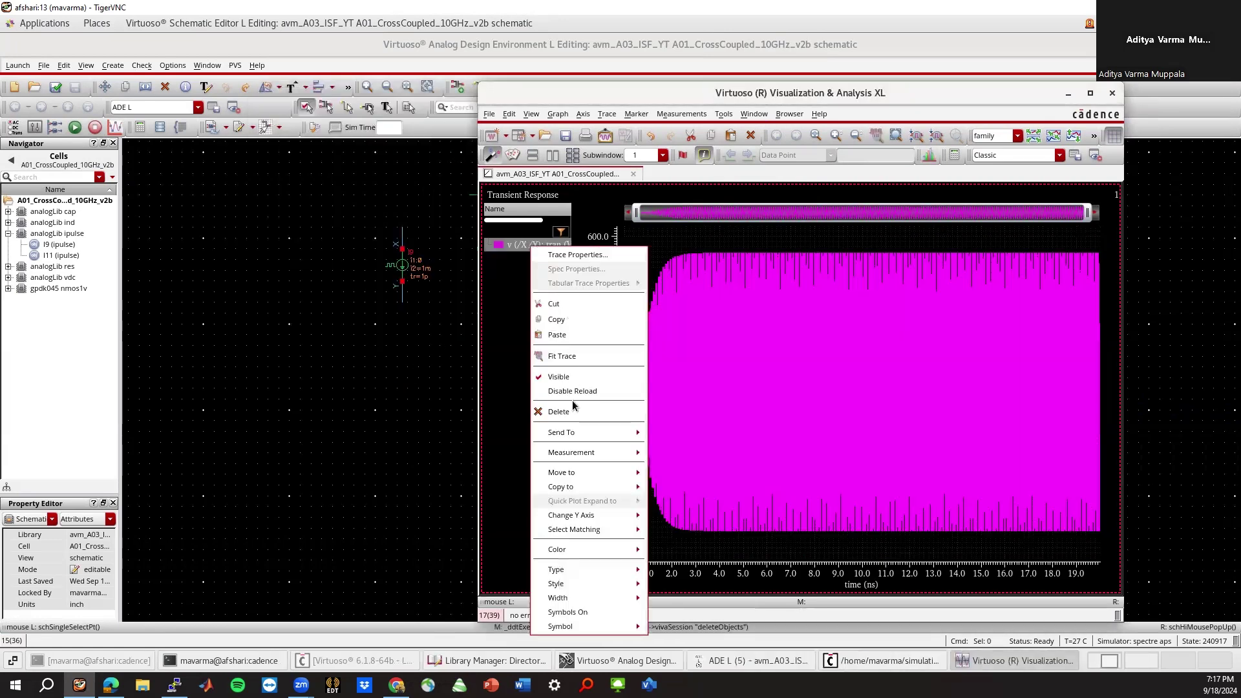
mouse_move(577, 432)
click(684, 465)
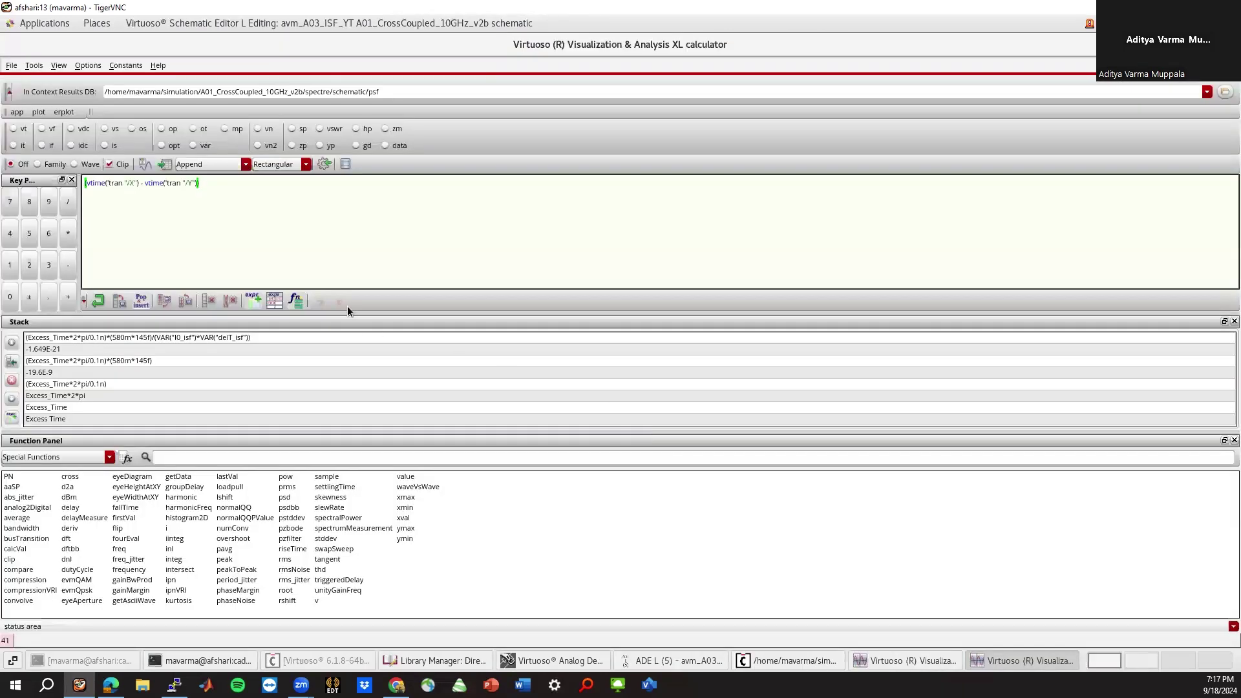
click(60, 420)
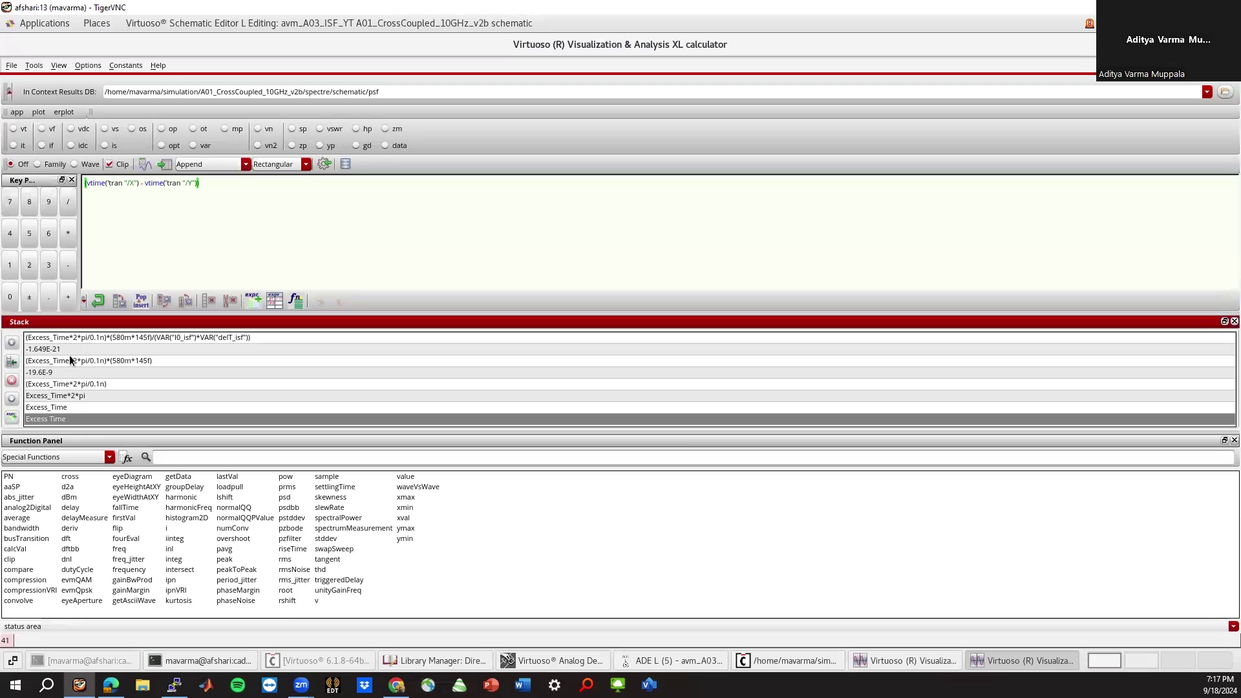
shift+click(68, 335)
click(11, 381)
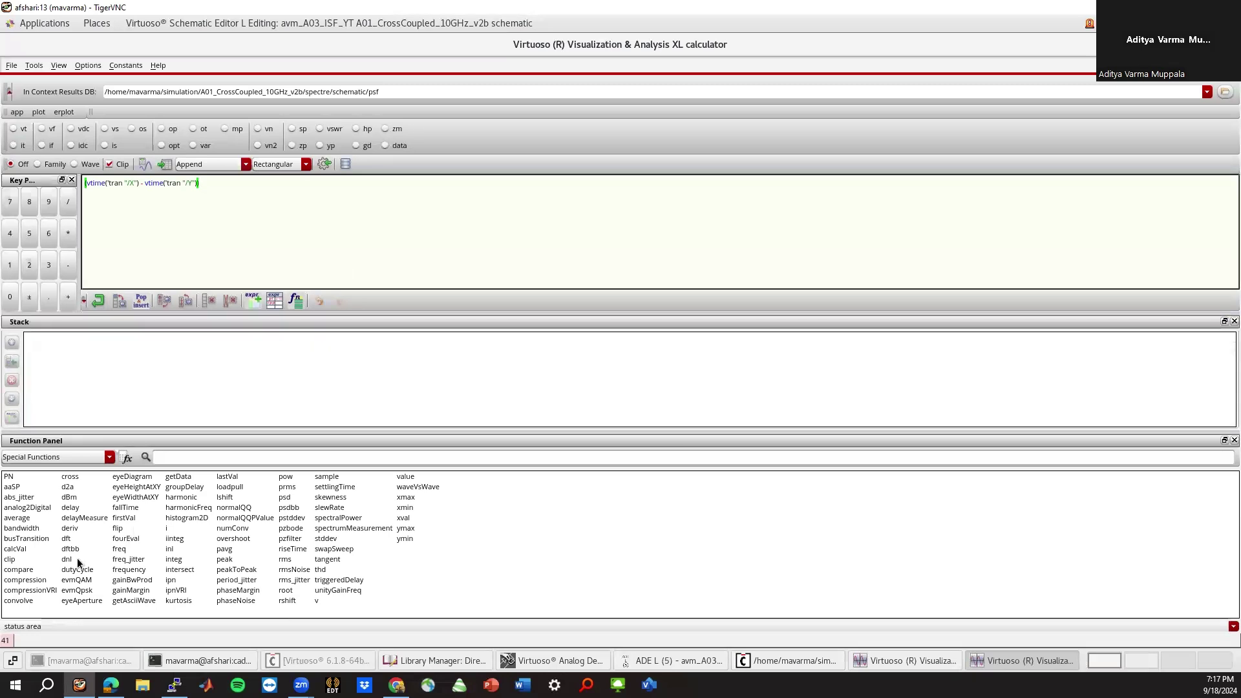
Plot the freq function of the differential voltage with rising edges versus time, and delete the voltage trace from the graph.
click(119, 549)
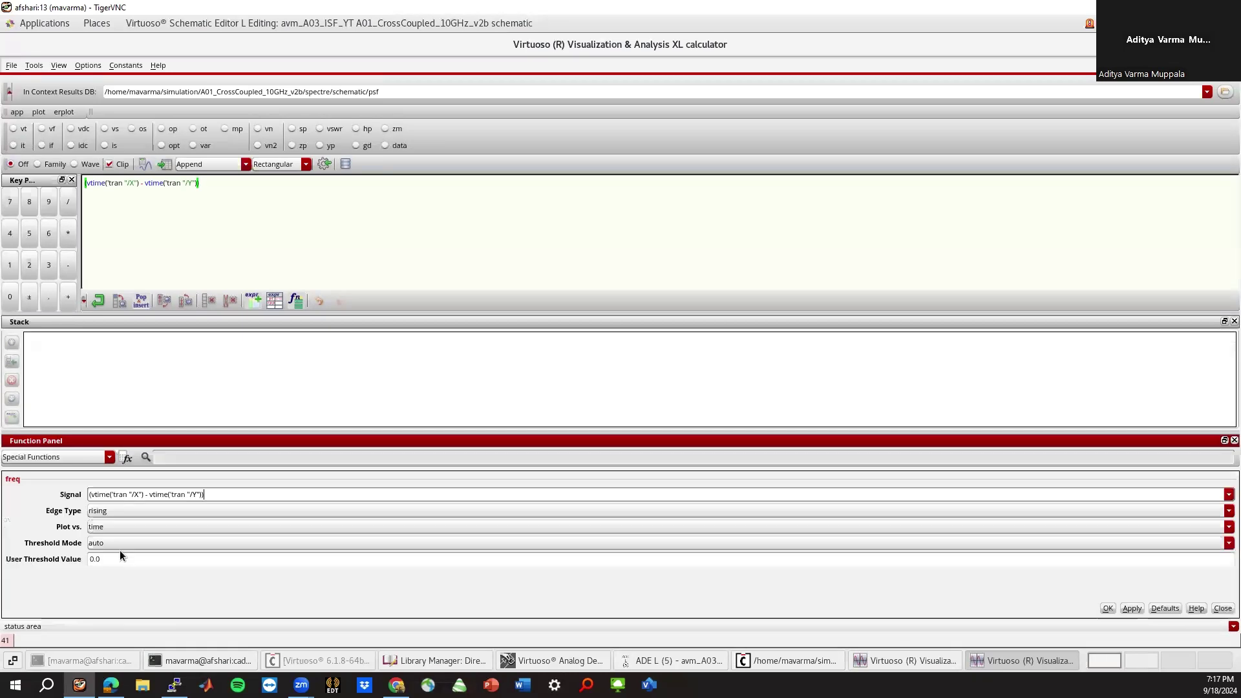
click(1106, 609)
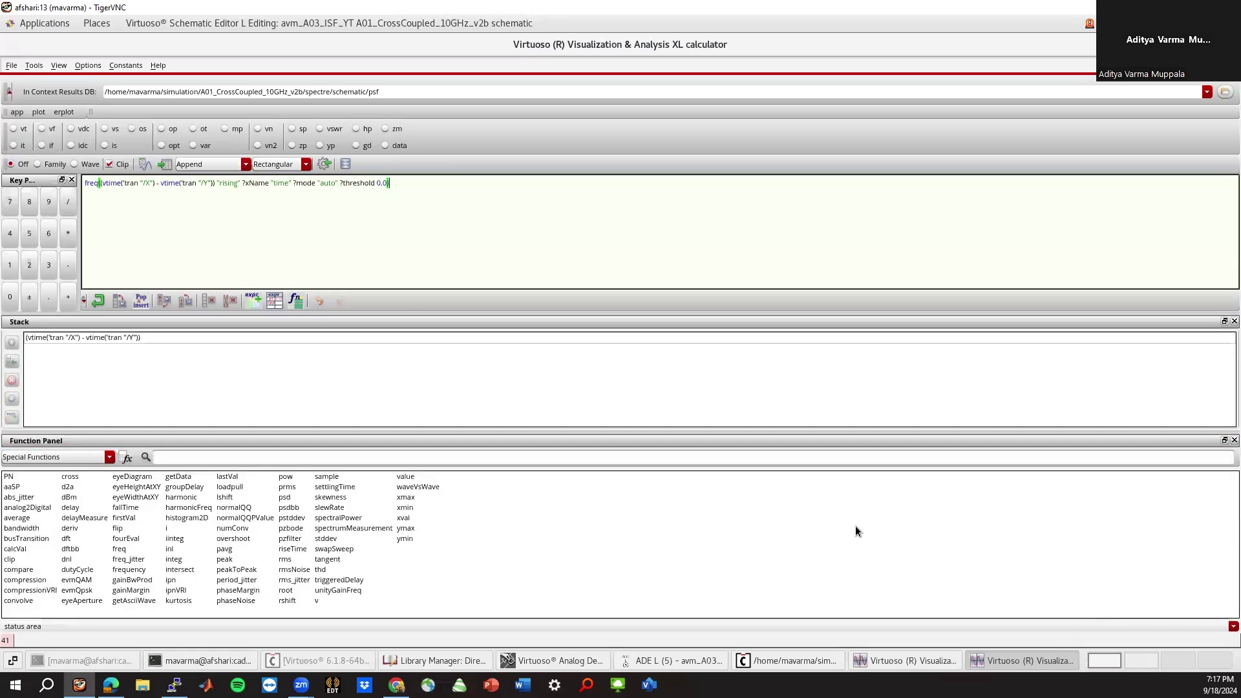
click(145, 163)
right_click(525, 249)
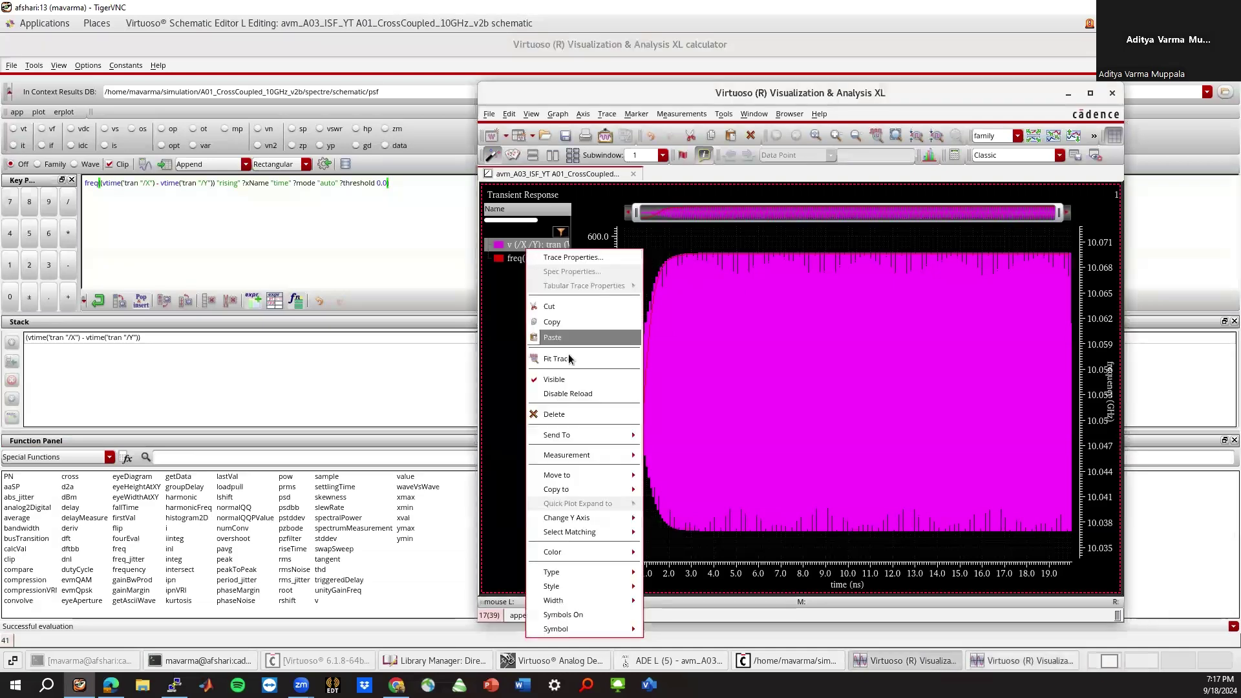
click(567, 411)
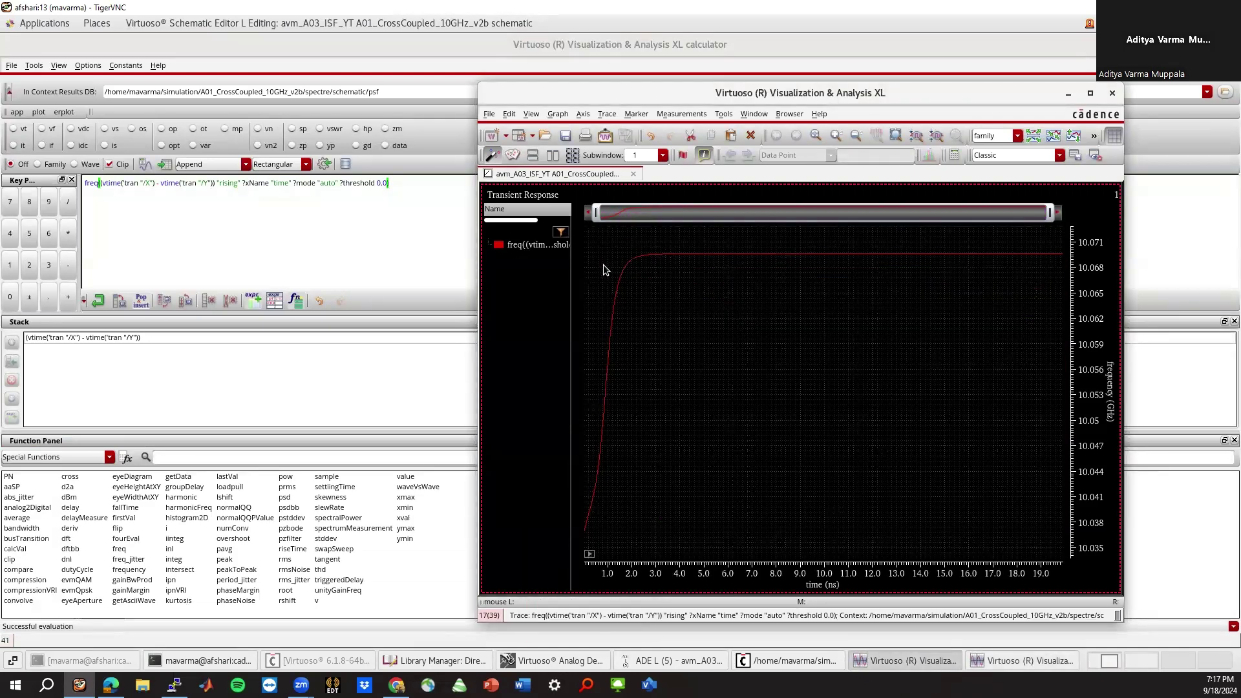
Examine the settled portion of the frequency trace in fine detail around the impulse at 10 ns.
right_drag(617, 272, 1080, 248)
right_drag(602, 373, 1066, 339)
right_drag(606, 384, 1114, 361)
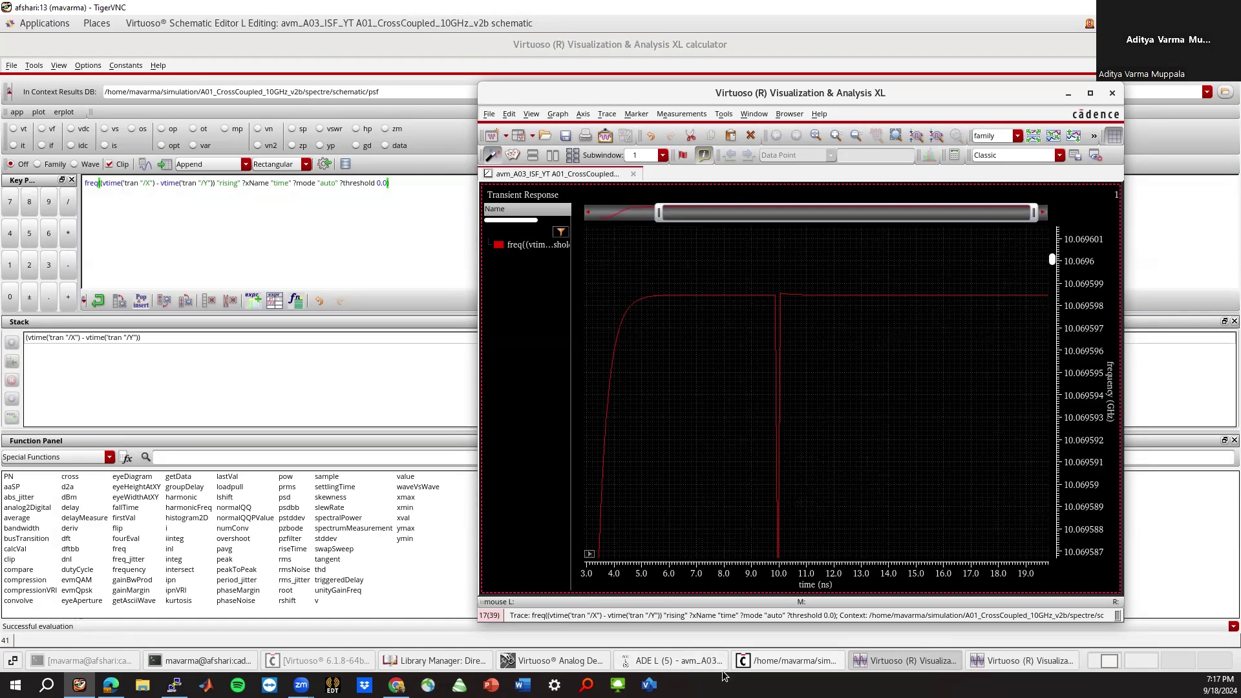
Set the Ipulse_isf design variable to 0 in the ADE L setup.
click(679, 660)
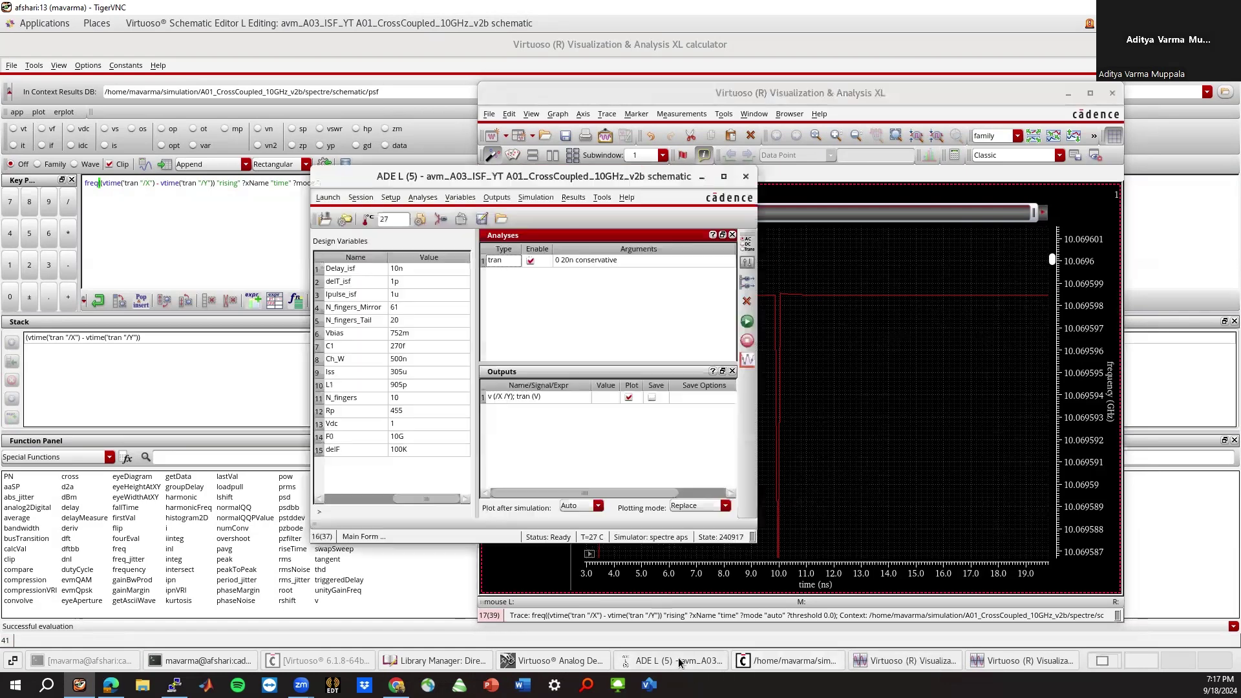
double_click(404, 294)
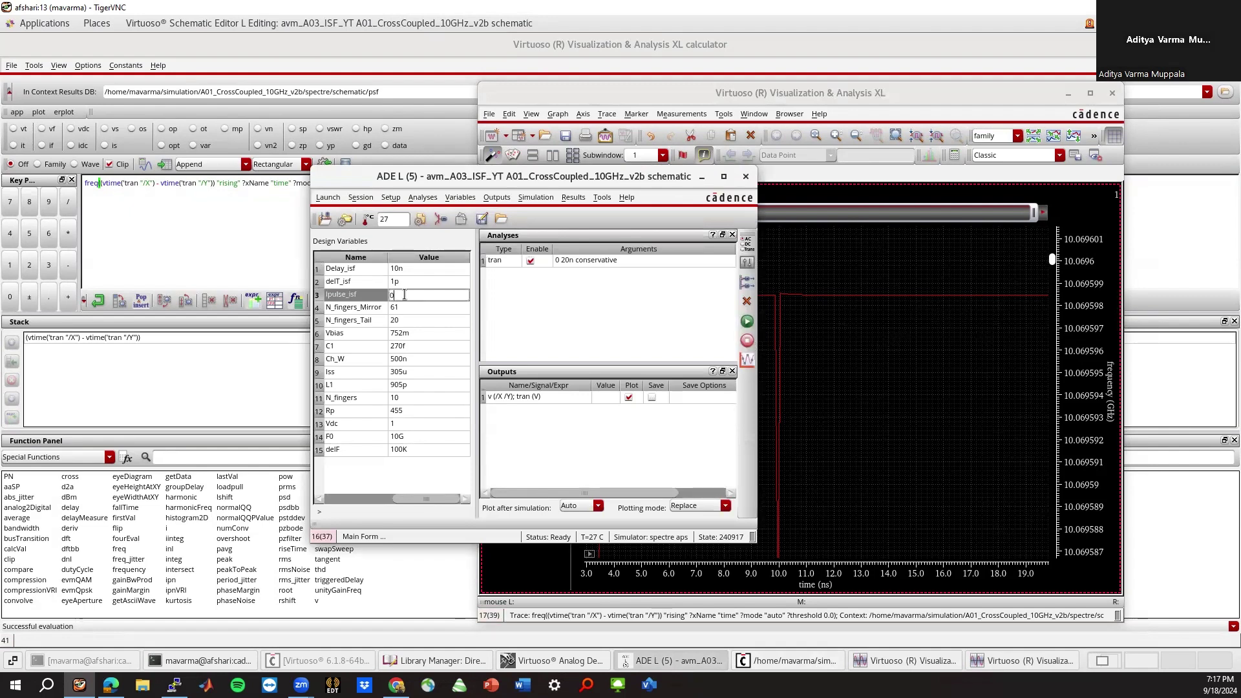
text(0)
key(Return)
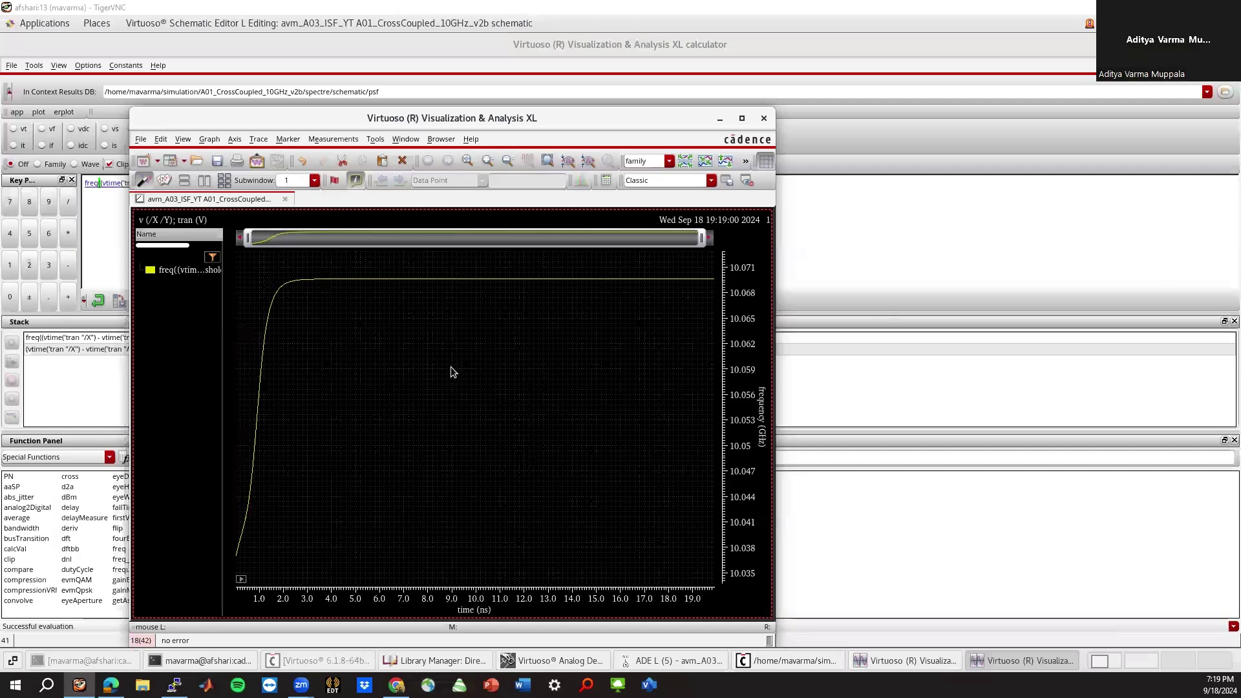
Inspect where the frequency trace settles by moving a vertical marker to 10 ns, and close the graph and calculator.
mouse_move(251, 295)
right_down()
mouse_move(525, 294)
mouse_move(733, 281)
mouse_move(735, 270)
right_up()
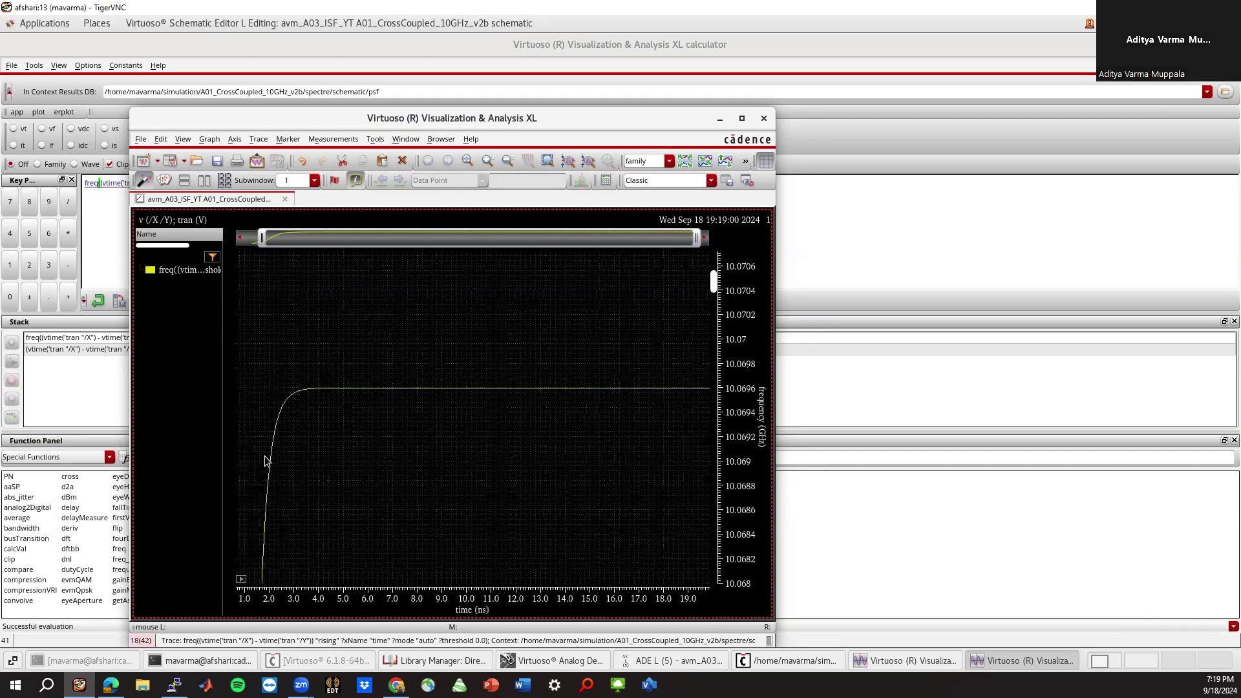
right_drag(254, 406, 734, 374)
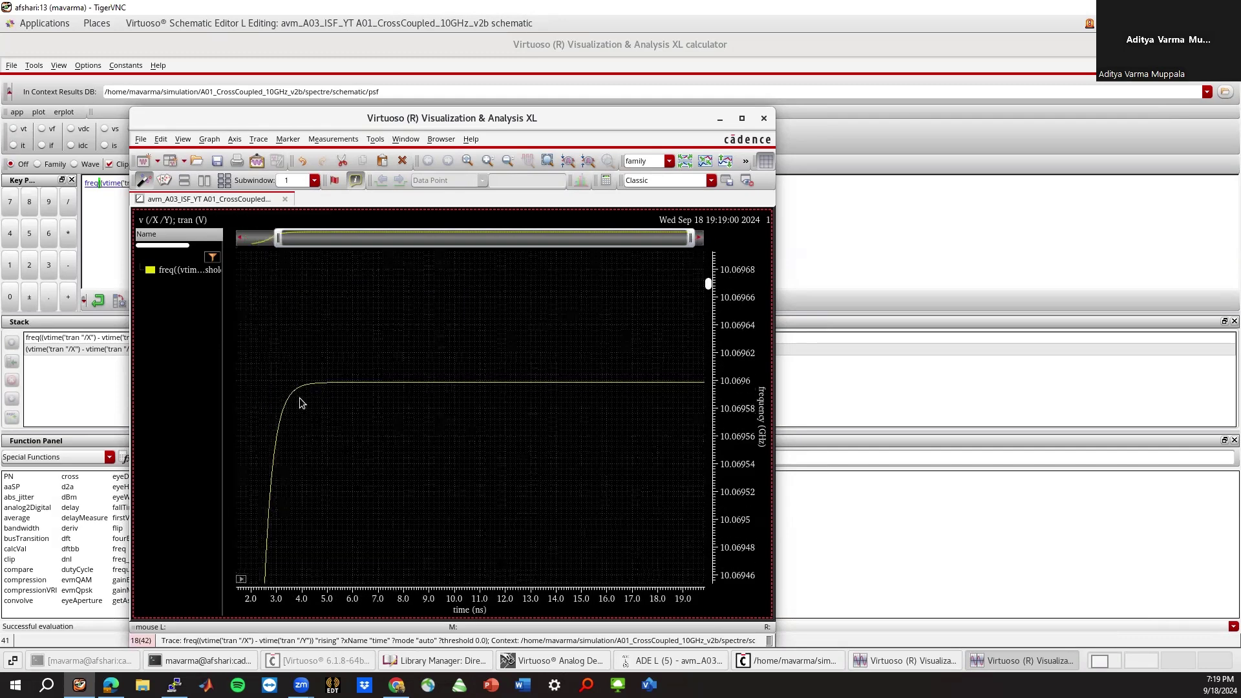
mouse_move(263, 395)
right_down()
mouse_move(710, 385)
mouse_move(718, 370)
right_up()
mouse_move(268, 433)
right_down()
mouse_move(413, 437)
mouse_move(690, 408)
right_up()
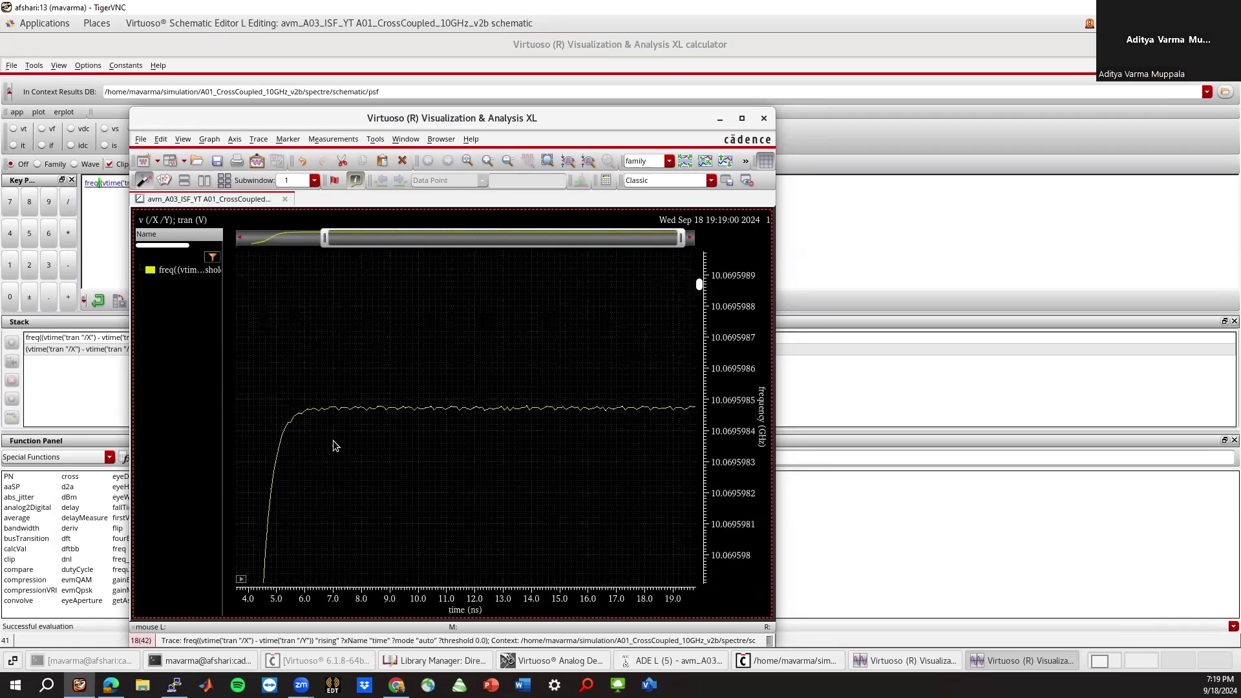
key(v)
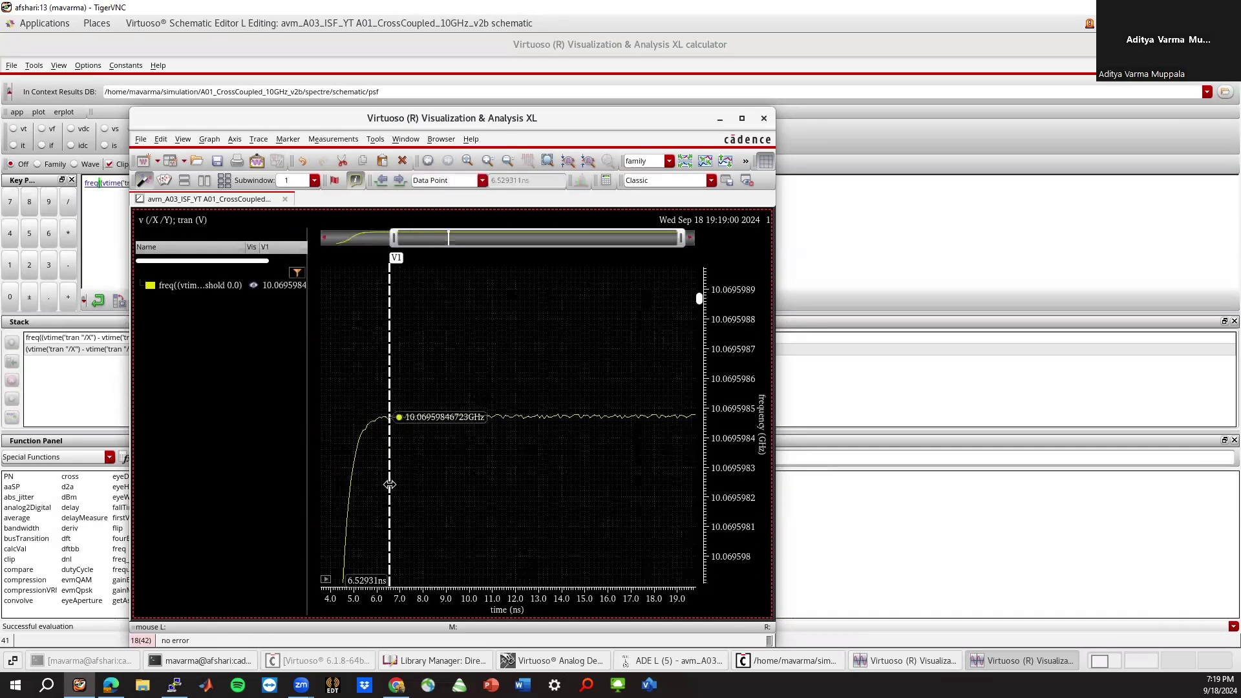
mouse_move(390, 484)
mouse_down()
mouse_move(437, 485)
mouse_move(360, 486)
mouse_move(418, 484)
mouse_up()
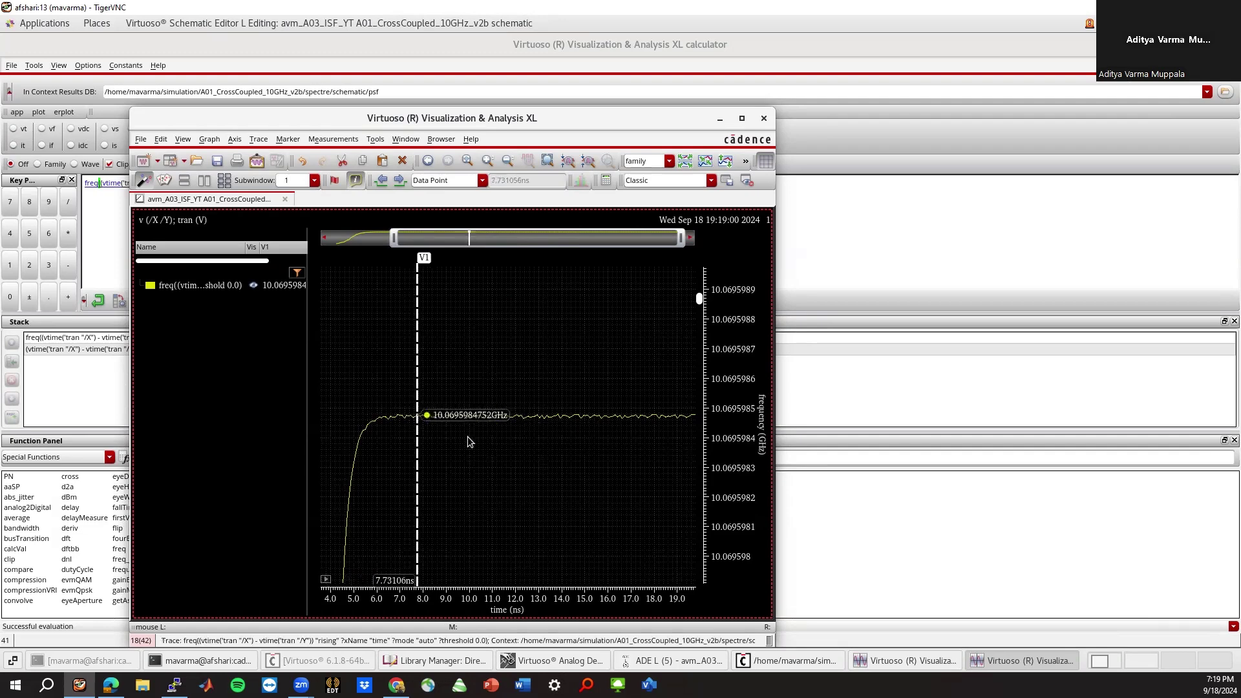
mouse_move(420, 474)
mouse_down()
mouse_move(500, 476)
mouse_move(453, 482)
mouse_move(469, 483)
mouse_up()
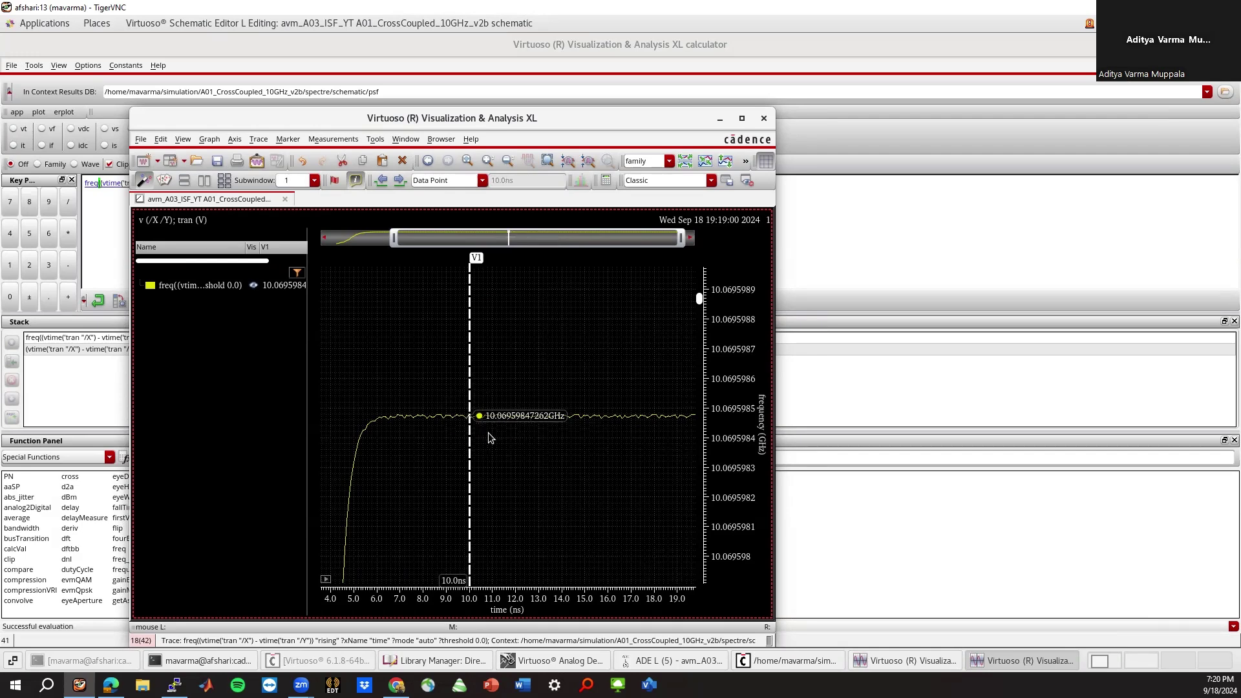
mouse_move(465, 479)
mouse_down()
mouse_move(411, 478)
mouse_move(468, 477)
mouse_up()
click(764, 118)
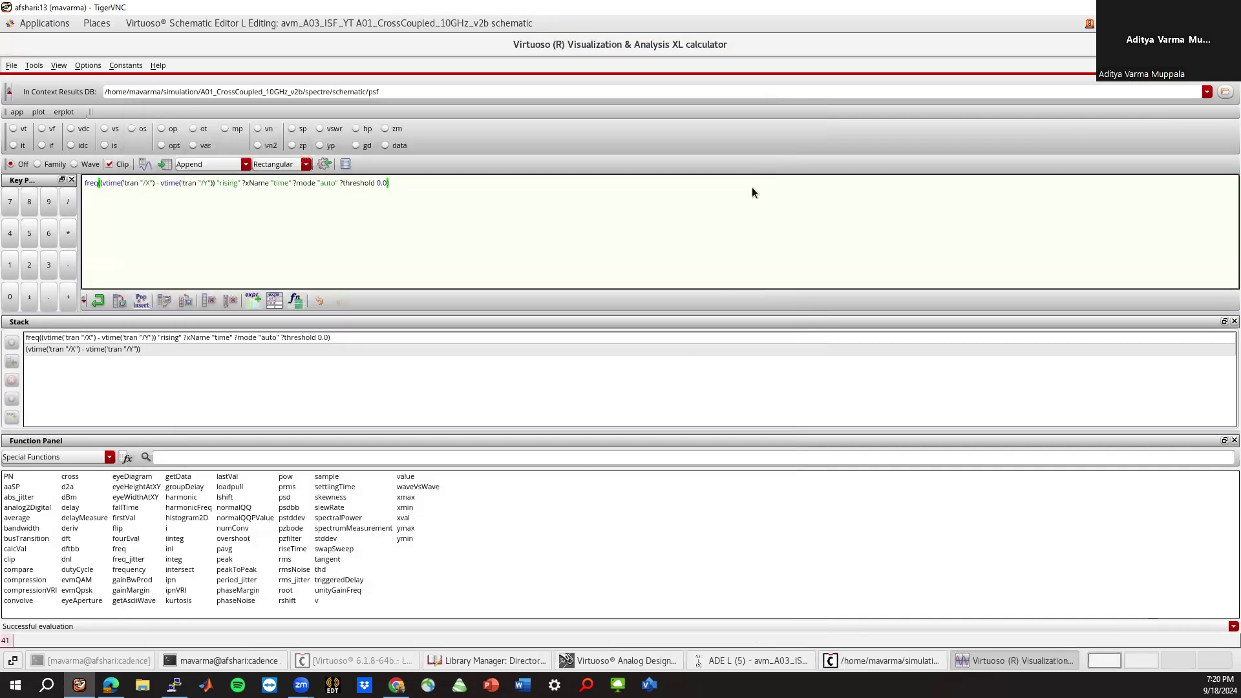
click(1229, 45)
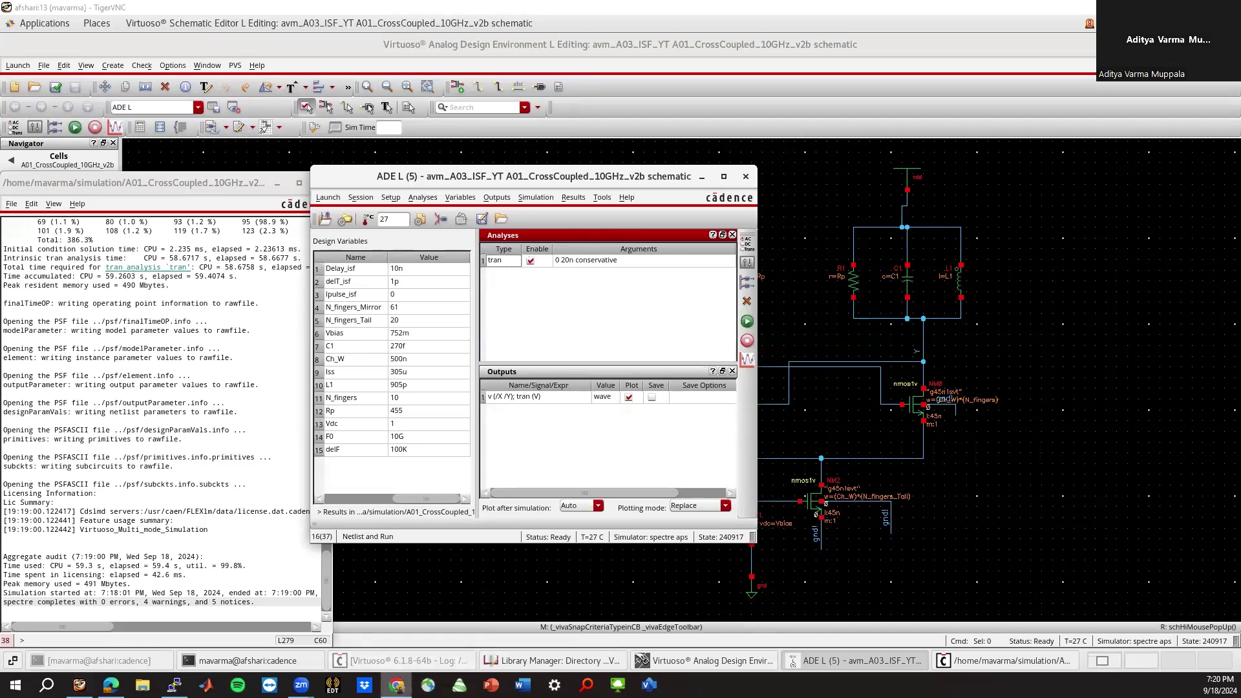
Consult Step 2 of the ISF sim.pdf notes in the browser, and return to Virtuoso to open Parametric Analysis for the oscillator.
click(111, 685)
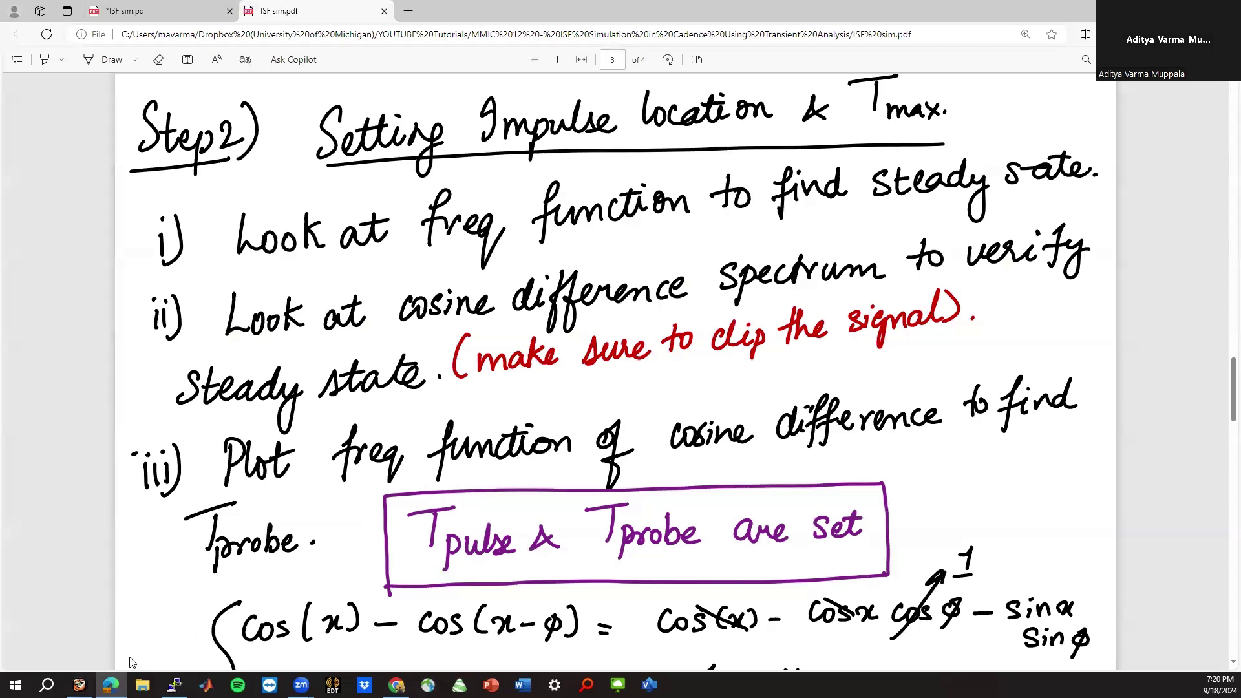
click(111, 684)
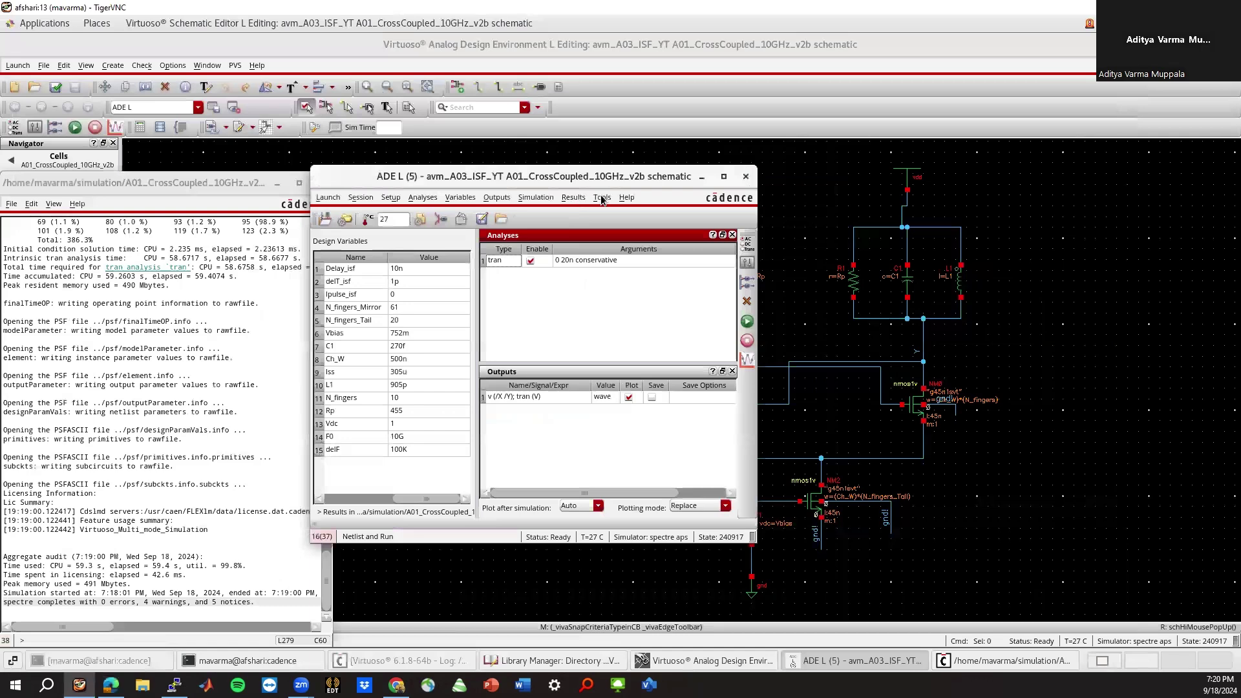
click(601, 198)
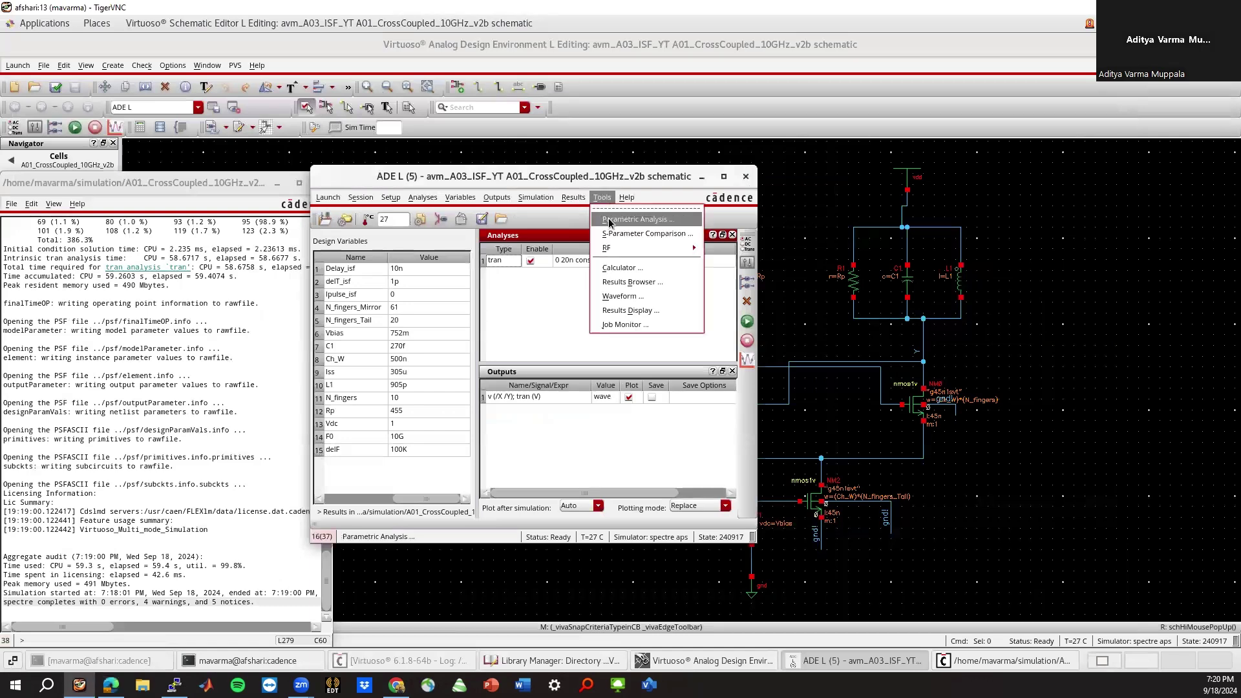
click(610, 221)
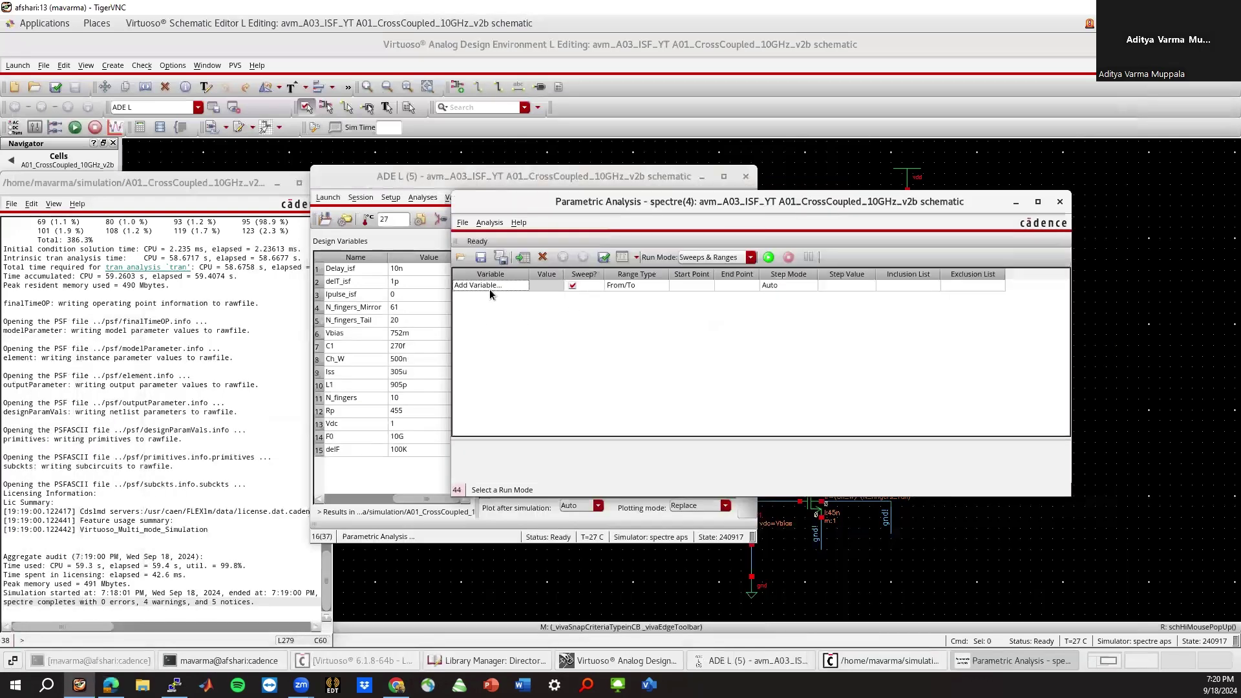
Set up a parametric sweep of Ipulse_isf from 0 to 1u with 2 total steps, and run it.
click(521, 288)
click(523, 285)
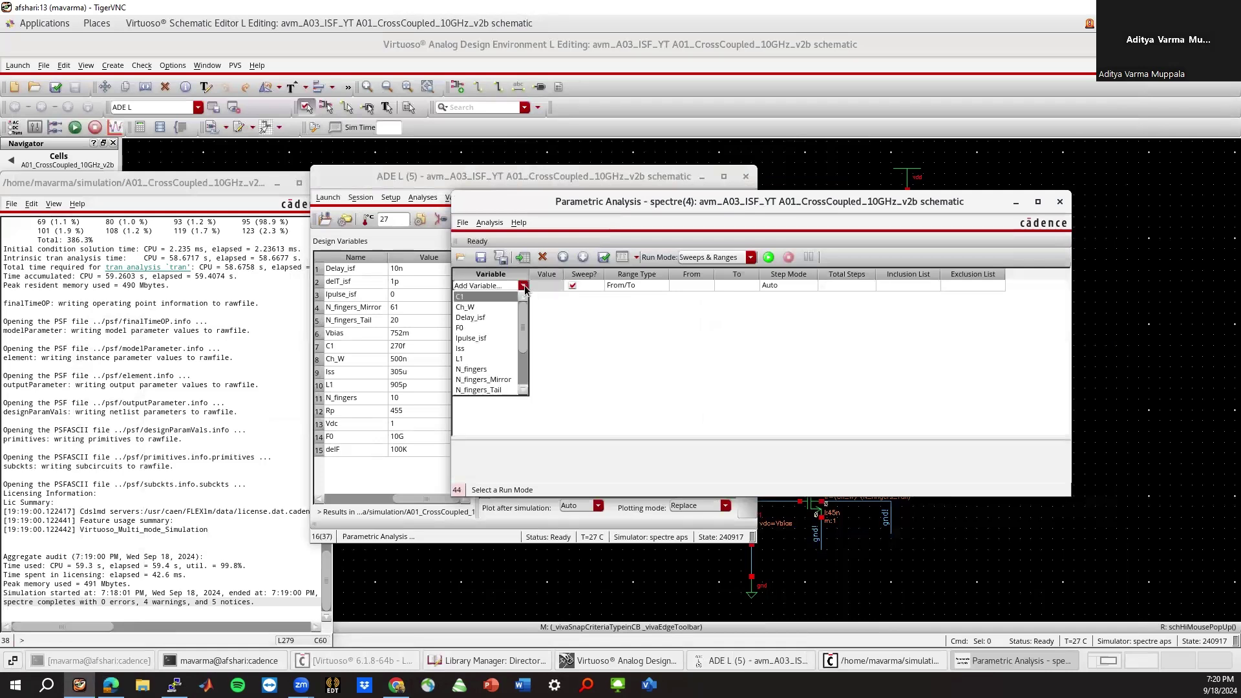
click(493, 337)
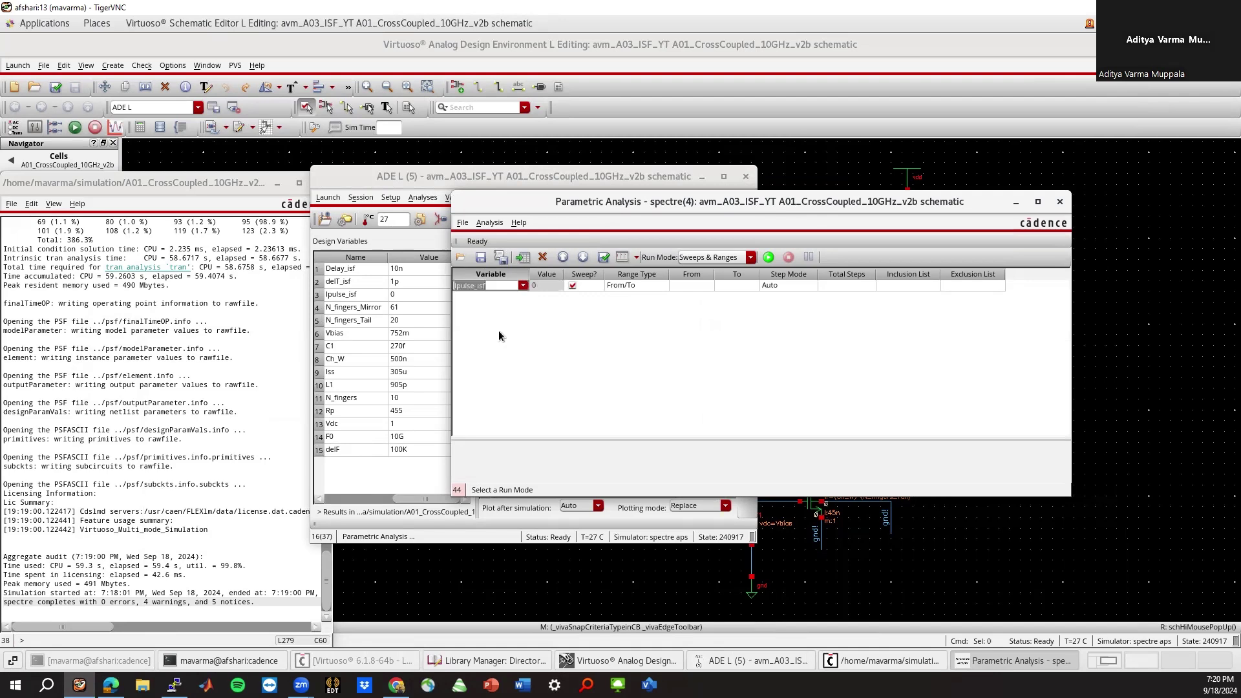
click(691, 285)
text(0)
click(726, 288)
text(1u)
click(745, 322)
click(834, 285)
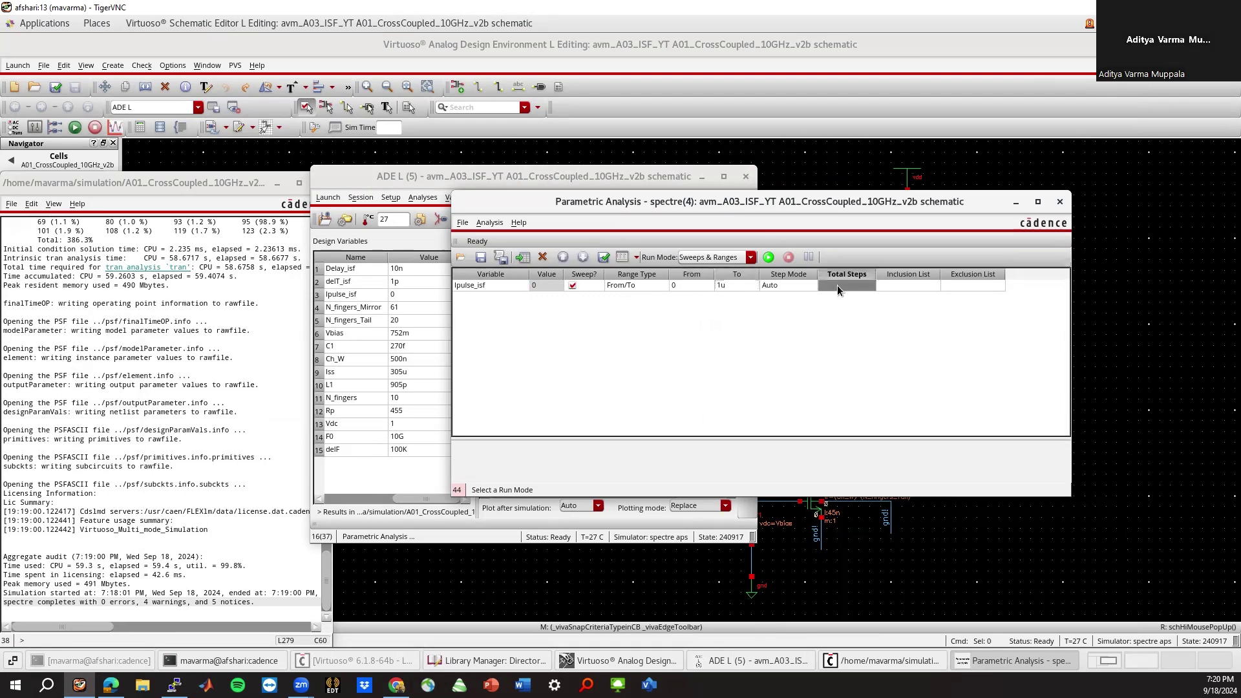
text(2)
click(768, 257)
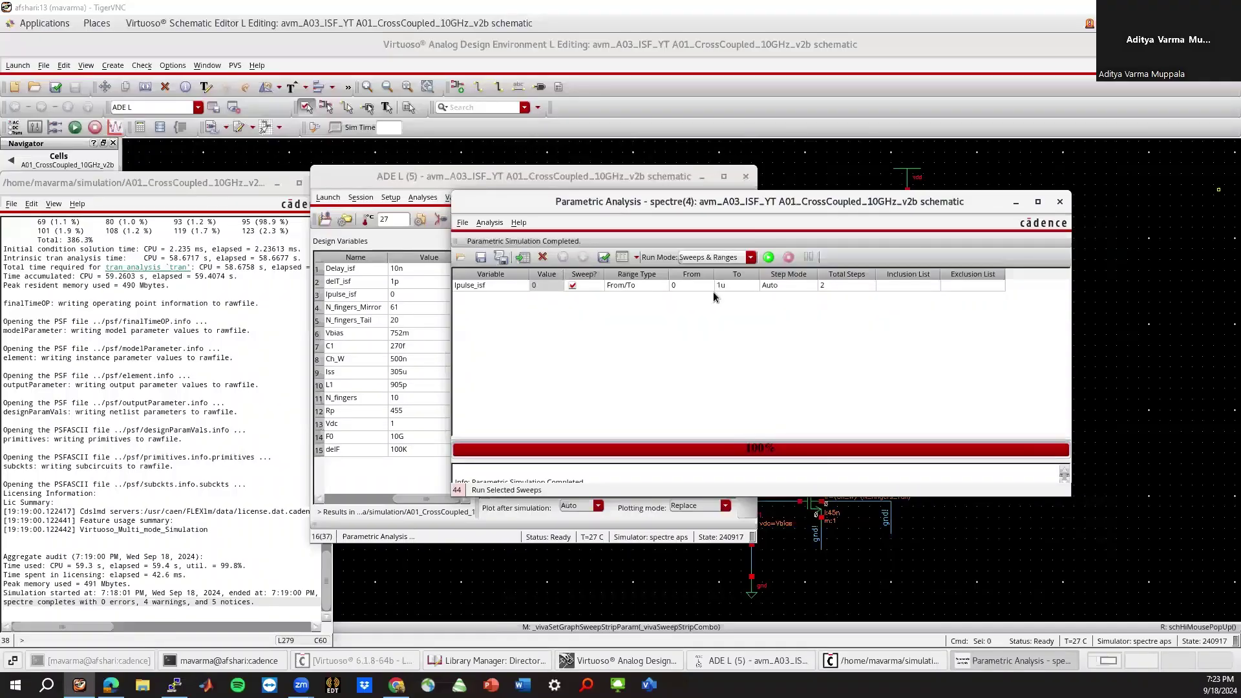
Plot the ADE L outputs and expand the v(/X /Y) trace group to list the trace for each Ipulse_isf value.
click(1015, 202)
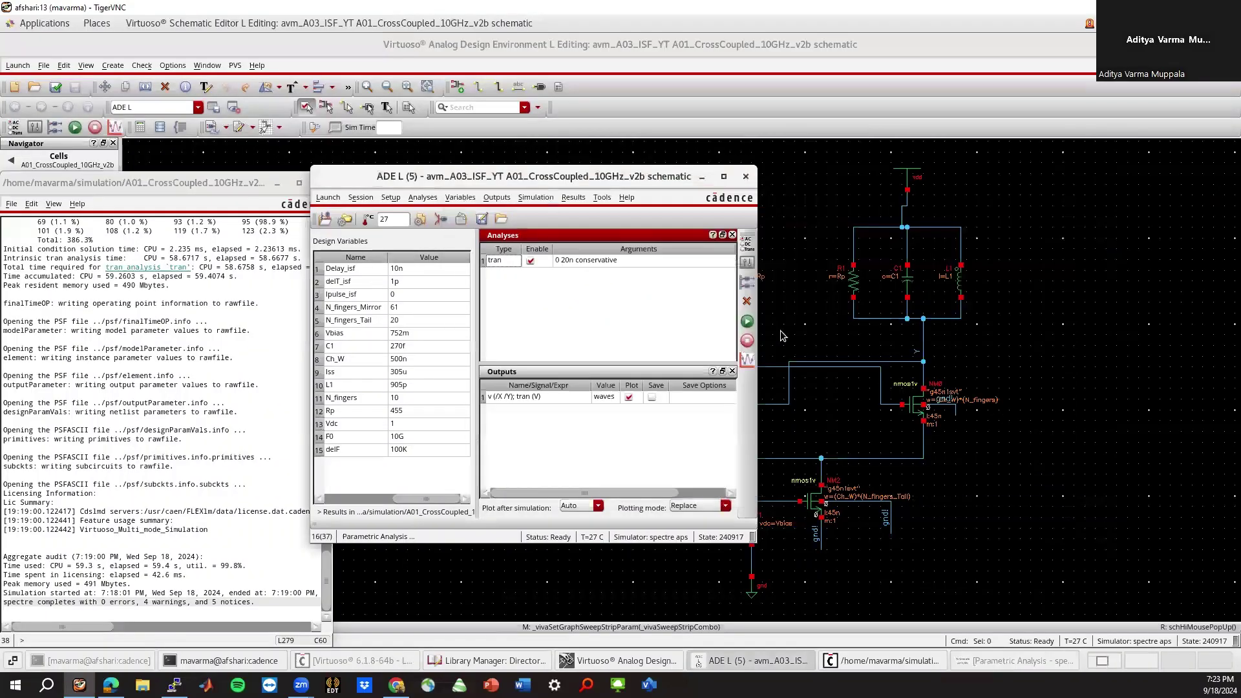
click(747, 360)
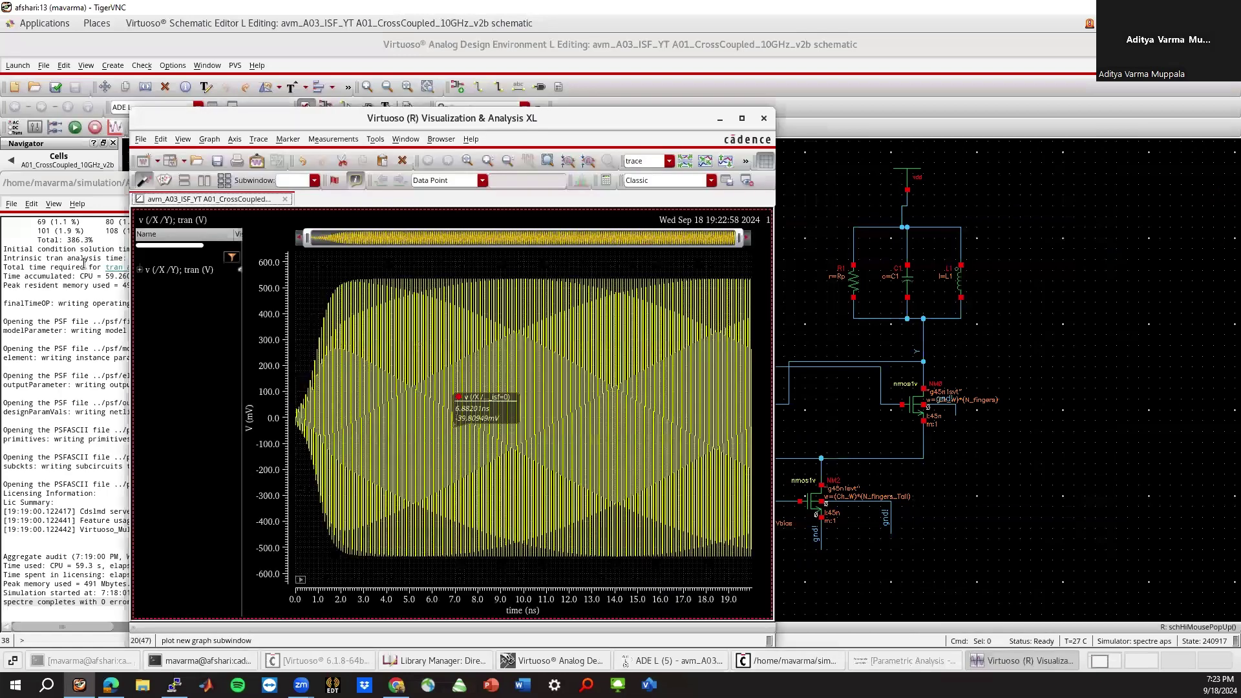
click(139, 270)
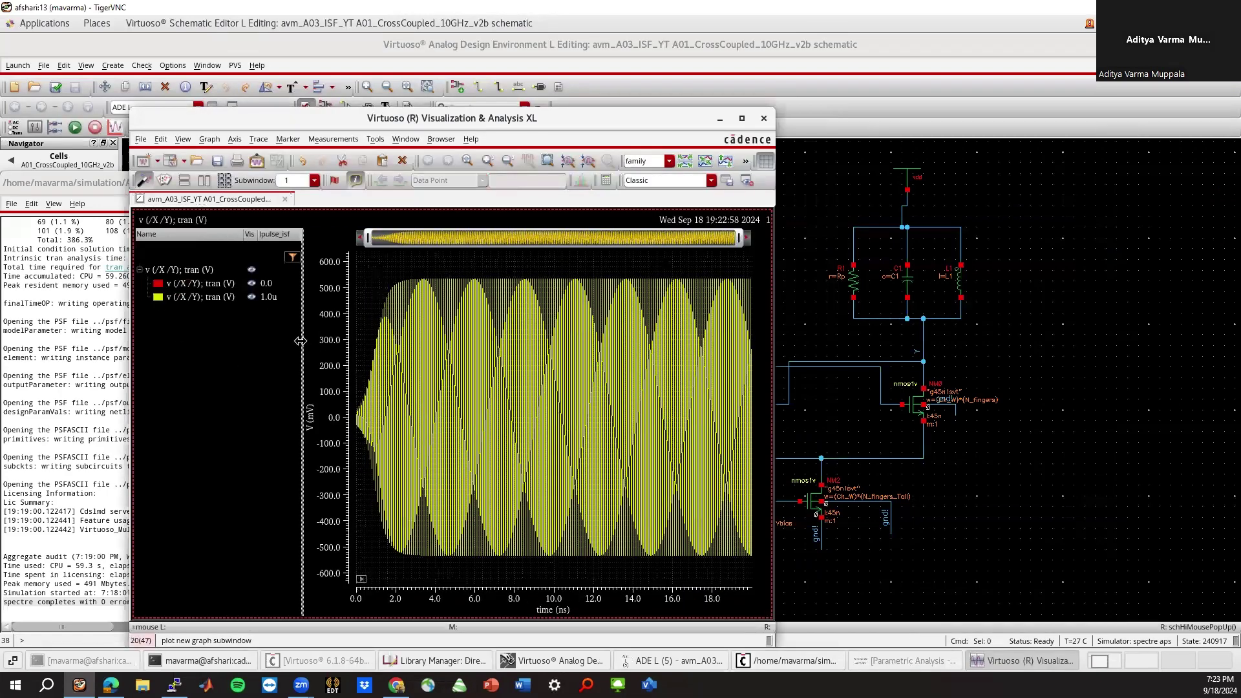
drag(300, 341, 332, 341)
Send both Ipulse_isf traces to the calculator, subtract the 1u trace from the 0 trace, and plot the difference.
right_click(211, 288)
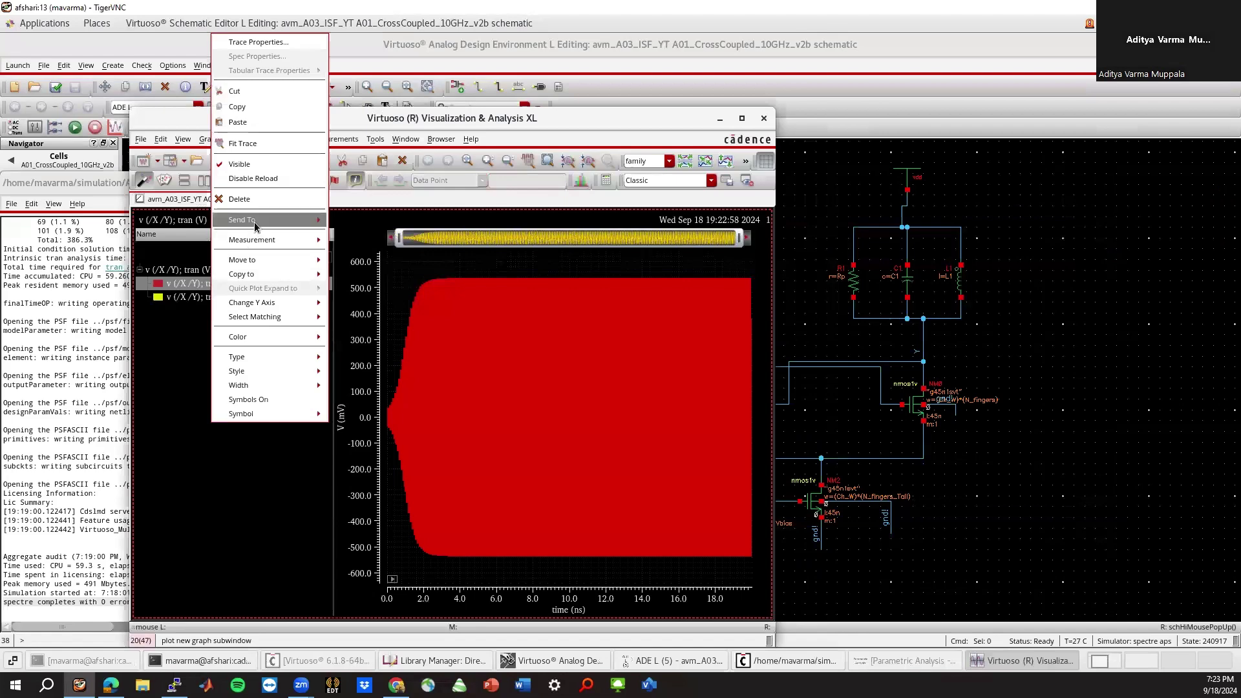
click(364, 248)
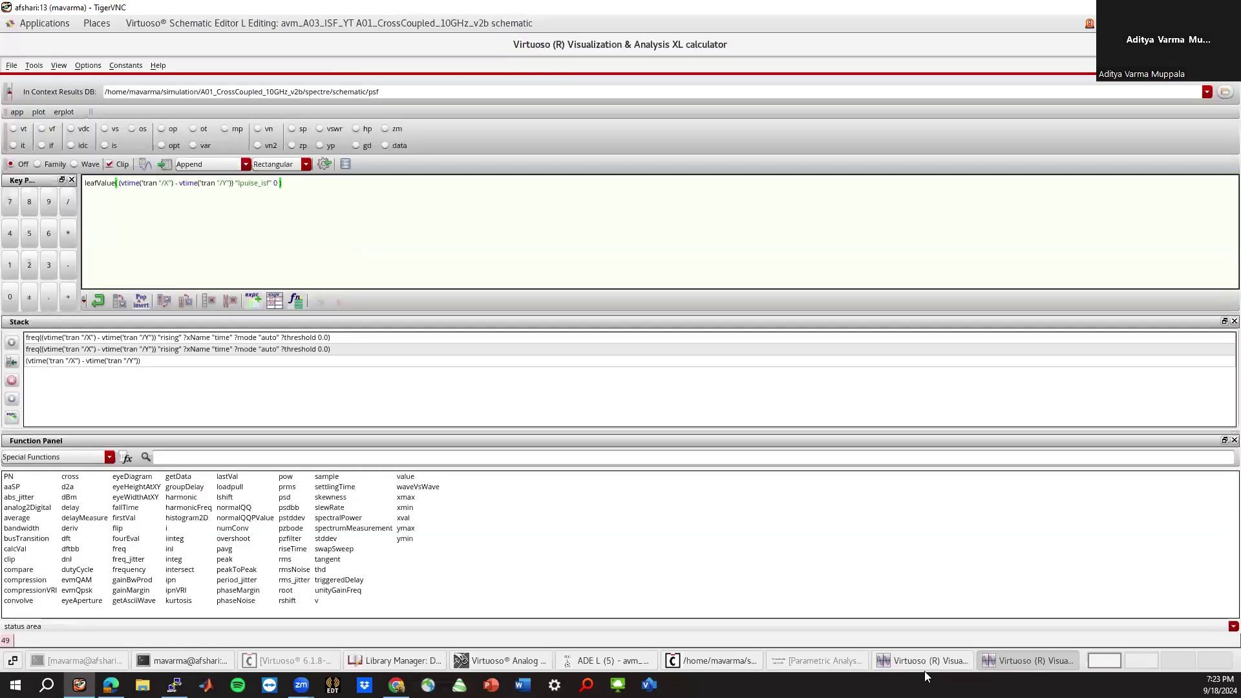
click(902, 659)
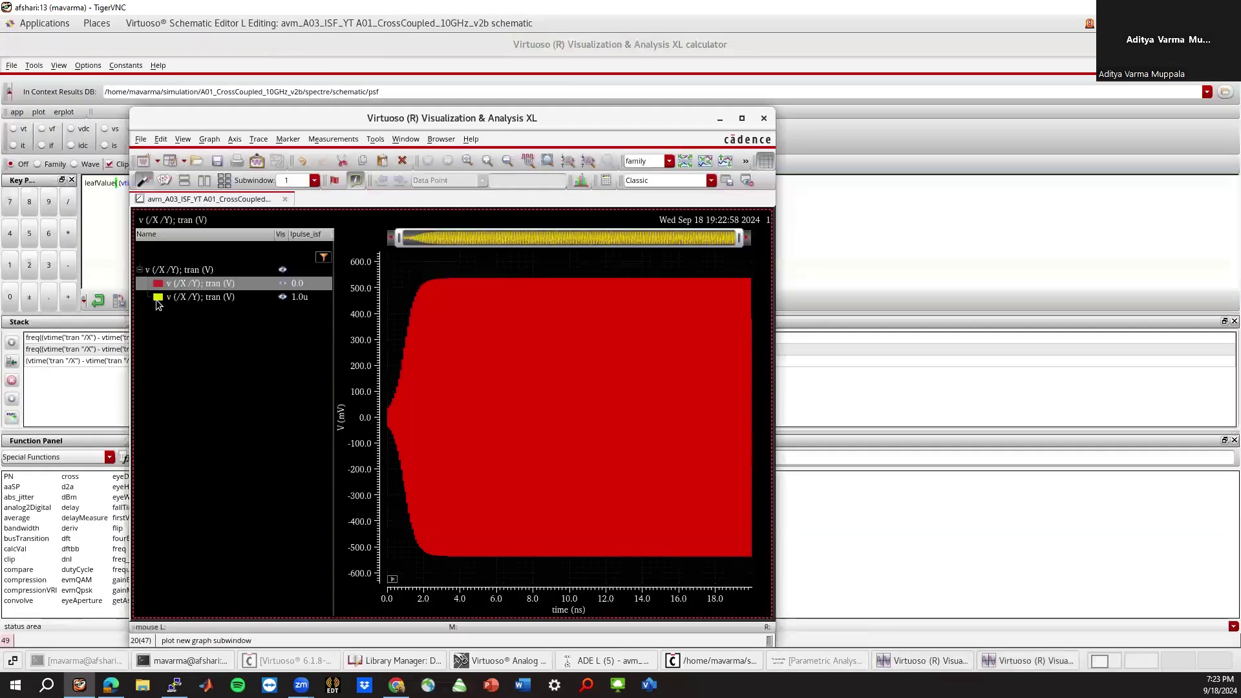
right_click(181, 300)
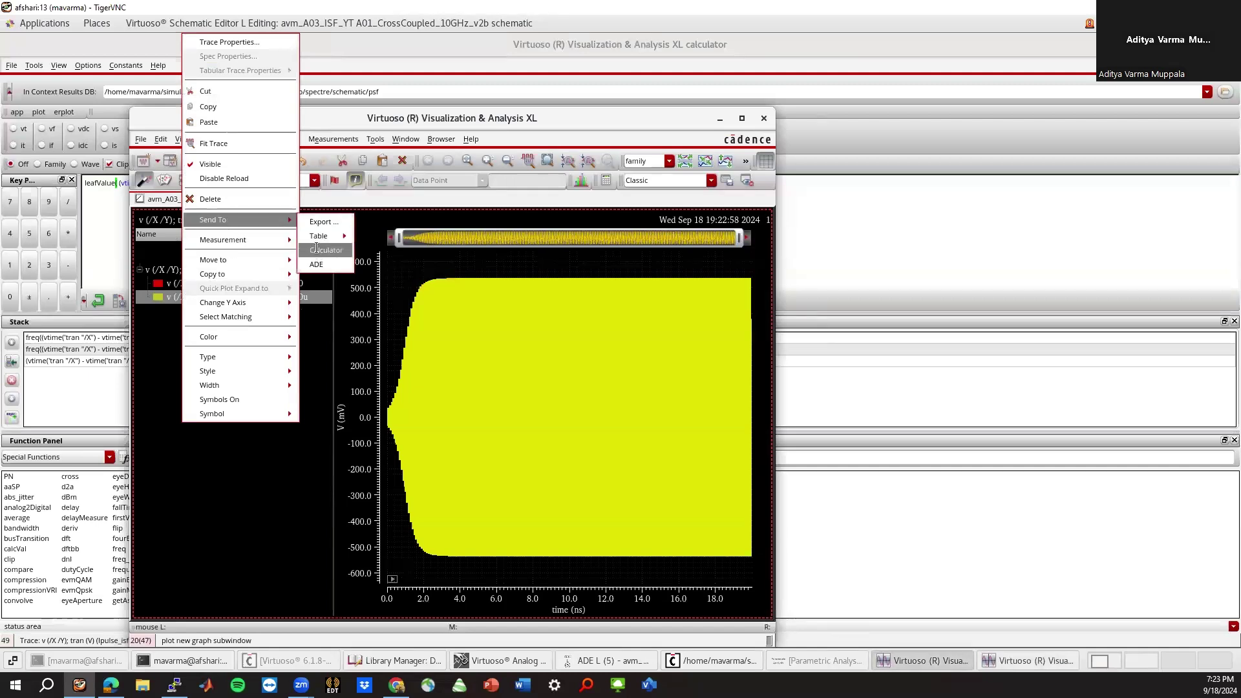
click(354, 262)
click(1027, 660)
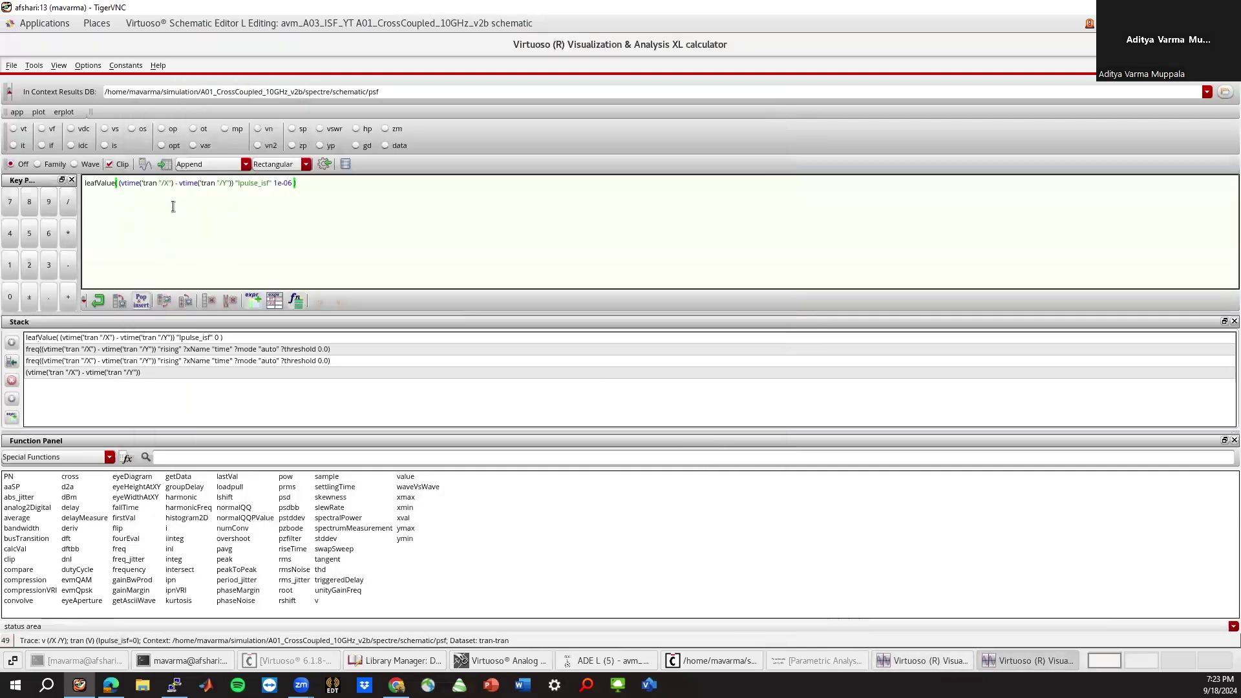
click(68, 262)
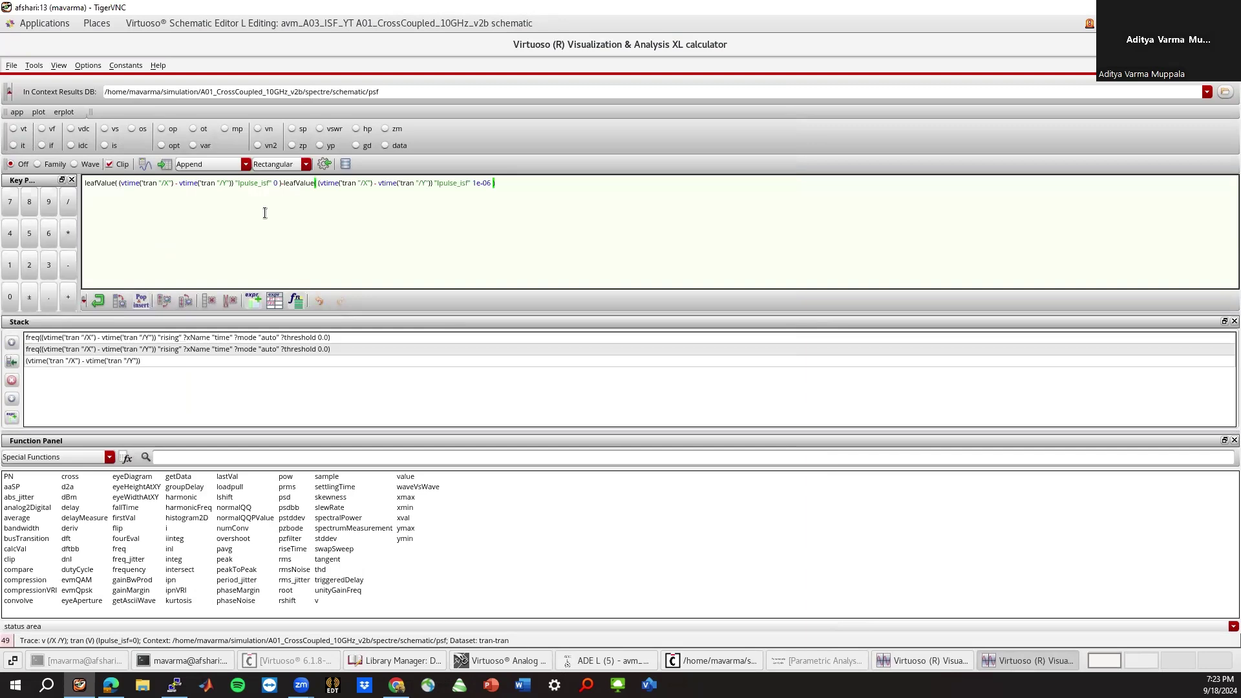
click(146, 164)
Delete the original v(/X /Y) trace group from the graph, keeping only the difference waveform, and consult the notes in the browser.
right_click(192, 272)
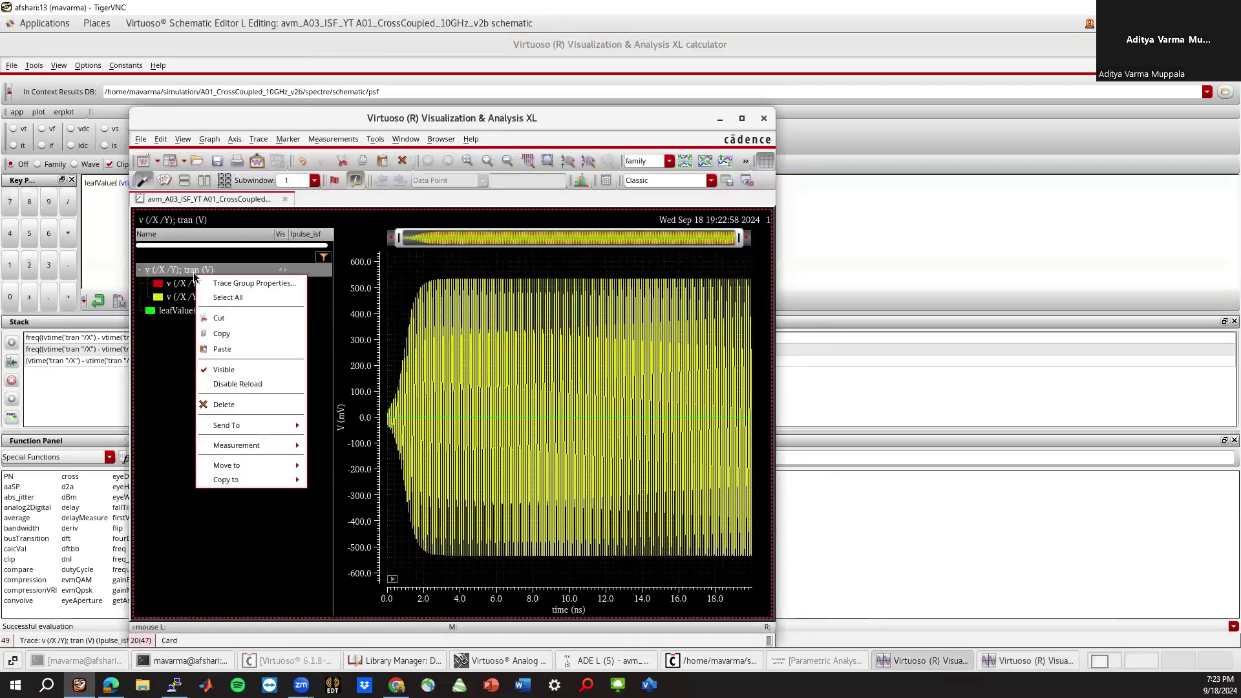
click(224, 405)
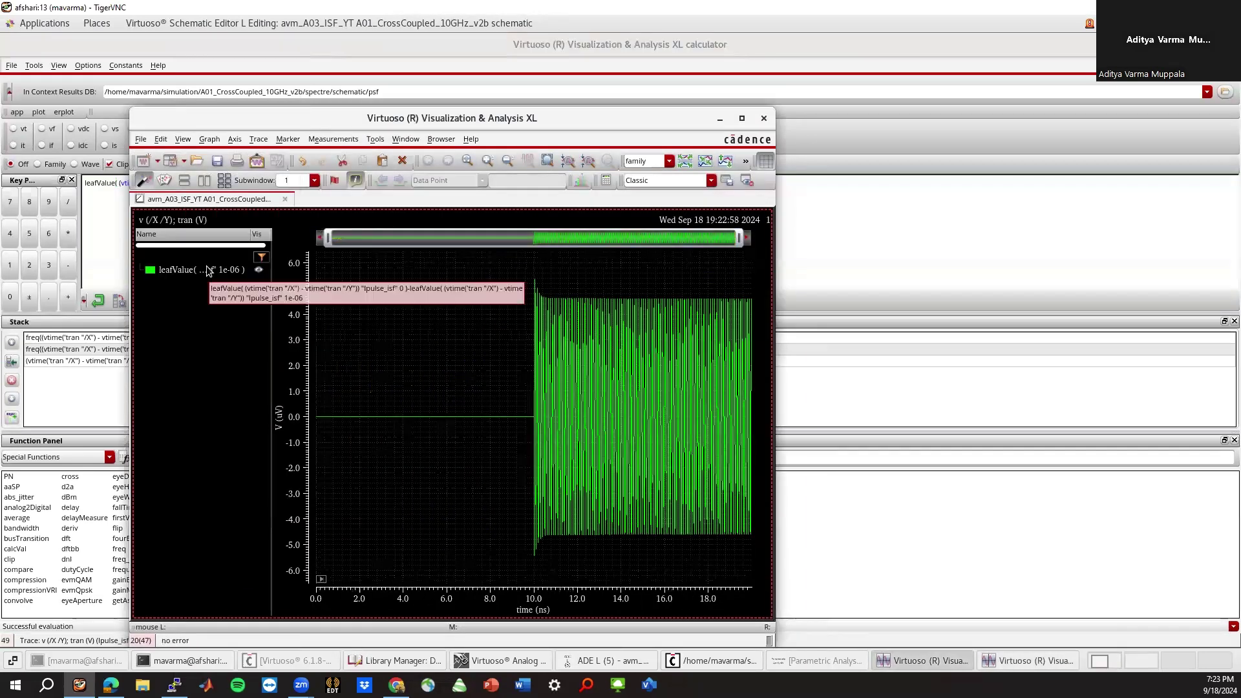
mouse_move(538, 421)
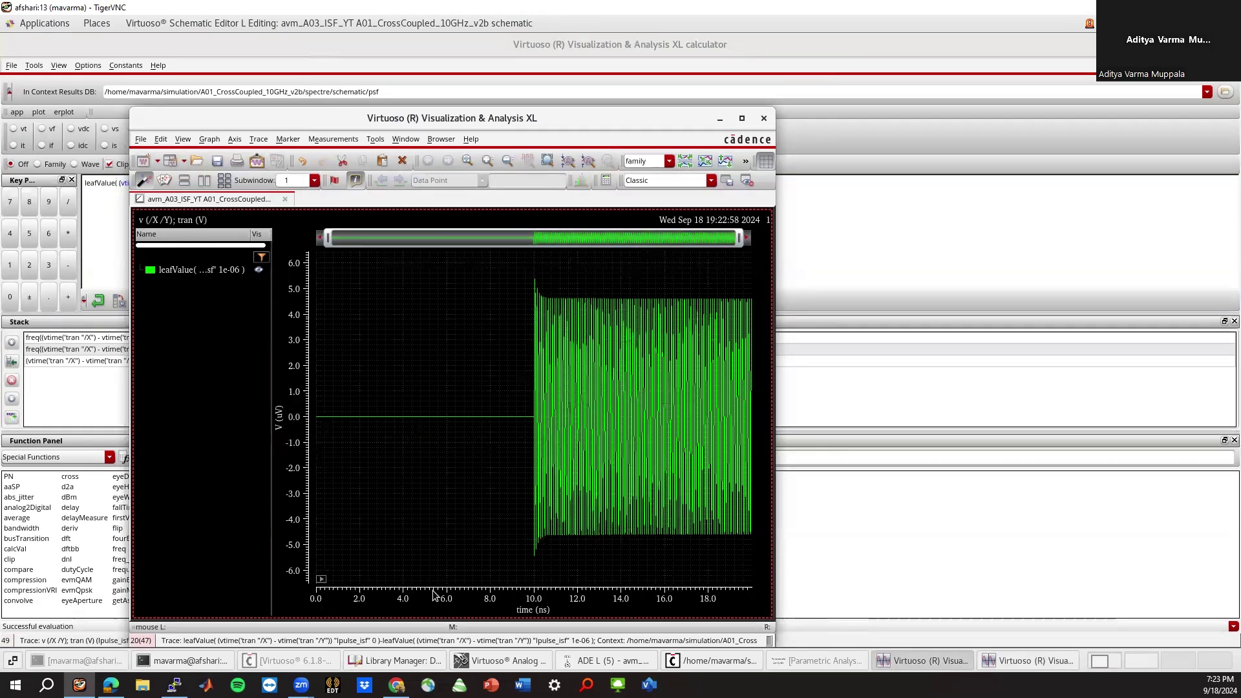
click(111, 685)
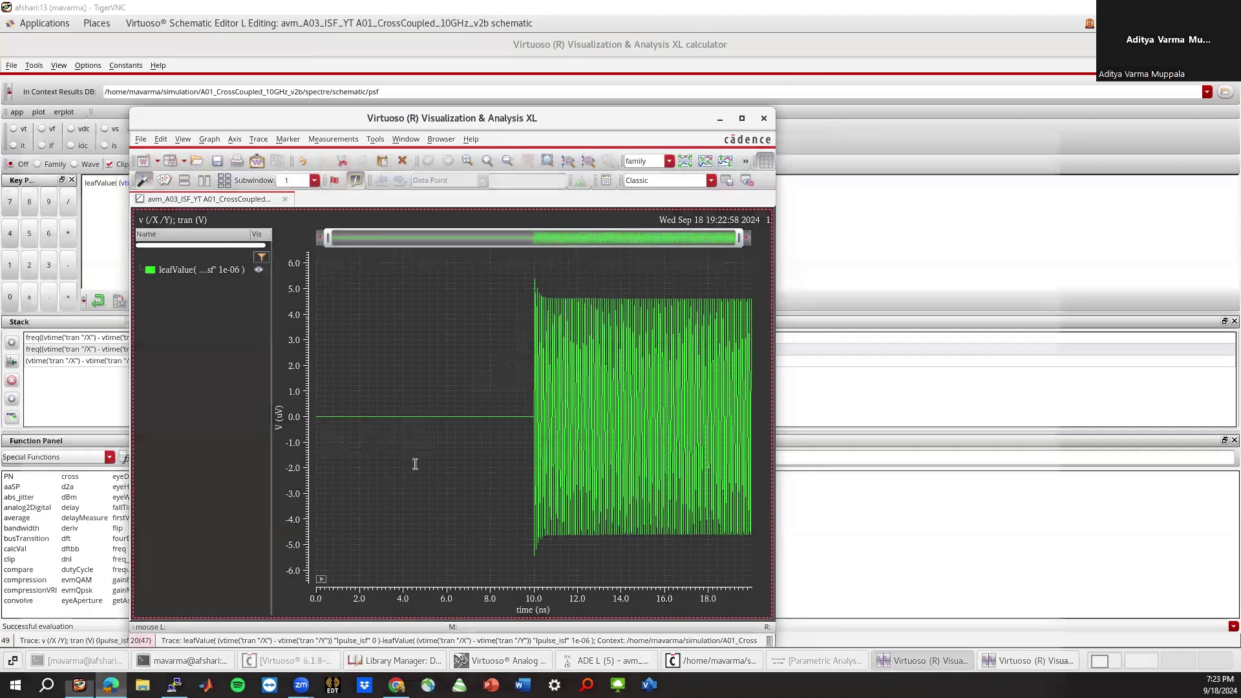
scroll(303, 331, down, 3)
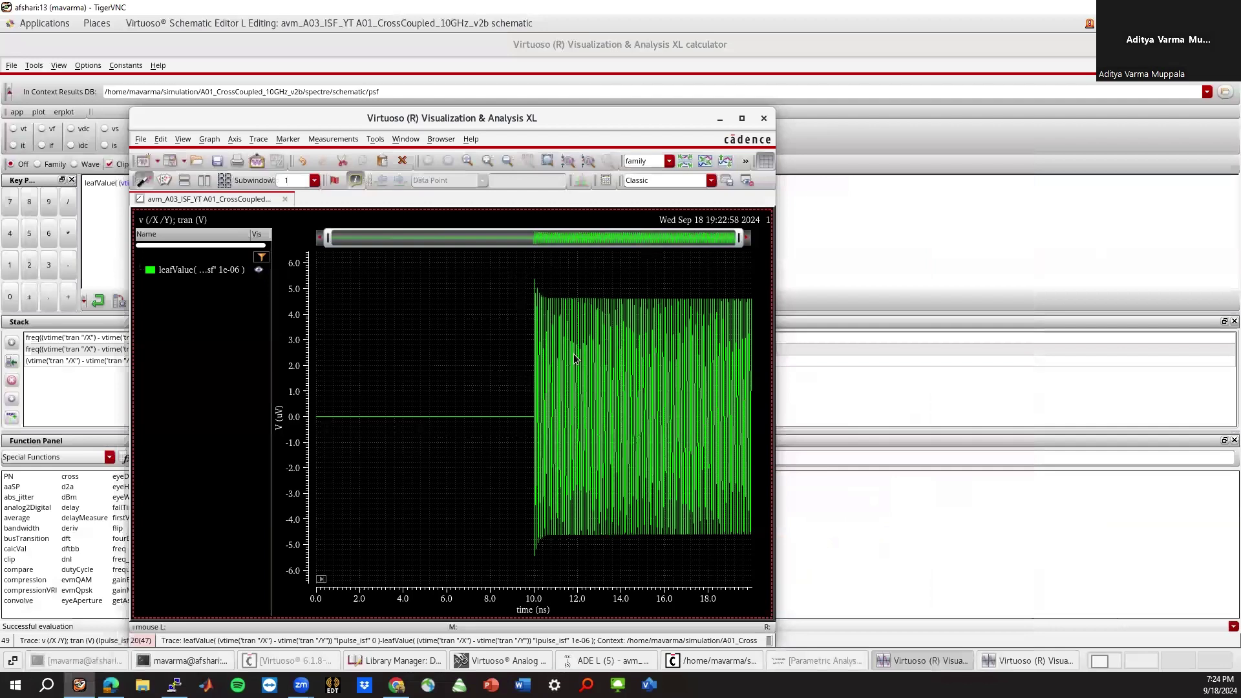
Send the difference waveform to the calculator and clear all entries from the calculator stack.
click(572, 354)
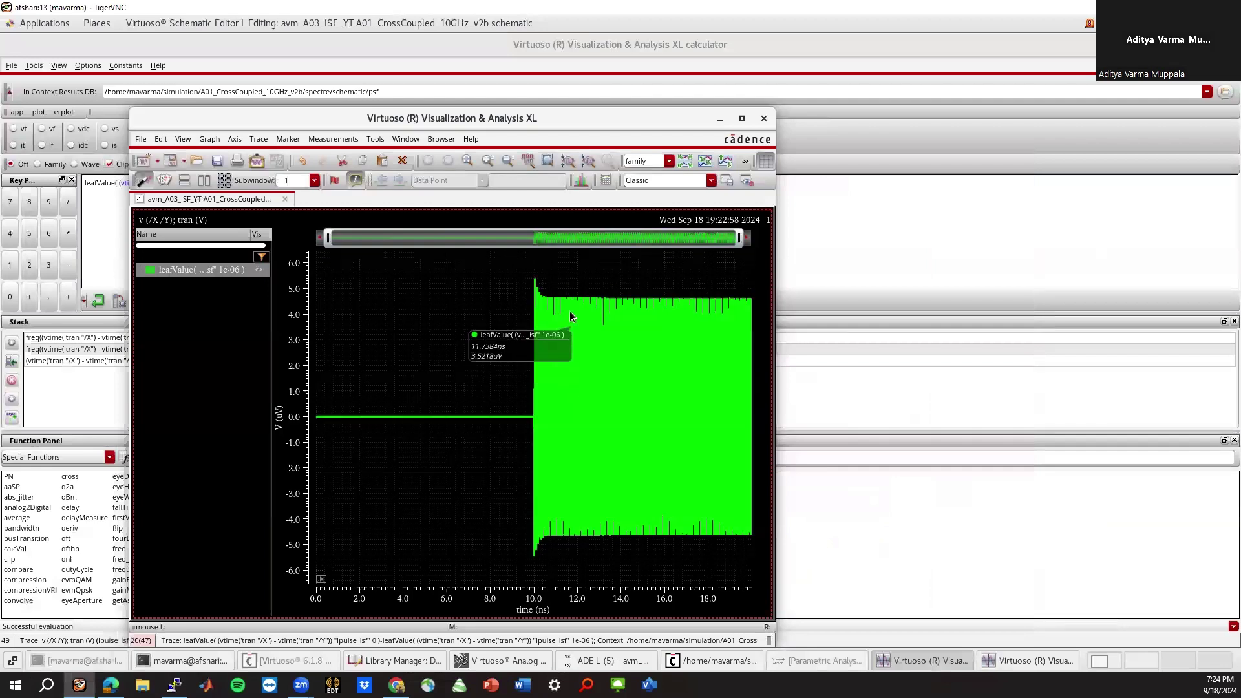
right_click(568, 311)
mouse_move(618, 223)
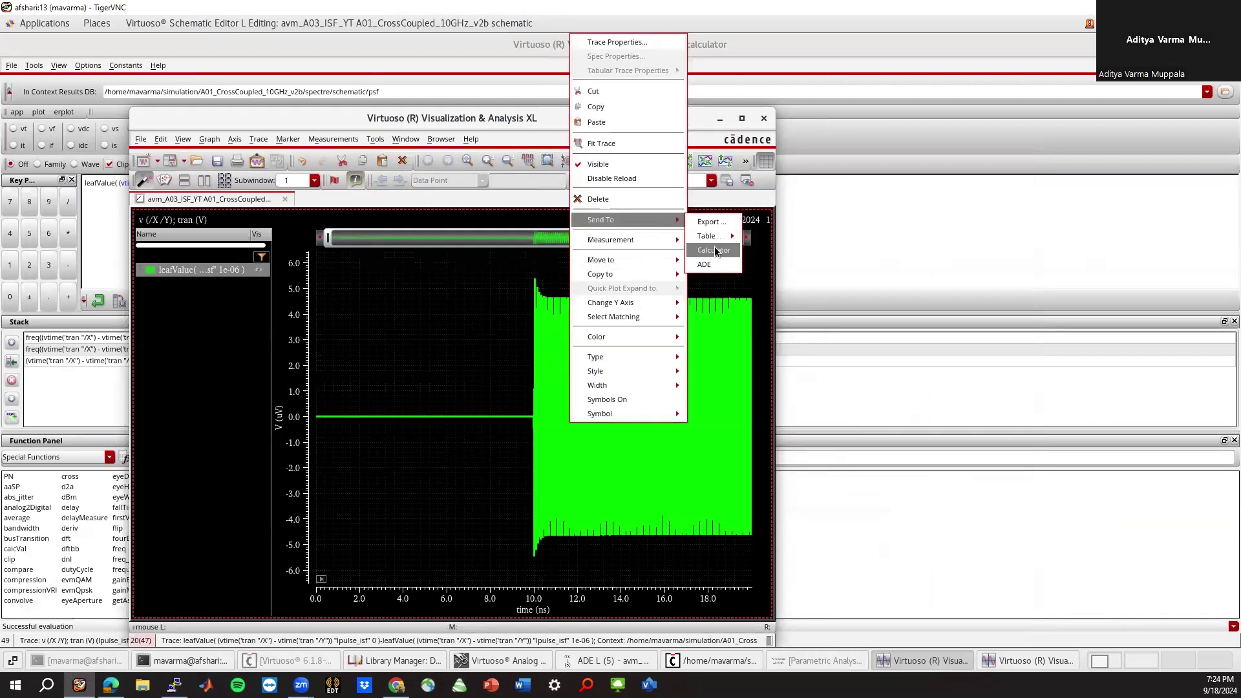
click(716, 251)
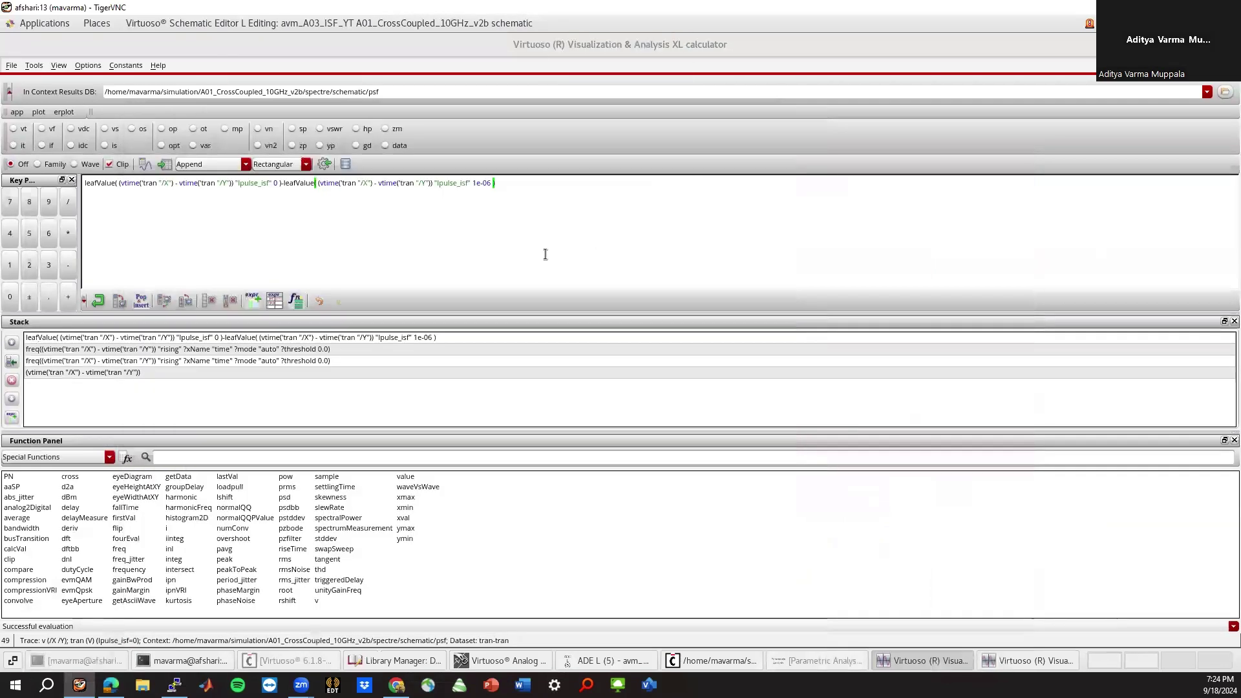
click(200, 338)
key(ctrl+a)
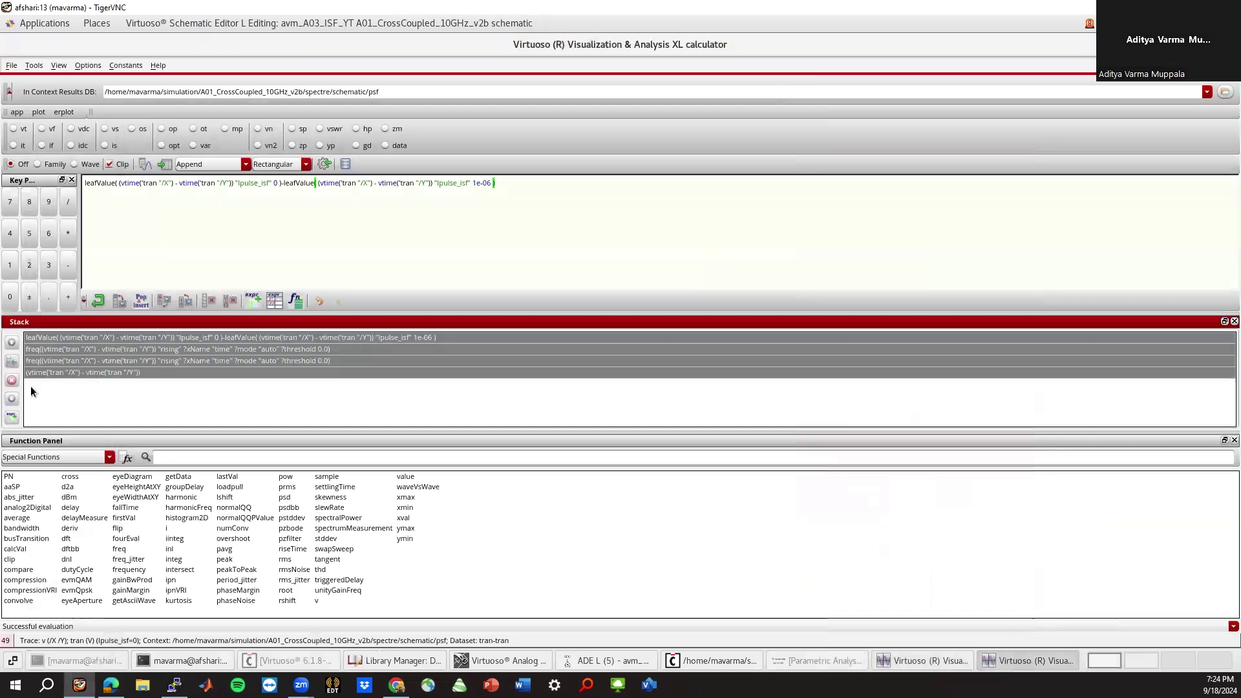
click(11, 380)
Apply the freq function with rising edges against time to the difference expression, plot it, and delete the difference waveform from the graph.
click(119, 549)
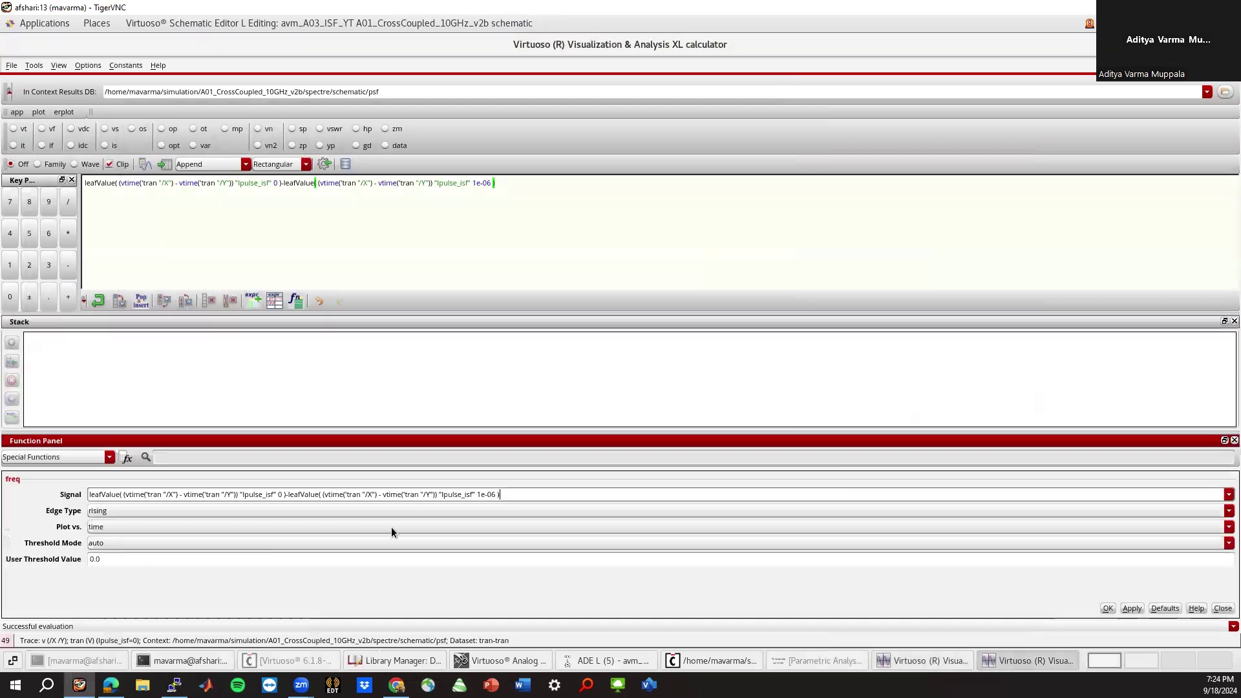
click(1107, 609)
click(144, 164)
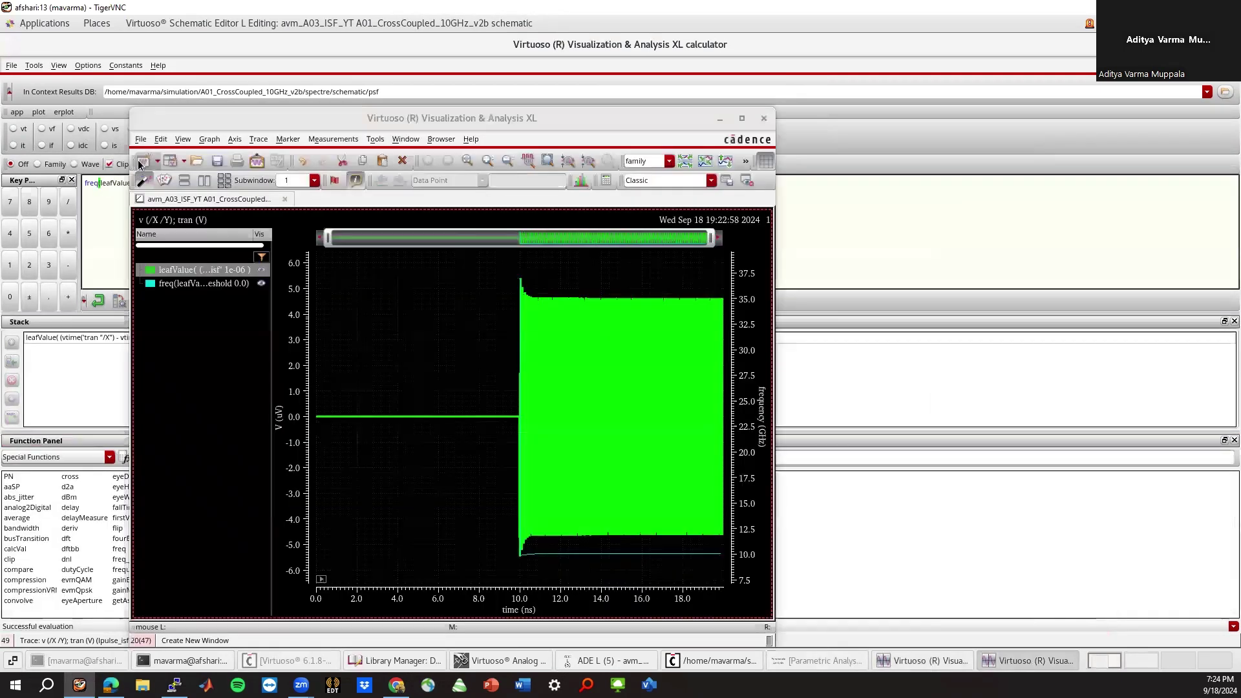
right_click(194, 269)
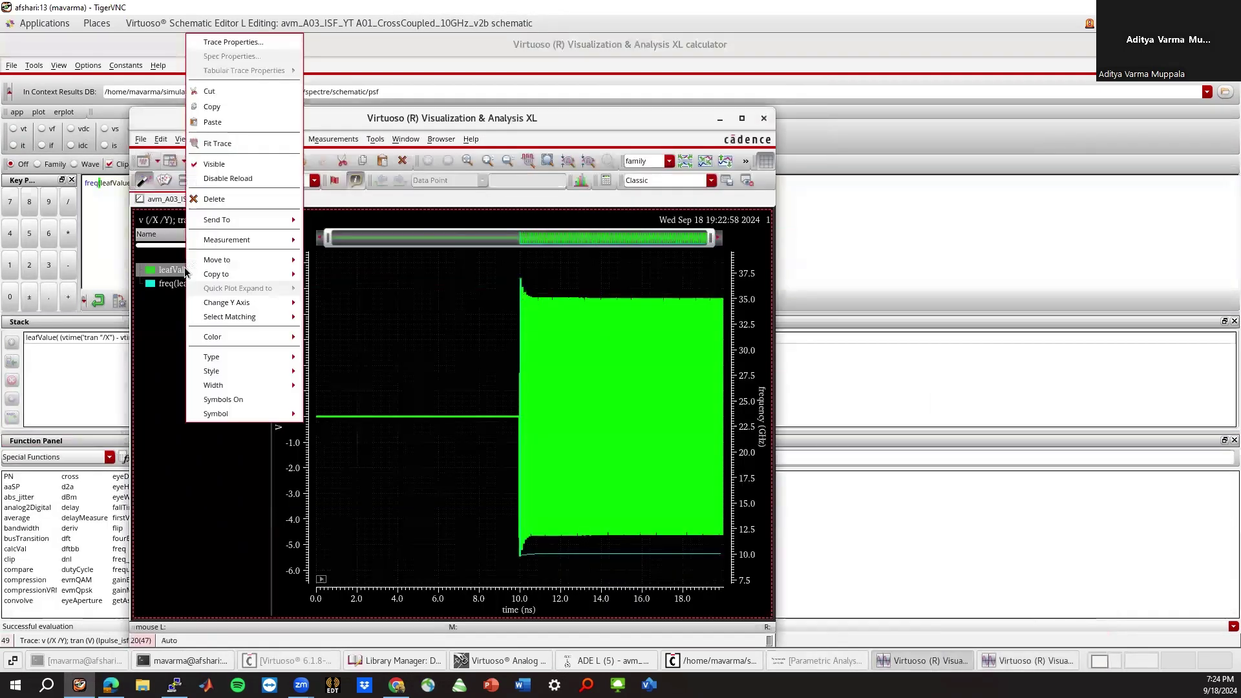
click(215, 202)
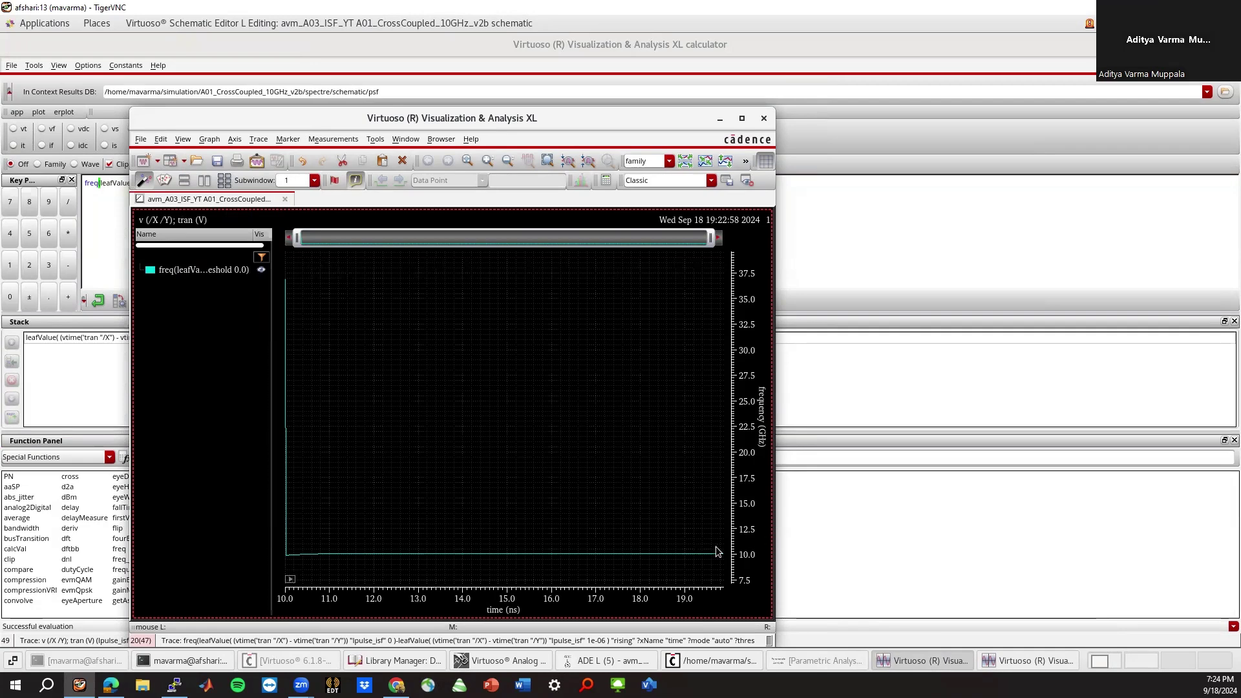
Examine the settled part of the difference signal's frequency trace closely, using a vertical marker moved to about 19.1 ns.
right_drag(717, 551, 269, 560)
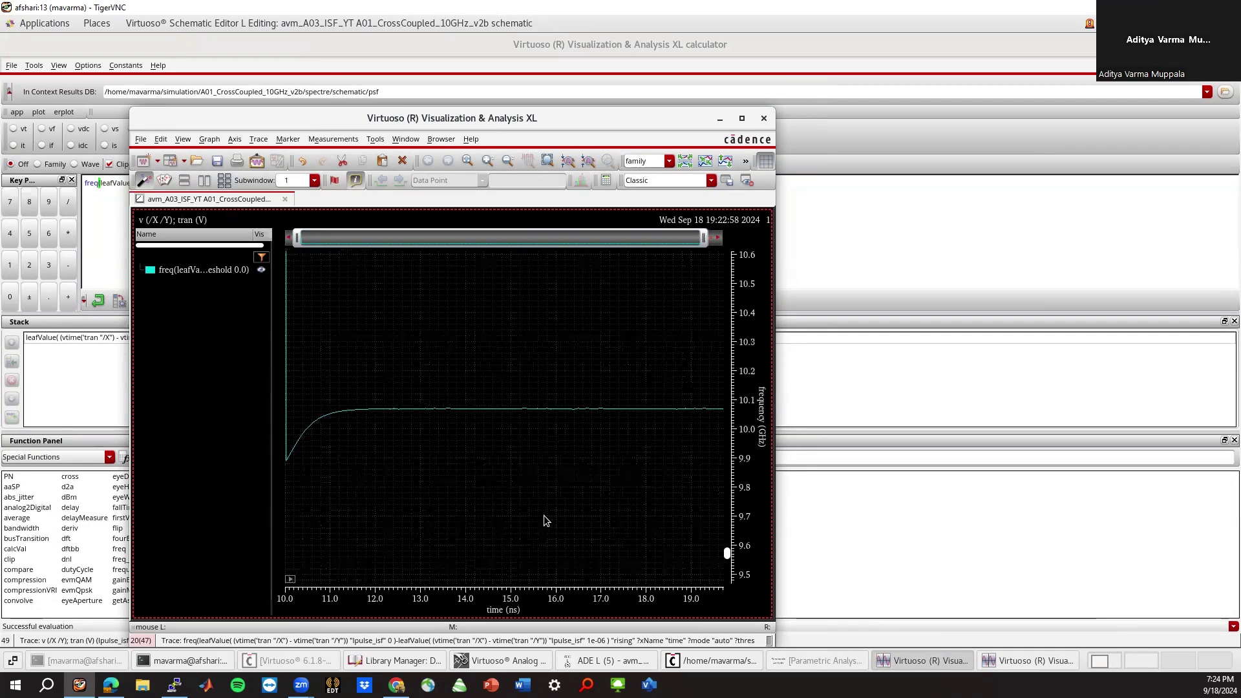
mouse_move(713, 406)
right_down()
mouse_move(423, 430)
mouse_move(231, 496)
right_up()
mouse_move(709, 273)
right_down()
mouse_move(327, 439)
mouse_move(253, 489)
right_up()
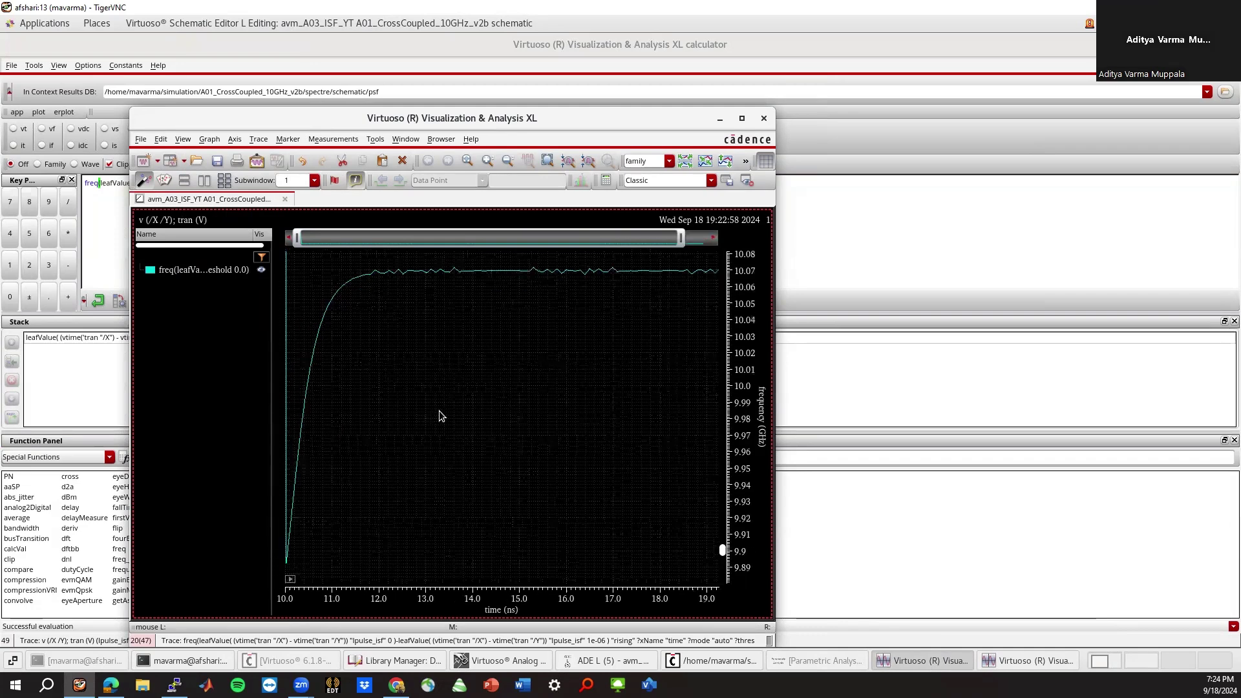
key(v)
mouse_move(468, 439)
mouse_down()
mouse_move(326, 433)
mouse_move(711, 440)
mouse_up()
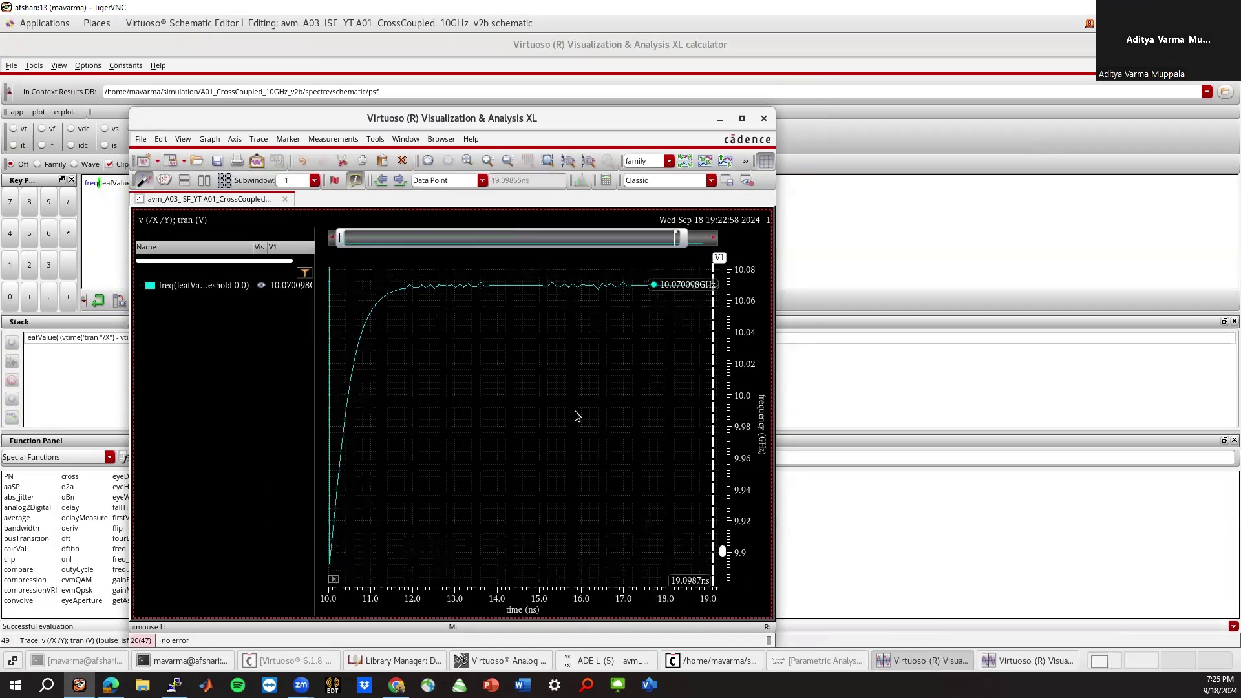
Check the settled frequency by moving the vertical marker to 15 ns, and close the graph and calculator.
key(u)
key(u)
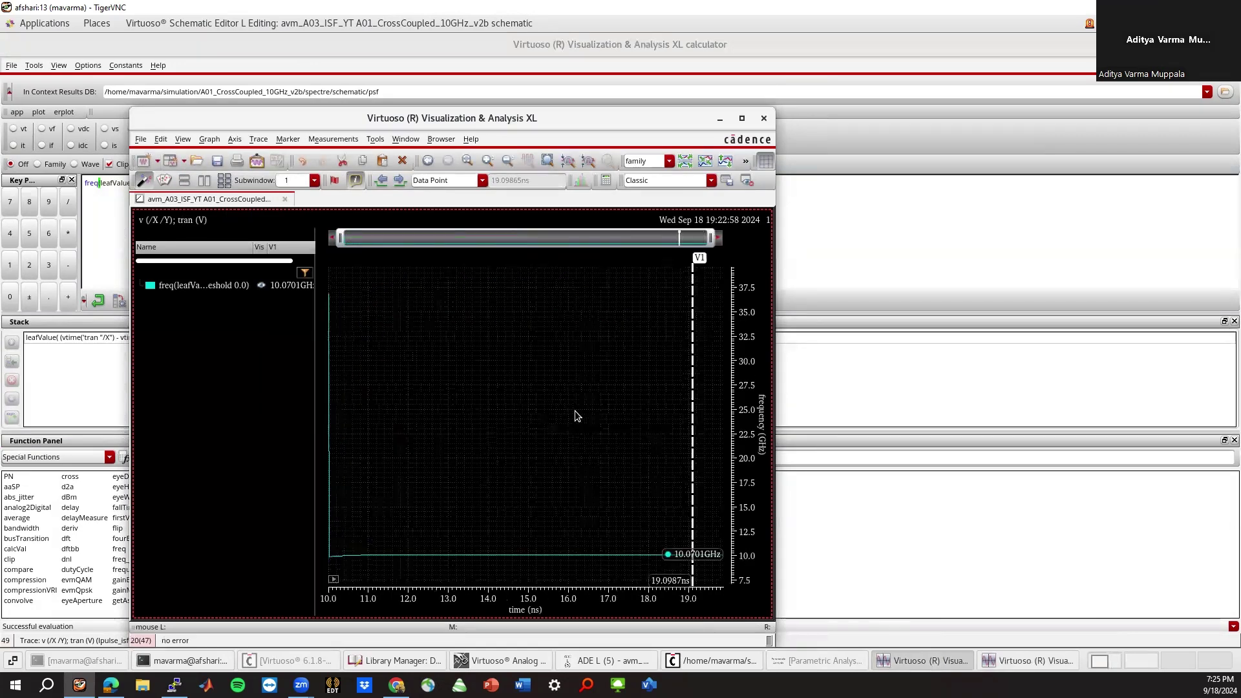
drag(692, 497, 597, 503)
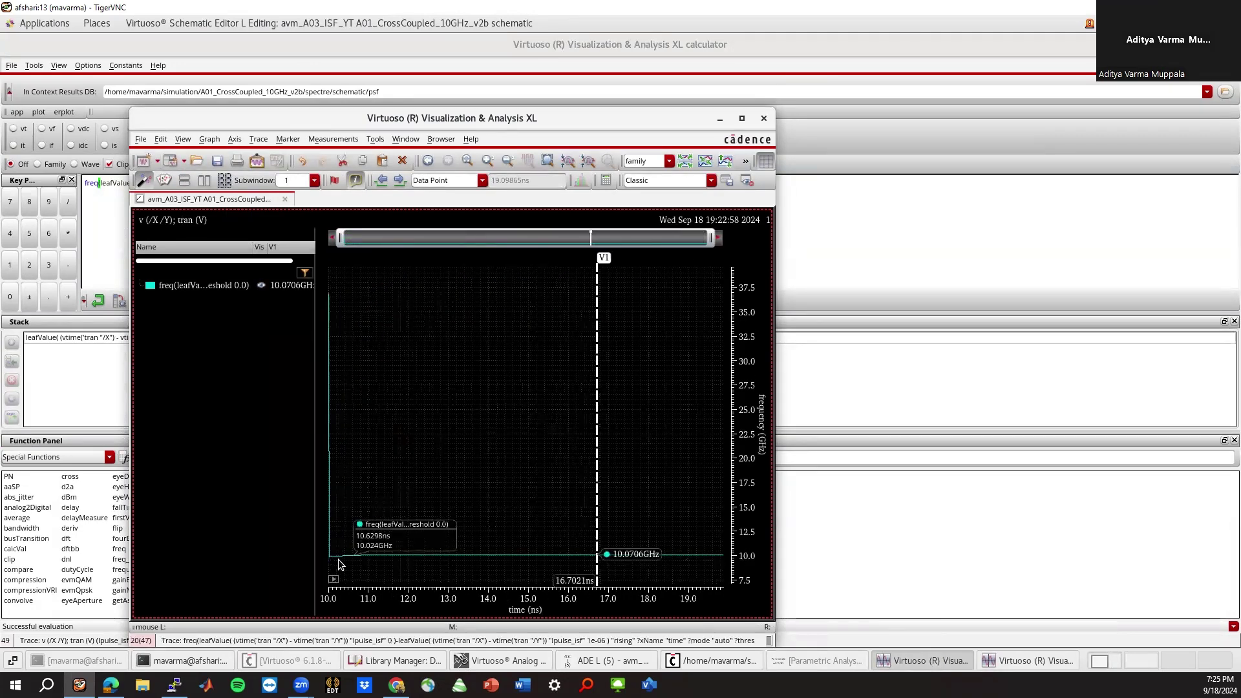
mouse_move(329, 546)
right_down()
mouse_move(725, 585)
mouse_move(742, 575)
right_up()
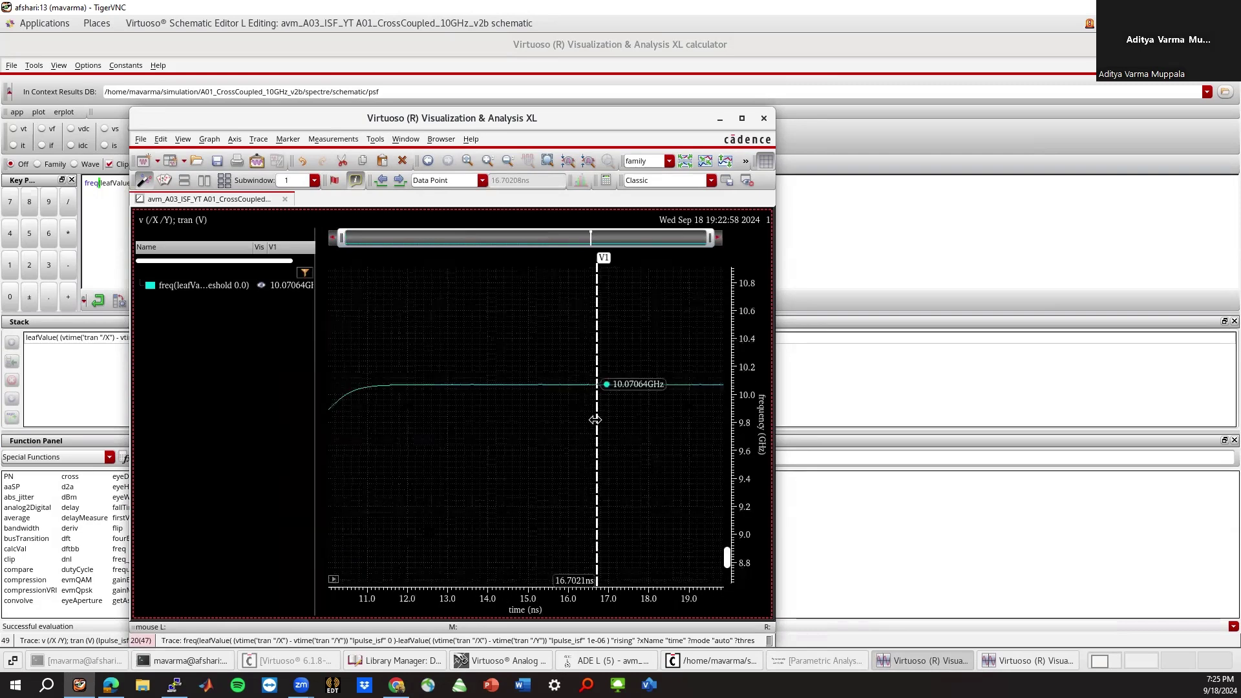
mouse_move(595, 420)
mouse_down()
mouse_move(340, 423)
mouse_move(527, 425)
mouse_up()
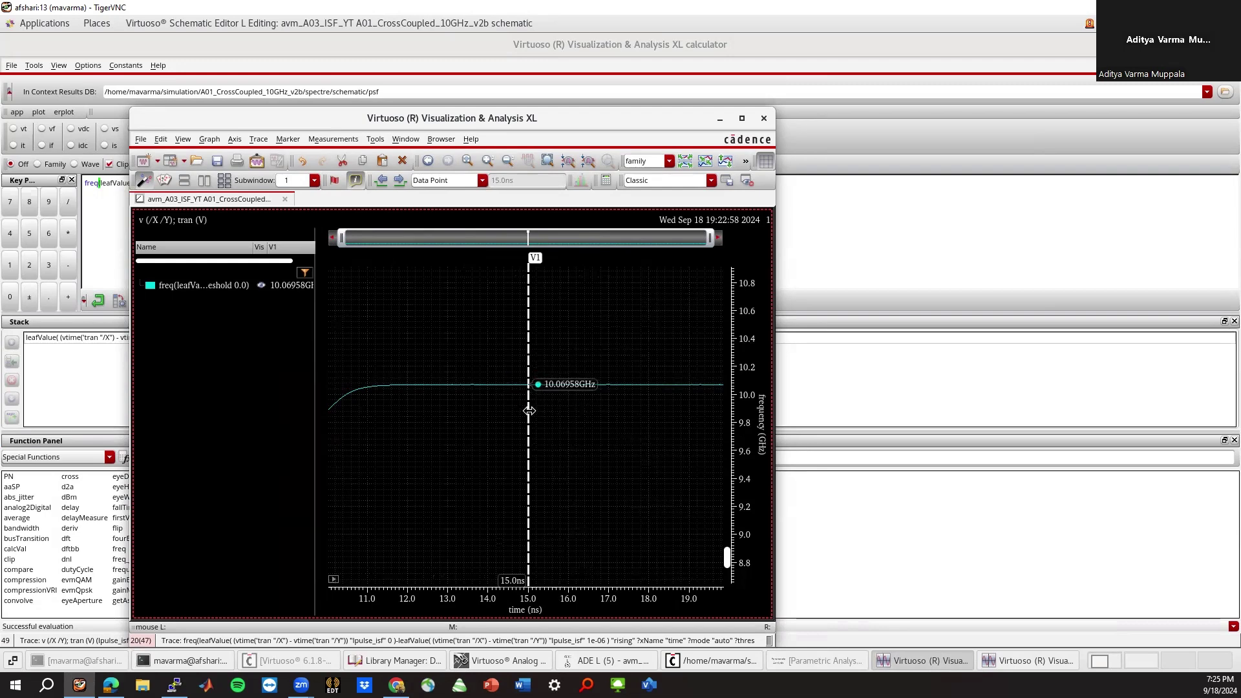
click(763, 118)
click(1229, 44)
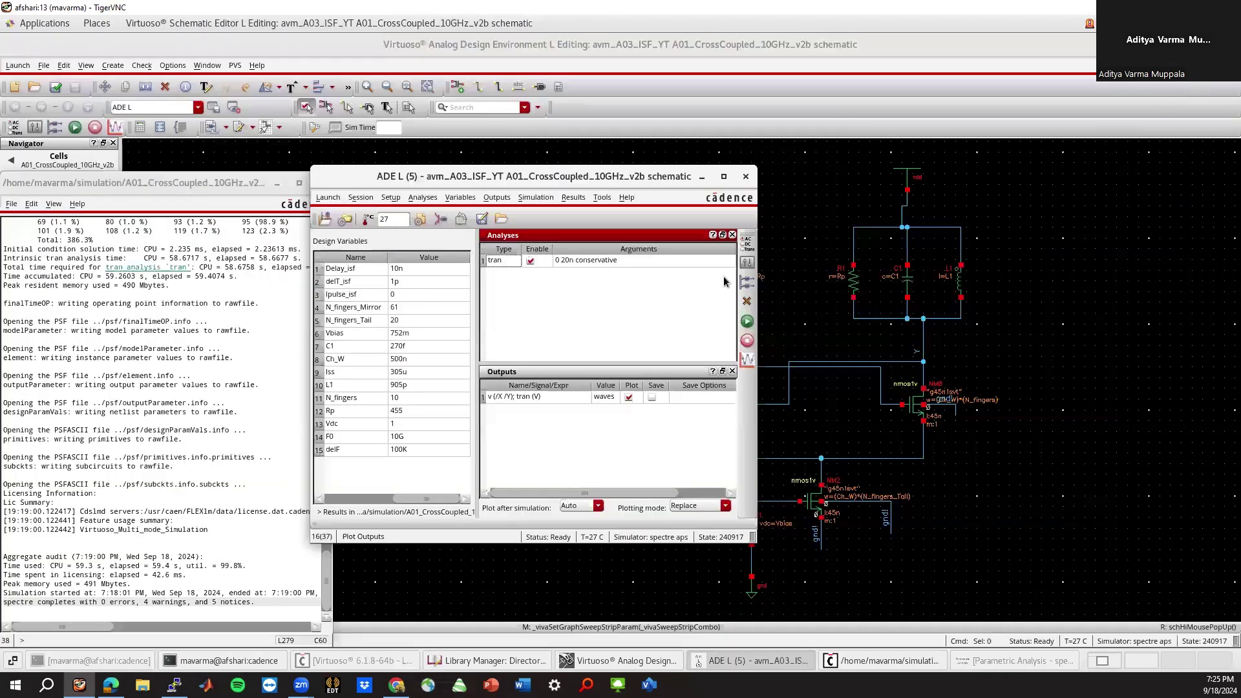
Set the transient analysis stop time to 16n, keeping the conservative accuracy setting.
double_click(581, 261)
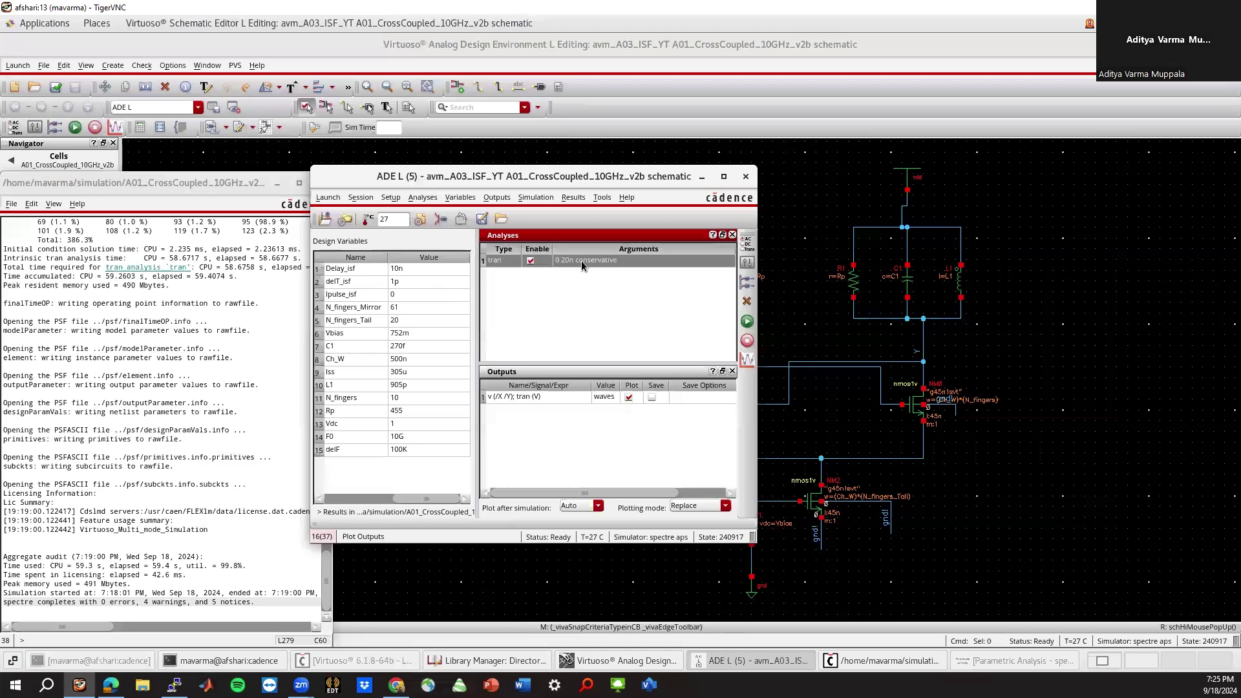
drag(584, 246, 565, 245)
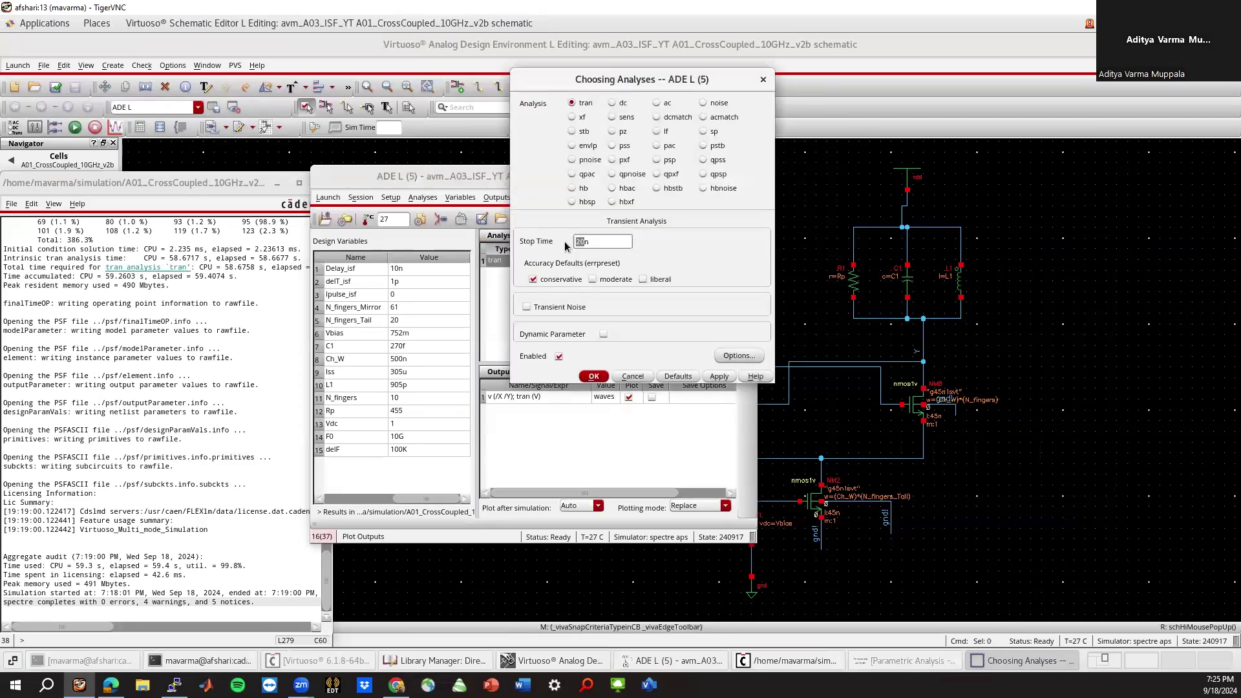
text(16n)
click(593, 377)
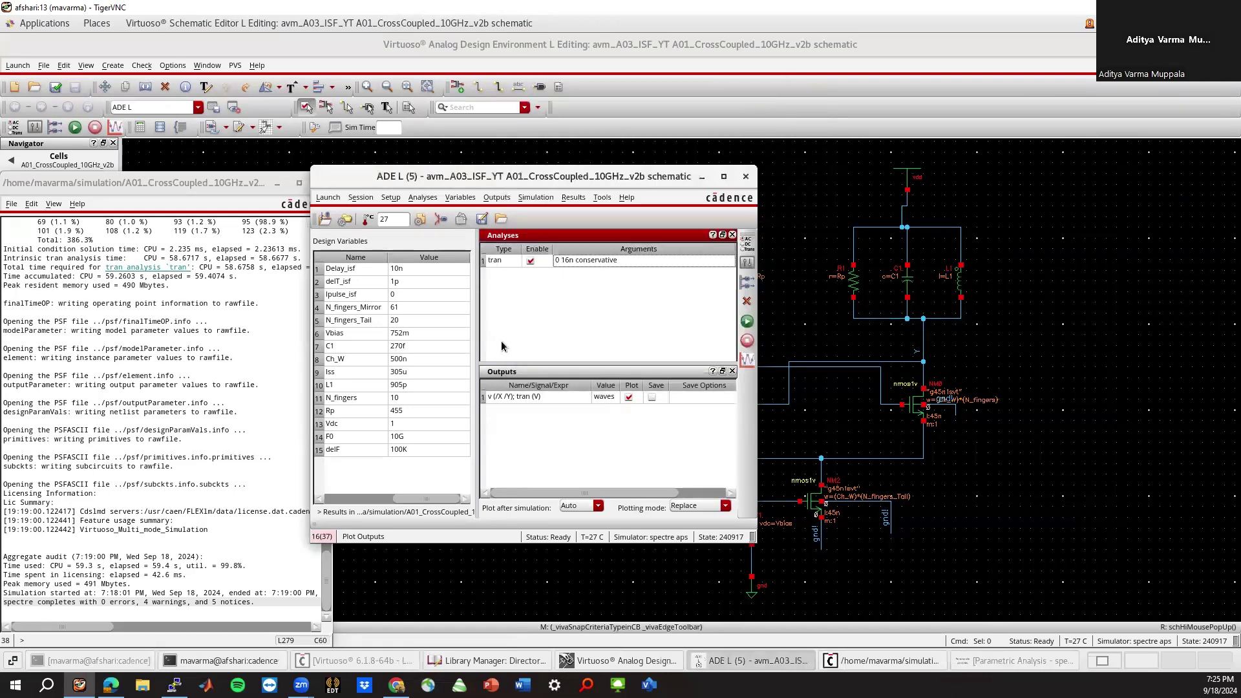
Set the Delay_isf design variable to 8n and run the parametric sweep of Ipulse_isf.
double_click(396, 270)
click(394, 270)
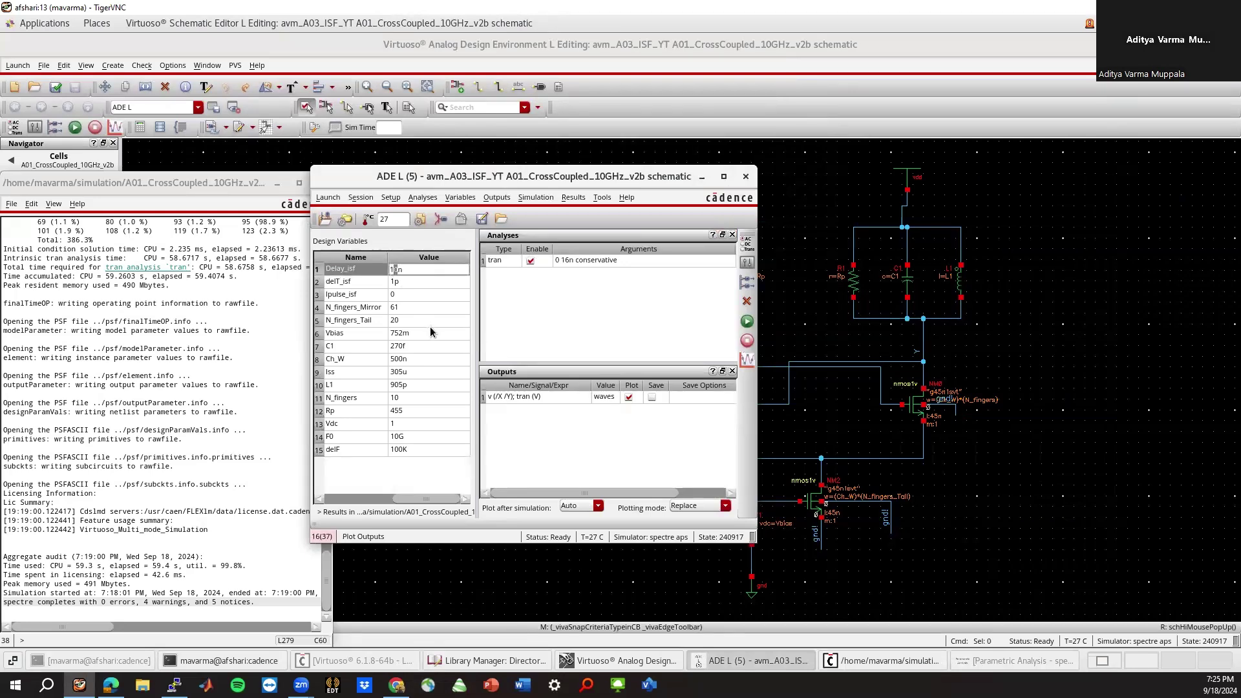
click(404, 468)
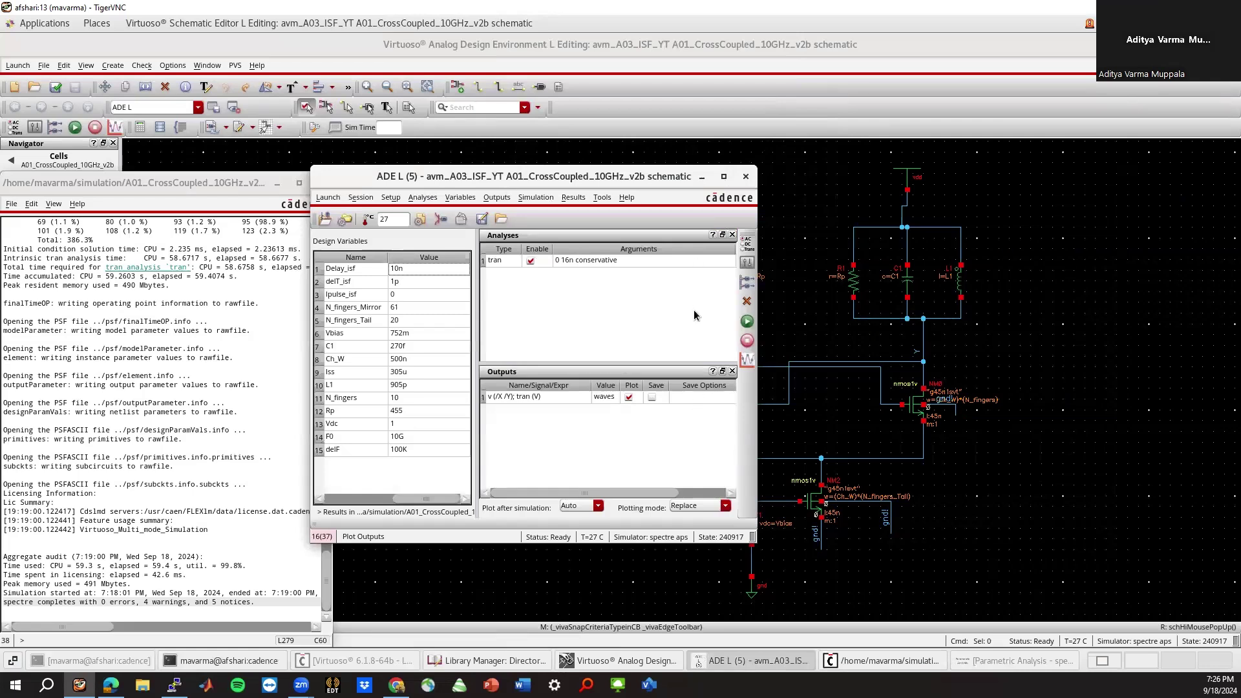
double_click(397, 270)
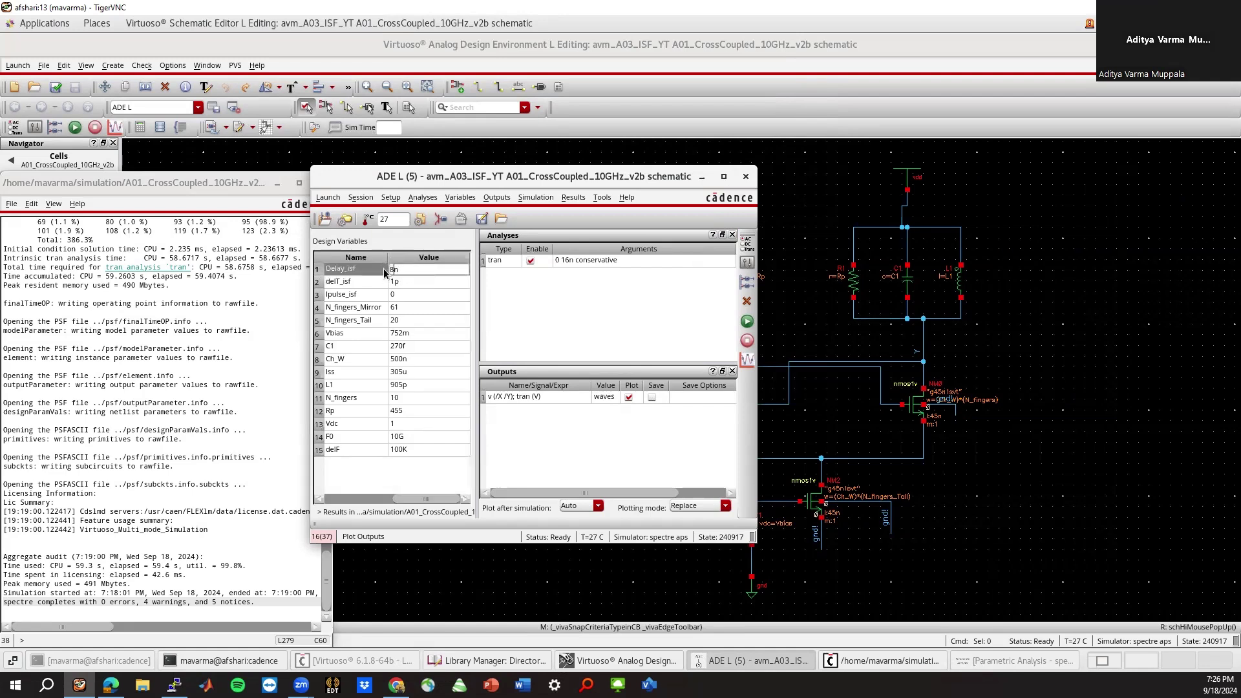
text(8)
click(564, 305)
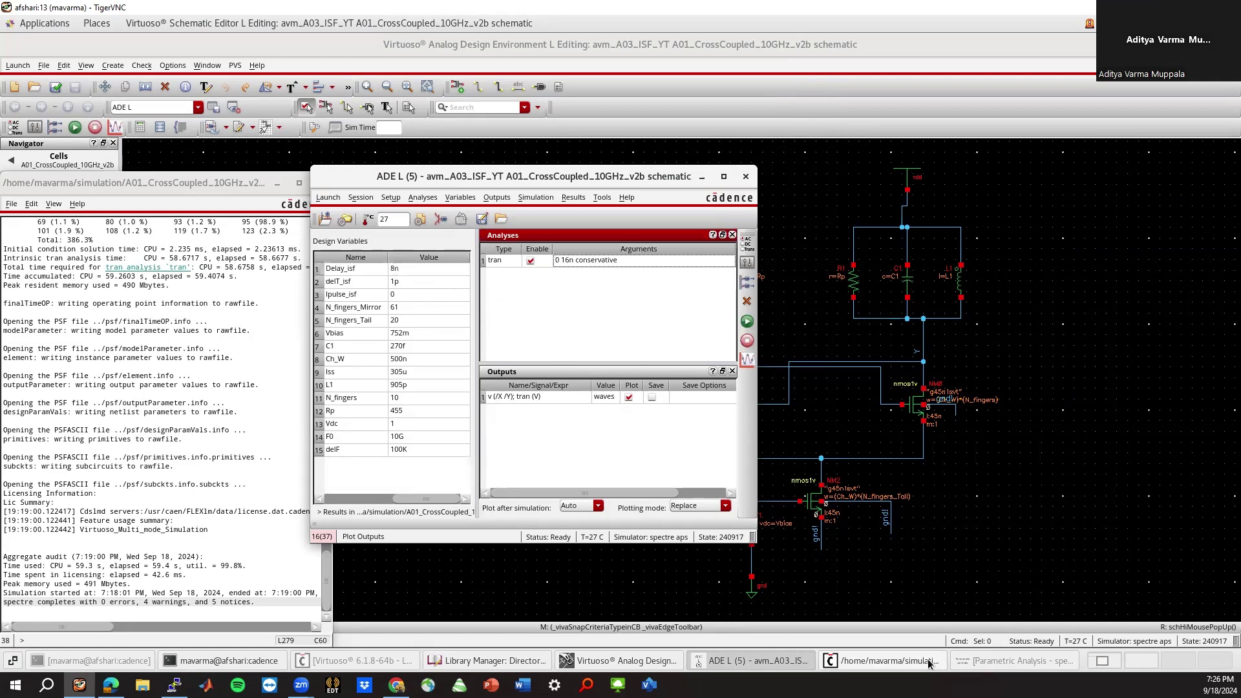
click(1001, 660)
click(768, 257)
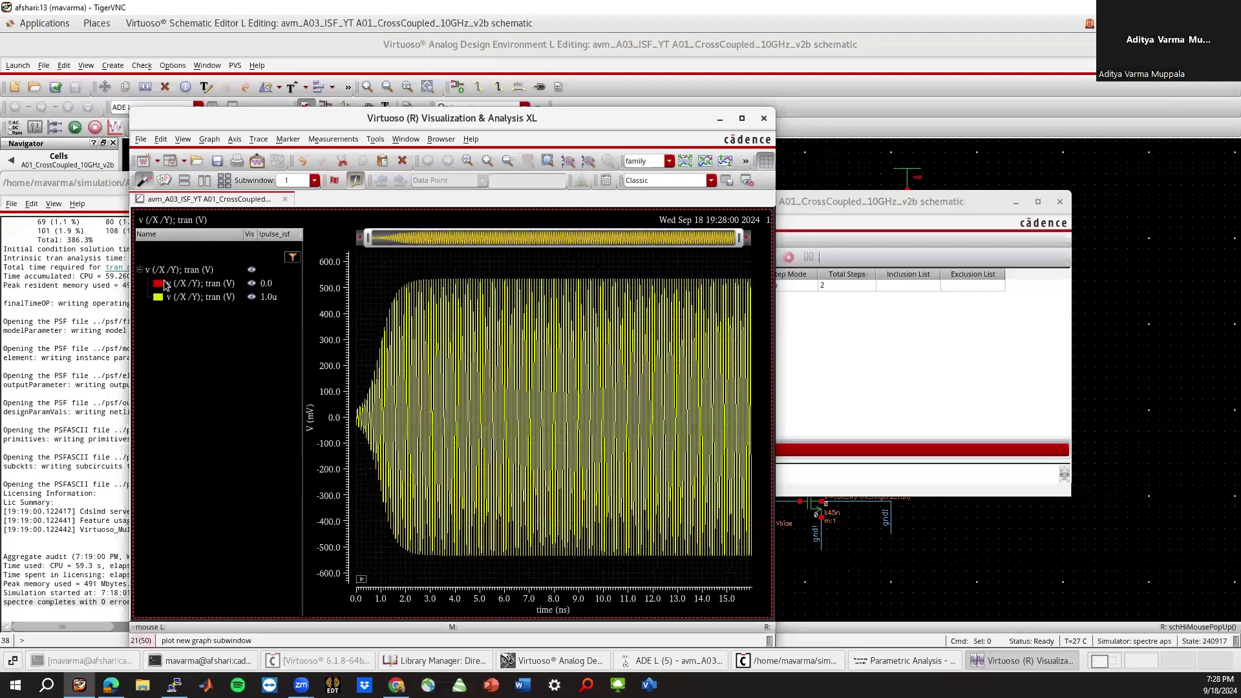
Send the transient waveforms for Ipulse_isf 0 and 1u to the calculator.
right_click(190, 285)
click(229, 219)
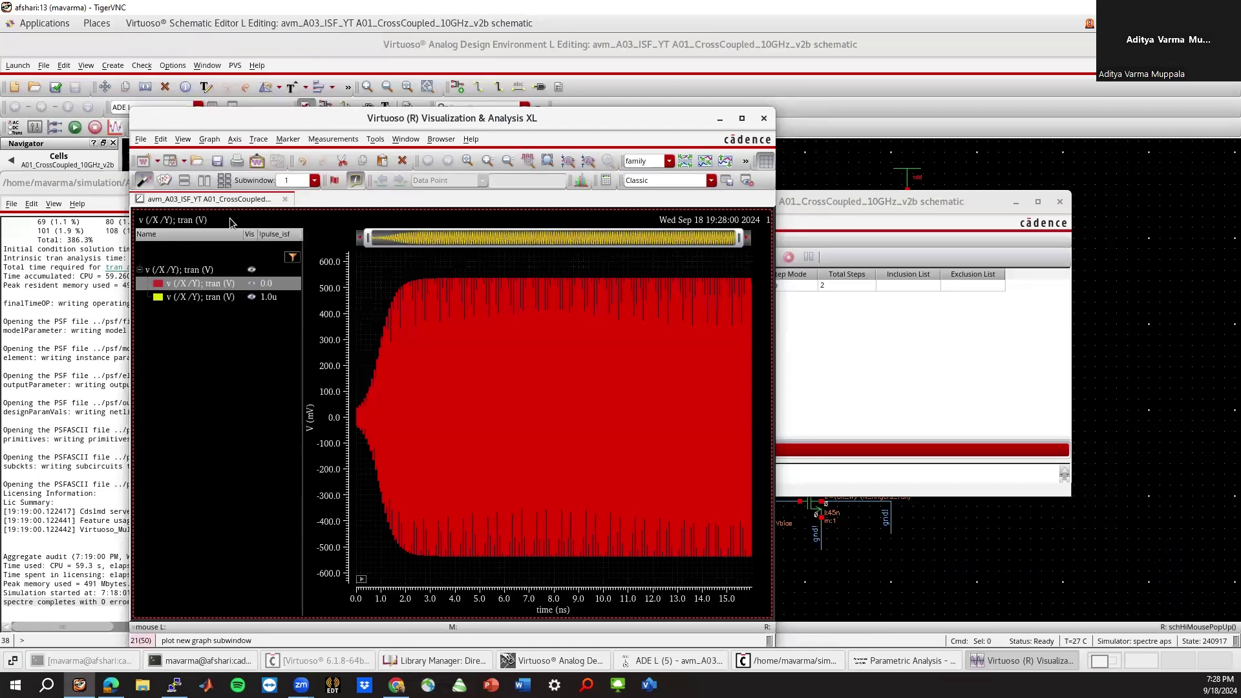
right_click(189, 285)
mouse_move(285, 222)
click(330, 250)
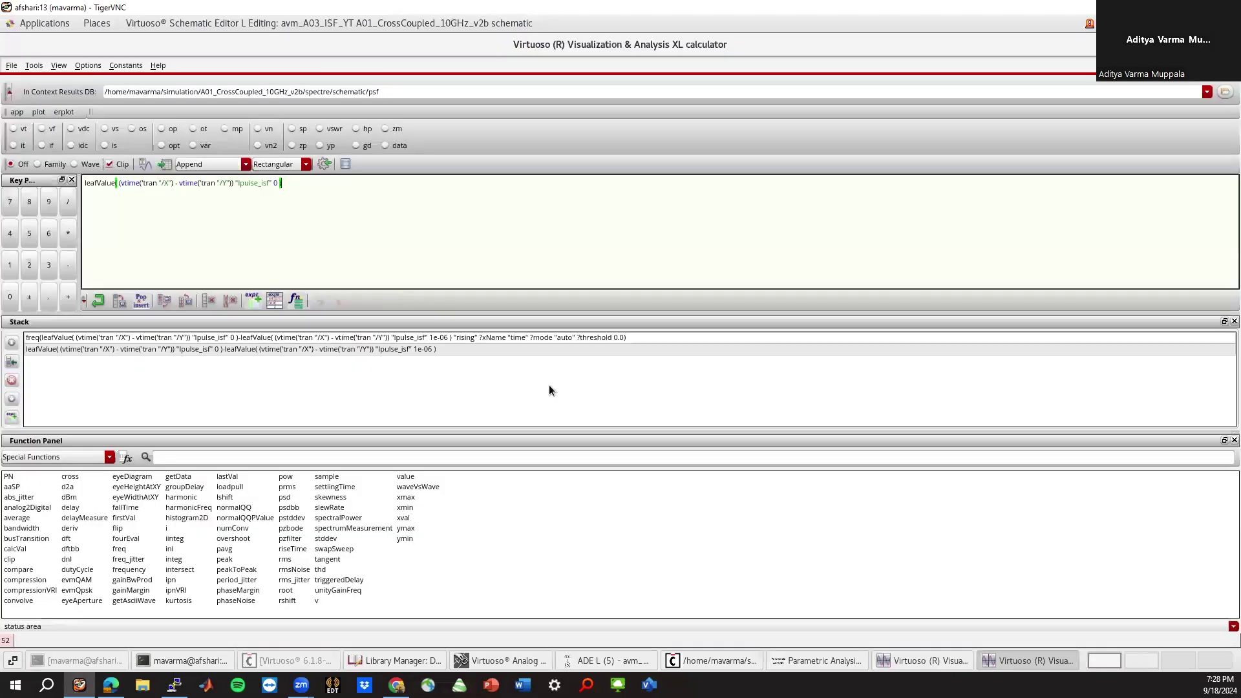
click(924, 660)
right_click(187, 296)
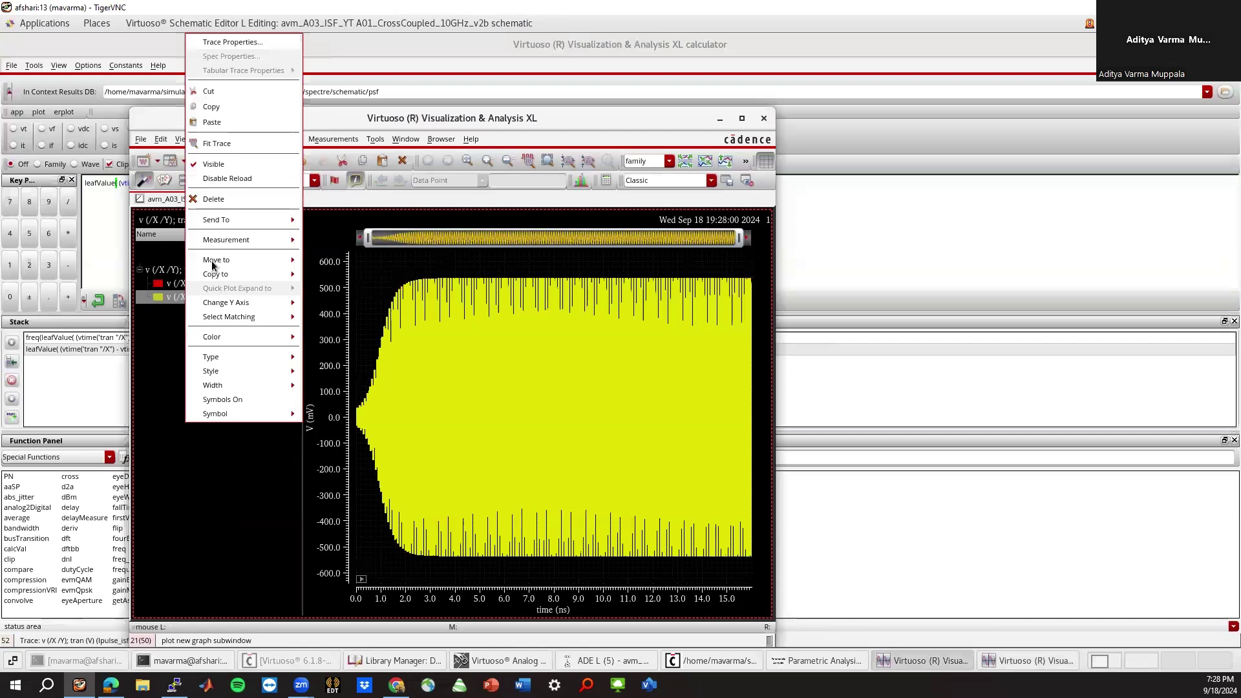
mouse_move(222, 220)
click(329, 250)
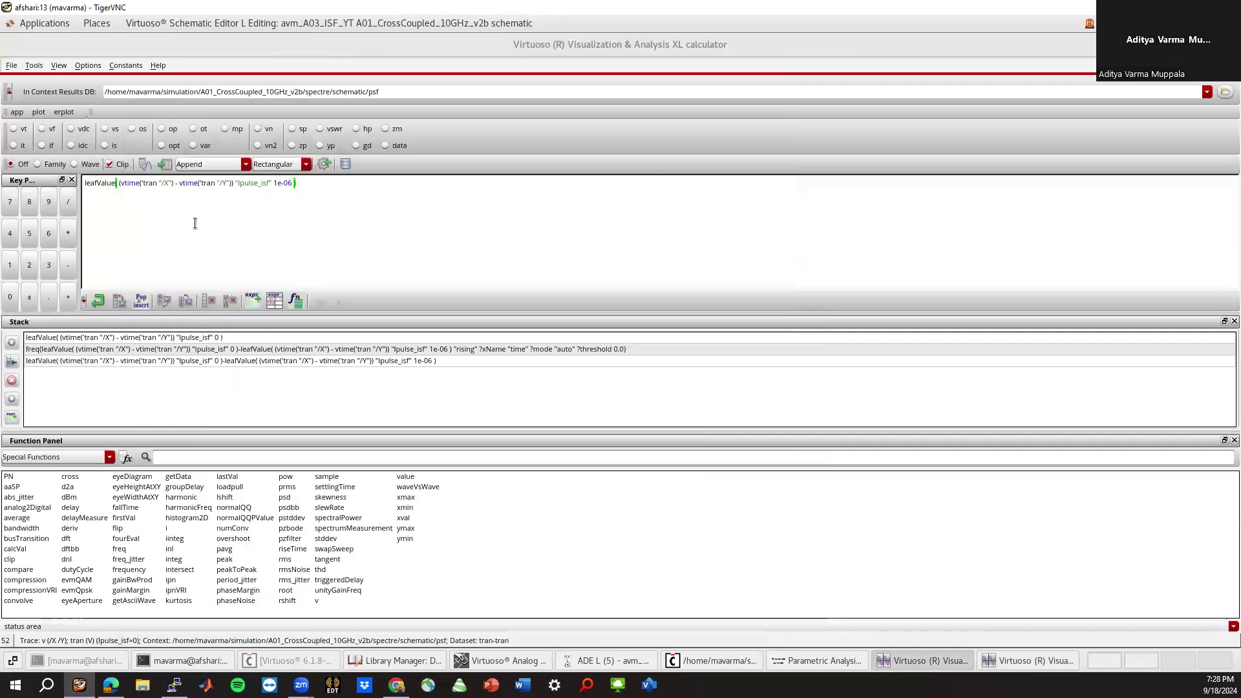
Subtract the 1u waveform from the zero-impulse waveform and clear the old expressions from the calculator stack.
click(68, 264)
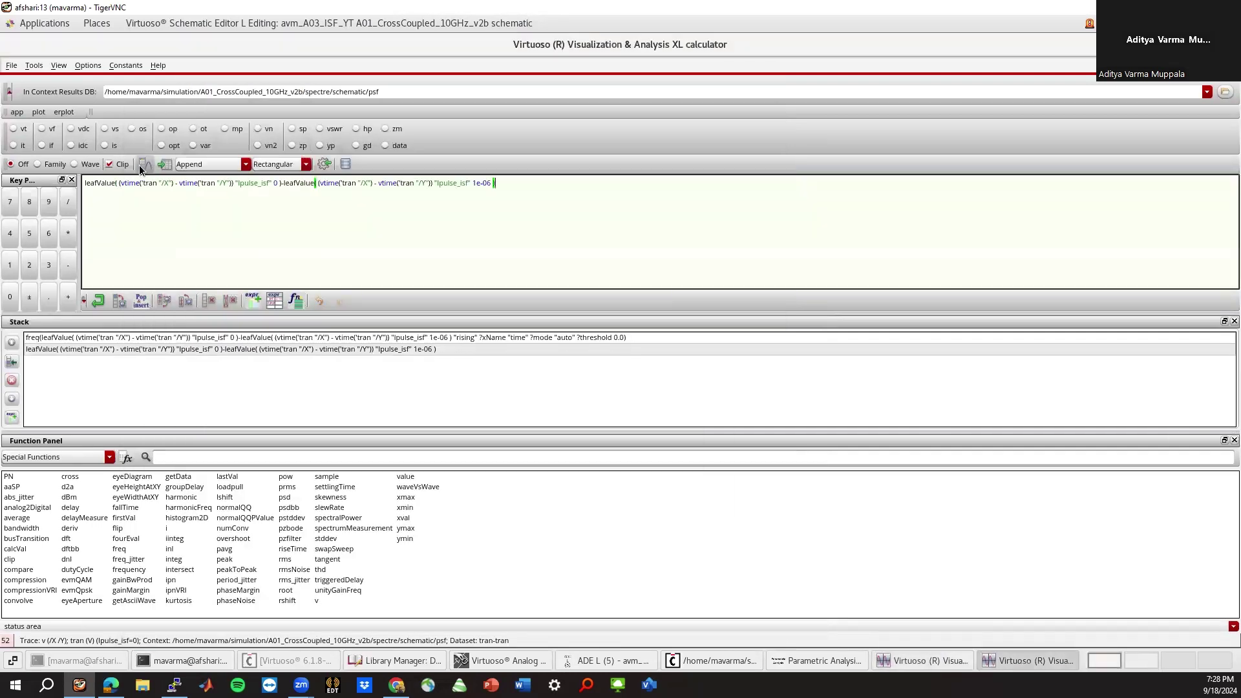
drag(145, 339, 29, 373)
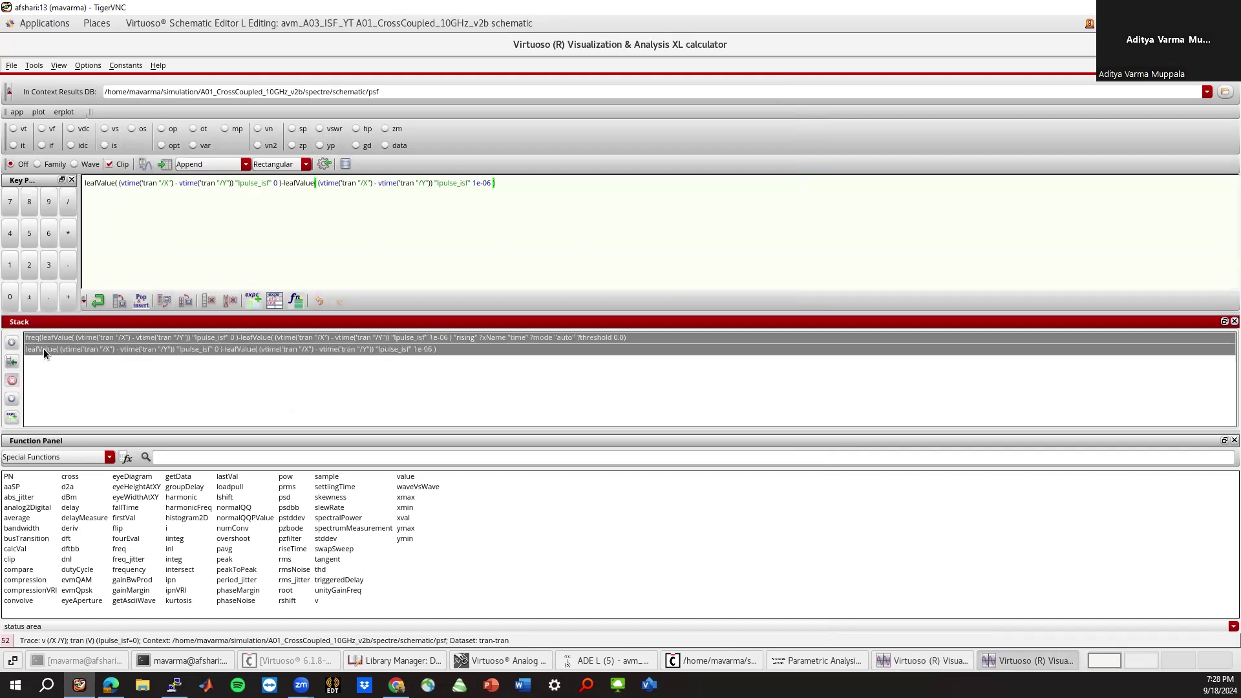
click(12, 380)
Plot the difference waveform, delete the original trace group to view it alone, and close the graph.
click(144, 164)
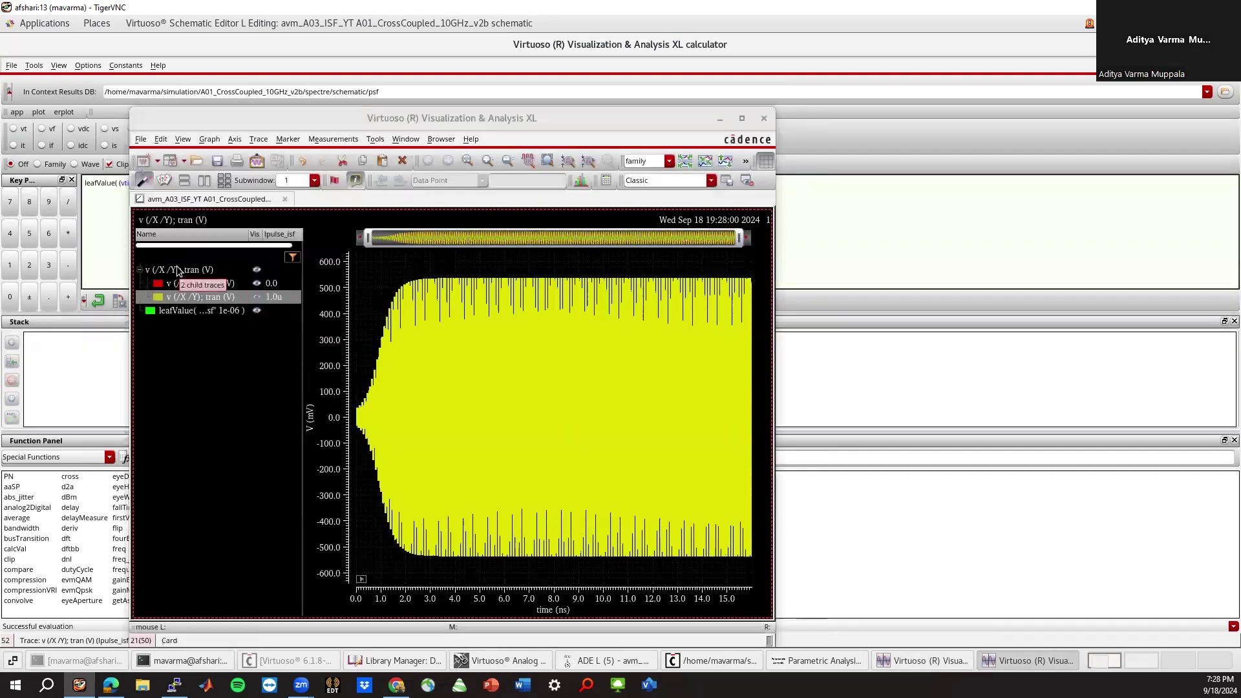
right_click(177, 270)
click(200, 402)
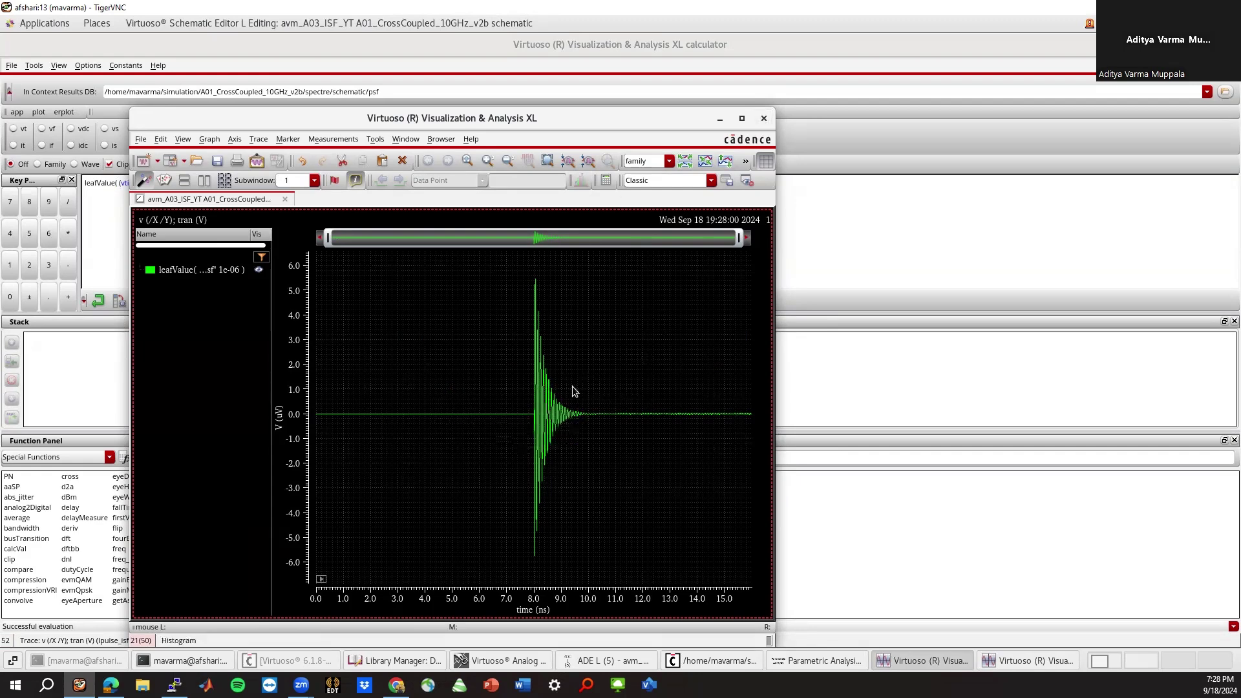
click(762, 119)
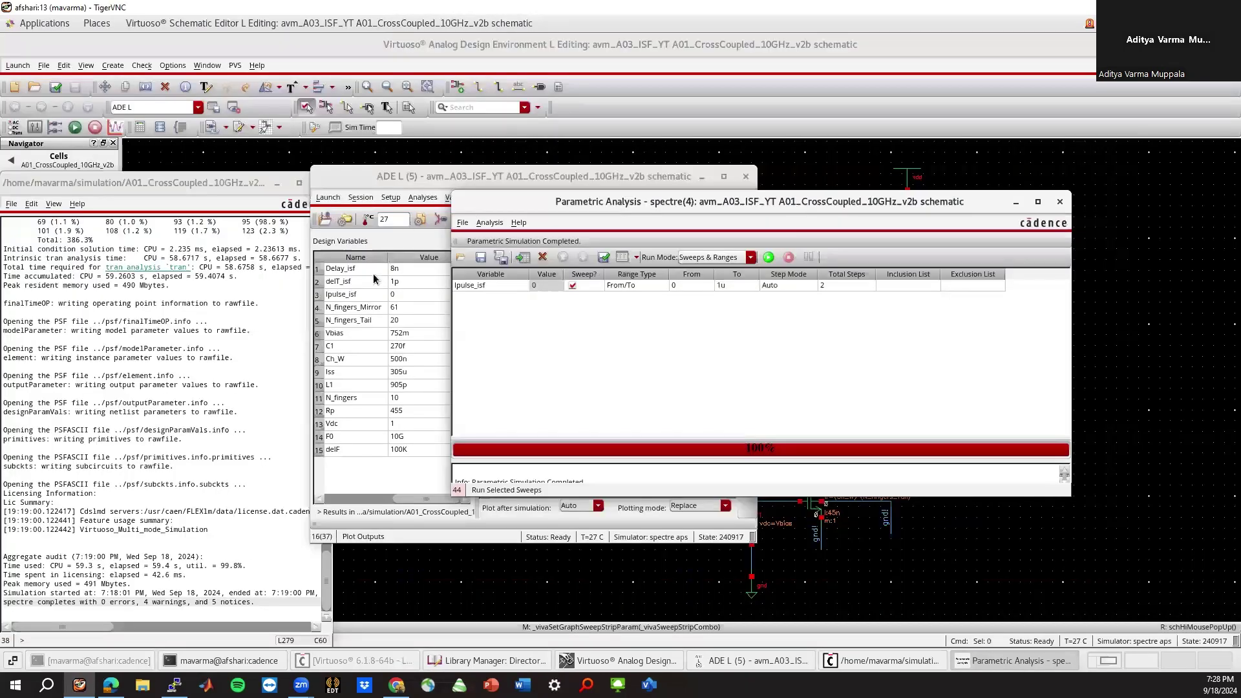
Set the Delay_isf design variable to 10n and rerun the parametric sweep of Ipulse_isf.
click(373, 279)
double_click(383, 268)
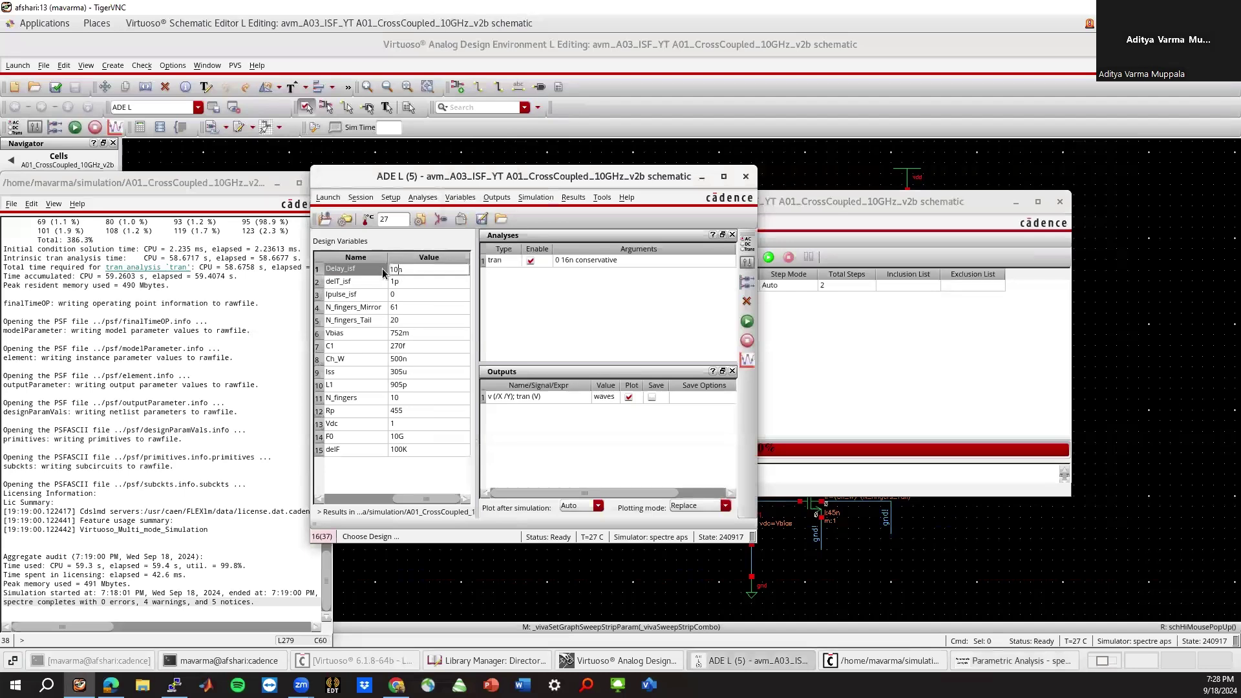
key(Return)
click(768, 257)
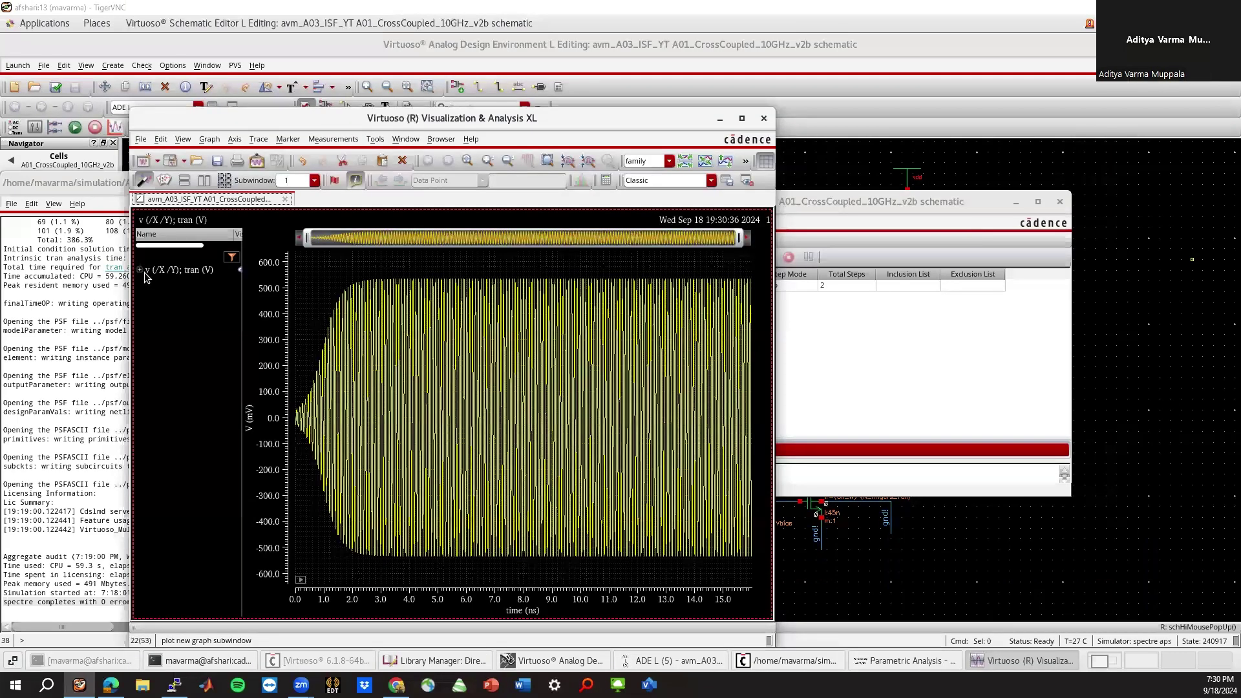
Send the new run's Ipulse_isf 0 and 1u waveforms to the calculator and subtract the second from the first.
click(140, 270)
right_click(188, 283)
mouse_move(253, 220)
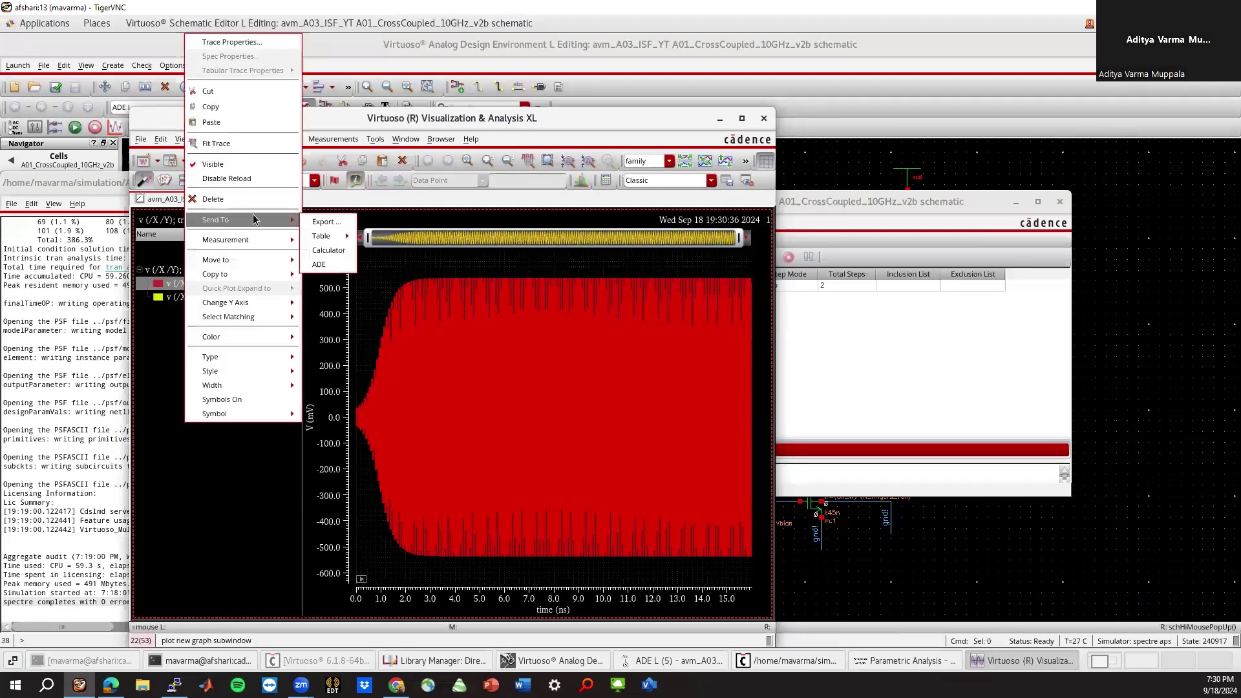
click(329, 250)
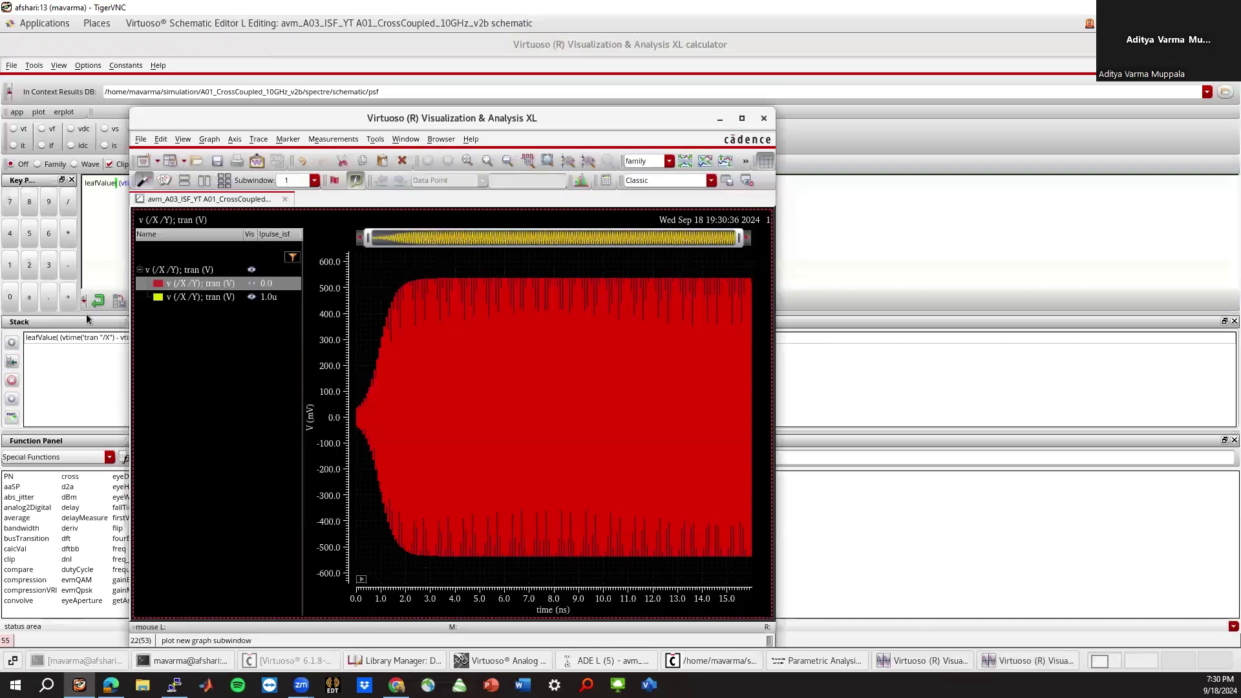
right_click(194, 297)
mouse_move(258, 218)
click(329, 250)
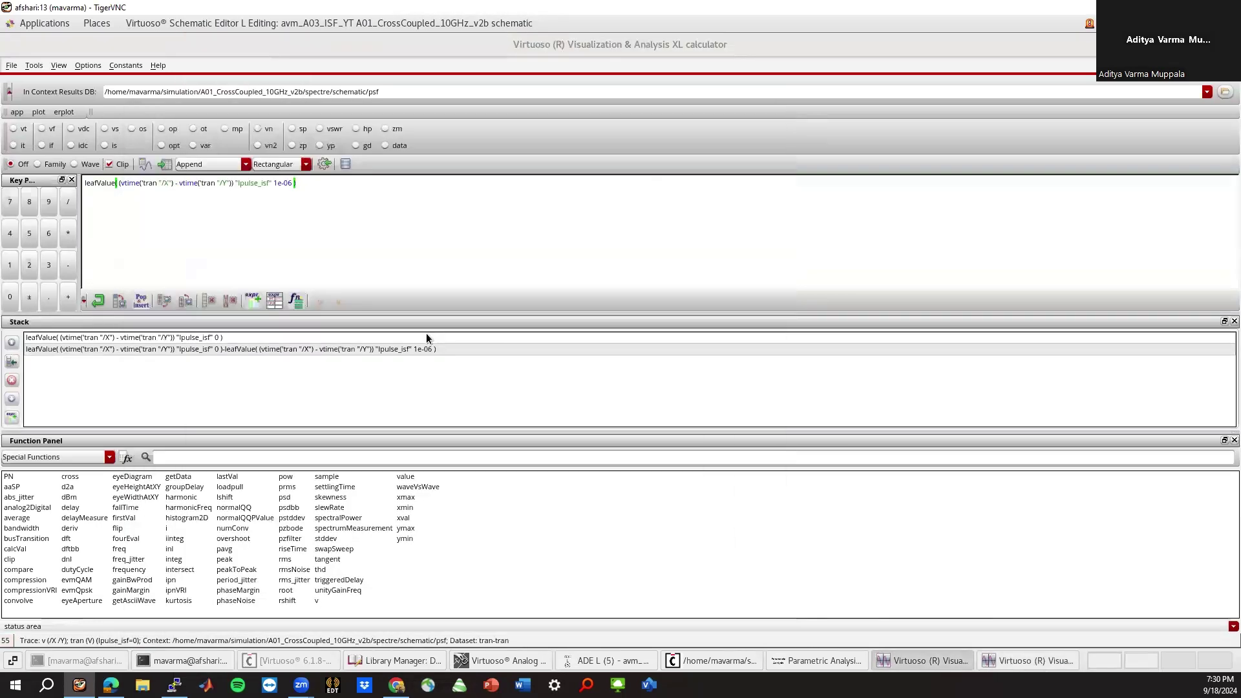
click(1018, 658)
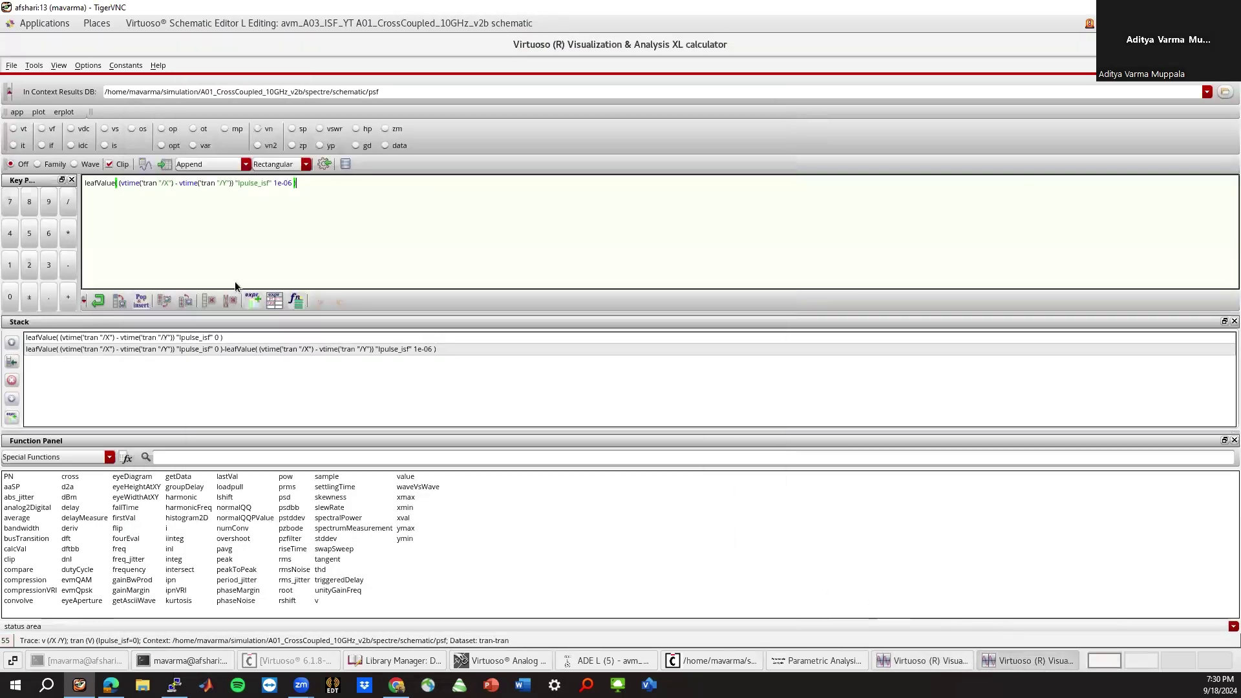
click(67, 265)
Plot the difference expression and delete the original v(/X /Y) trace group from the graph.
click(145, 164)
right_click(176, 270)
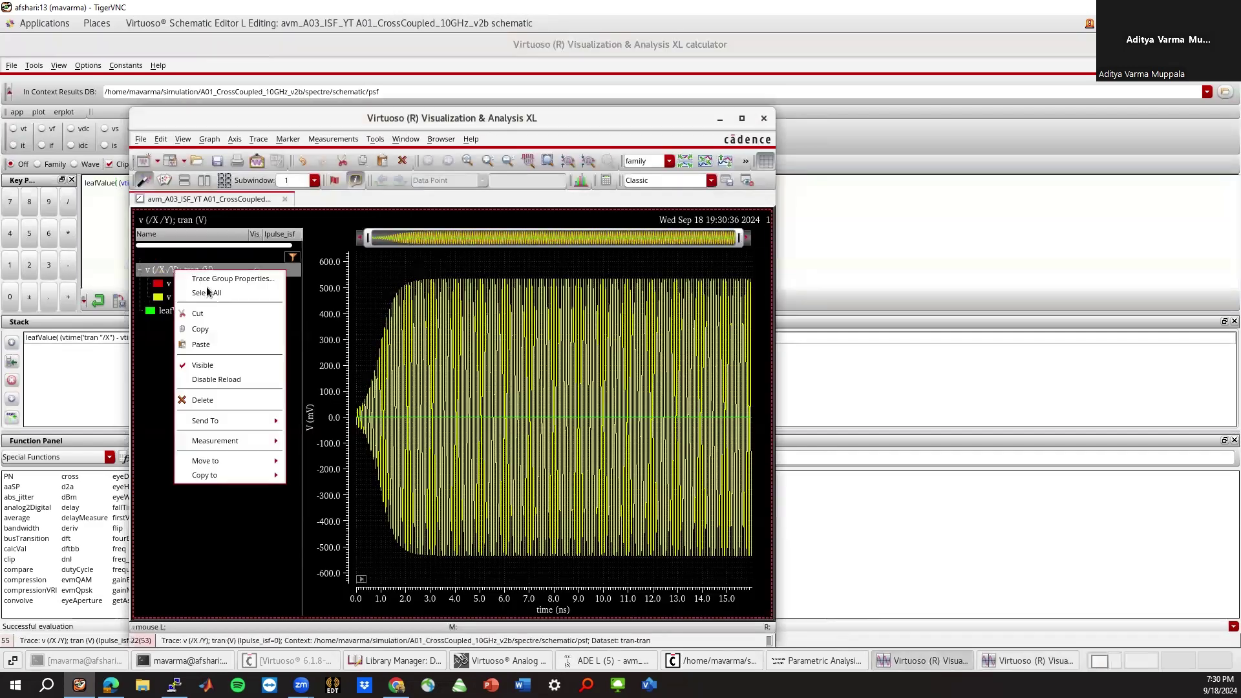
click(202, 399)
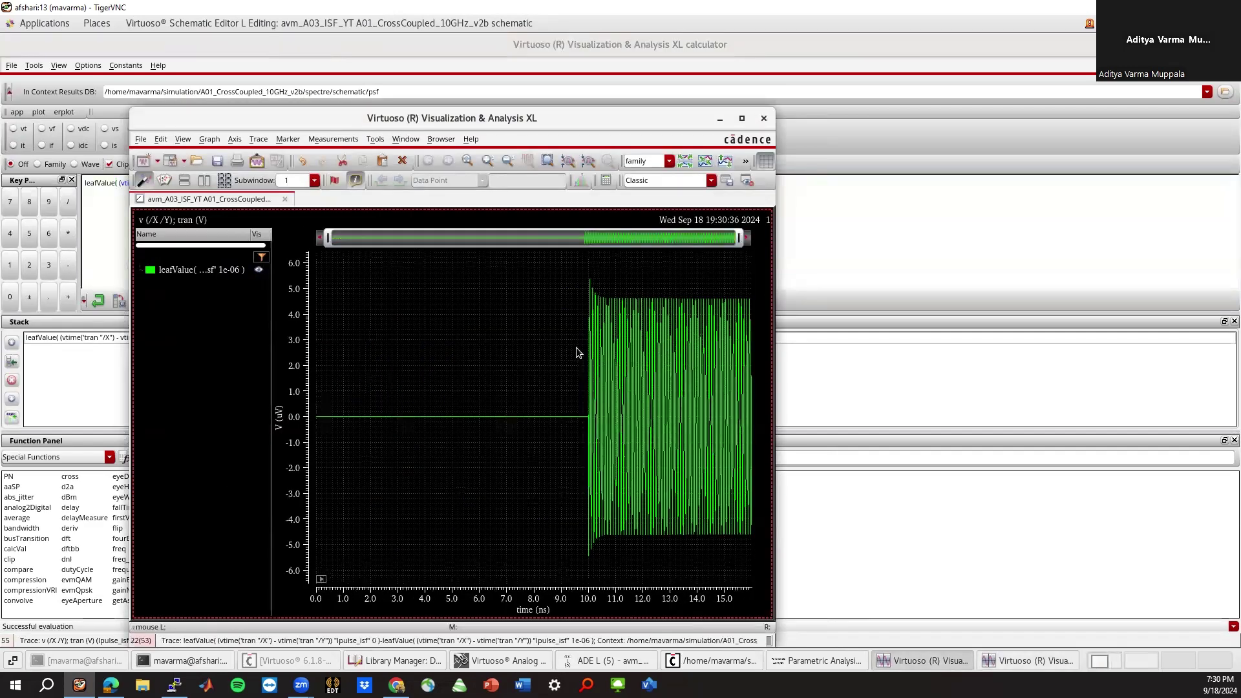
Plot the dB spectrum of the difference waveform in a new subwindow, with the start time set to 12n.
right_click(636, 347)
click(526, 314)
click(339, 139)
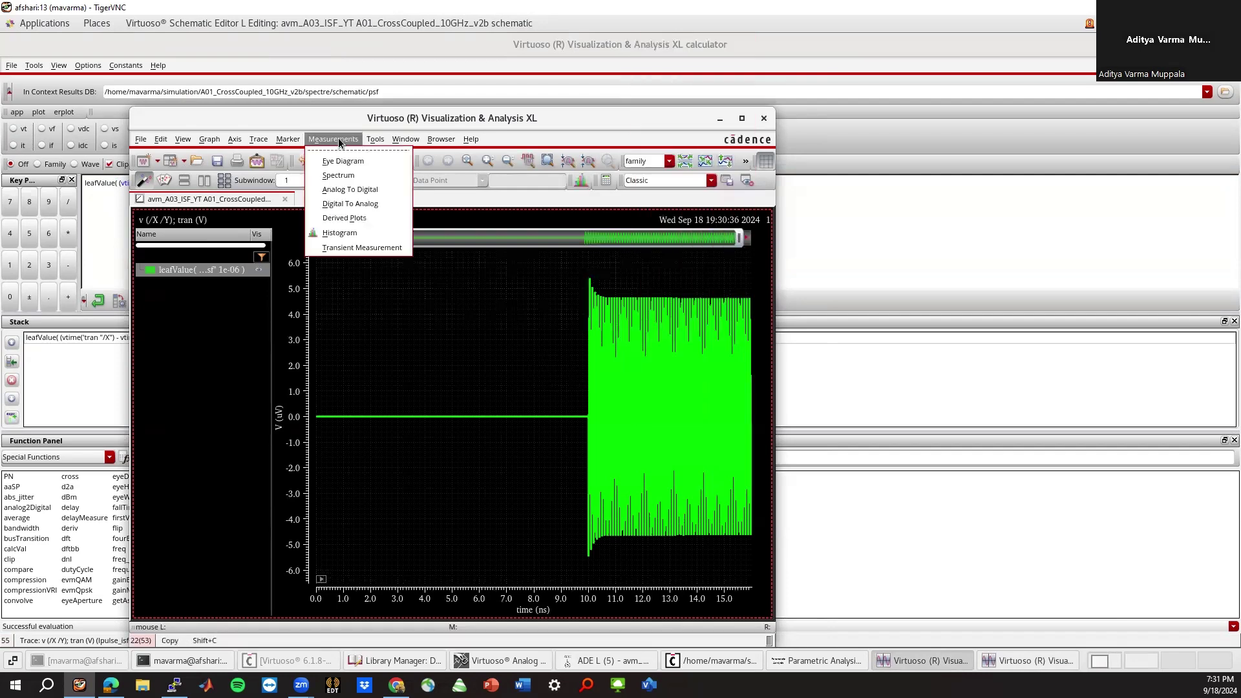
click(338, 175)
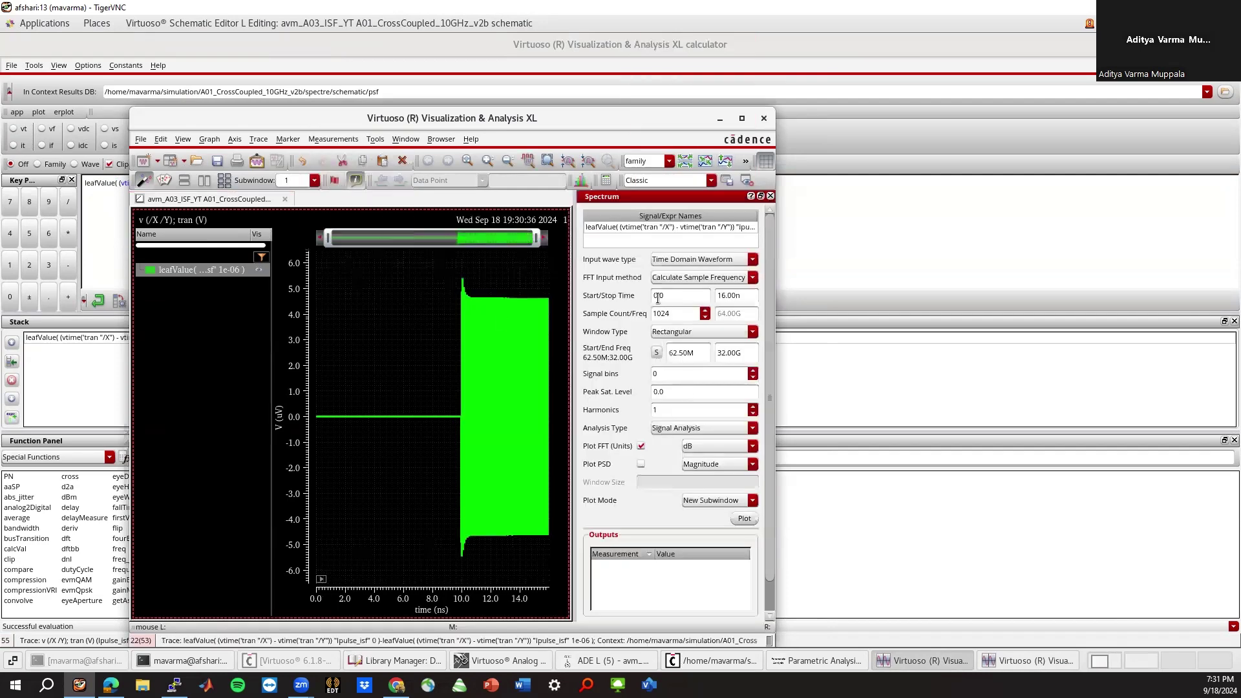
mouse_move(477, 542)
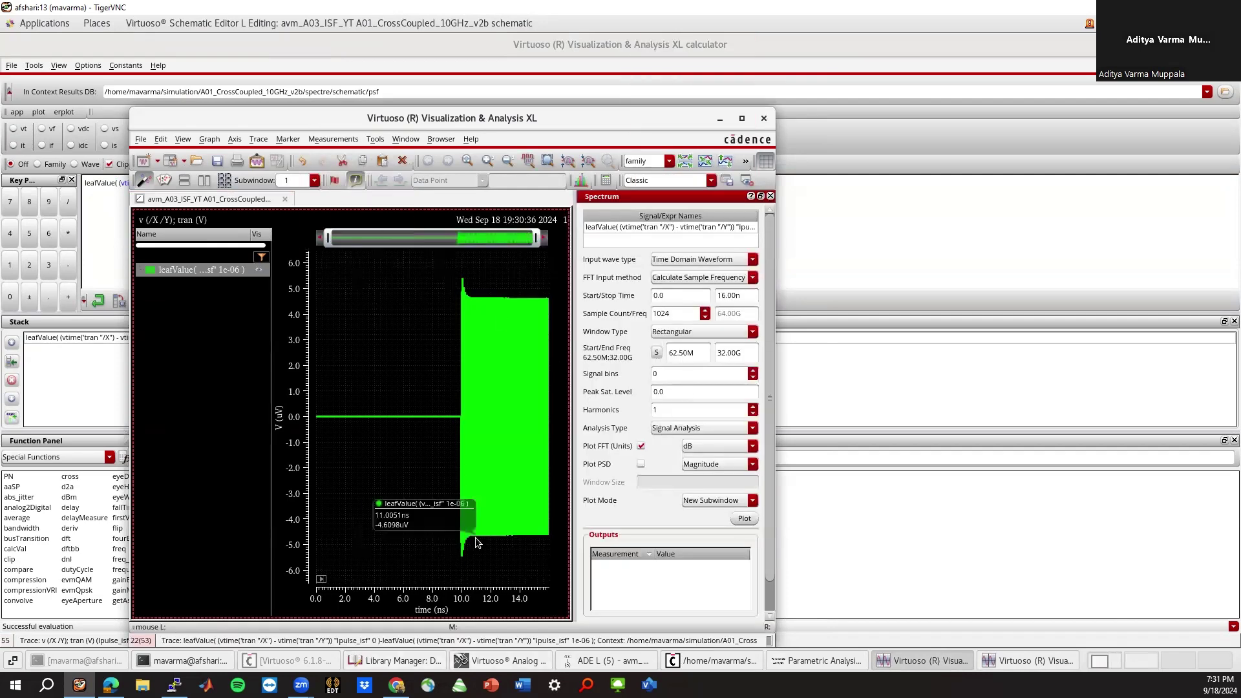
click(652, 296)
text(12.0)
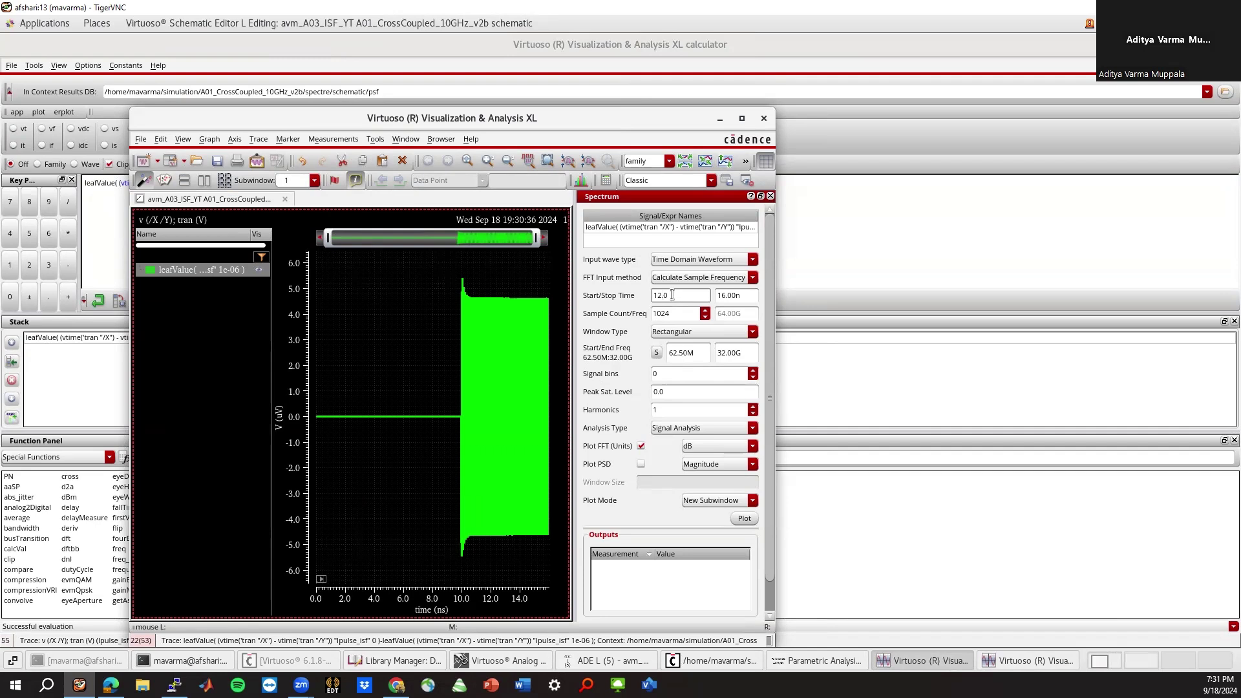
text(n)
click(744, 519)
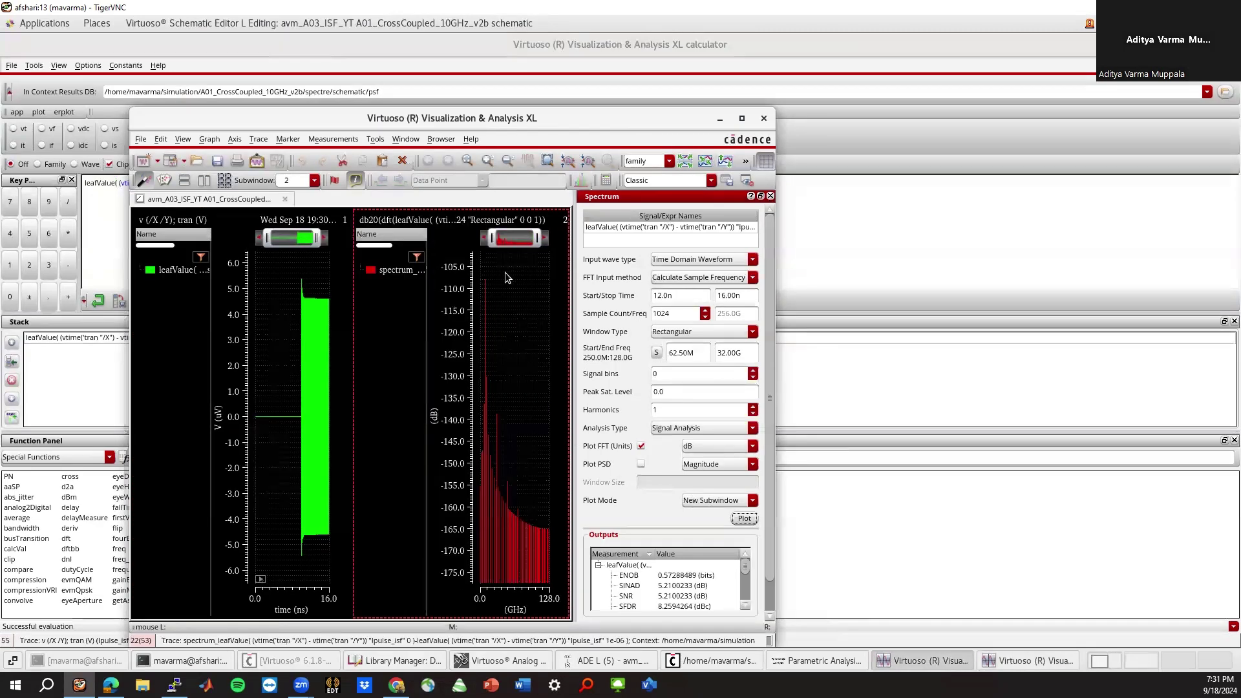
Maximize the graph window and examine the difference spectrum around its fundamental peak and at the higher harmonics.
double_click(489, 113)
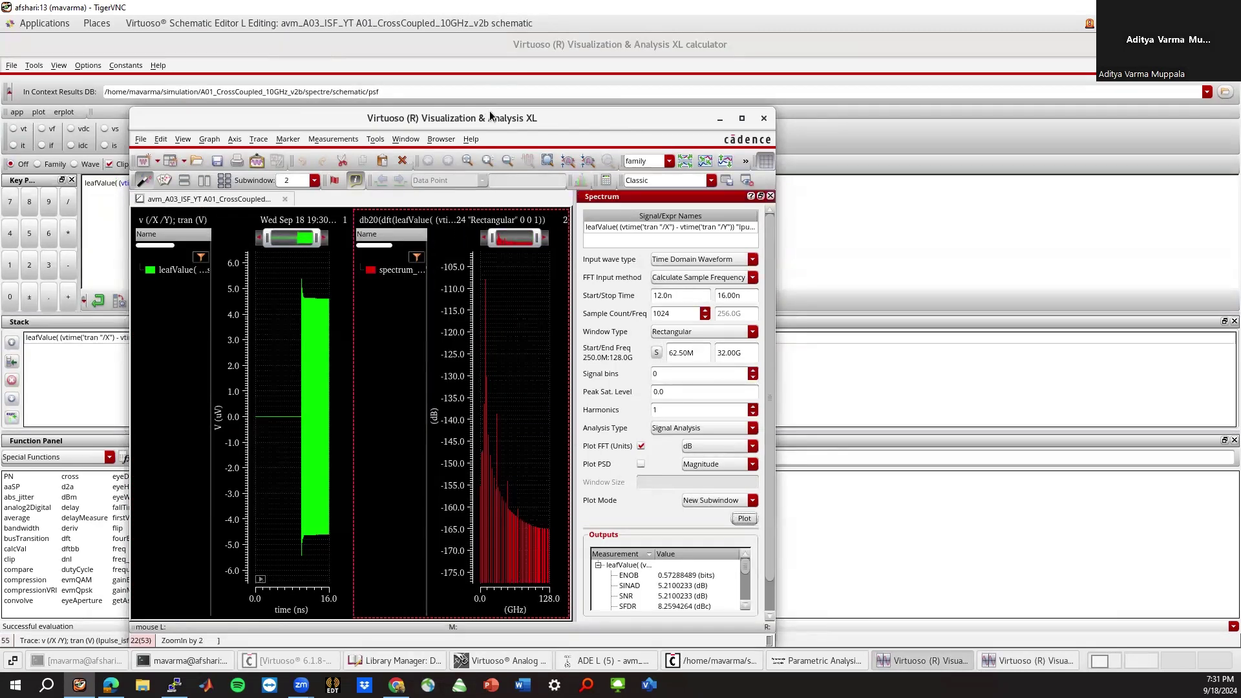
right_drag(734, 193, 639, 465)
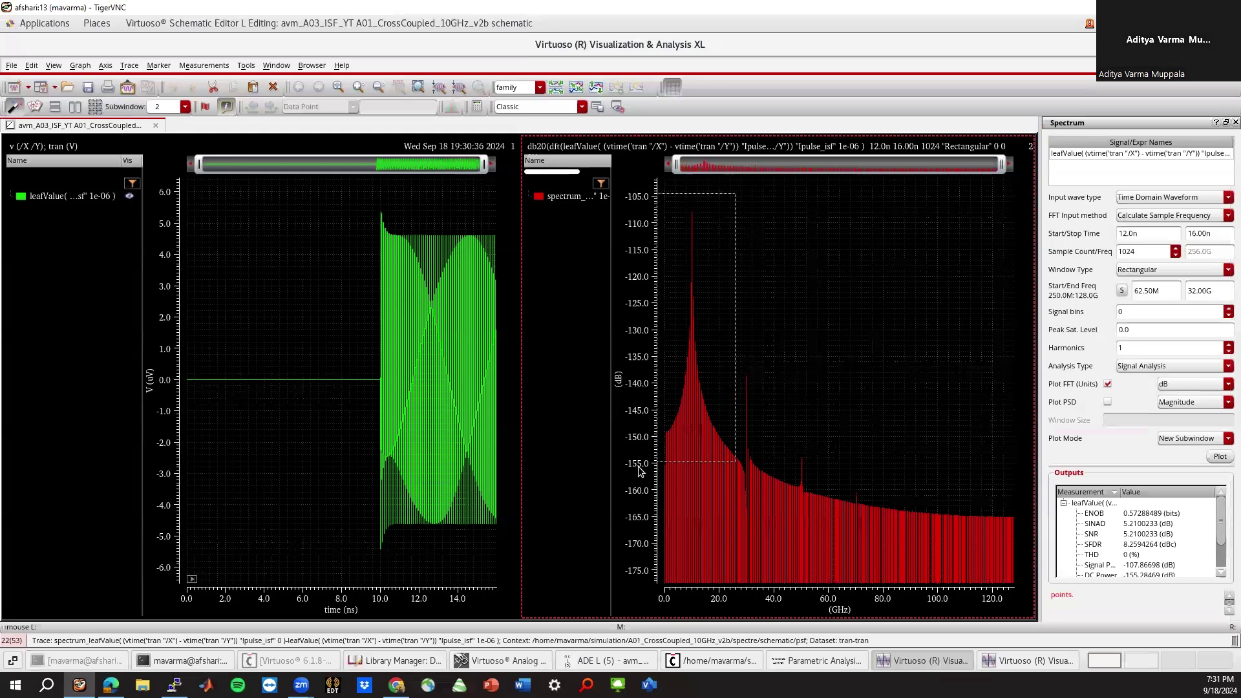
mouse_move(804, 207)
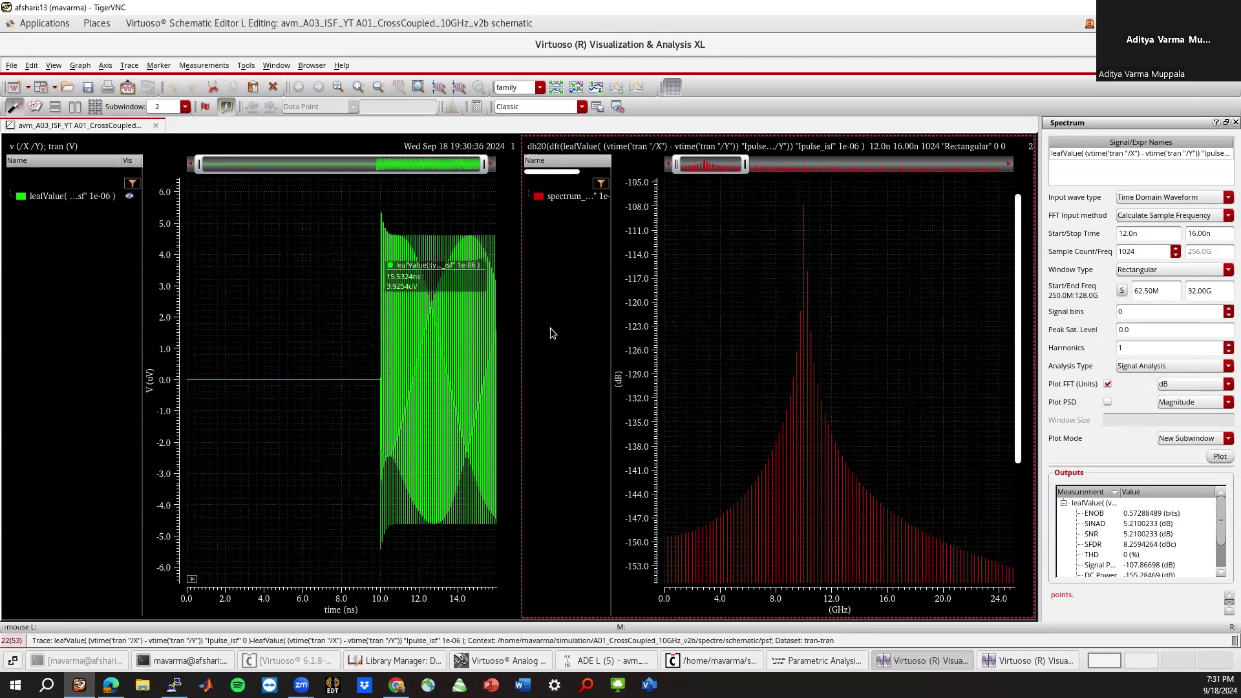
key(f)
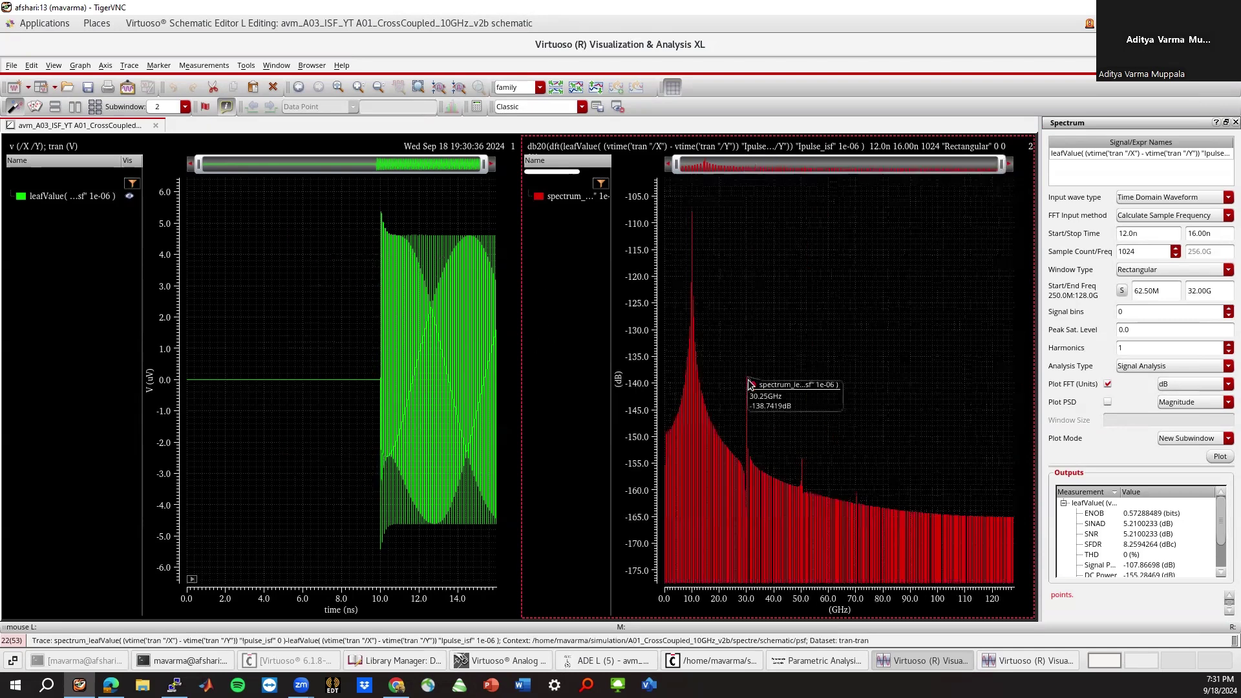
mouse_move(802, 455)
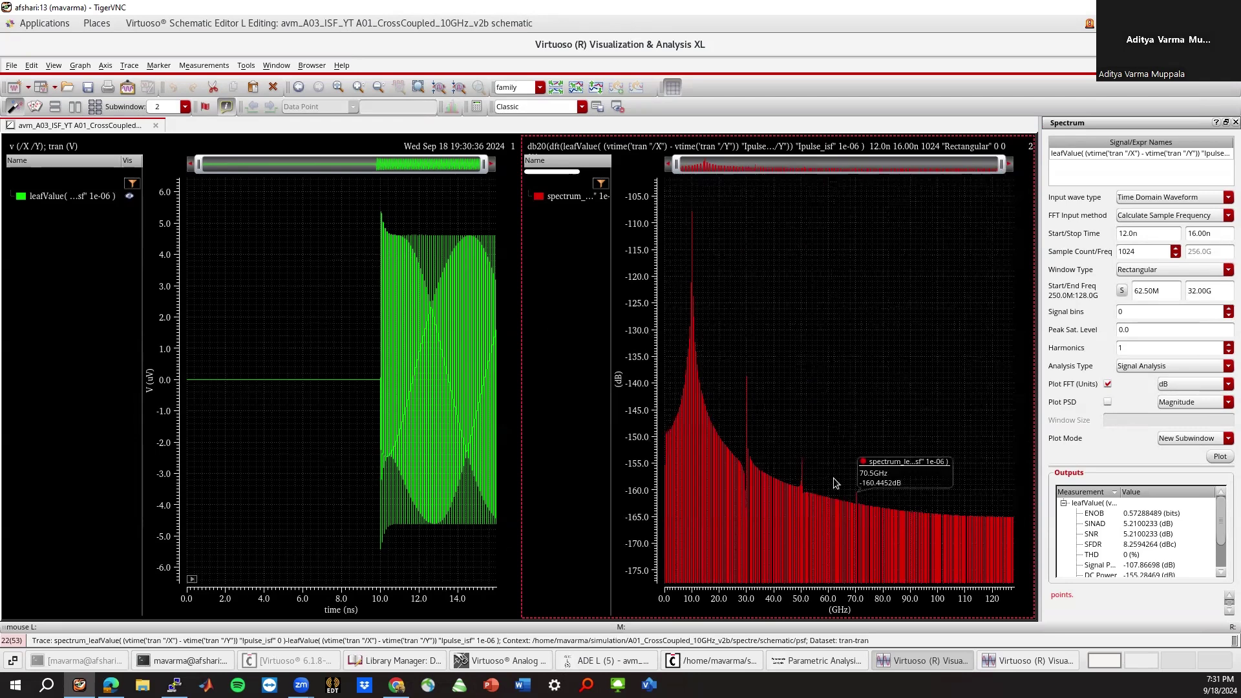
Compare the difference spectrum's levels at the 10 GHz fundamental and at the 30 GHz and 70 GHz harmonics.
mouse_move(750, 377)
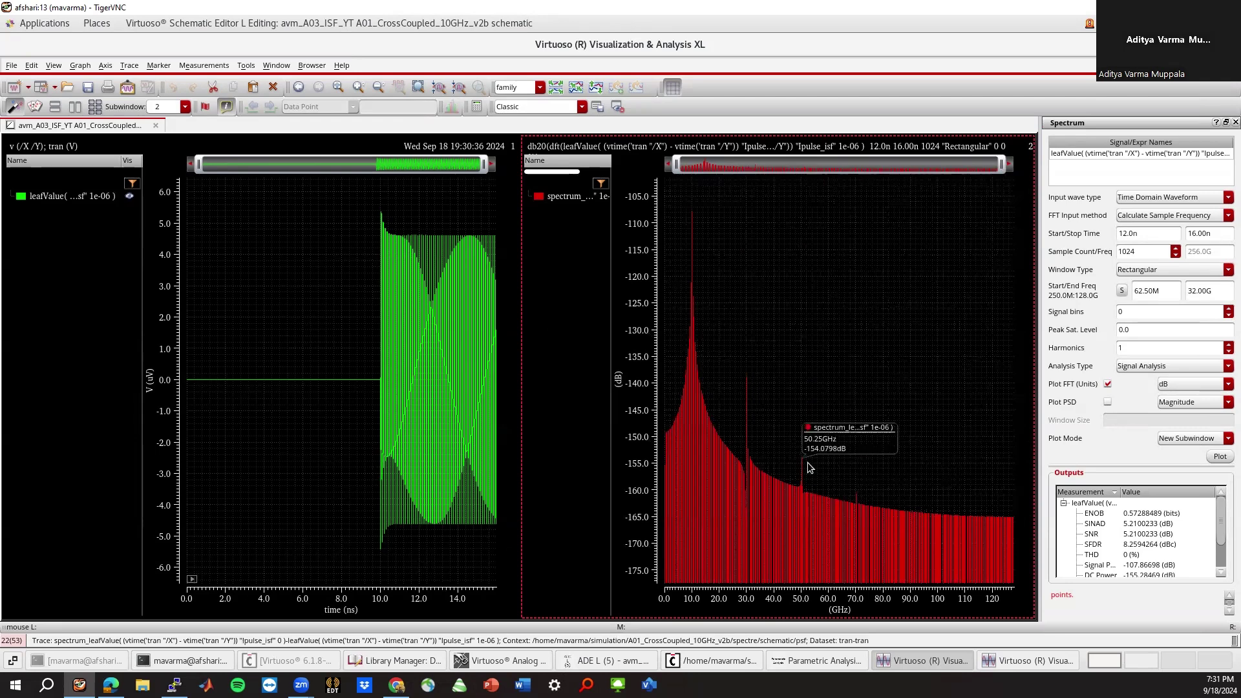
mouse_move(862, 493)
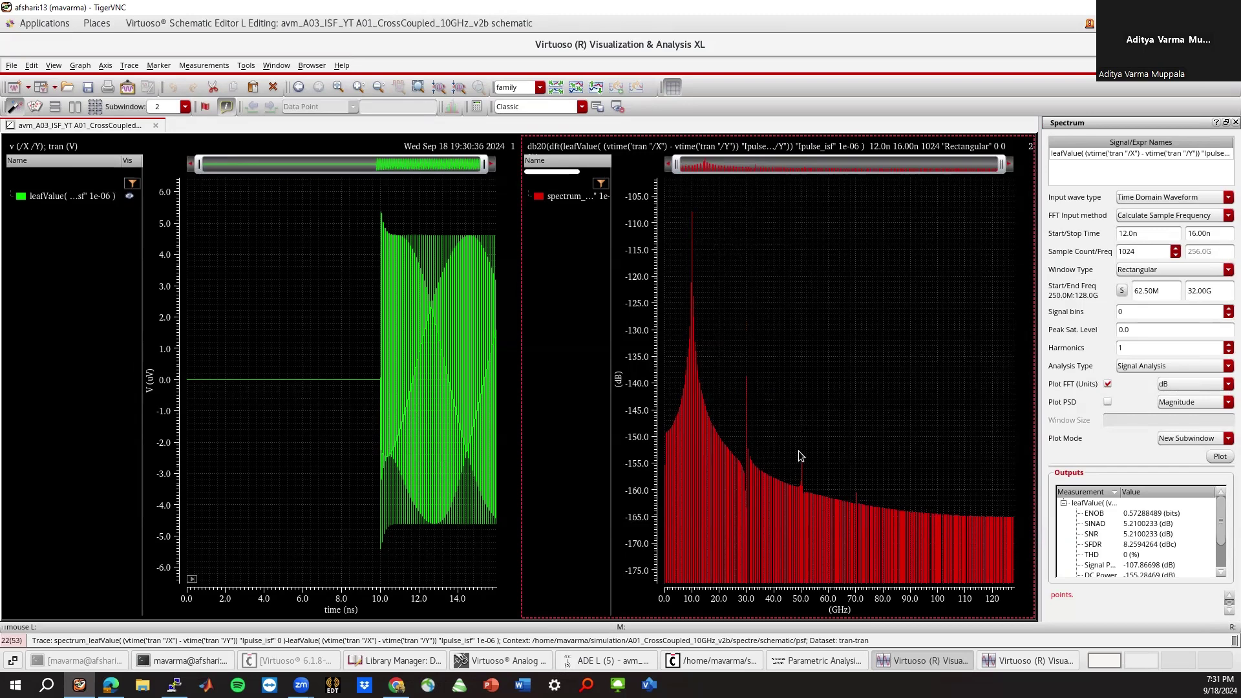
mouse_move(689, 214)
Switch to the ISF sim.pdf notes in the browser and review the simulation setup test and the cross-function step.
click(111, 684)
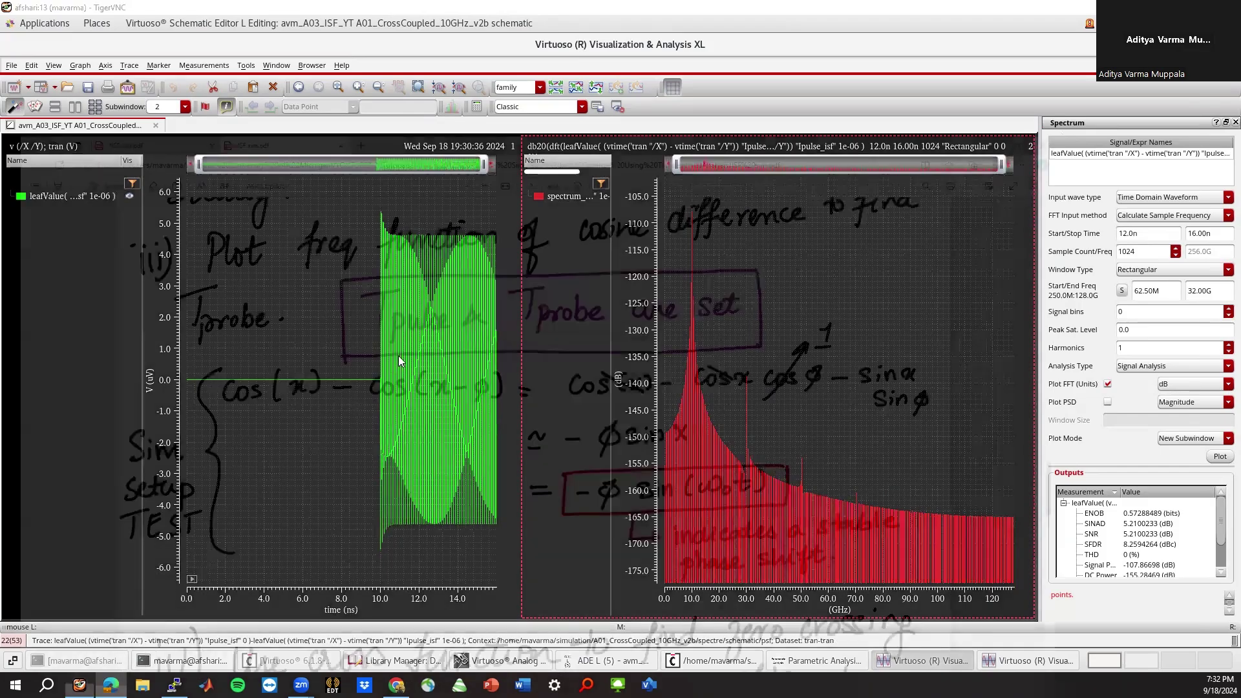
scroll(399, 361, up, 3)
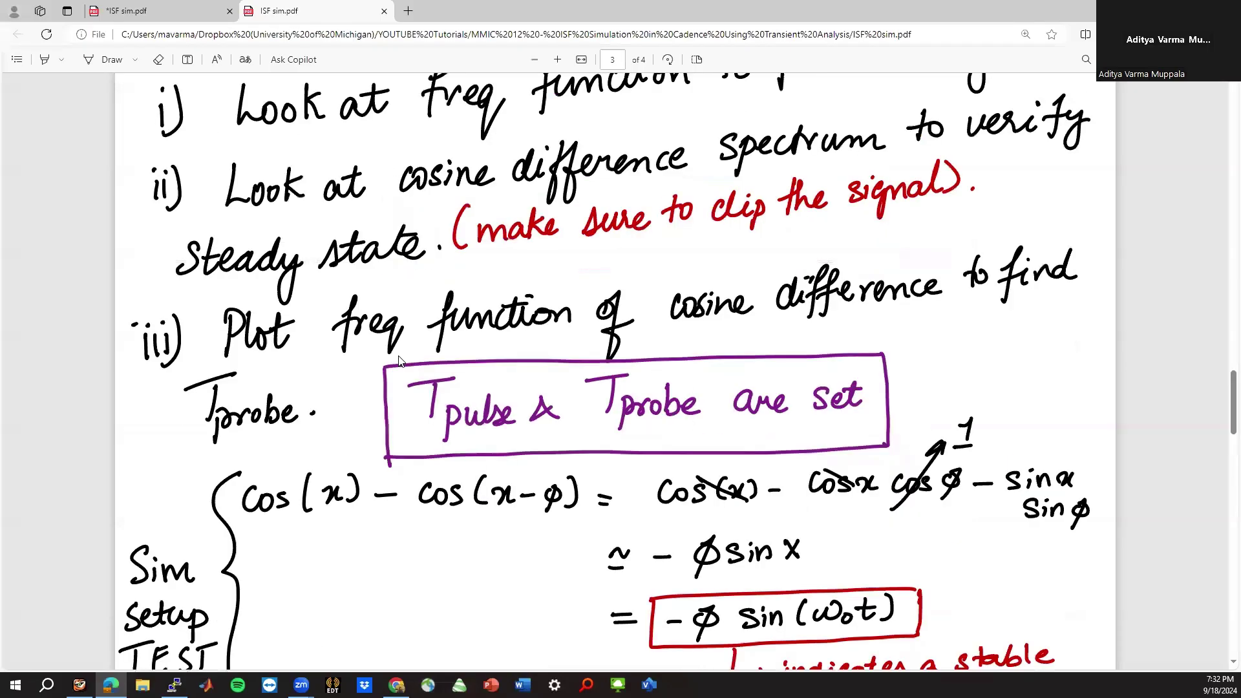
scroll(399, 360, down, 3)
scroll(399, 361, up, 1)
scroll(400, 360, down, 2)
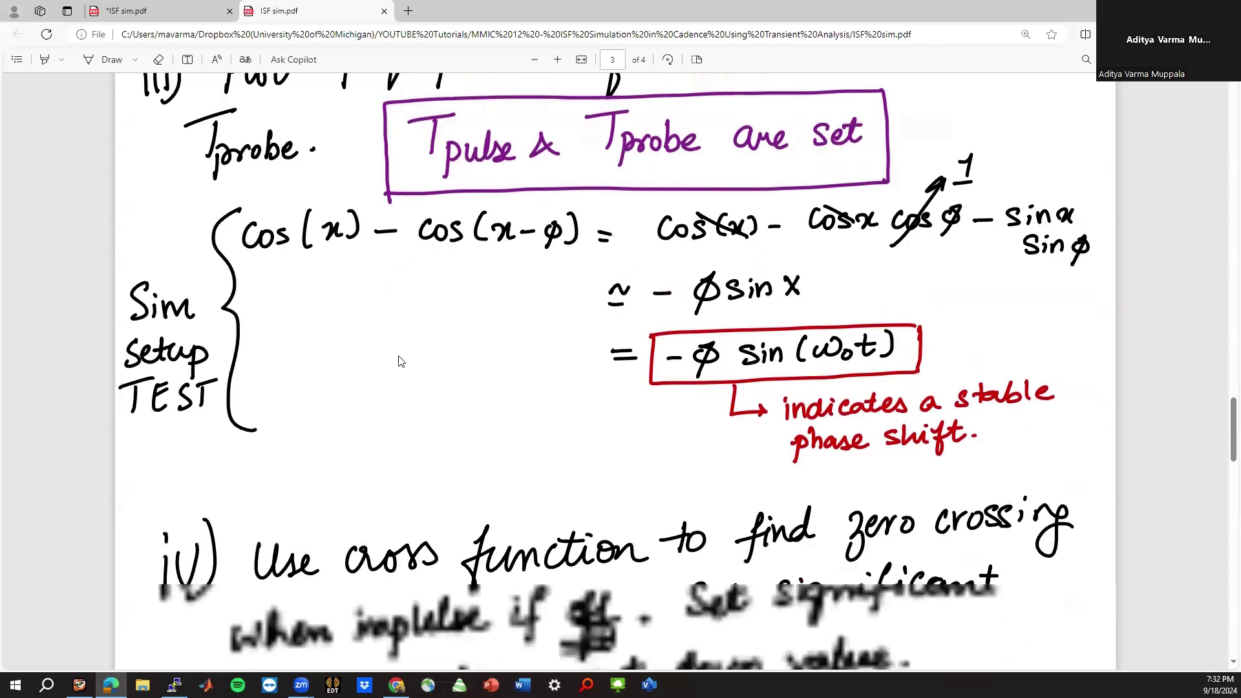
scroll(399, 360, down, 1)
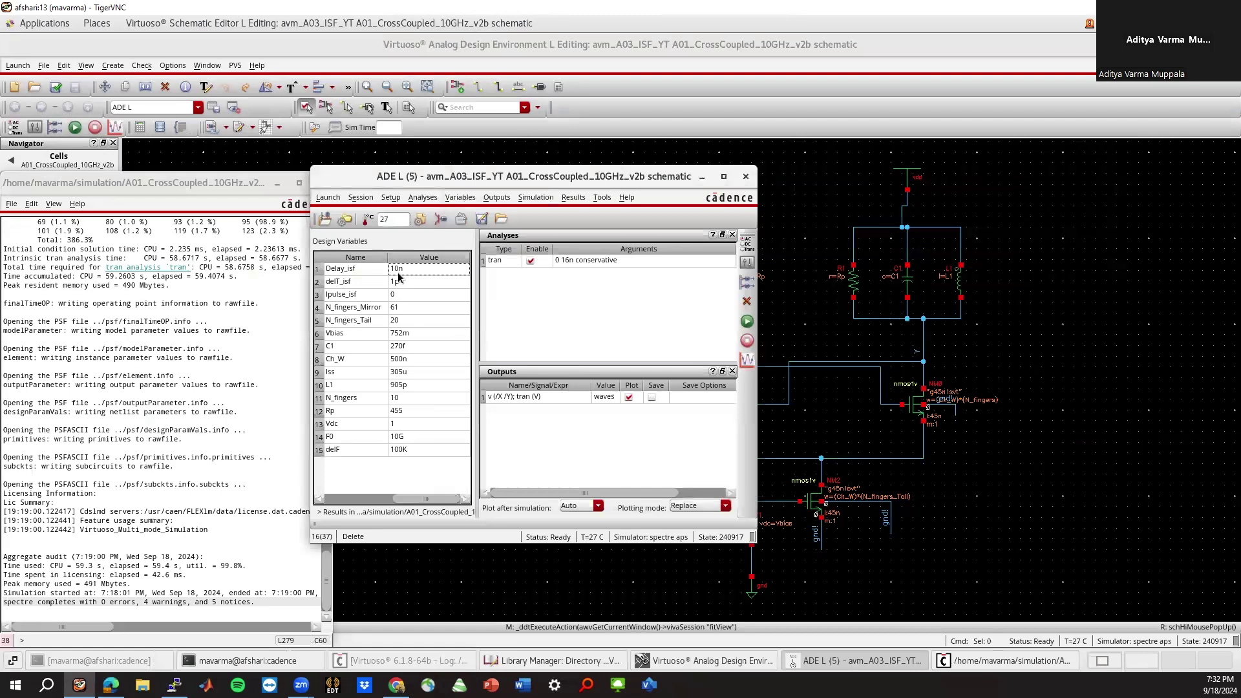
Run the transient simulation from ADE L with the impulse off, keeping Ipulse_isf at 0.
double_click(397, 294)
click(672, 316)
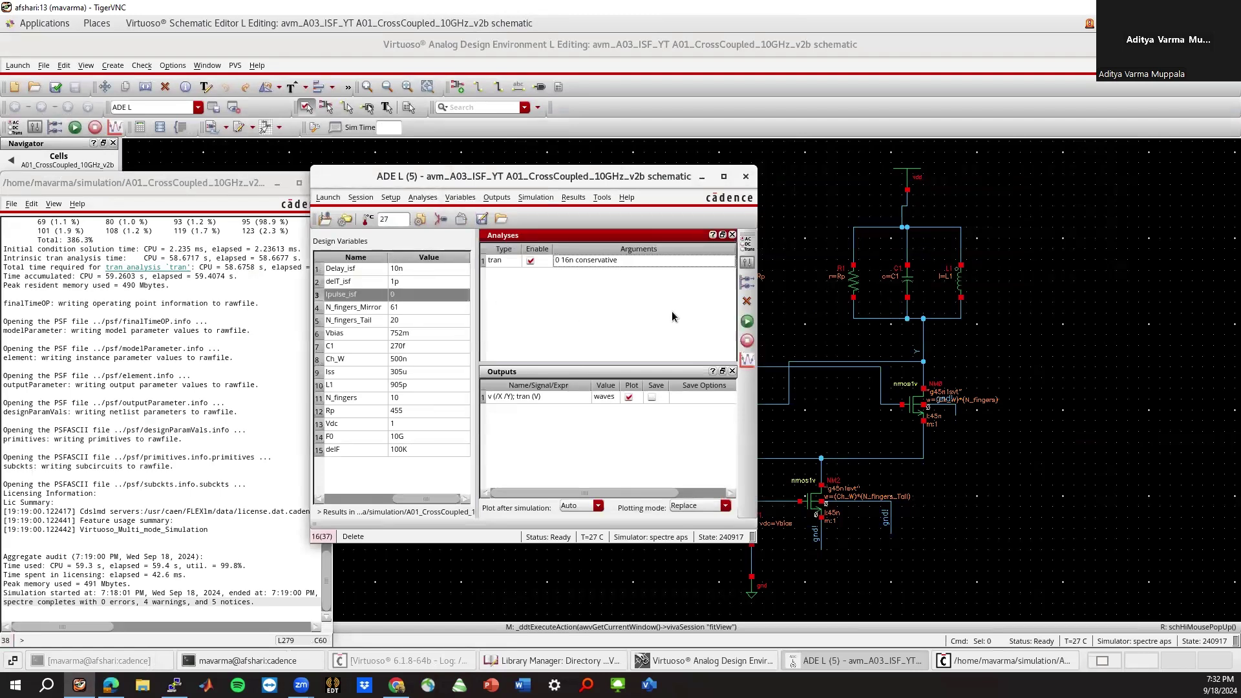
drag(624, 181, 716, 178)
click(839, 317)
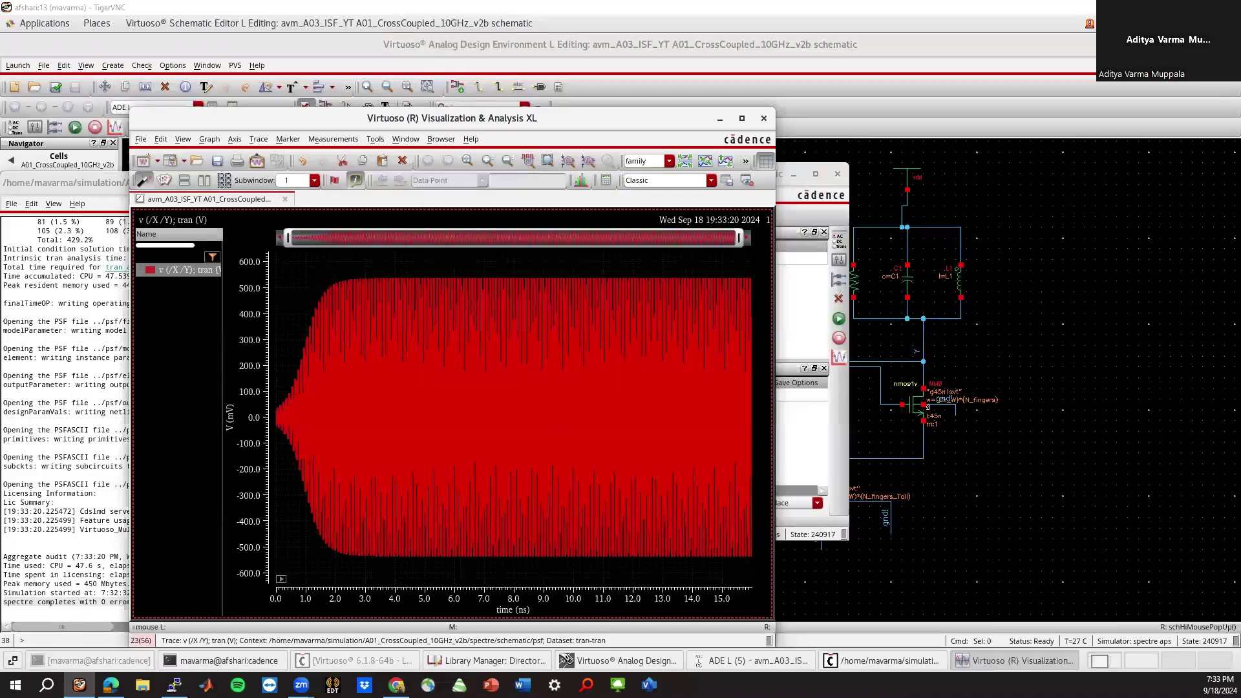
Send the new v(/X /Y) transient trace to the calculator and clear the old leafValue expressions from the stack.
right_click(430, 327)
mouse_move(497, 221)
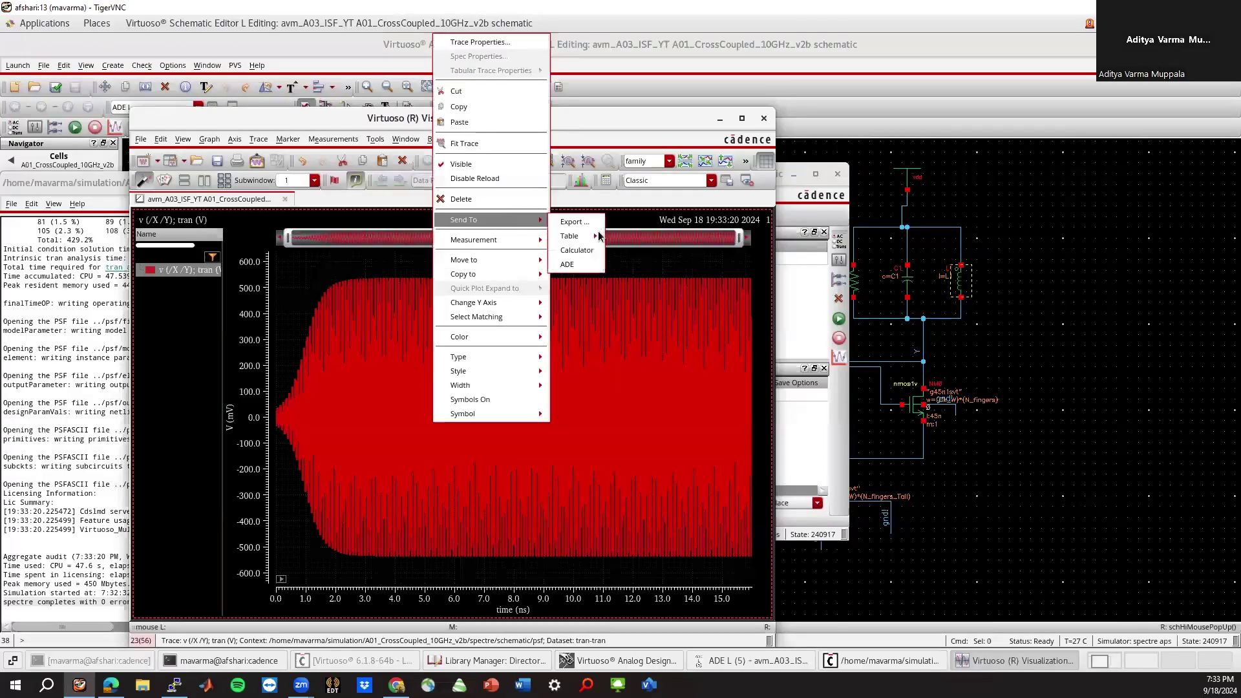
click(564, 257)
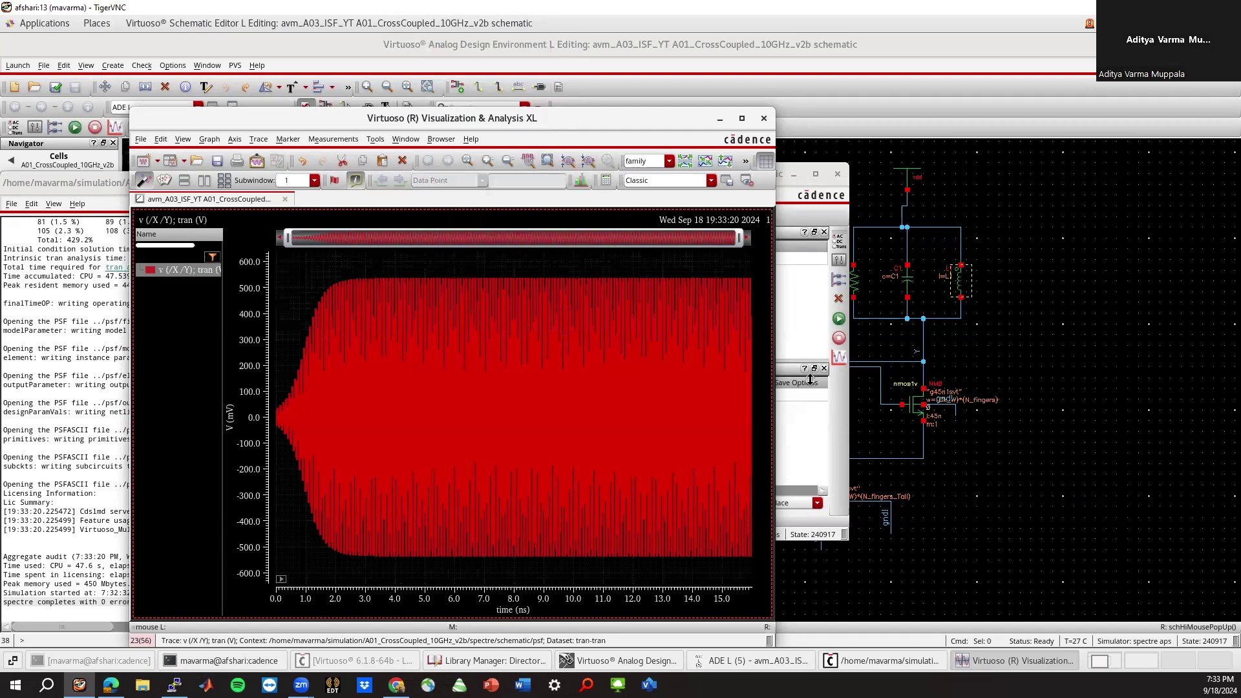
click(811, 381)
click(341, 363)
right_click(341, 363)
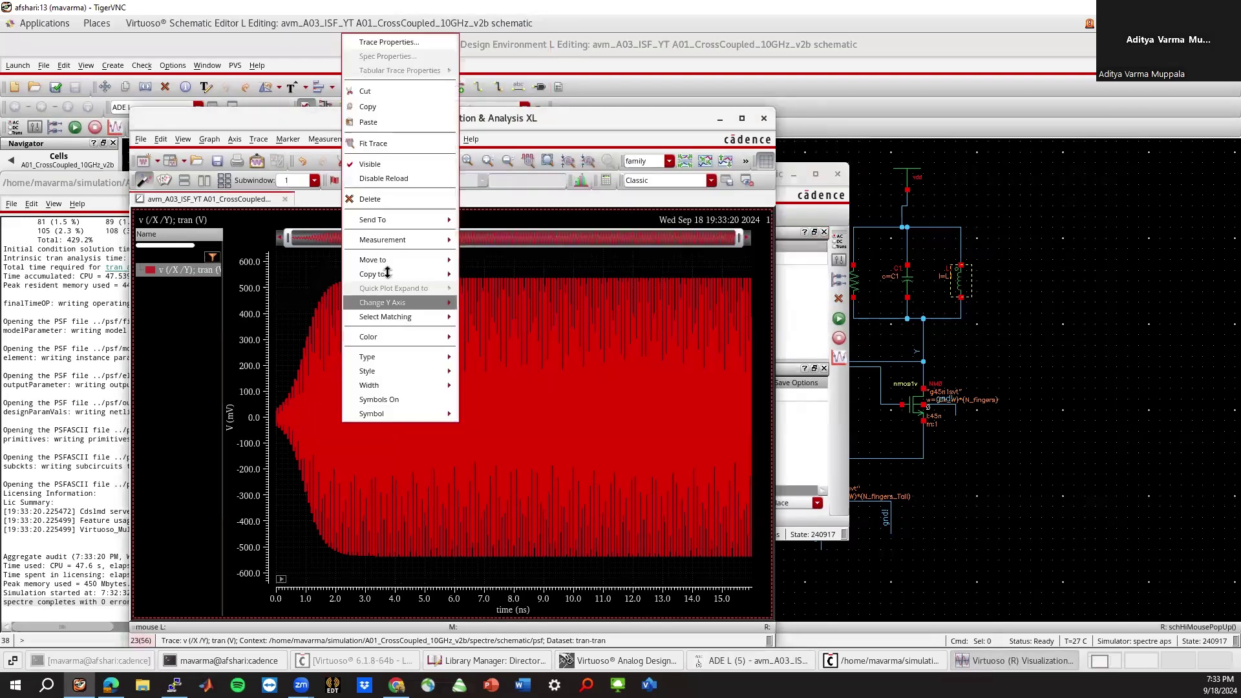
mouse_move(391, 221)
click(478, 257)
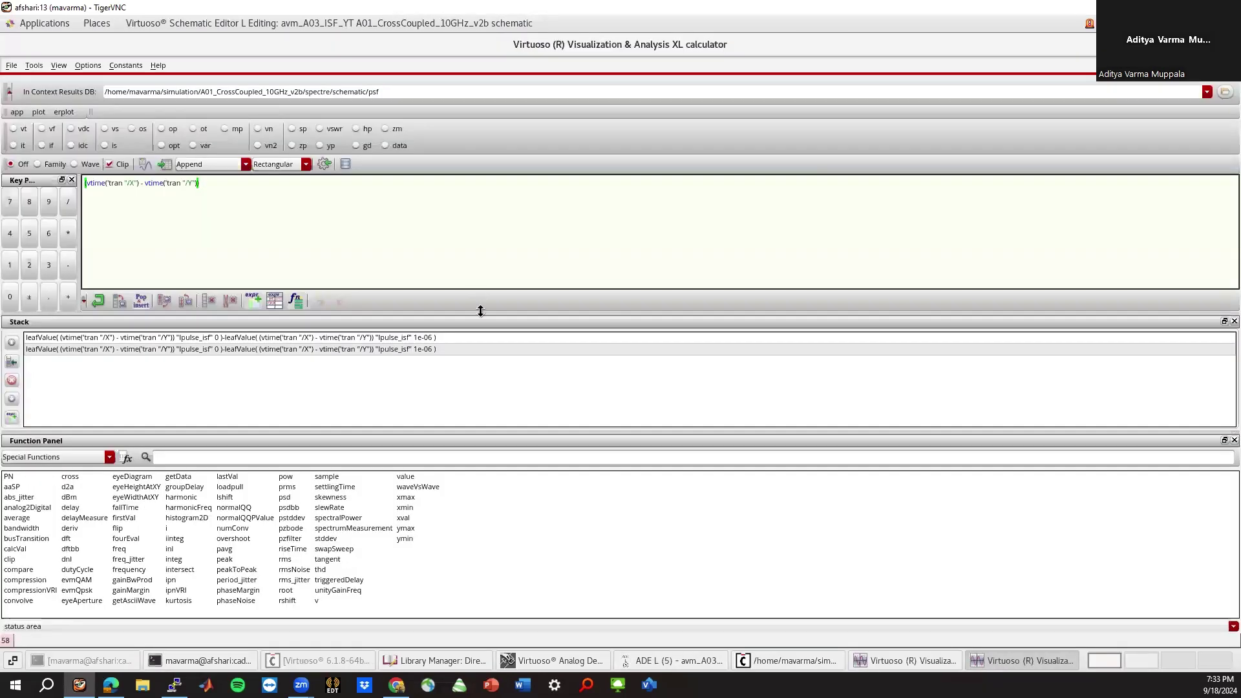
click(176, 347)
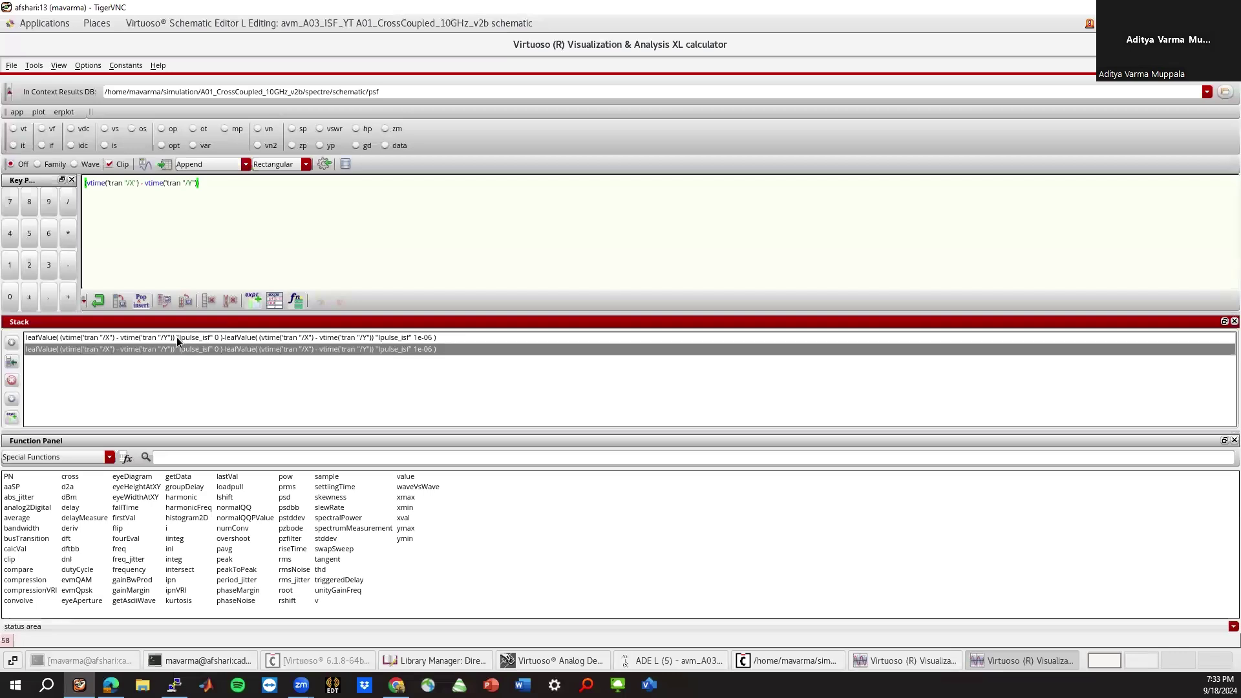
click(12, 380)
Apply the cross function to the X minus Y voltage with threshold 0 and edge number 300, and evaluate it.
click(71, 476)
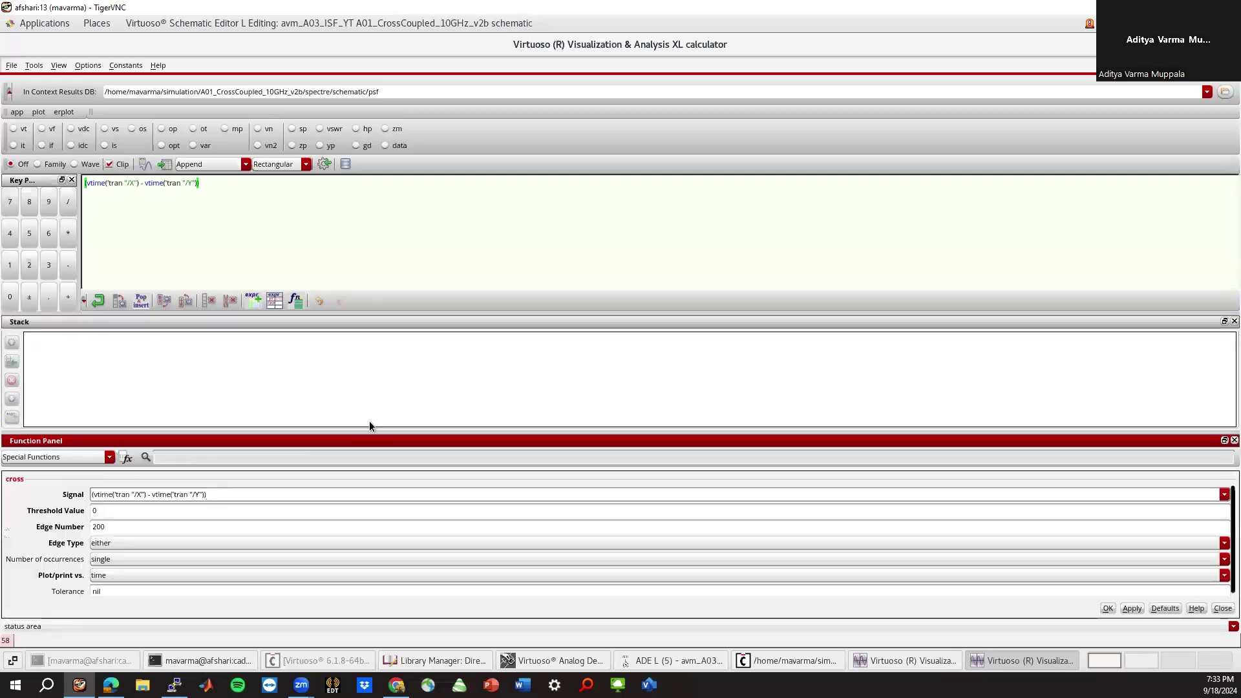
click(936, 661)
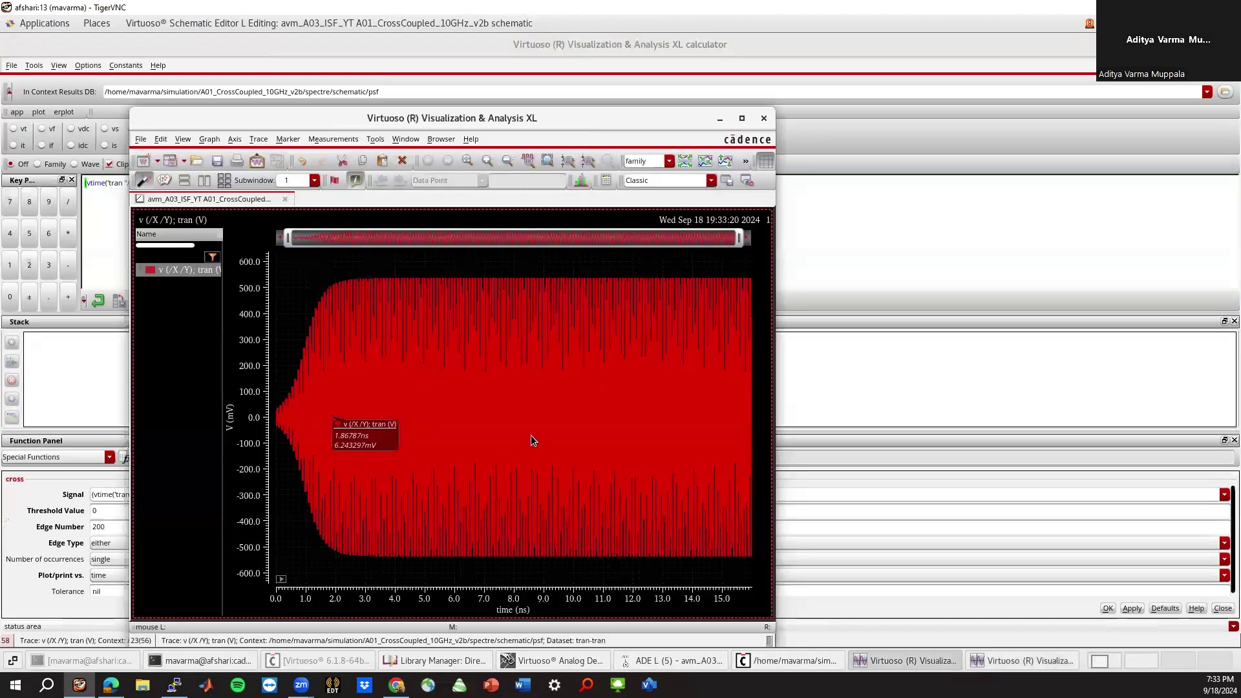
click(927, 661)
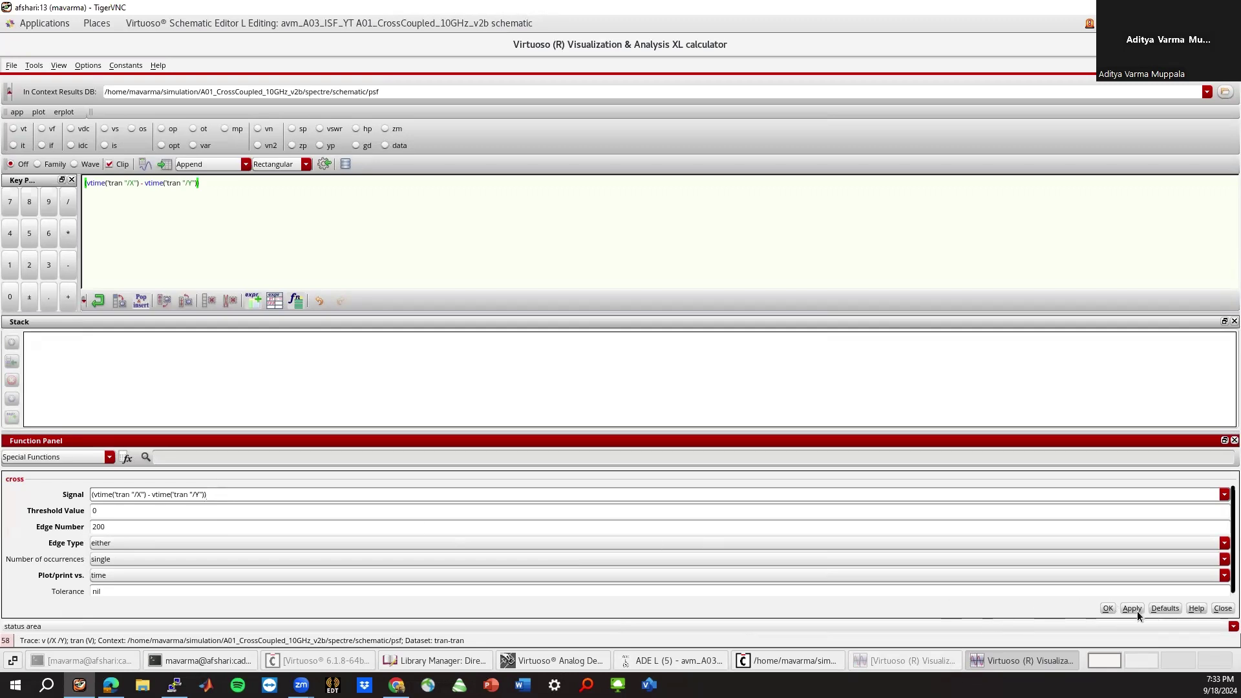
click(92, 528)
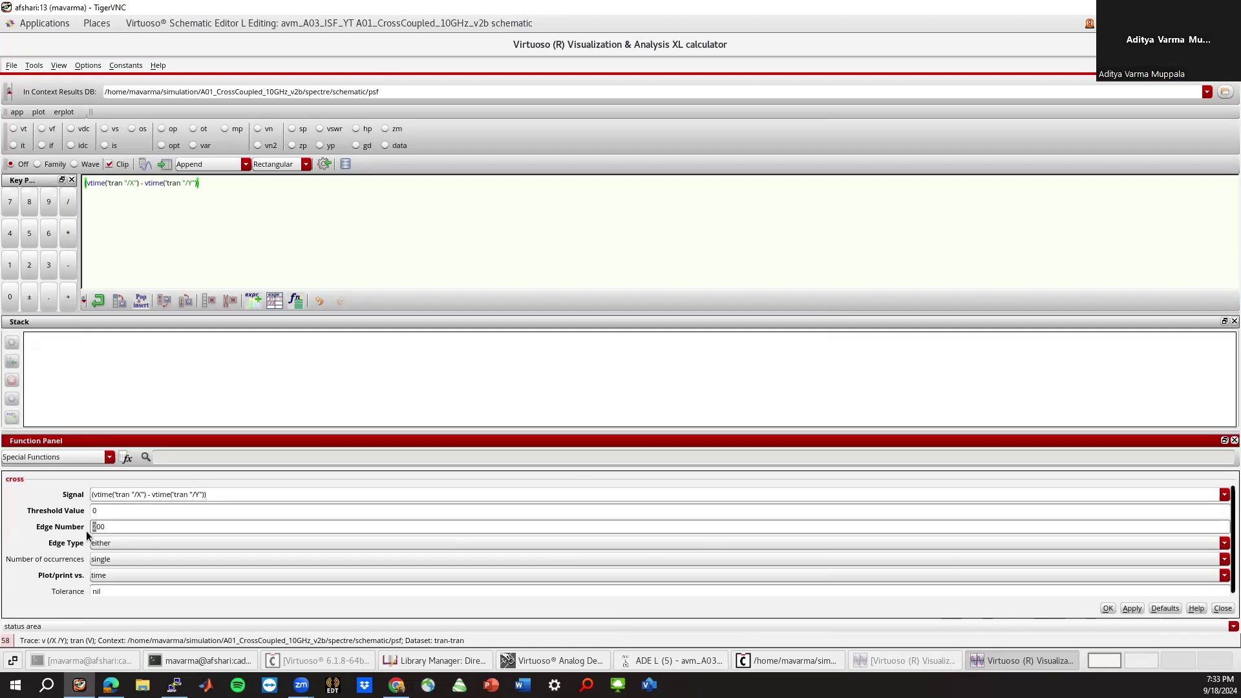
text(3)
click(1109, 608)
key(Return)
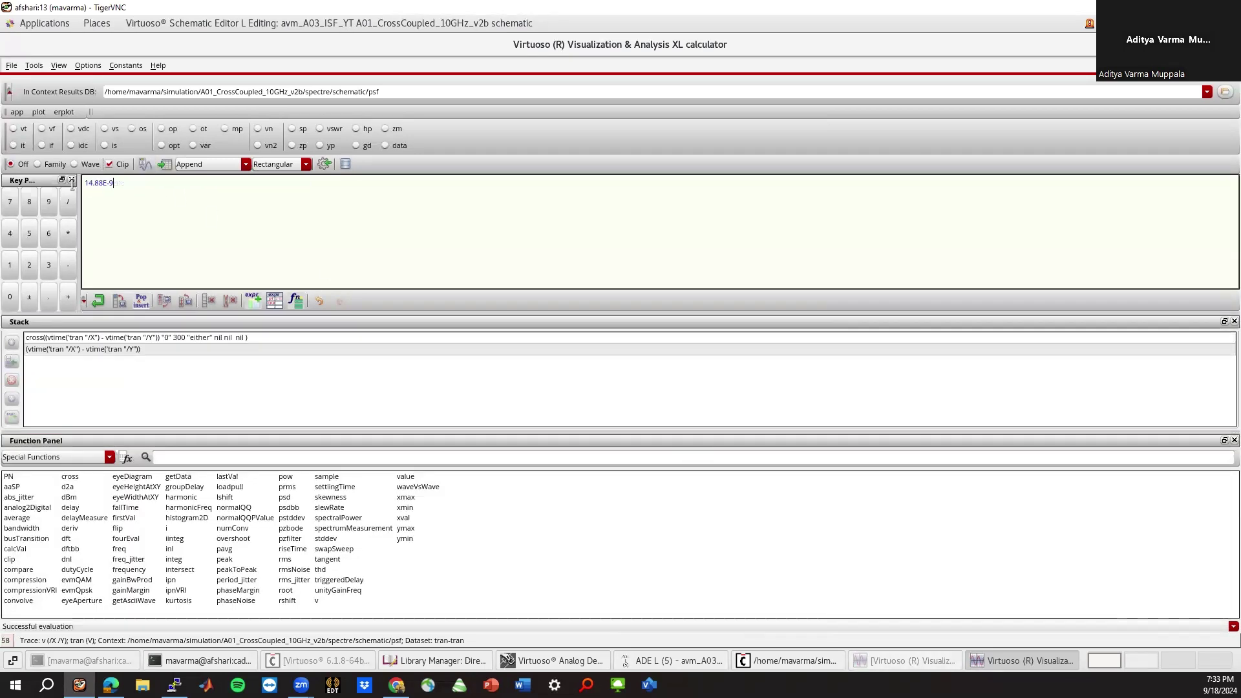
Check the end of the waveform, recall the cross expression from the stack, and evaluate it with edge number 320.
click(866, 658)
mouse_move(726, 561)
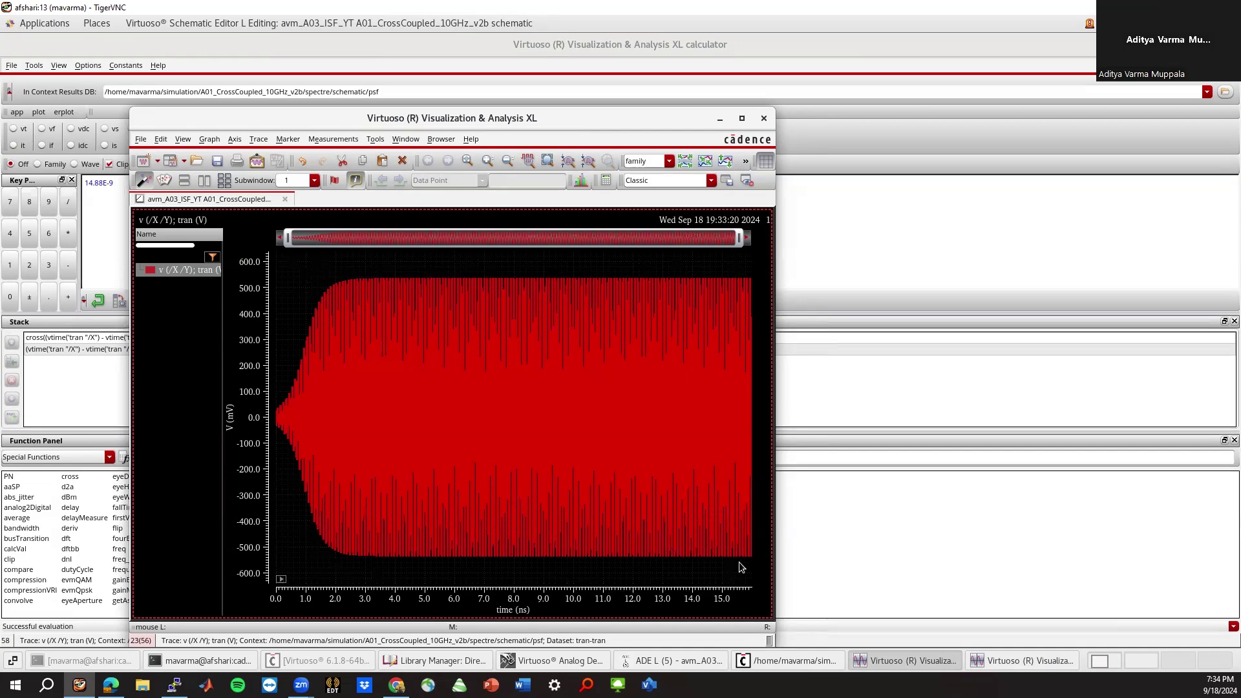
click(877, 660)
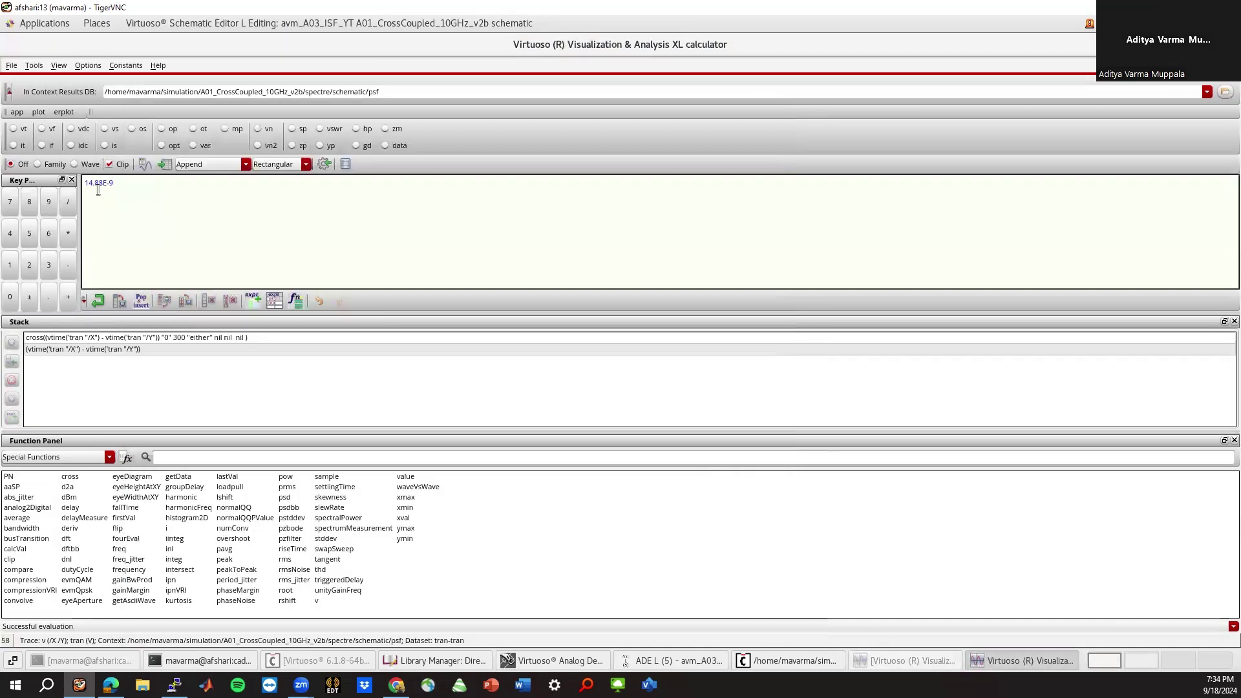
click(154, 337)
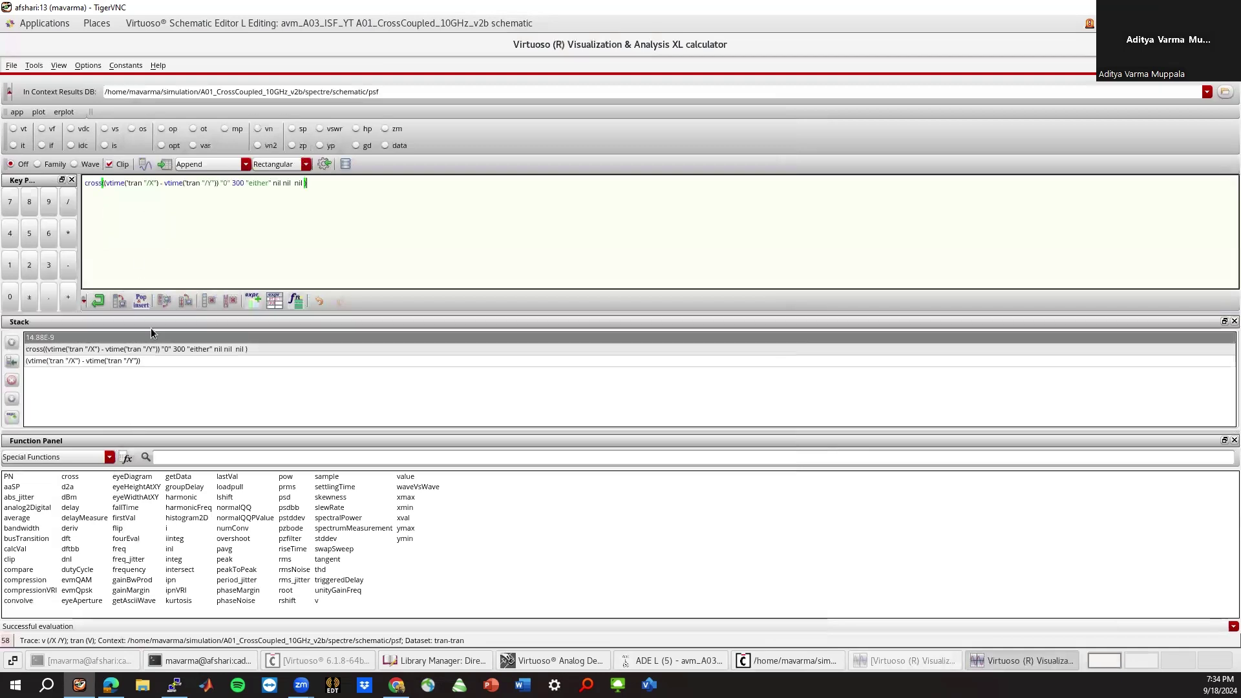
click(237, 184)
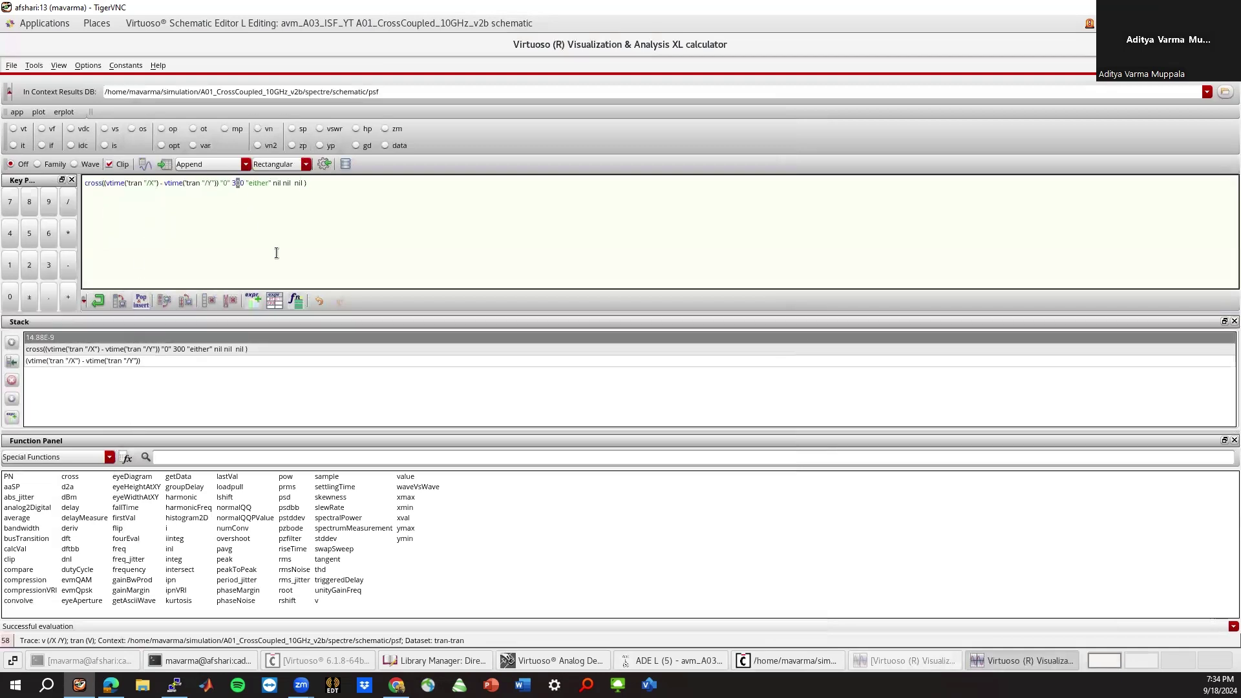
text(2)
key(Return)
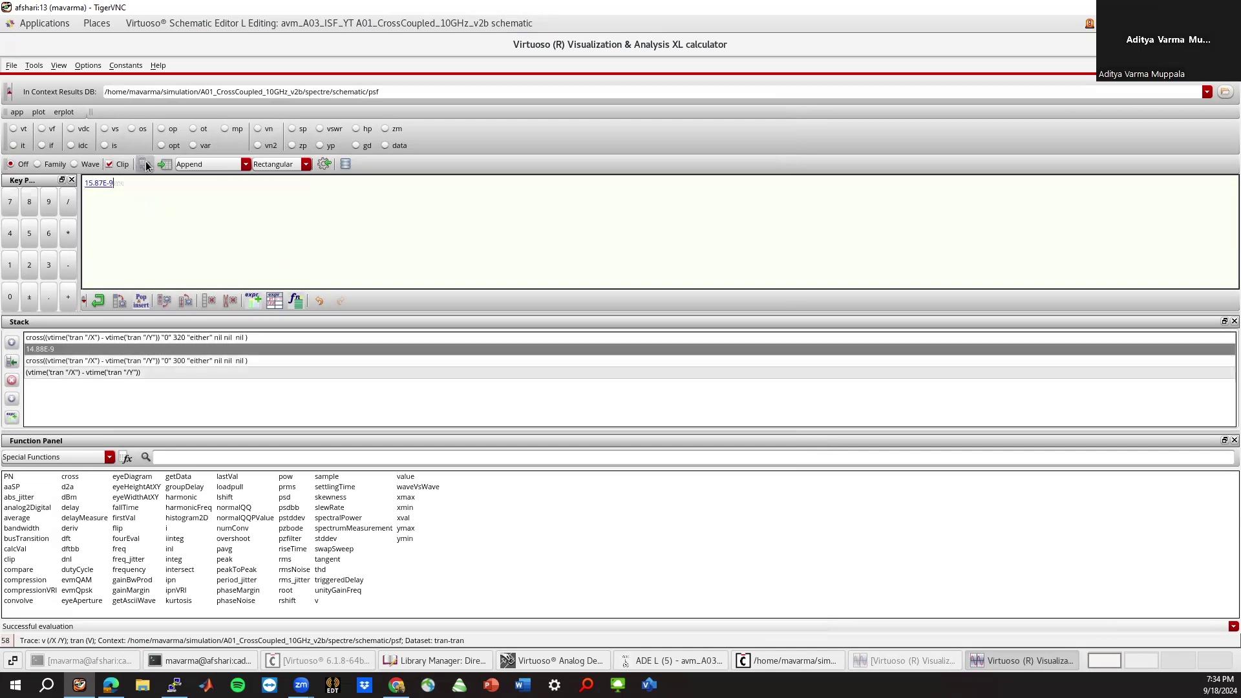
Inspect the waveform's last cycles before 16 ns, and evaluate the cross expression with edge number 315.
click(880, 658)
right_drag(733, 564, 754, 260)
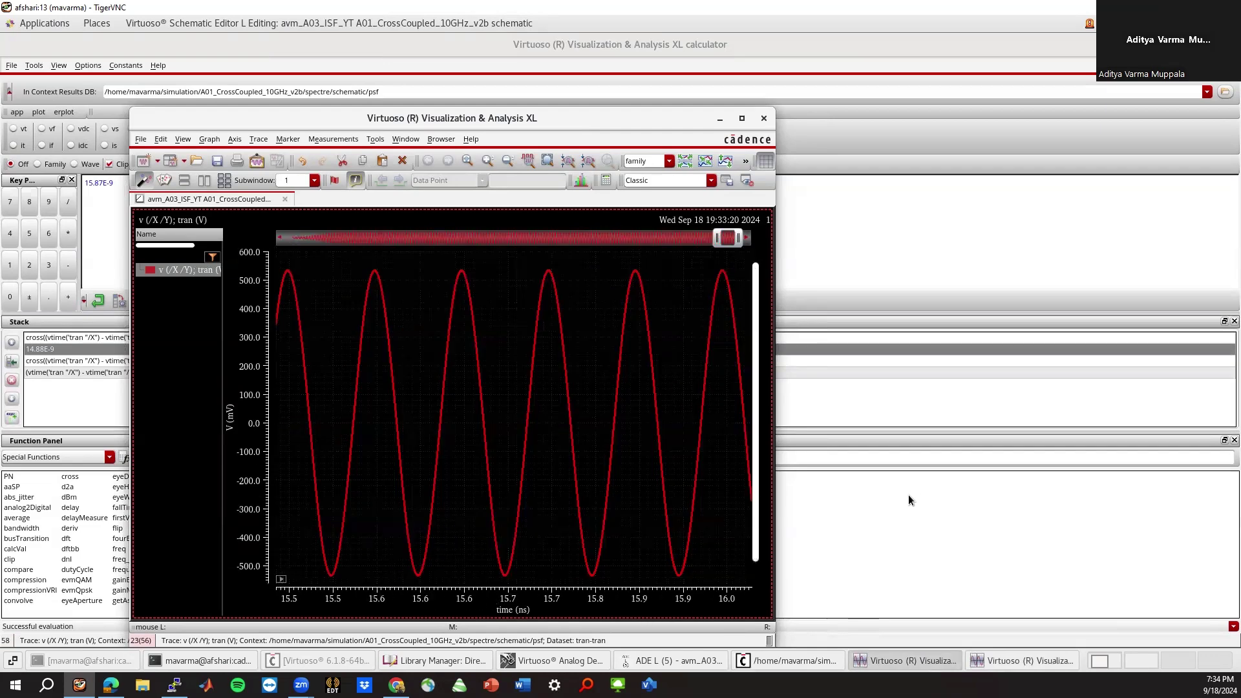
click(898, 526)
double_click(216, 338)
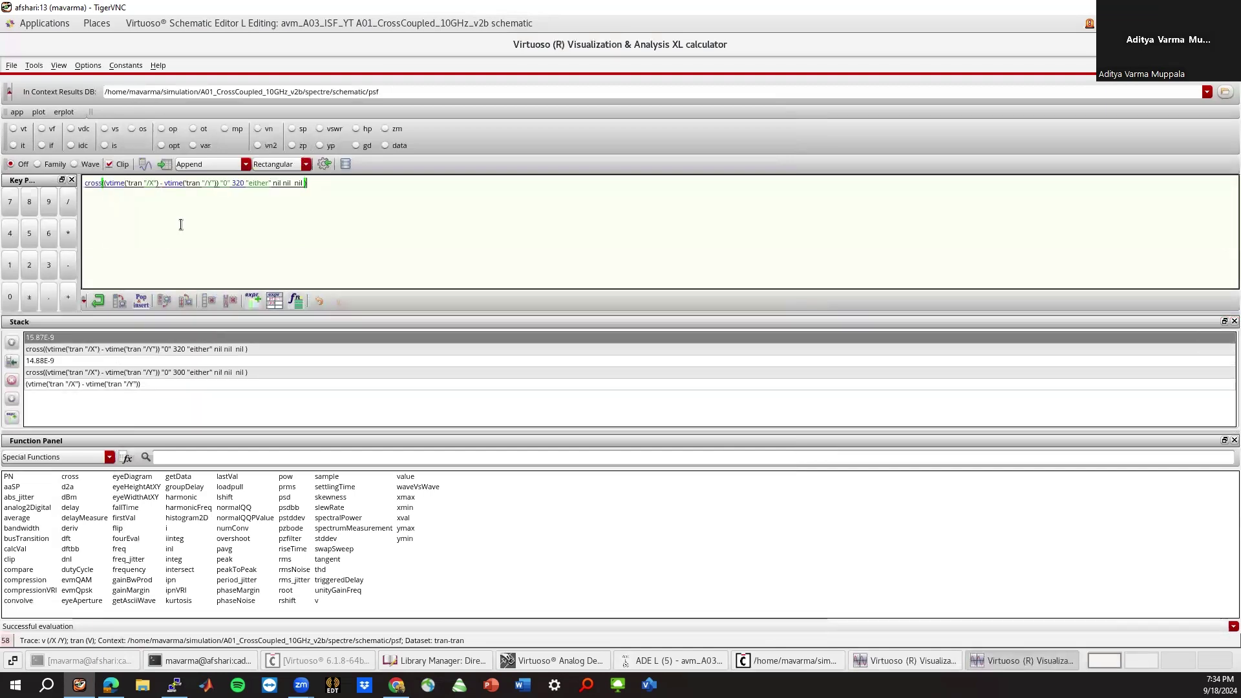
drag(244, 183, 237, 184)
text(15)
click(144, 164)
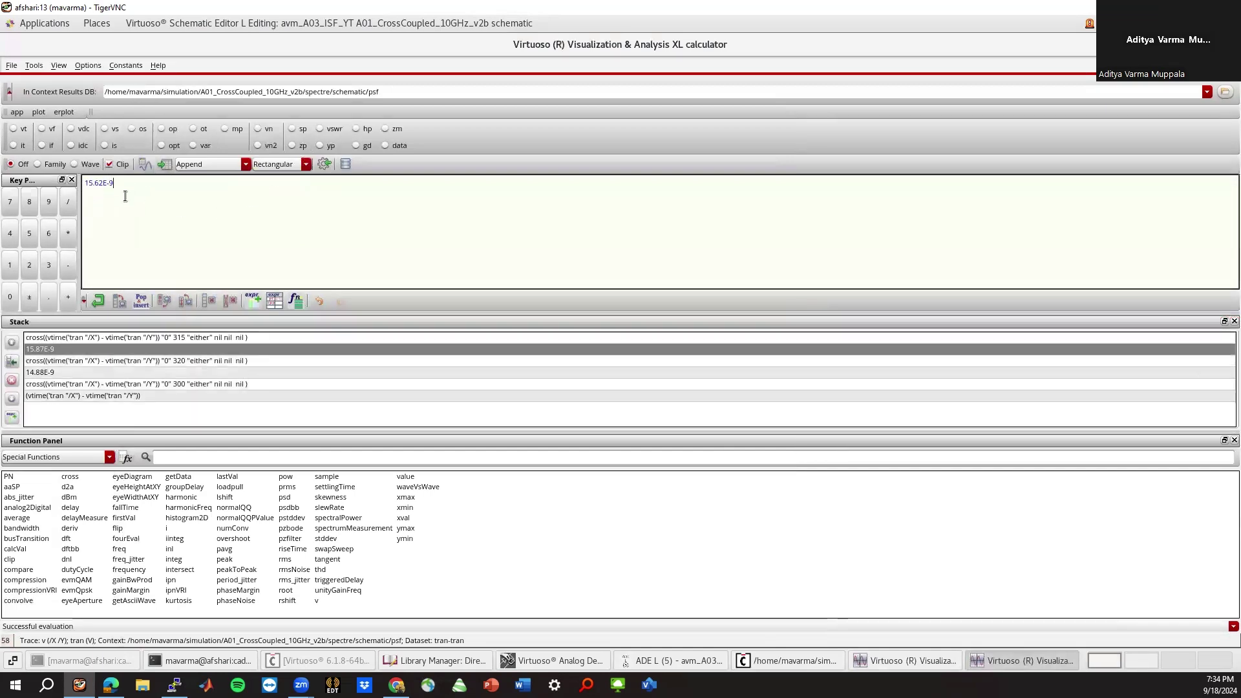
Set the calculator's significant digits to 12 and re-evaluate the cross expression for edge 315.
double_click(190, 338)
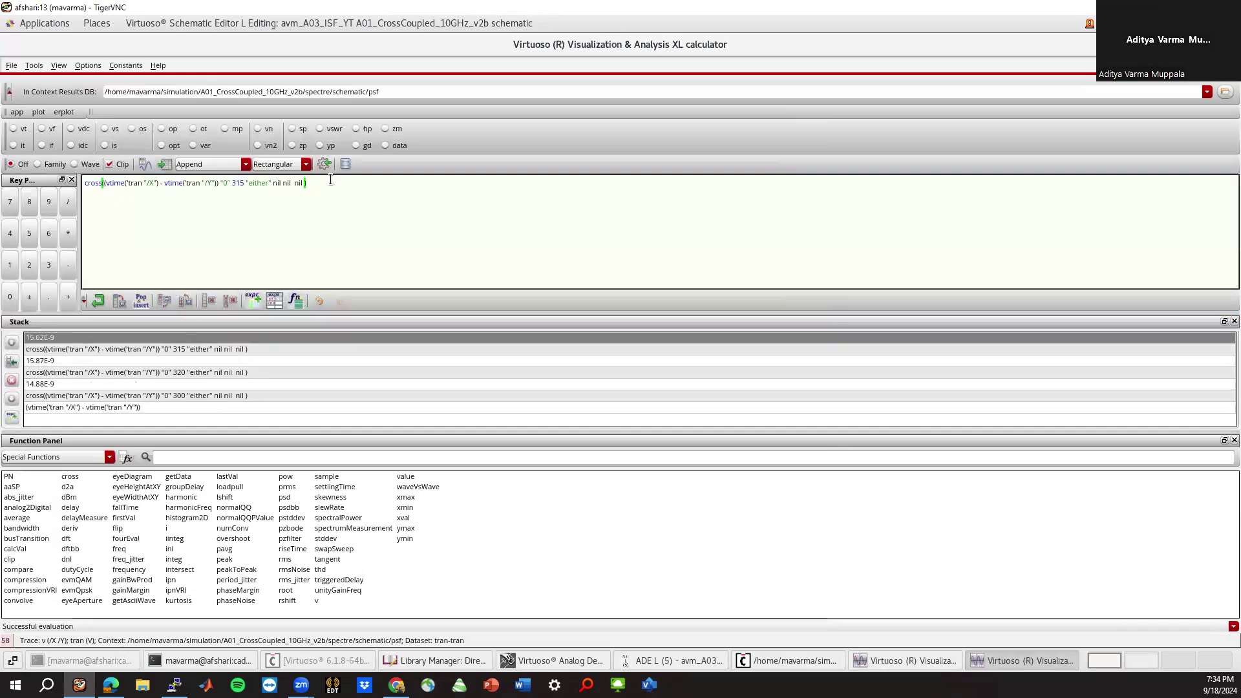
click(145, 164)
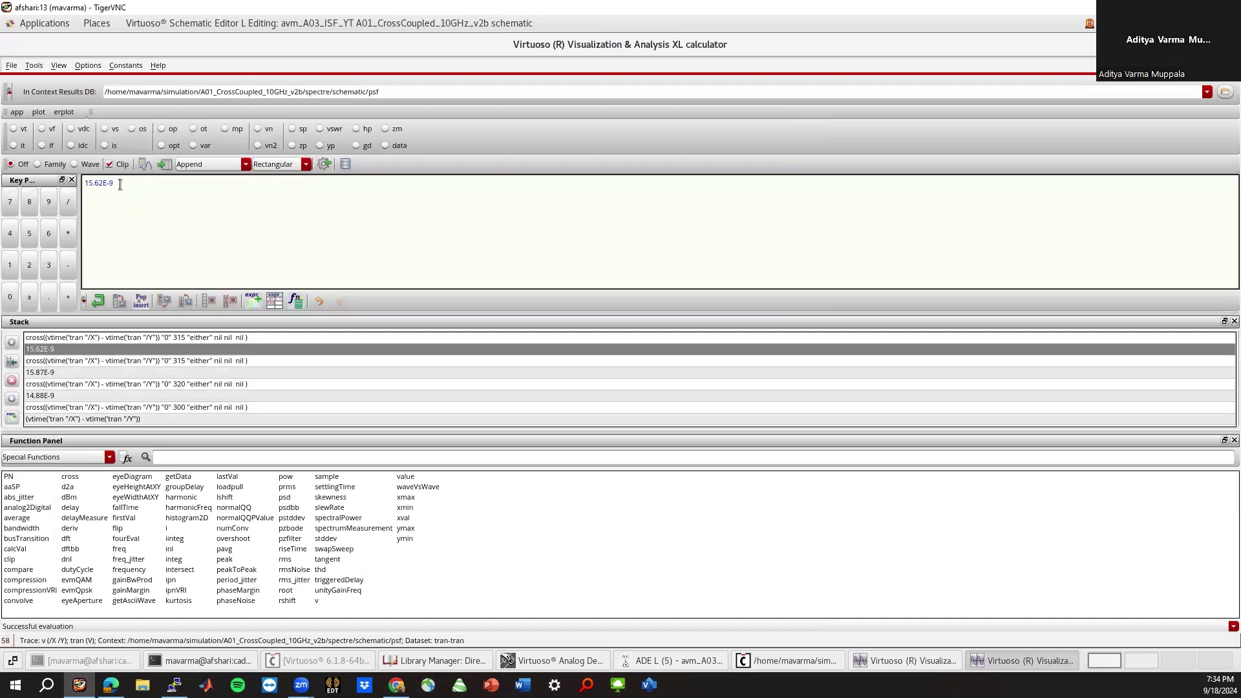
click(88, 65)
mouse_move(113, 115)
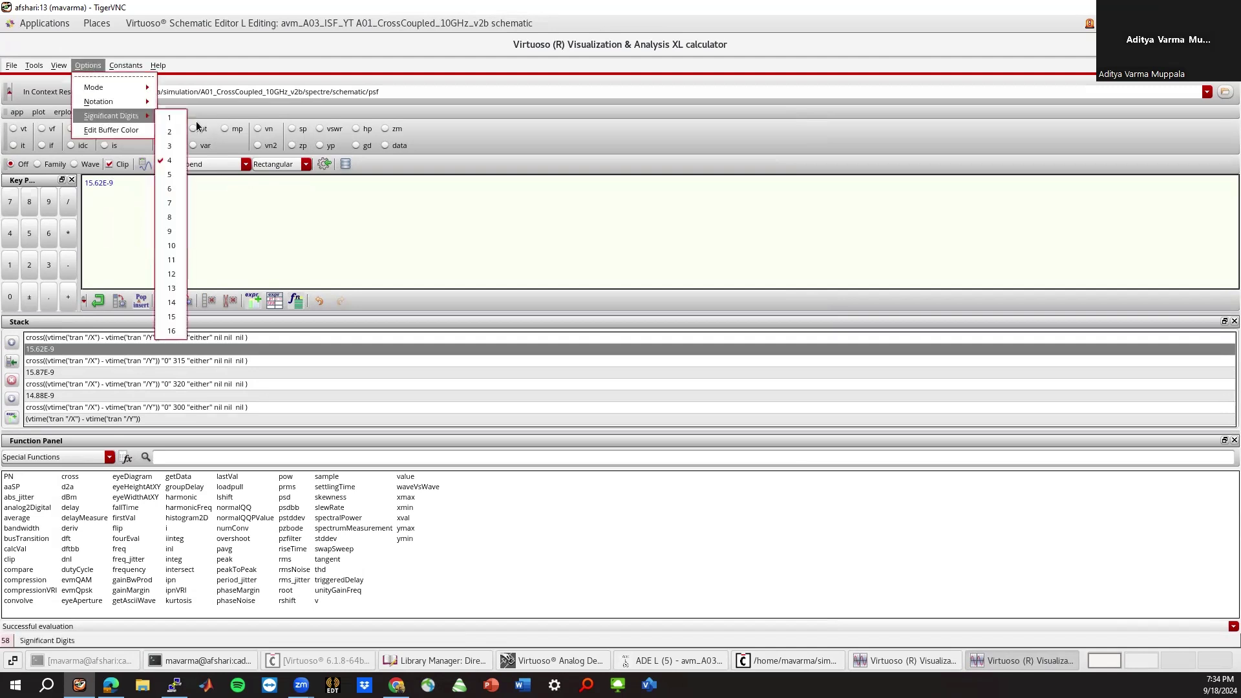
click(171, 274)
click(153, 337)
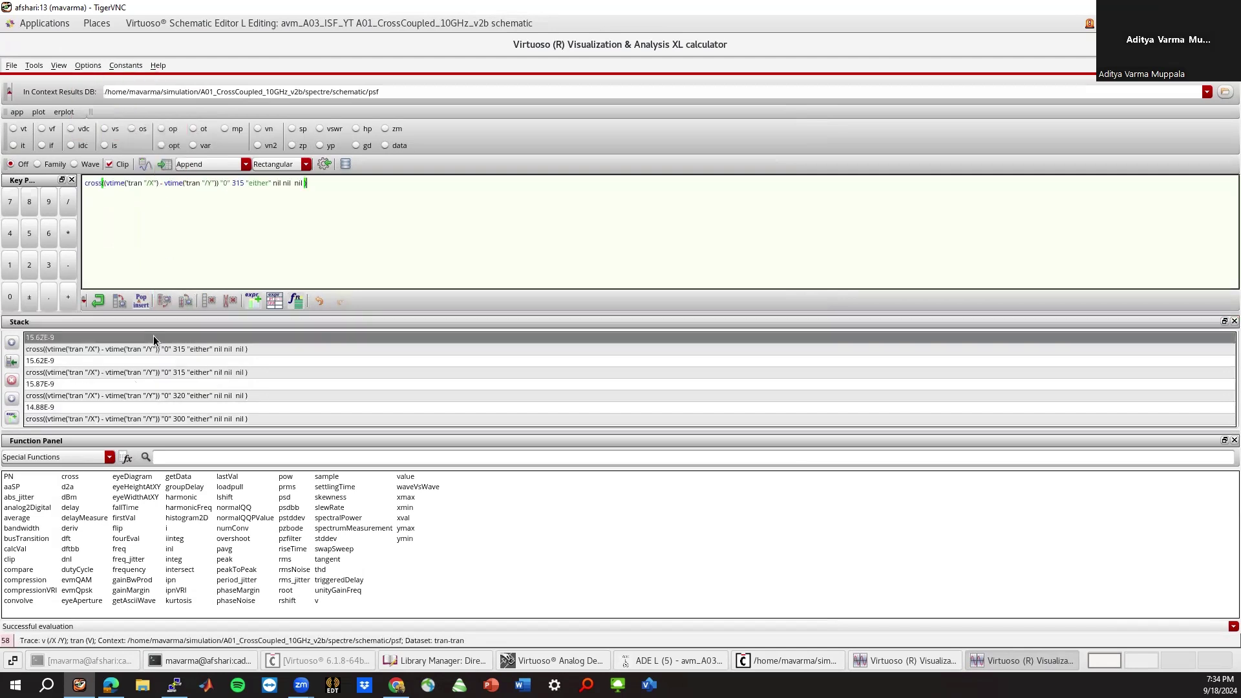
click(144, 164)
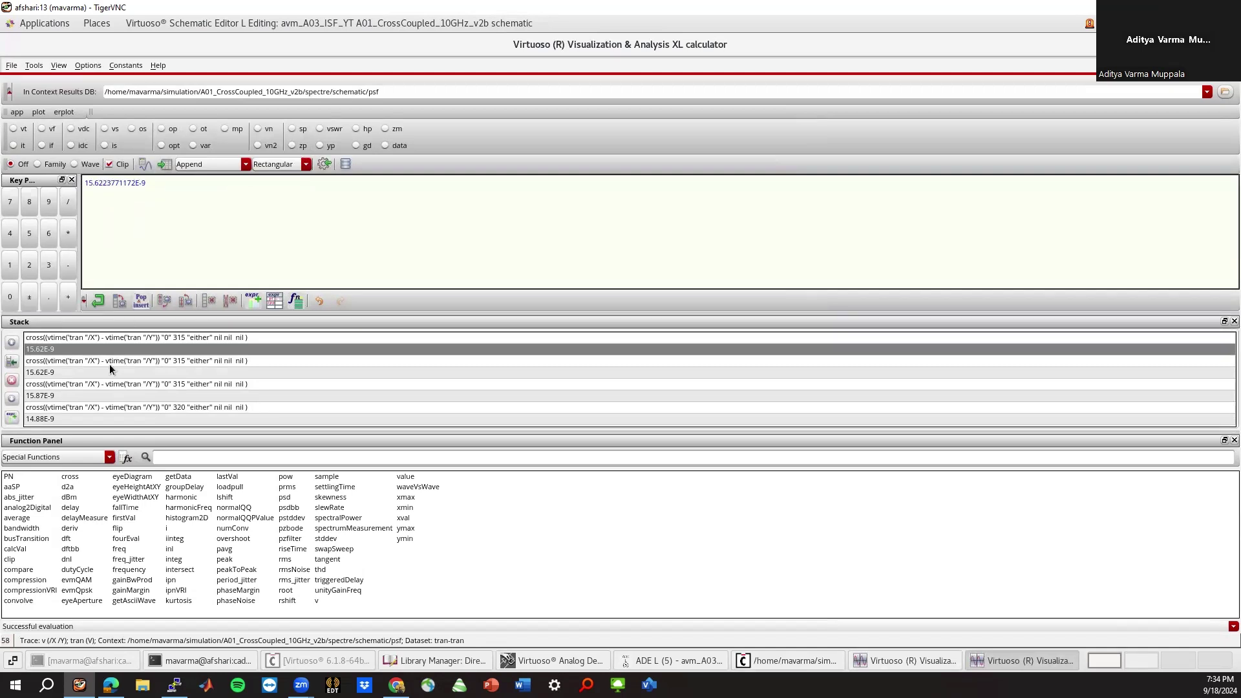
Recall the edge 315 cross expression from the stack, evaluate it once more, and copy the resulting crossing time.
click(114, 338)
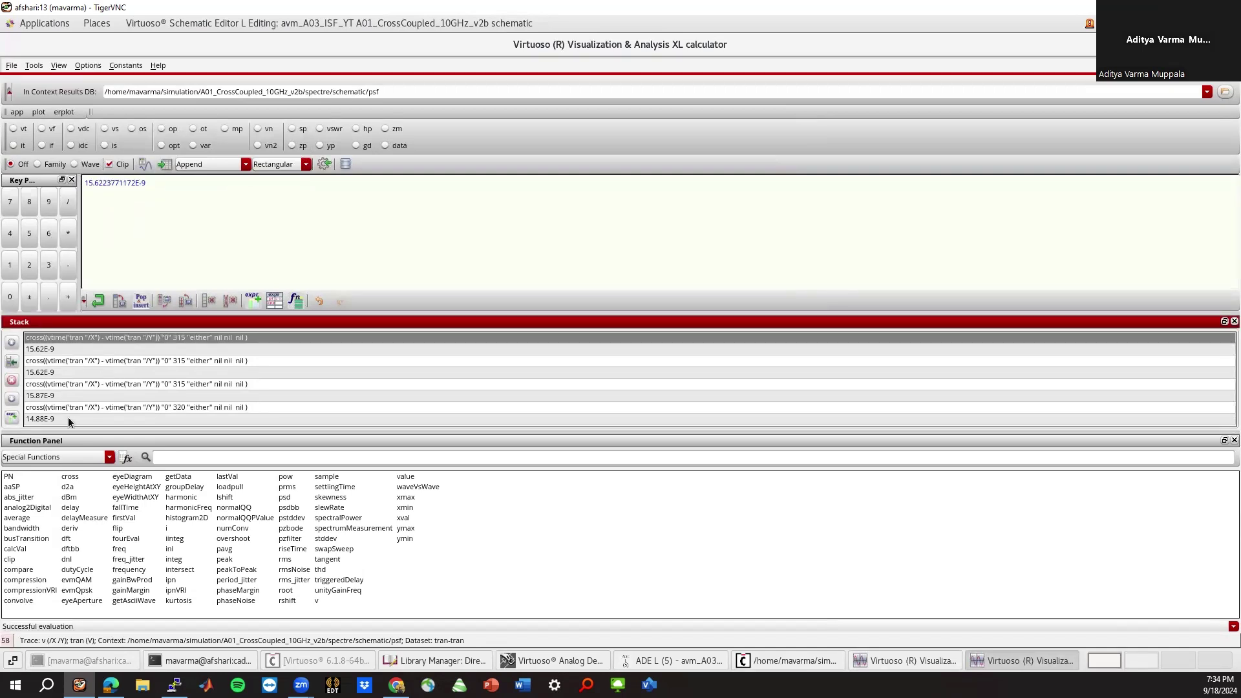
double_click(142, 338)
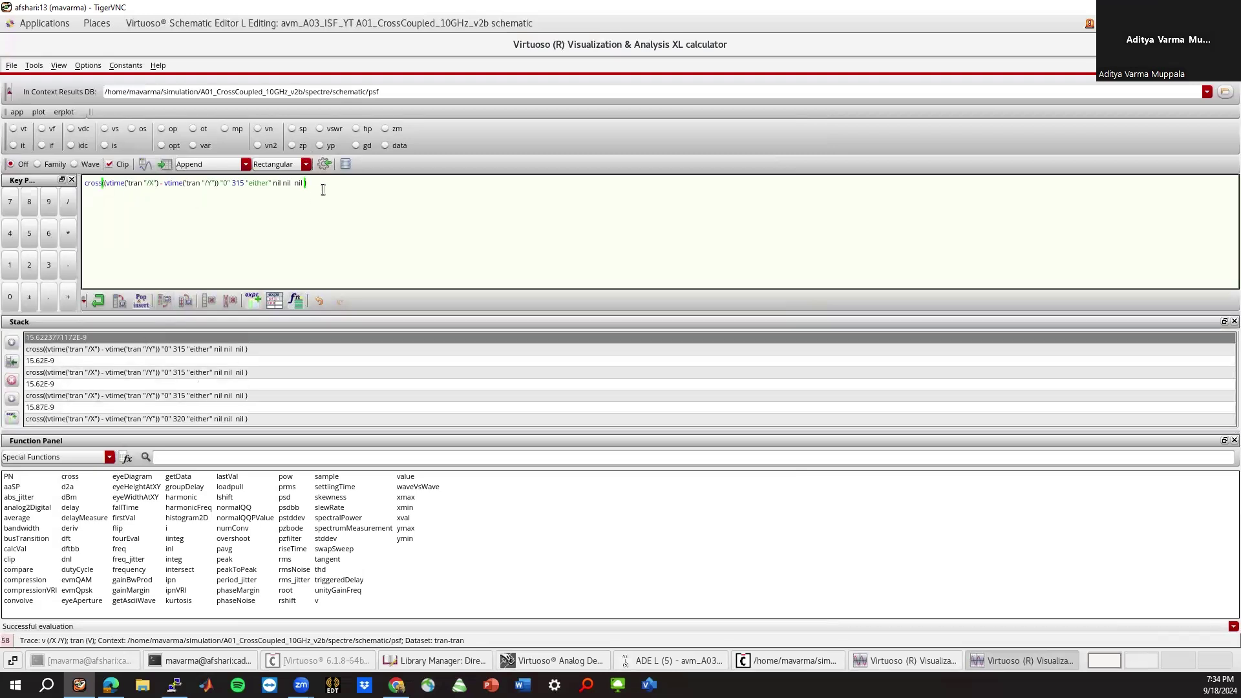
click(102, 183)
click(664, 665)
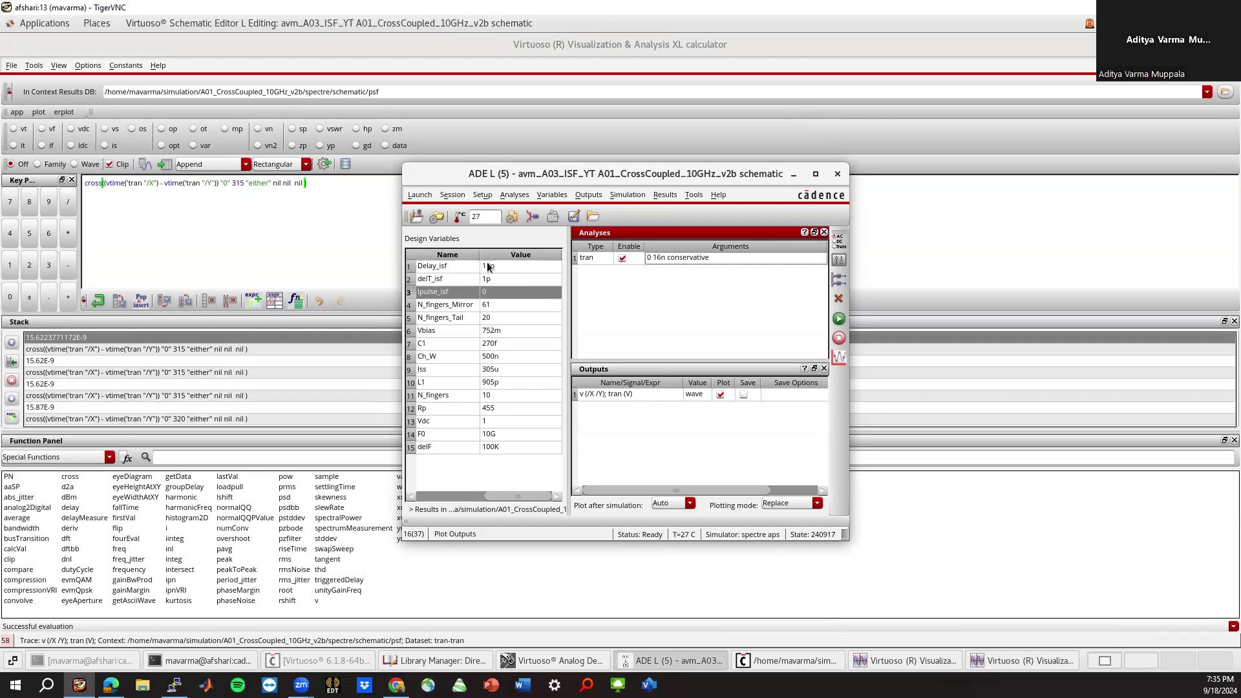
click(141, 219)
click(145, 165)
drag(151, 184, 73, 186)
key(ctrl+c)
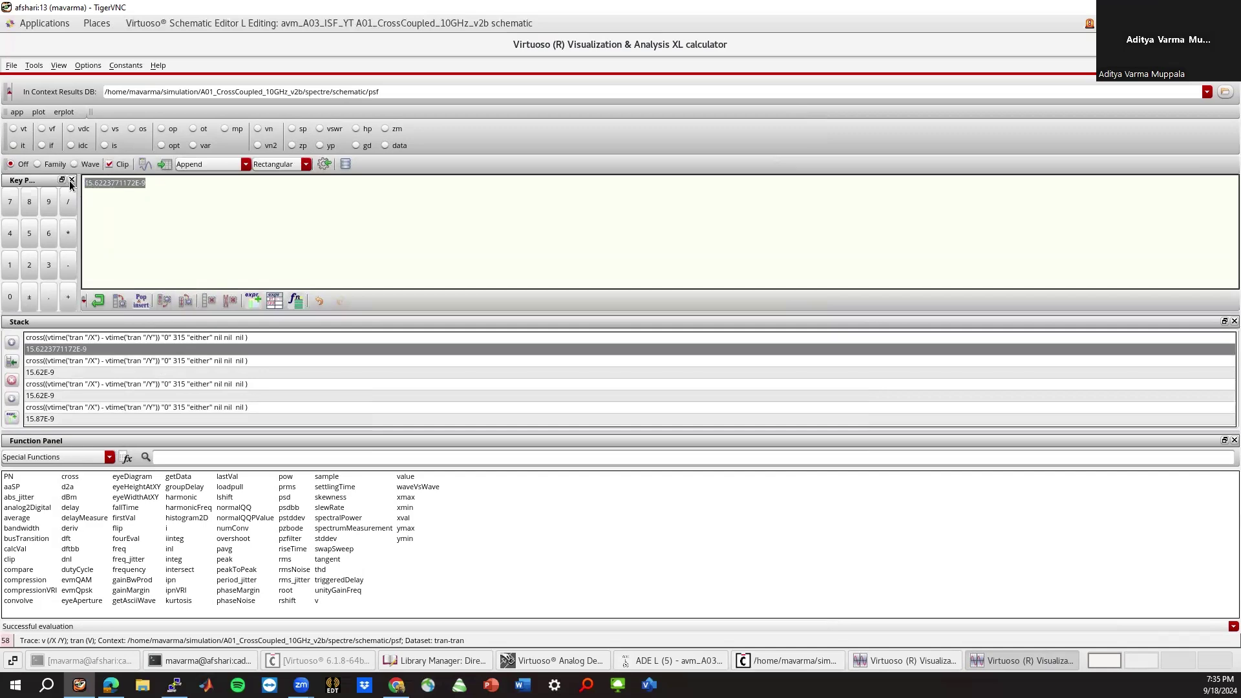
Add an output that subtracts the copied crossing time from the edge 315 cross expression, and run the simulation.
click(191, 195)
click(1228, 44)
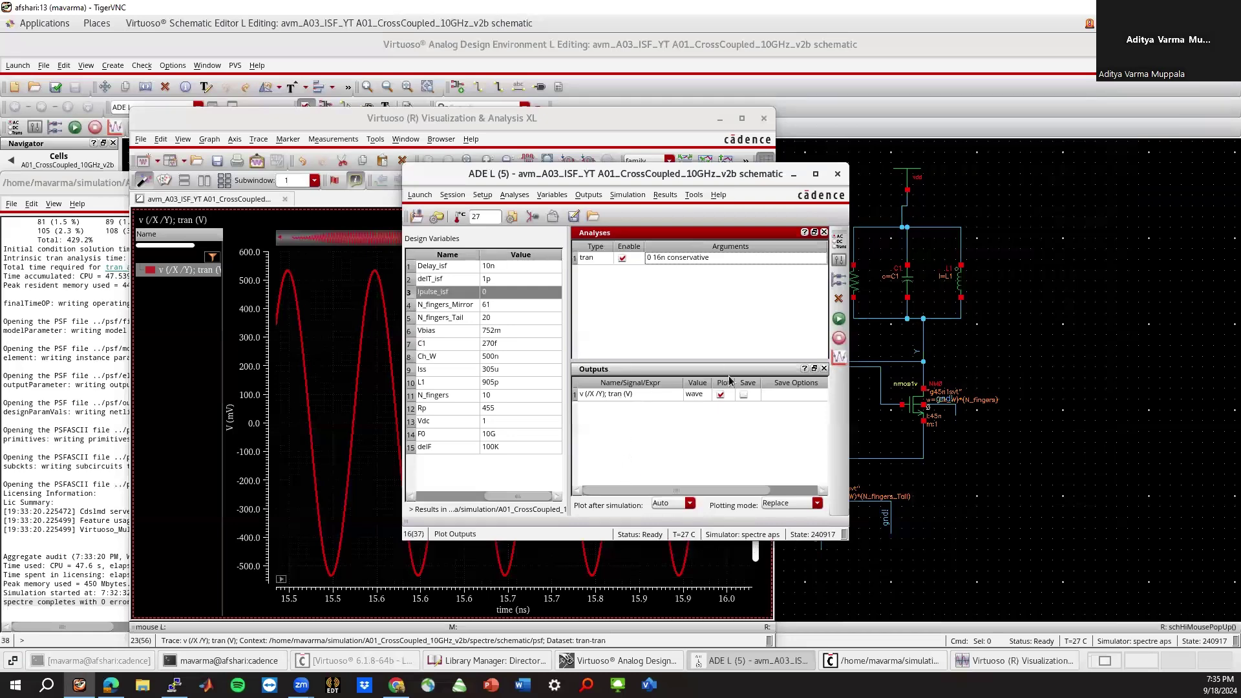
right_click(633, 393)
click(661, 405)
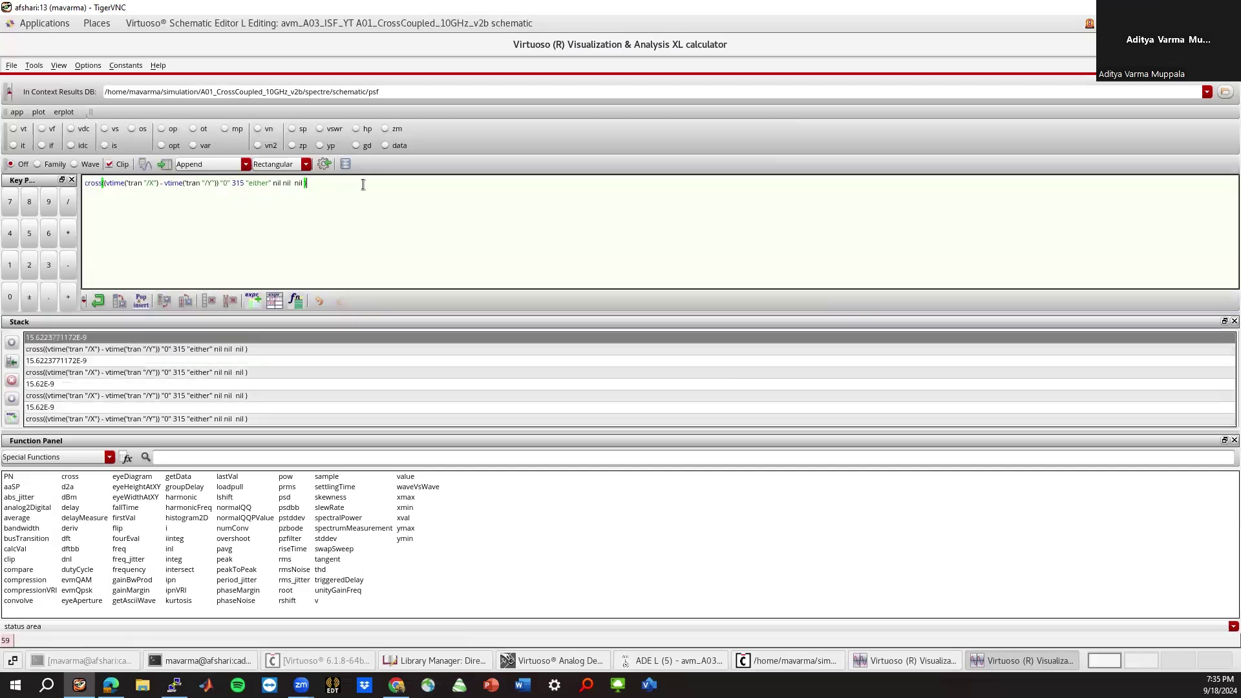
text(-)
key(ctrl+v)
click(1227, 45)
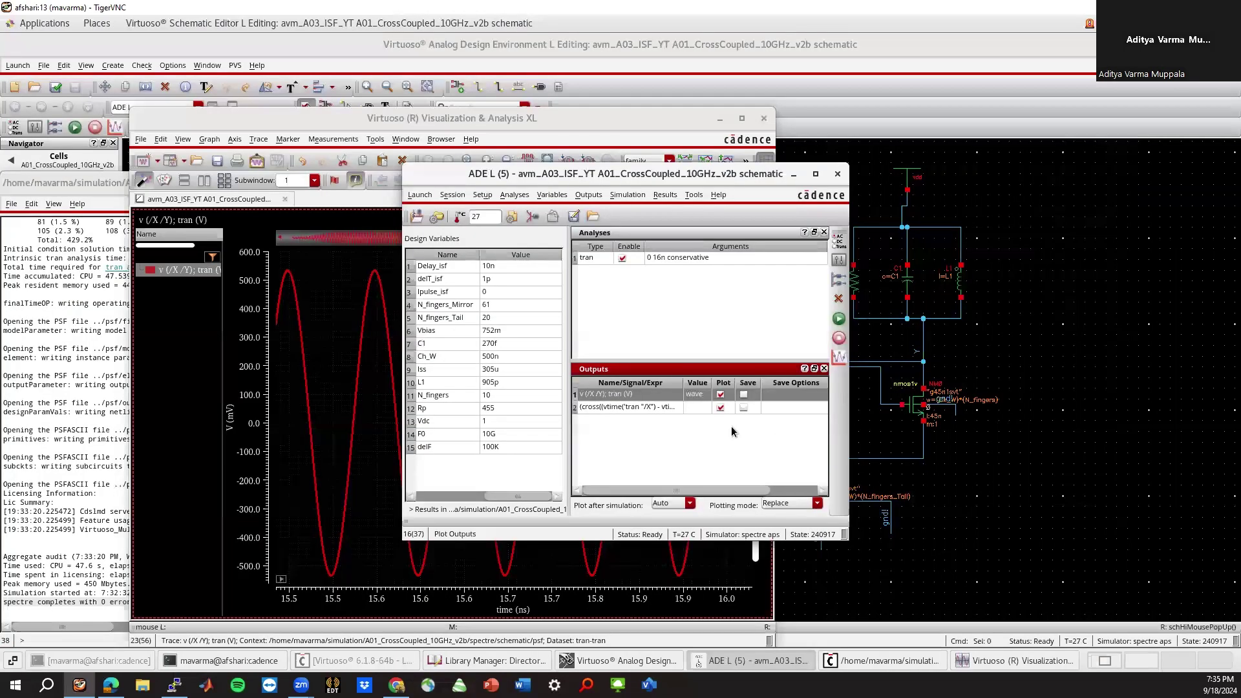
click(836, 322)
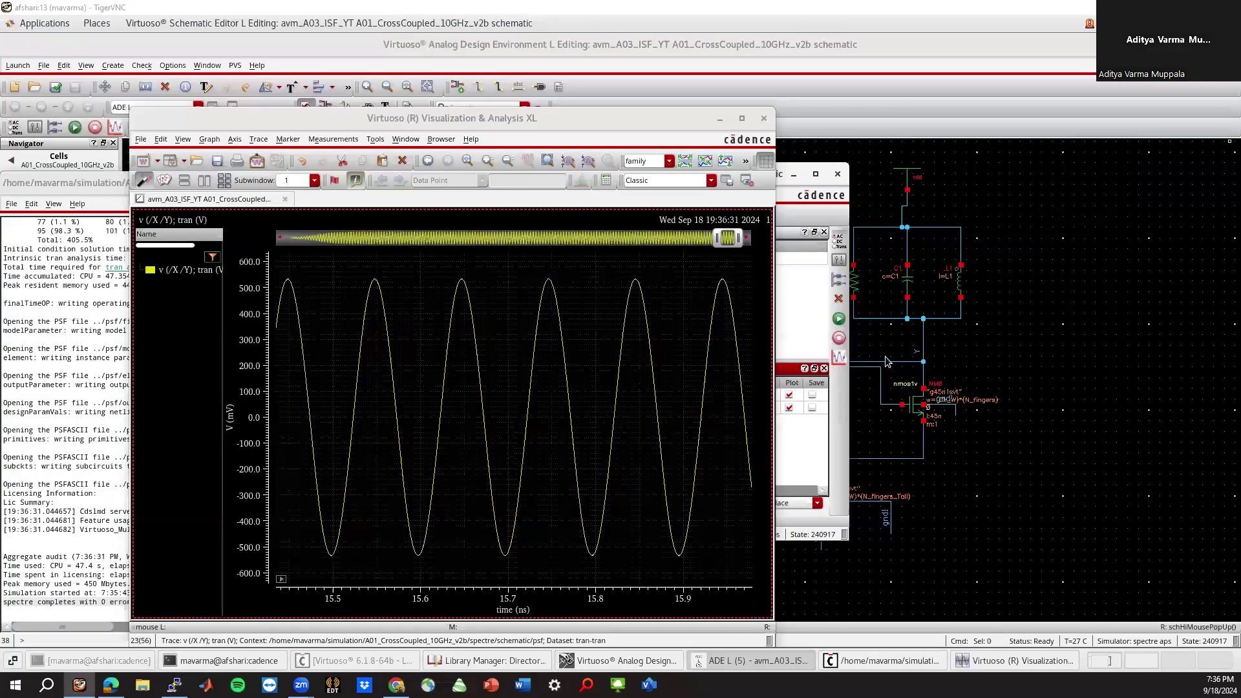
click(764, 118)
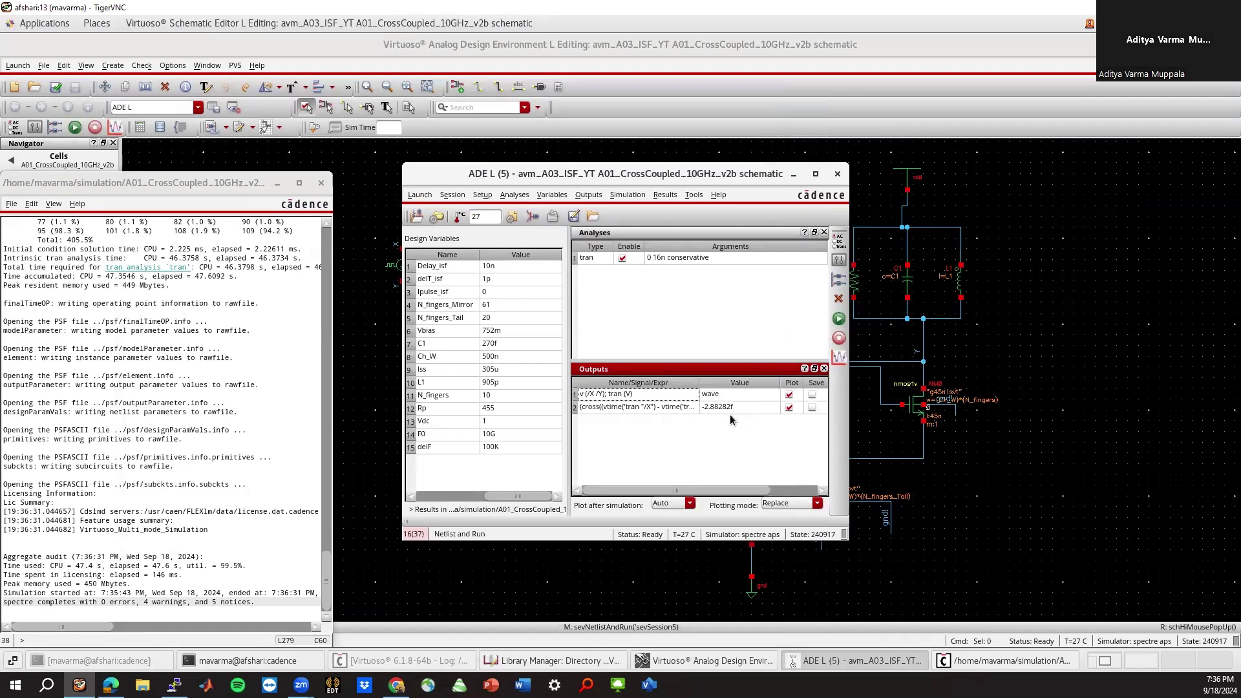
Replace the truncated reference time in the cross output's expression with the full value 15.6223771172E-9.
double_click(667, 407)
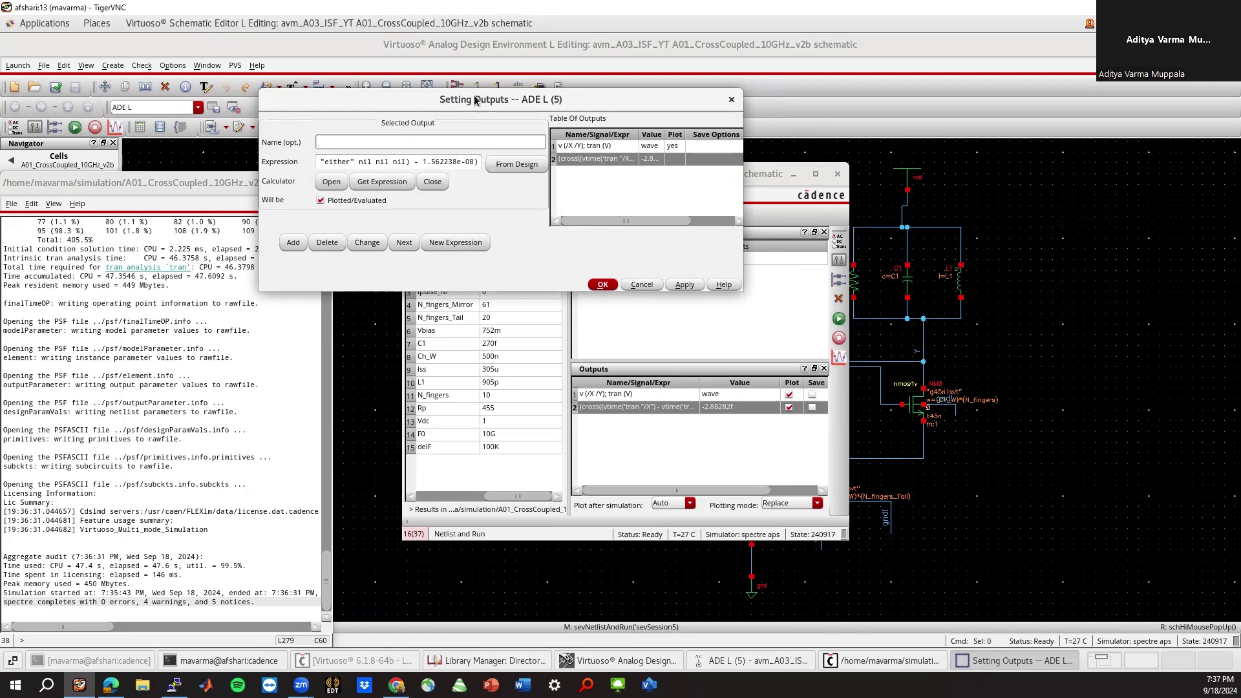
drag(474, 100, 646, 280)
drag(645, 342, 593, 342)
key(ctrl+v)
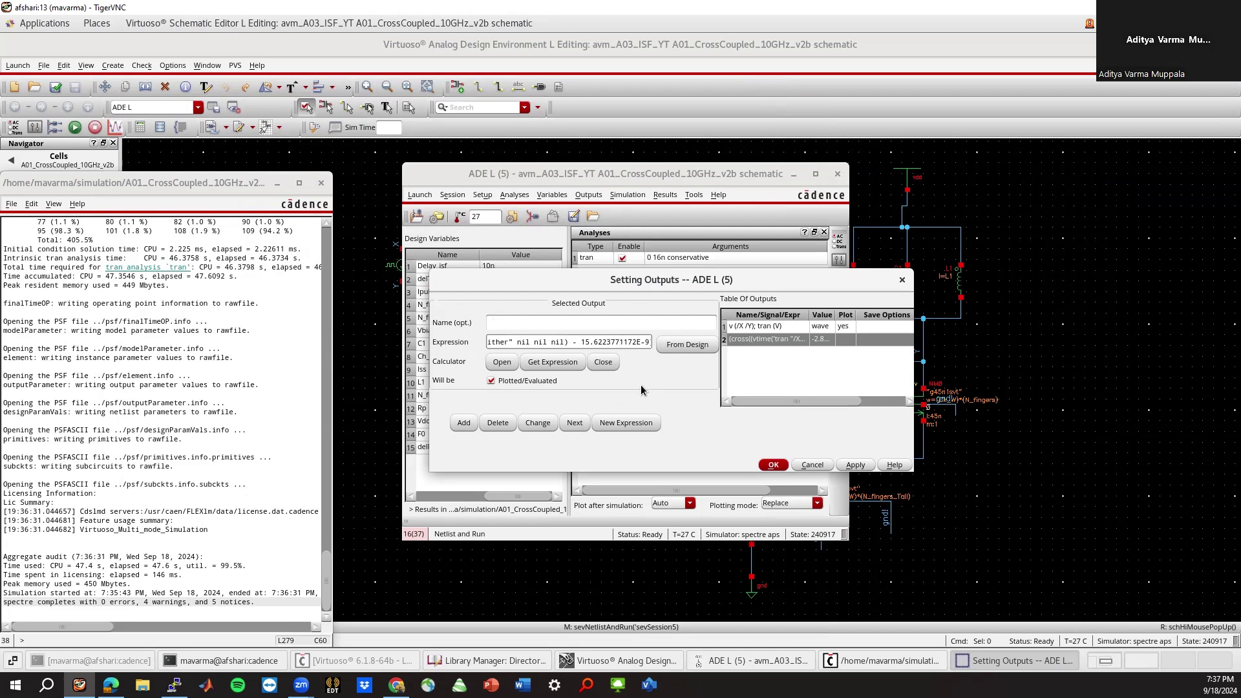
Split the subtracted reference time in the expression into separate unit scales: 15.622n, 0.377p and 0.1172f.
text(n -)
key(End)
text(n)
key(Right)
key(Right)
key(Right)
key(Right)
key(Right)
key(Right)
key(Right)
key(Right)
key(Right)
key(Right)
key(Right)
key(Right)
key(BackSpace)
key(BackSpace)
key(BackSpace)
text(f)
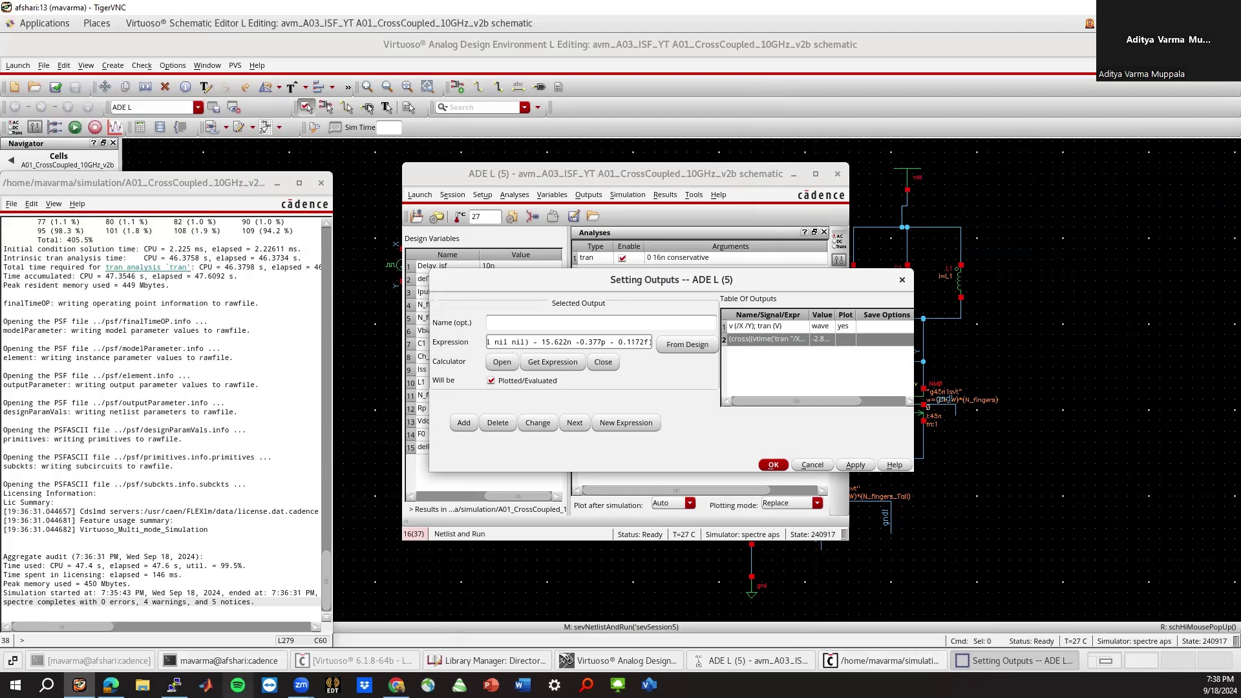
click(110, 684)
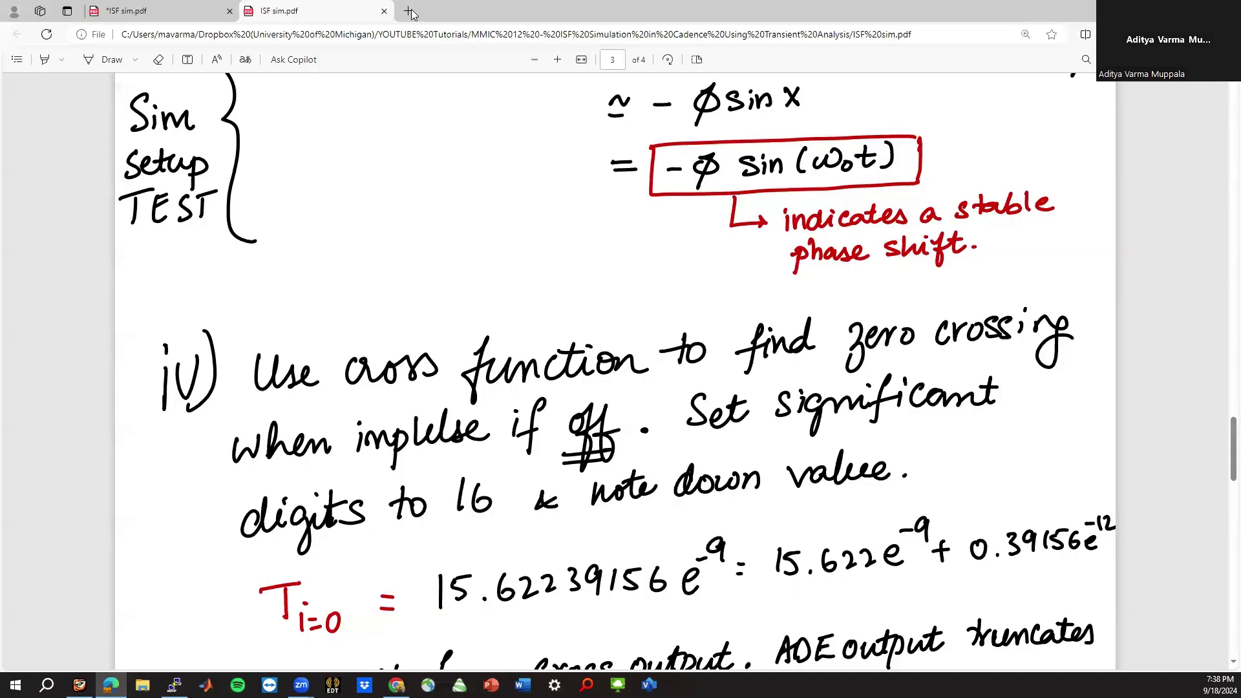
click(406, 12)
text(1.562238e-08)
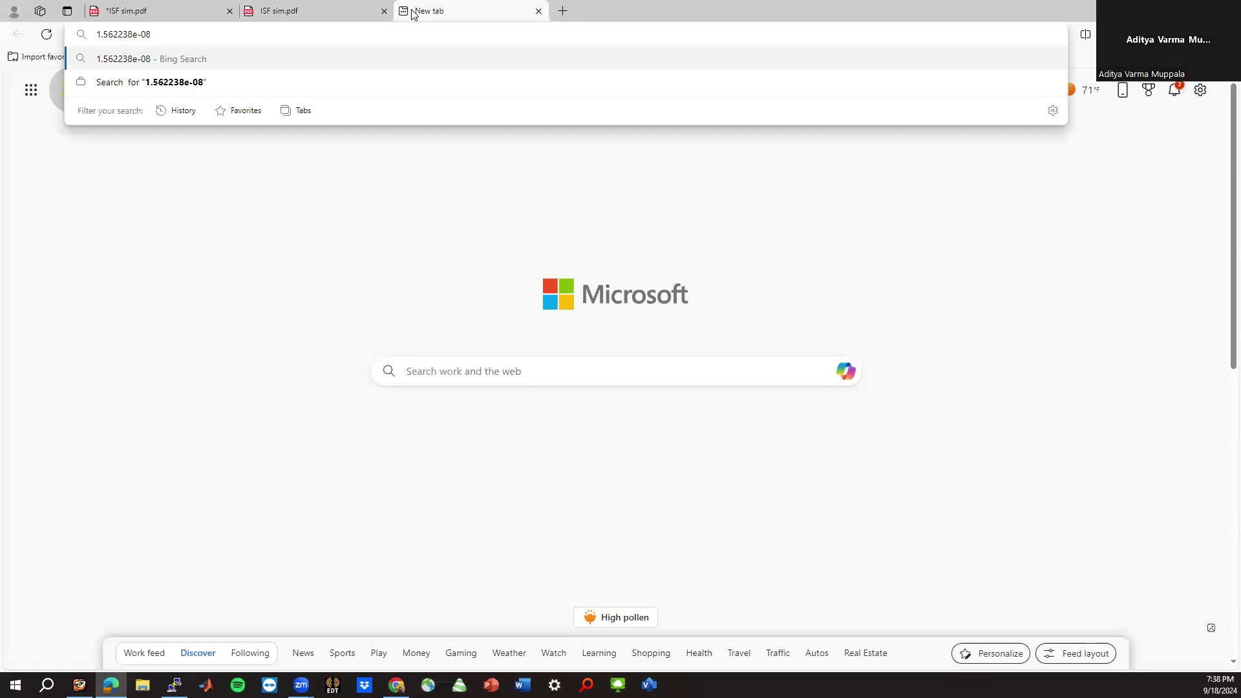
click(538, 11)
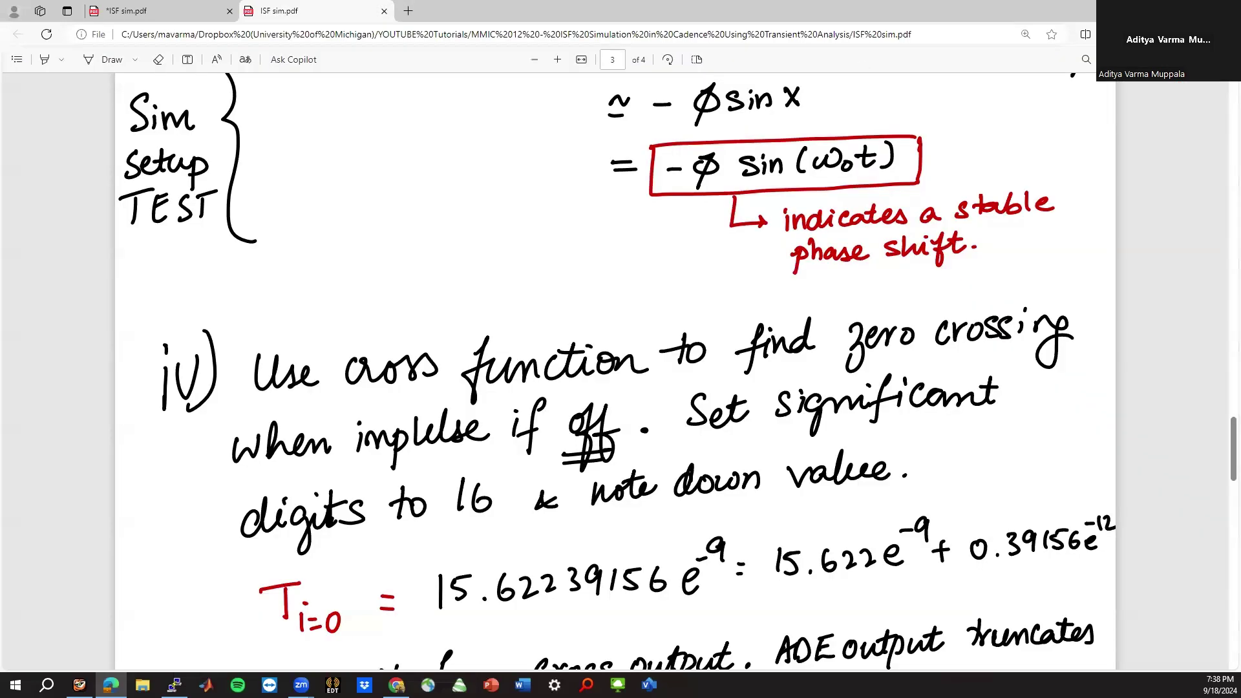
key(alt+Tab)
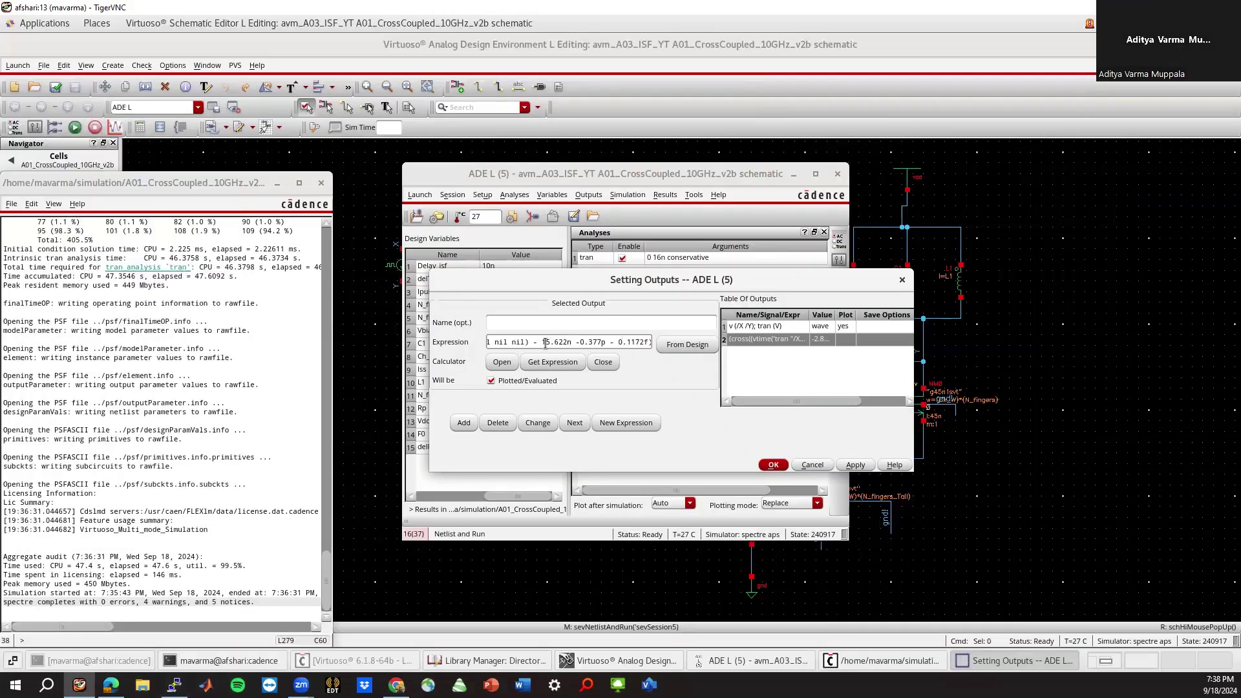
Paste the full crossing time ahead of the split terms for comparison, and remove it again.
click(528, 342)
key(ctrl+v)
key(Right)
key(Right)
key(Right)
key(Right)
key(Right)
key(Right)
key(Right)
key(Right)
key(Right)
key(Right)
key(Right)
key(Right)
key(Right)
text(- 0.1172f))
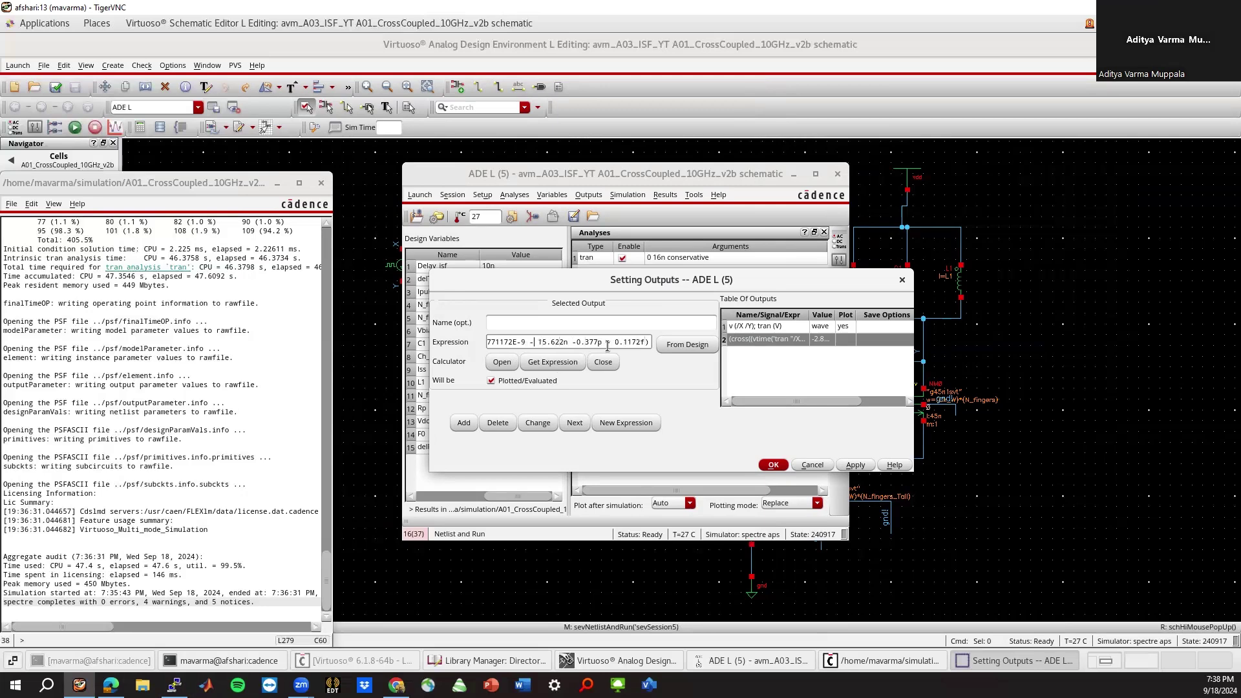
key(BackSpace)
key(BackSpace)
key(BackSpace)
key(BackSpace)
key(BackSpace)
key(BackSpace)
key(BackSpace)
key(BackSpace)
key(BackSpace)
key(BackSpace)
key(BackSpace)
key(BackSpace)
Apply the cross output expression ending in - 15.622n - 0.377p - 0.1172f, and rerun the simulation.
click(531, 342)
click(778, 465)
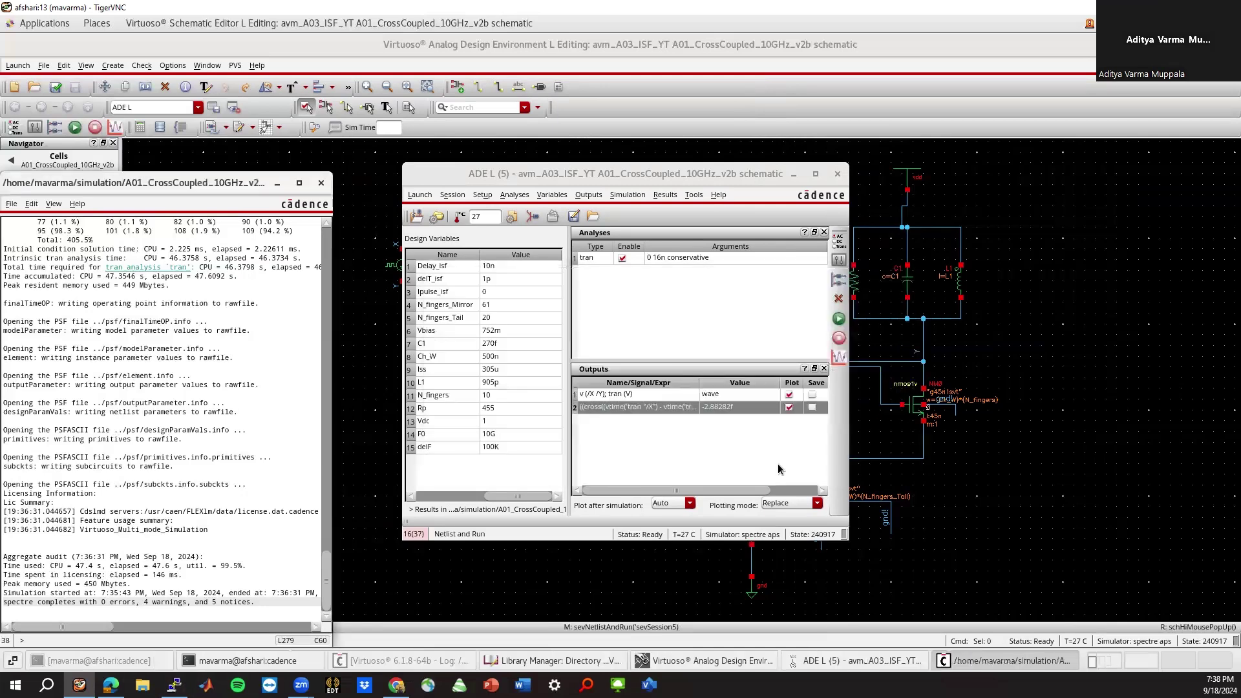
click(837, 319)
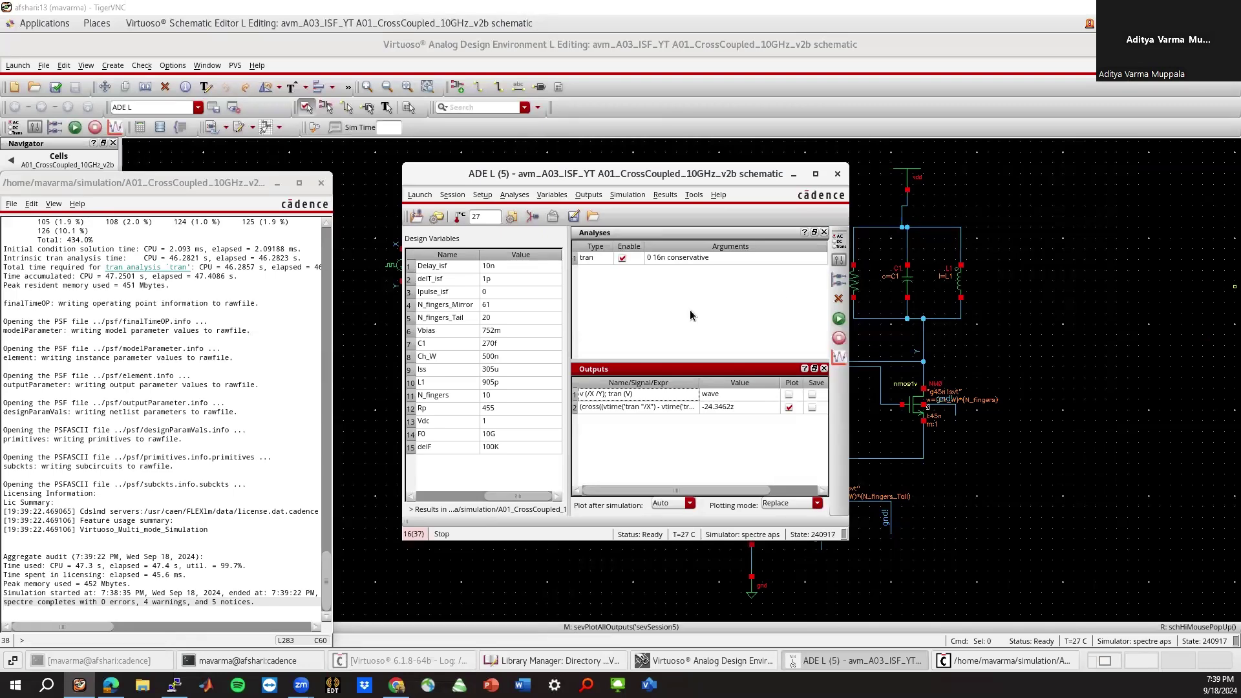
Reopen the cross output's expression to review its nano, pico and femto terms, and check the evaluated value in the outputs list.
double_click(619, 408)
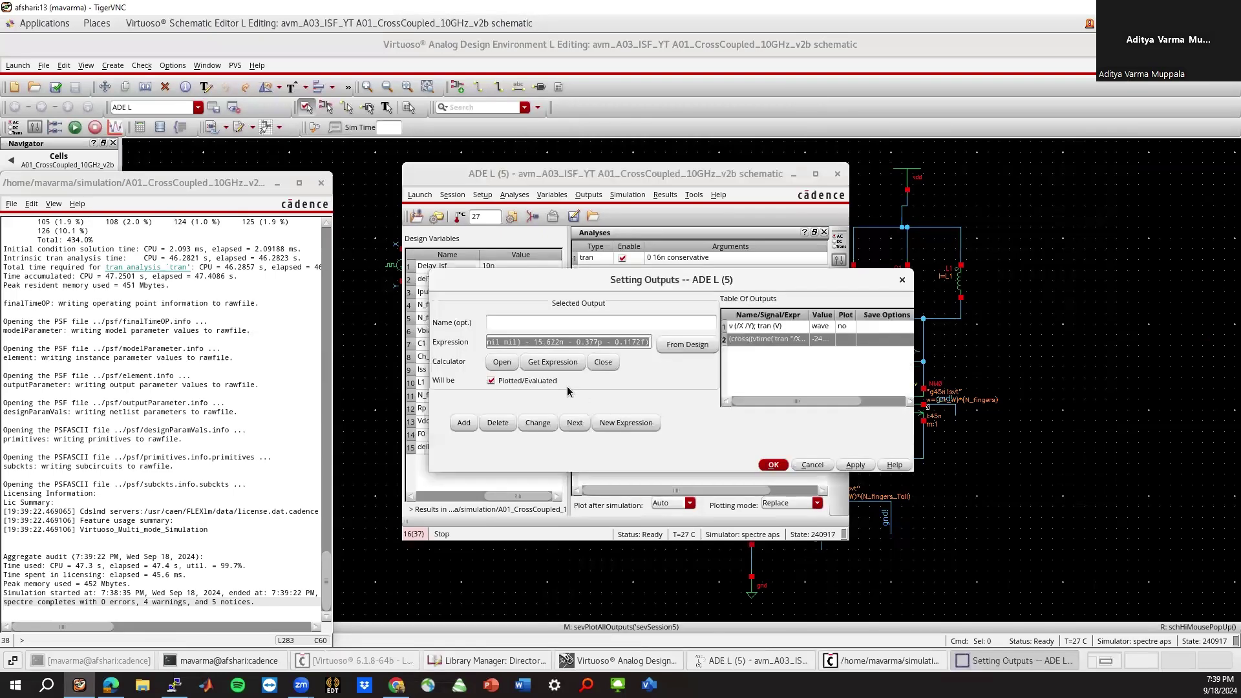
click(533, 345)
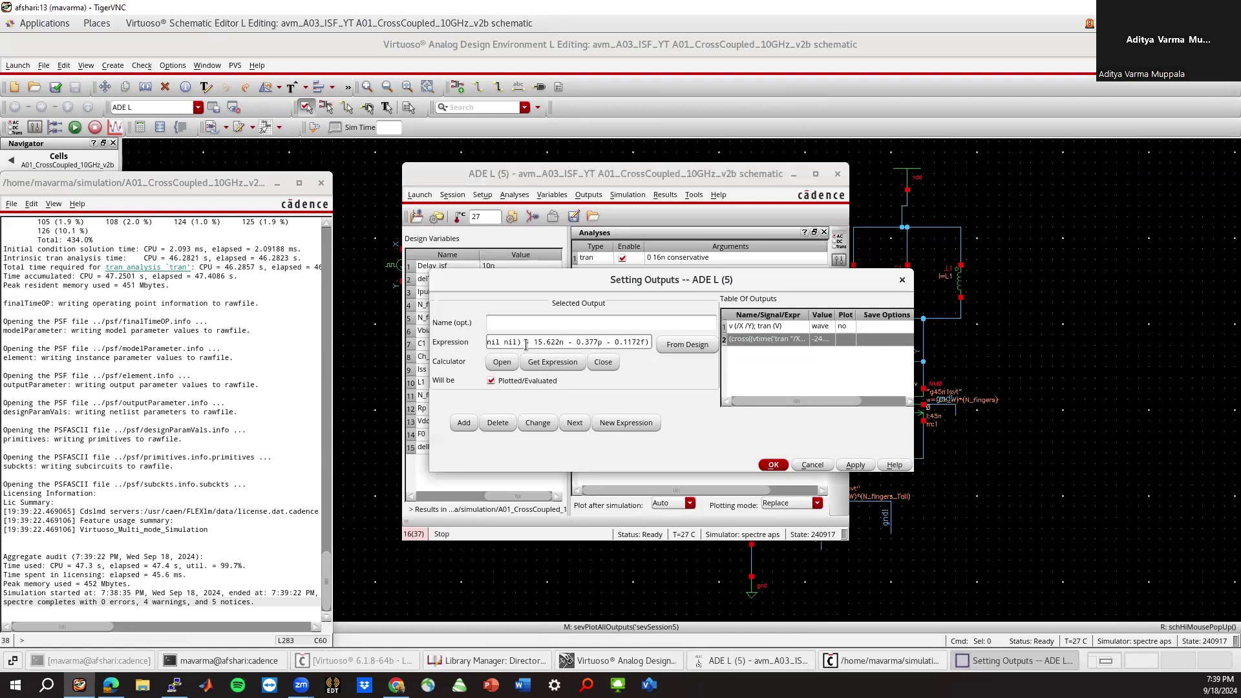
drag(573, 344, 619, 343)
click(650, 345)
click(776, 465)
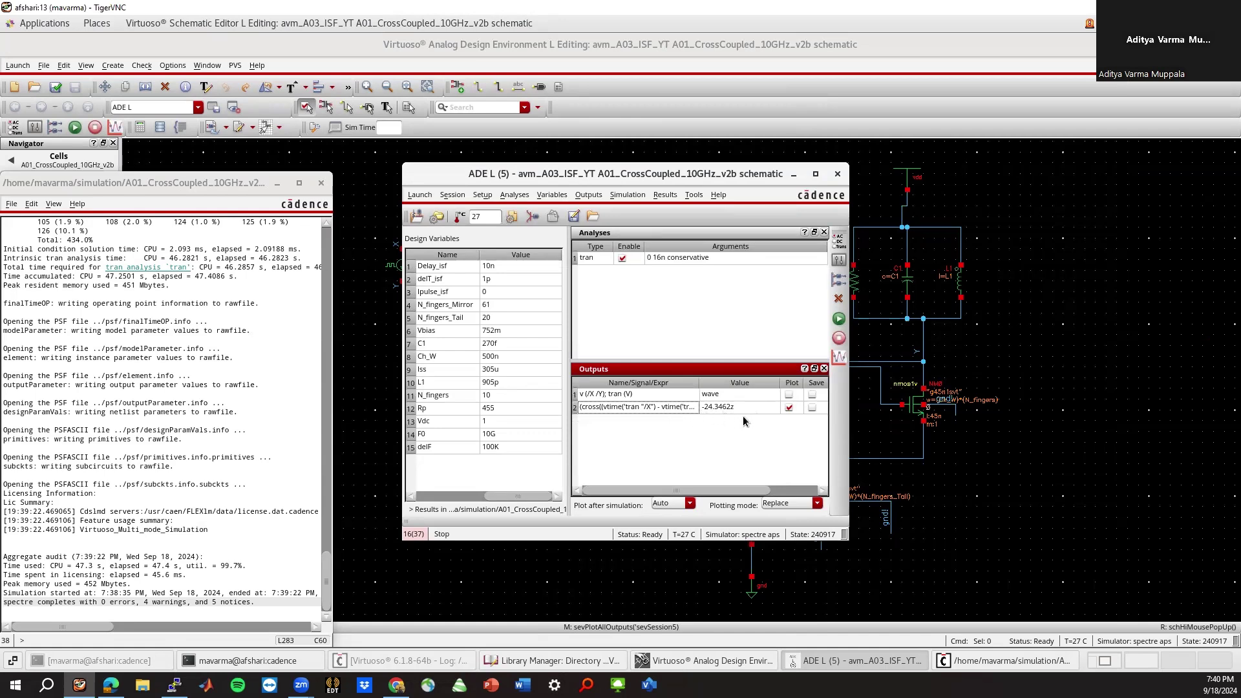
double_click(669, 406)
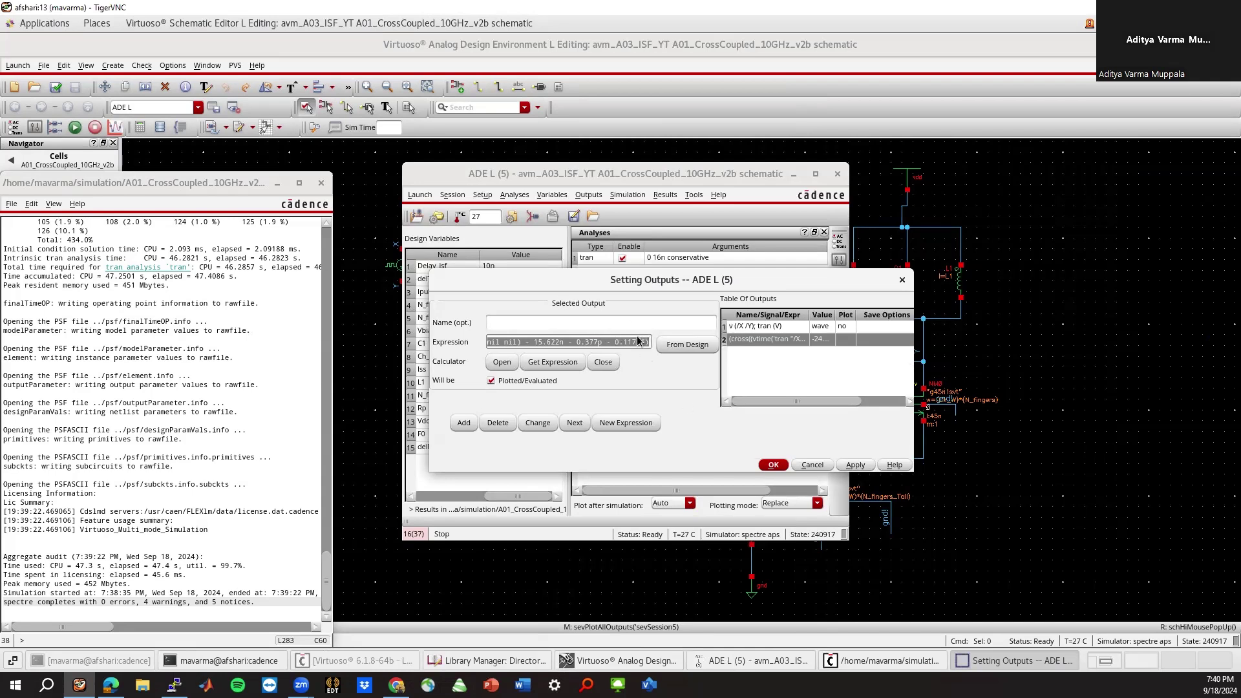
click(779, 465)
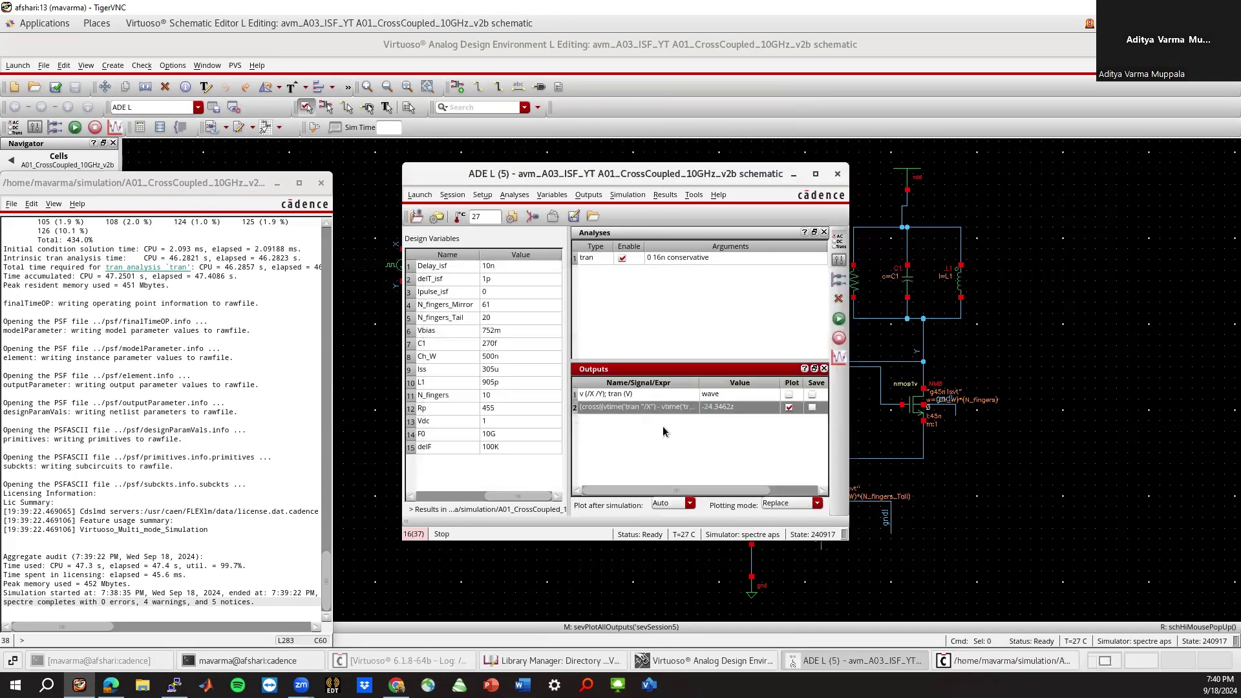
click(663, 427)
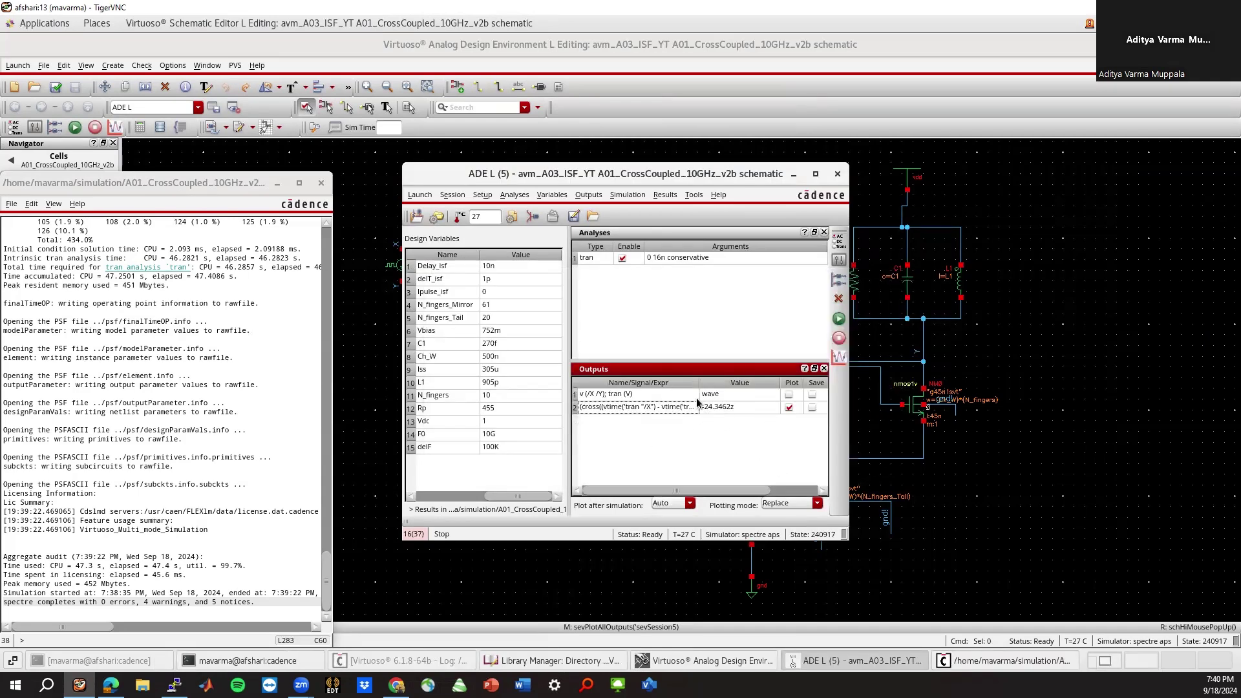
drag(699, 383, 709, 384)
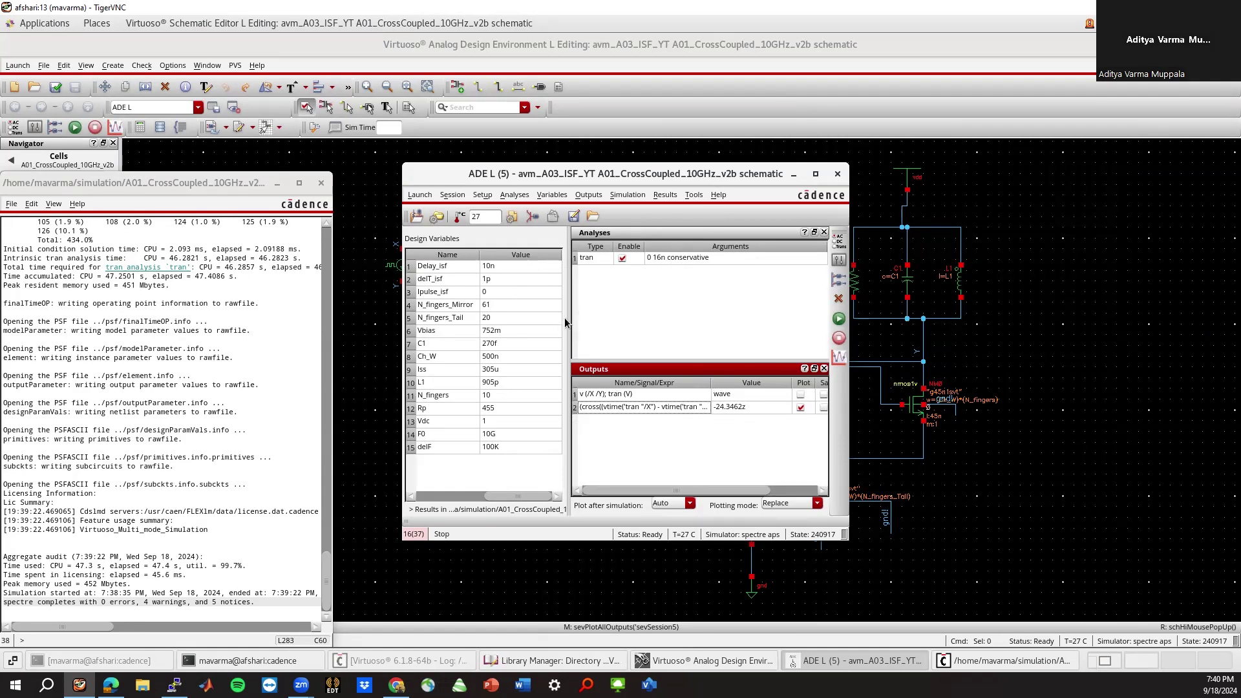
Switch to the ISF sim.pdf notes in the browser and review the reference time subtraction and Step 3 on testing the linear response range.
click(110, 685)
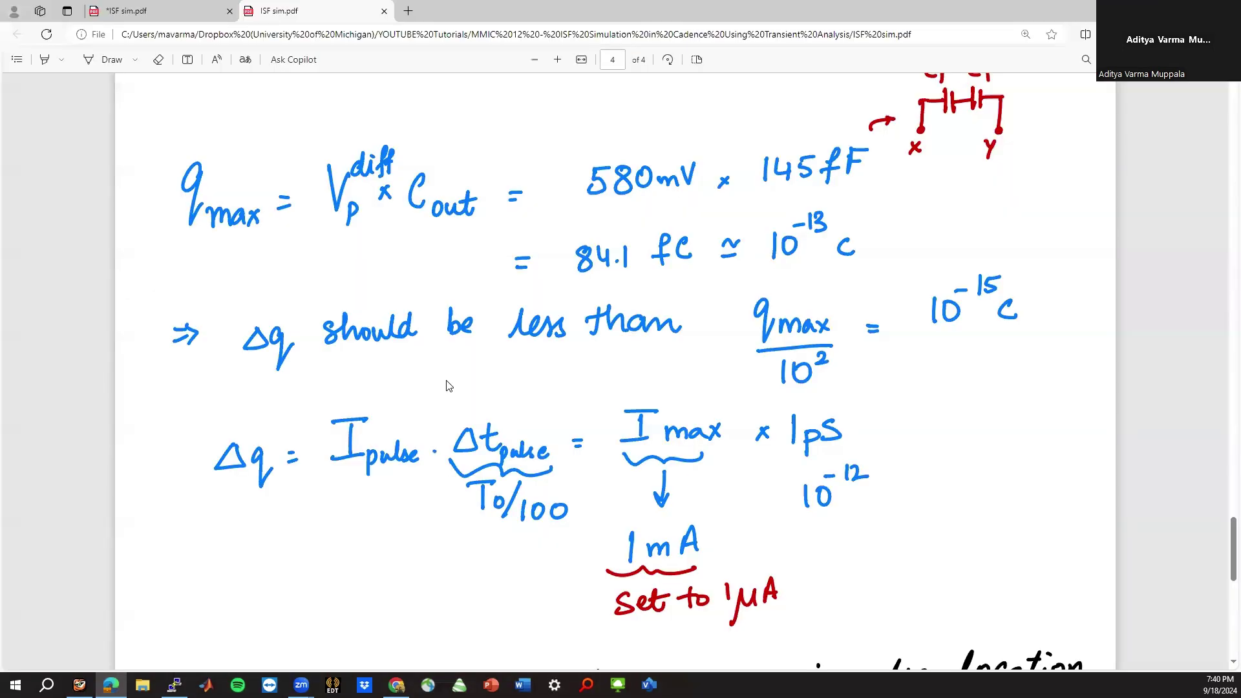
scroll(448, 385, up, 8)
scroll(448, 386, up, 2)
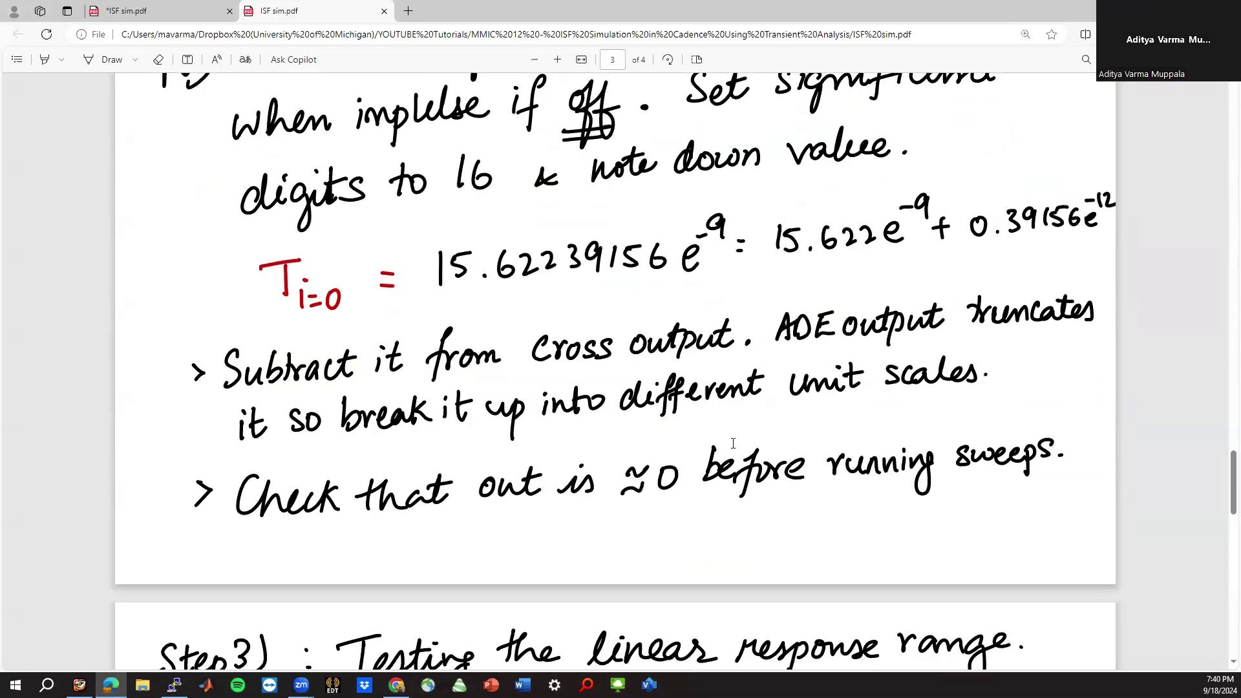
scroll(338, 373, down, 3)
scroll(337, 373, down, 5)
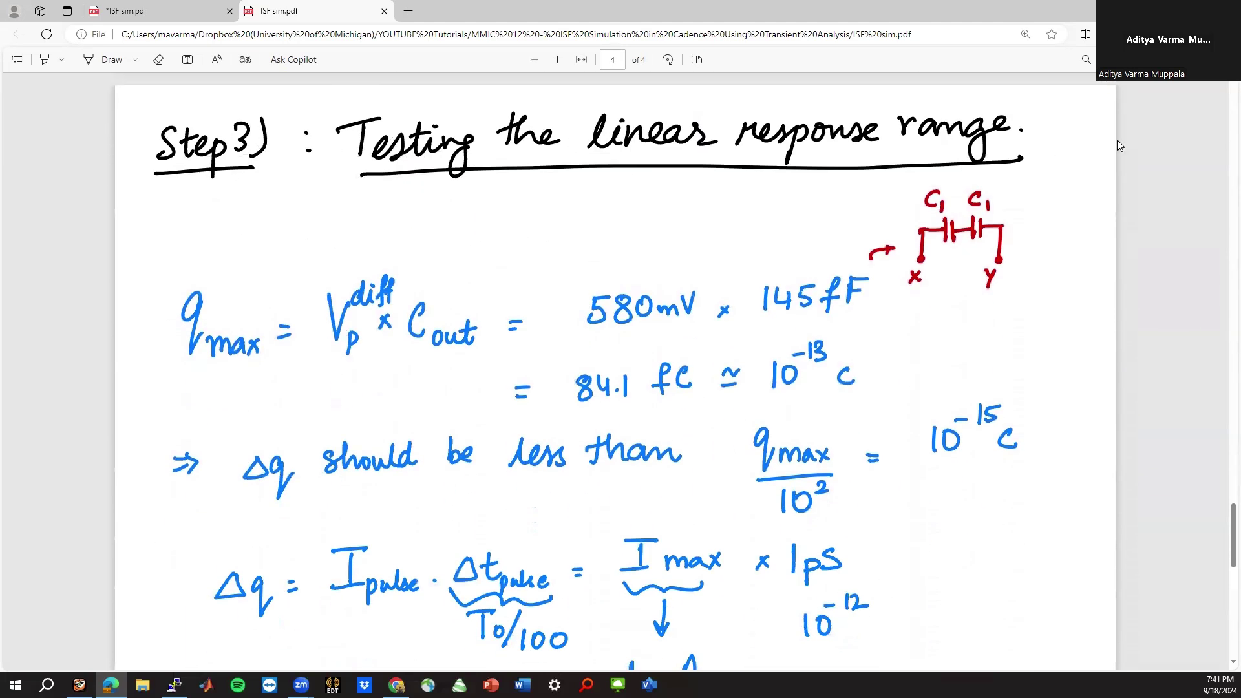
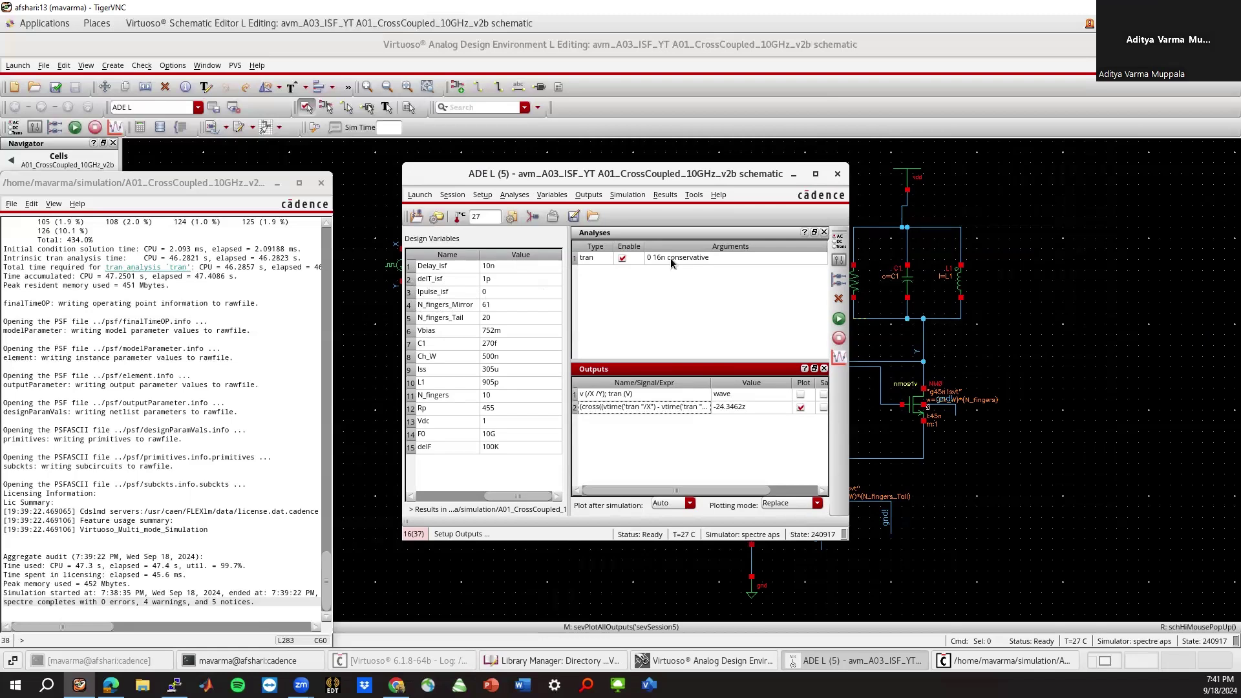
Back in ADE L, name the cross difference output Time_shift.
double_click(615, 406)
click(524, 325)
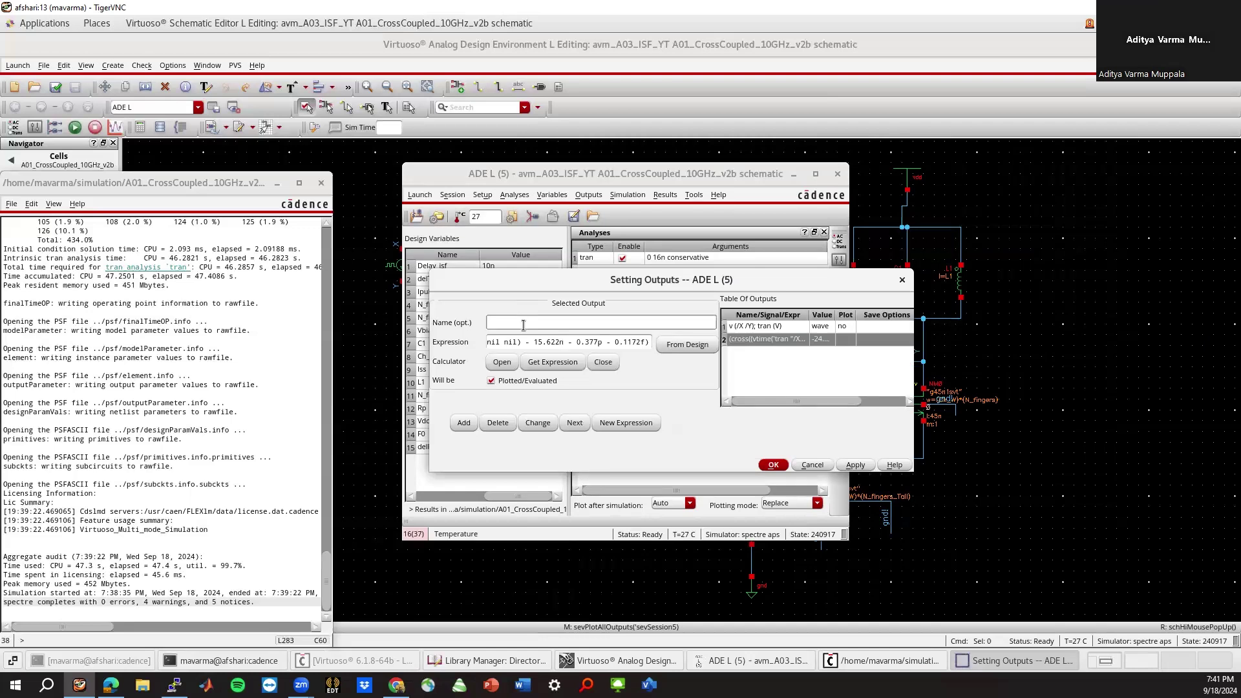
text(Time_shift)
click(774, 466)
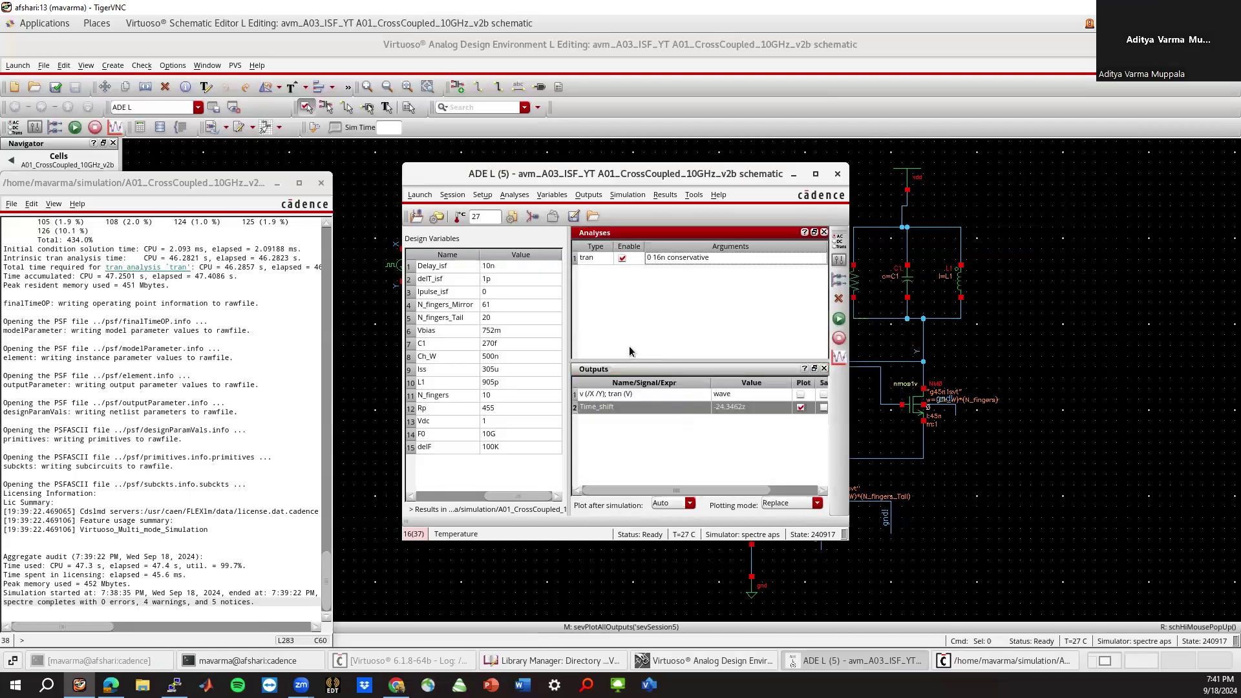
Open the Parametric Analysis setup and try to choose Ipulse_isf as the sweep variable.
click(691, 195)
click(700, 220)
click(54, 437)
click(69, 437)
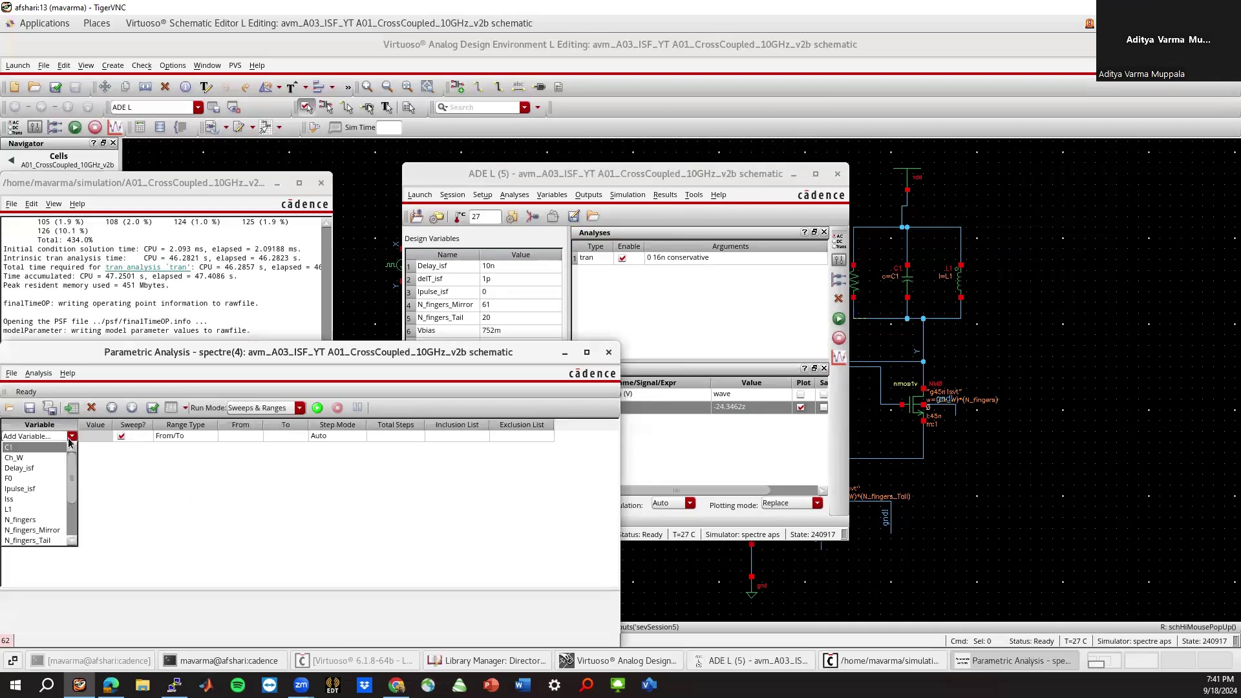
click(37, 488)
Change the Ipulse_isf design variable to 1u, and restore it to 0.
click(489, 293)
click(489, 293)
text(1u)
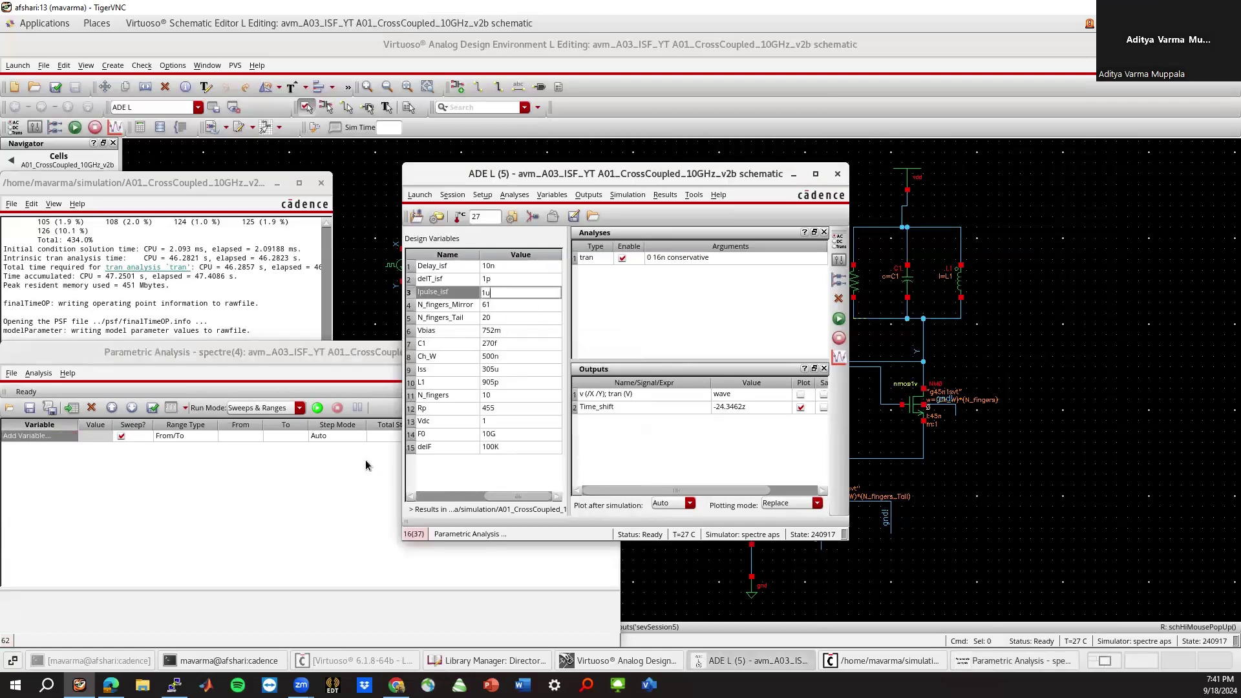
double_click(498, 291)
text(0)
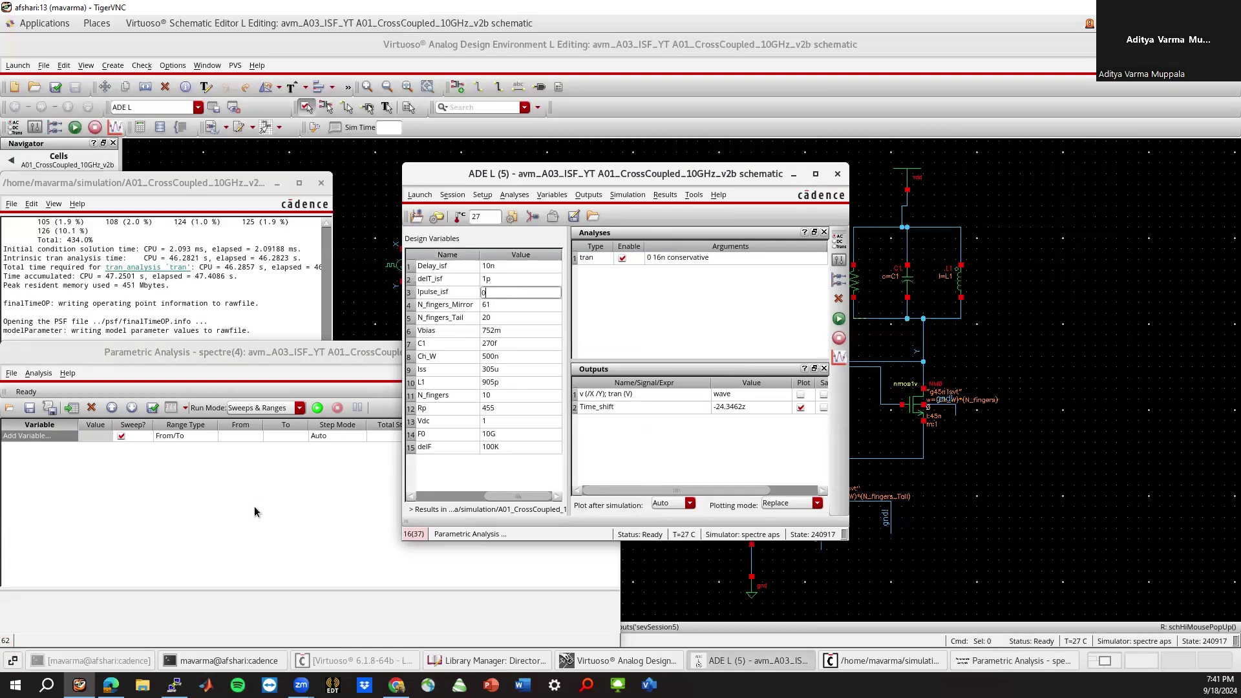
Select Ipulse_isf as the parametric sweep variable, with a range from 0 to 1m.
click(254, 505)
click(69, 438)
click(71, 437)
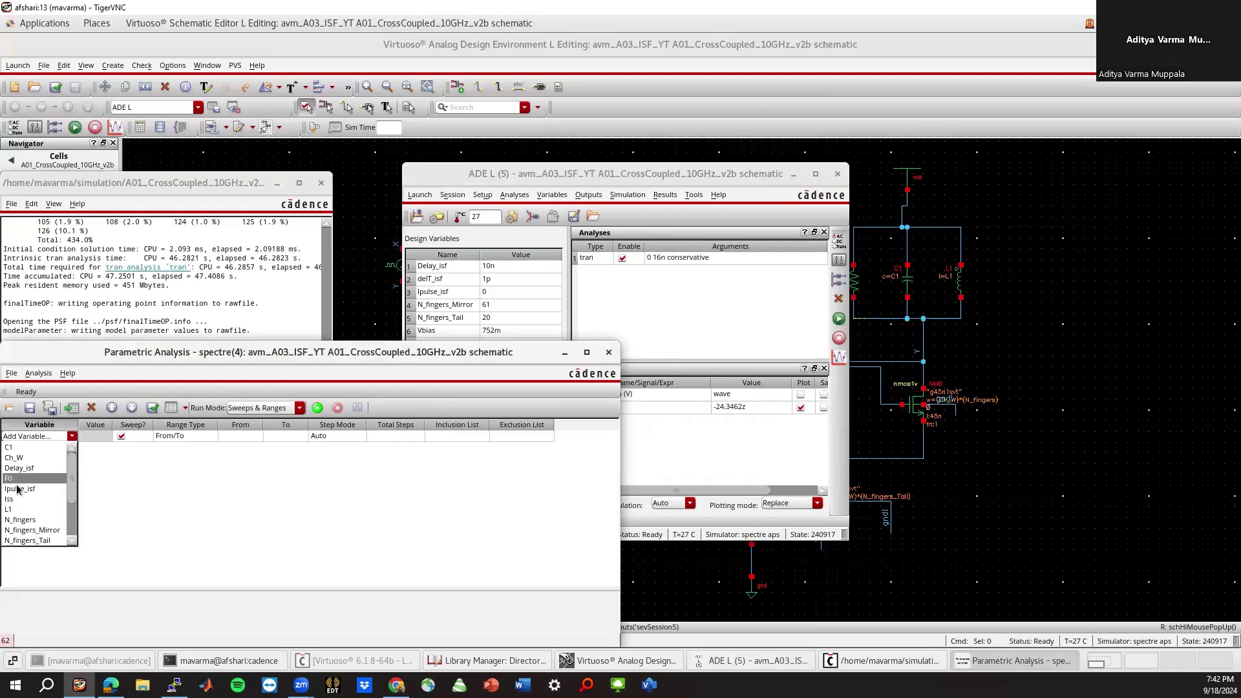
click(20, 488)
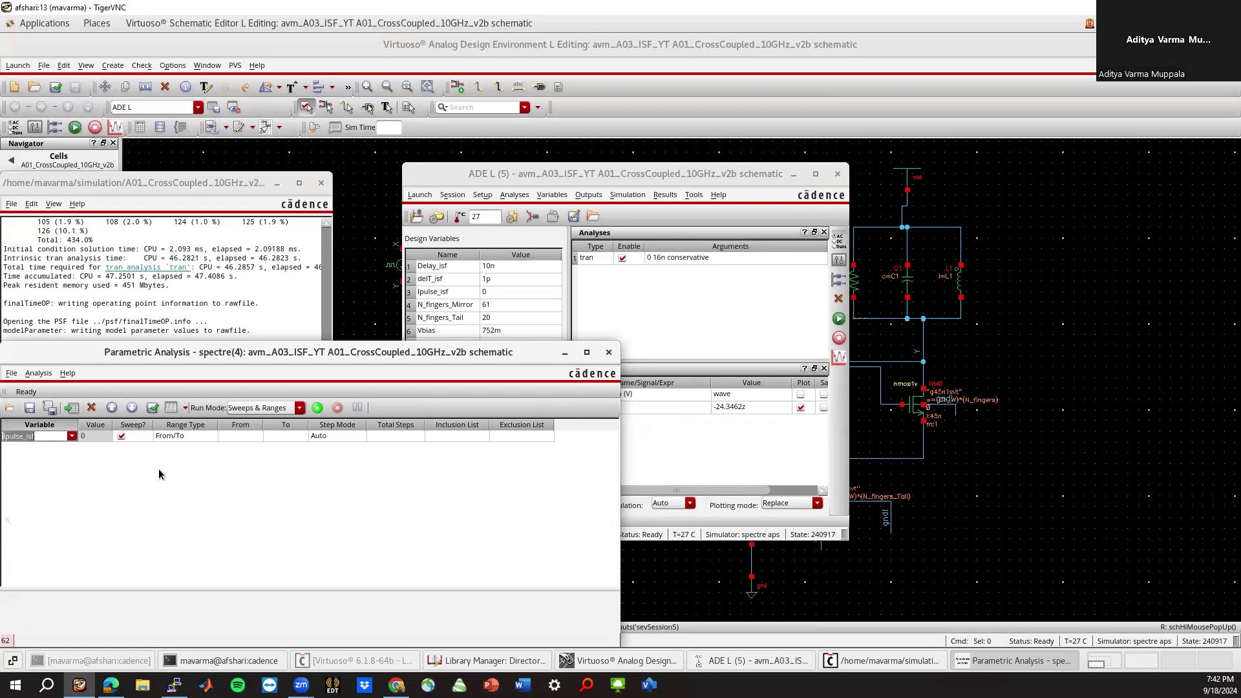
click(247, 437)
text(0)
click(286, 440)
text(1m)
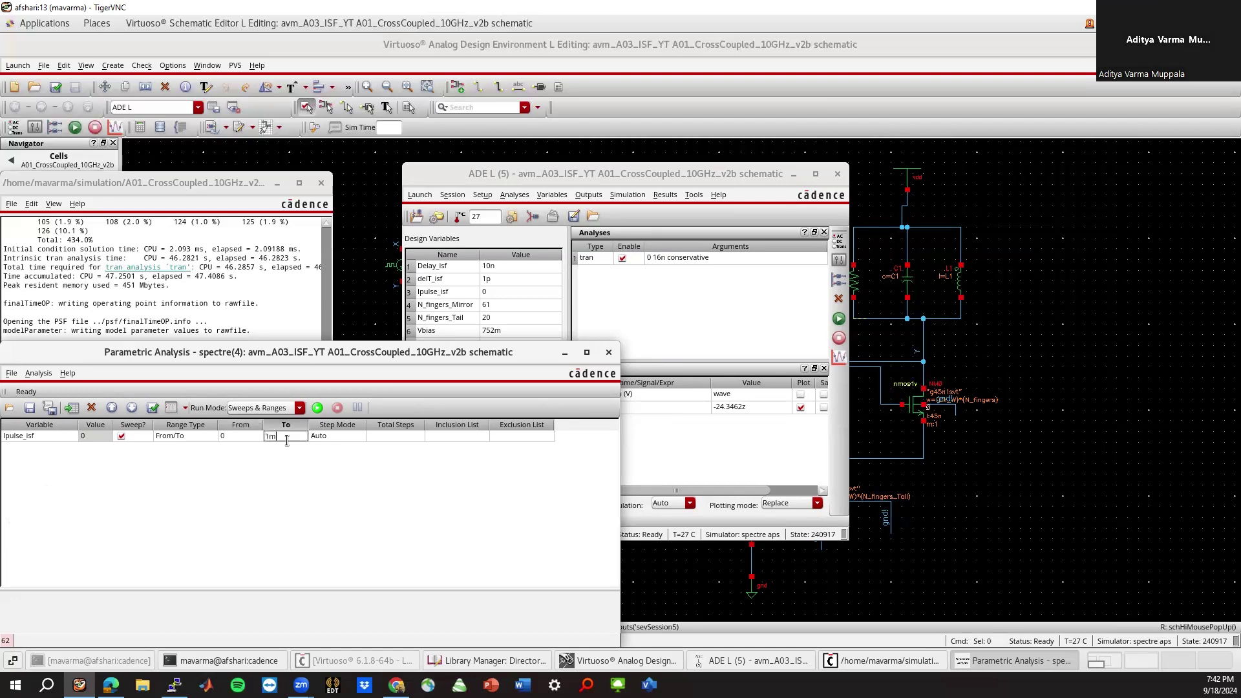
click(292, 456)
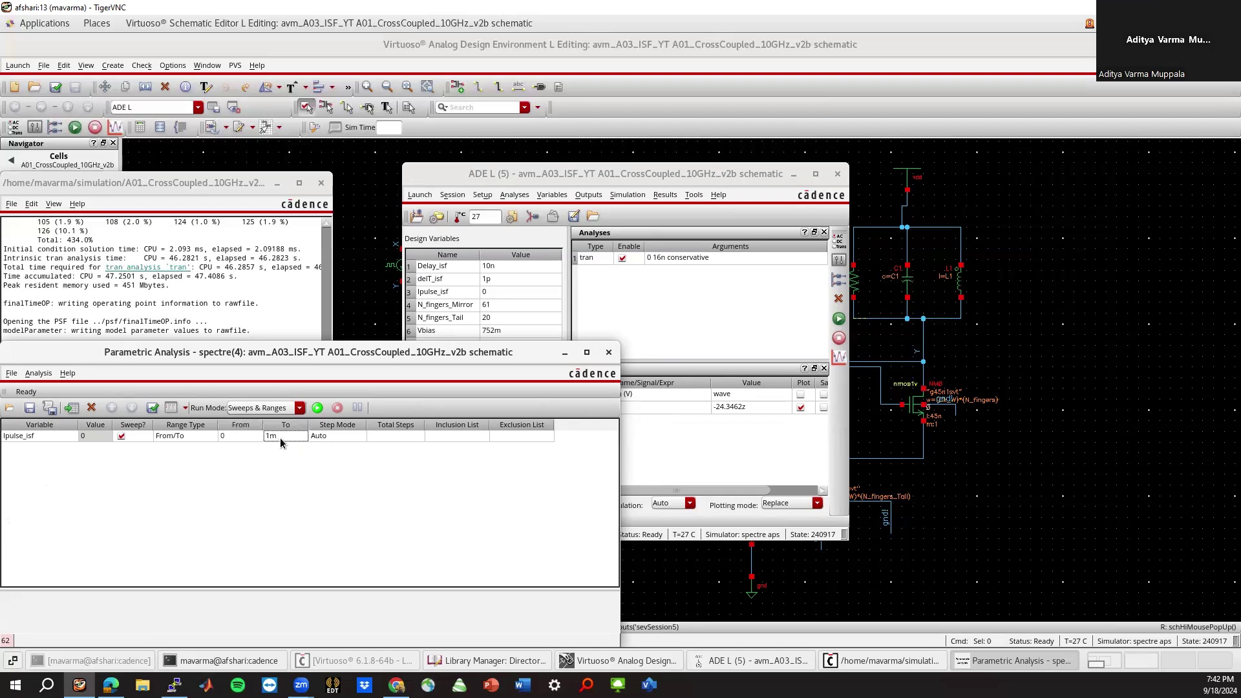
Set the Ipulse_isf sweep to 11 total steps, run it, and close the resulting Time_shift plot.
click(385, 436)
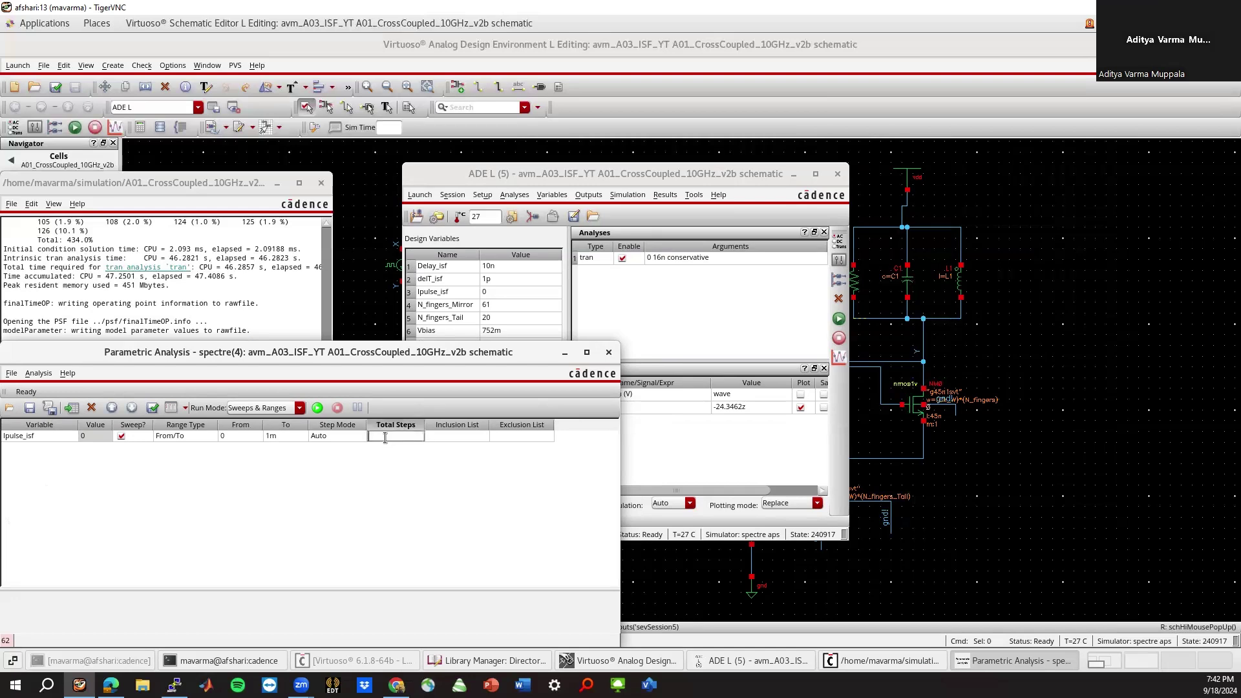
text(11)
click(335, 459)
click(346, 436)
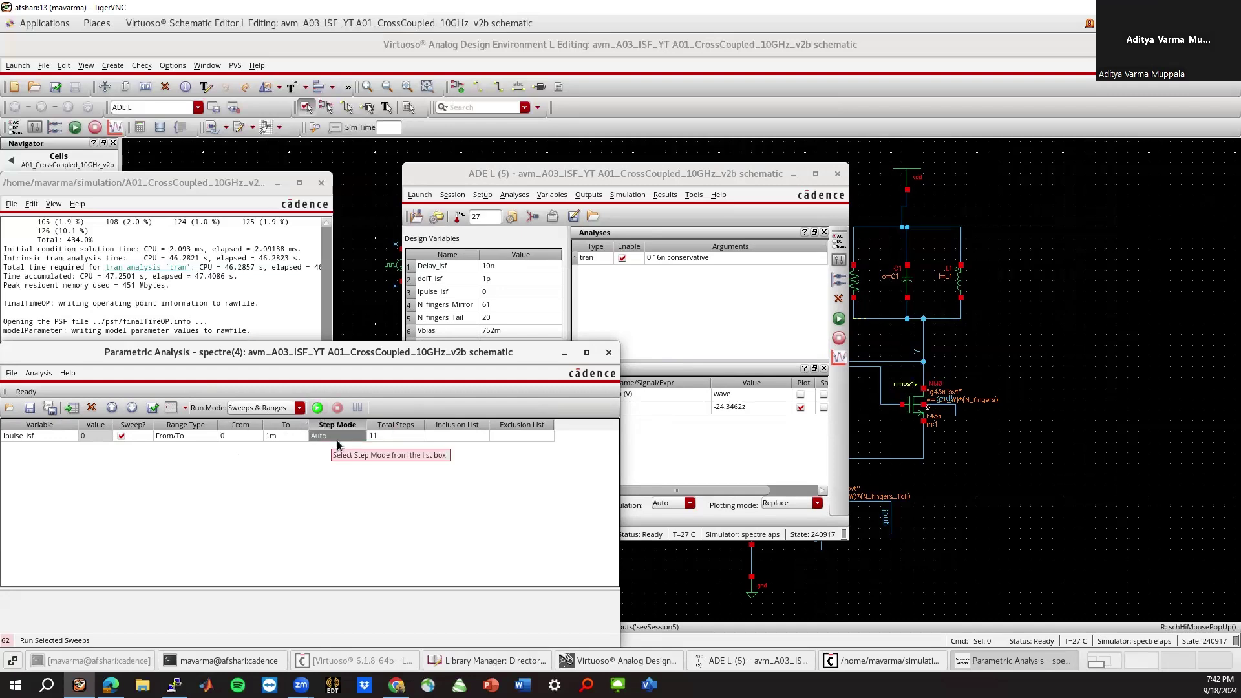
click(317, 407)
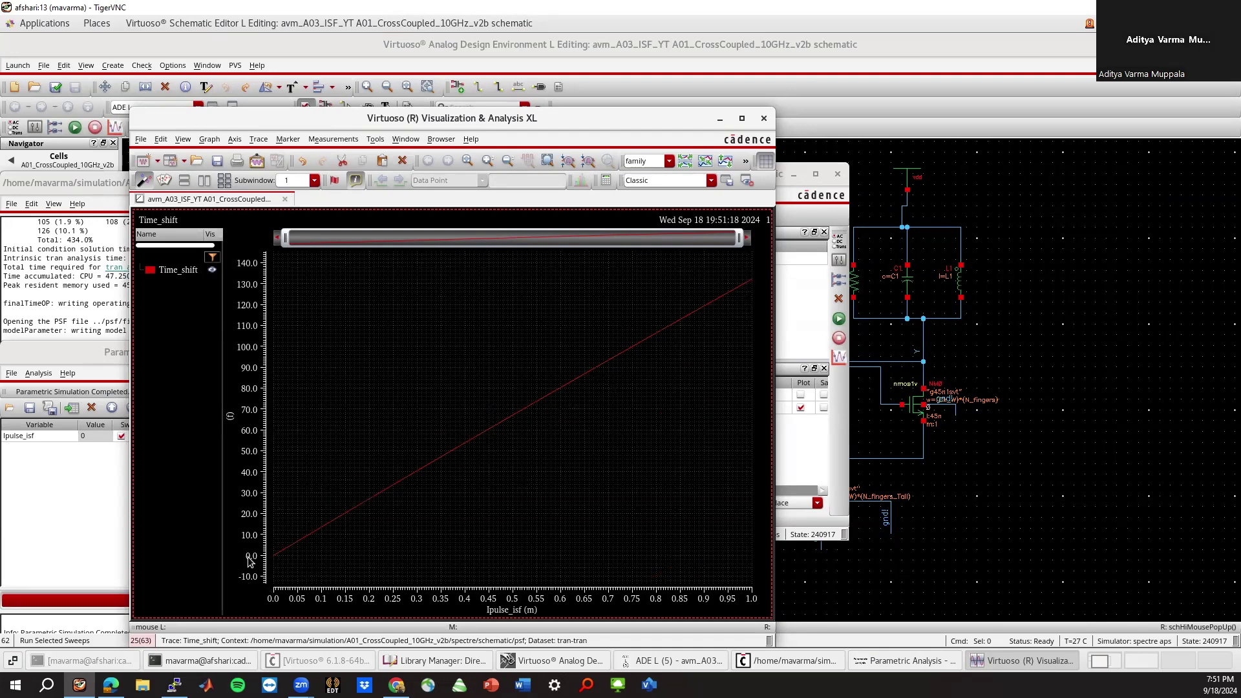
click(762, 118)
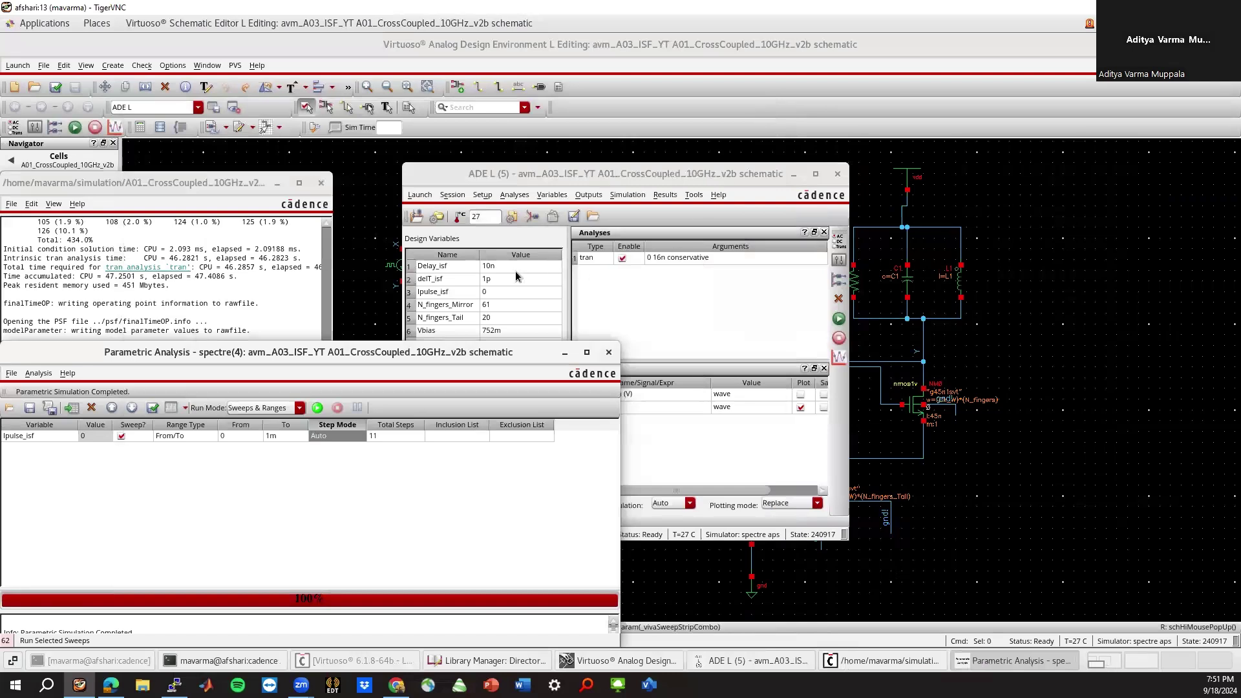
Set the Ipulse_isf design variable to 10u in ADE L.
double_click(498, 293)
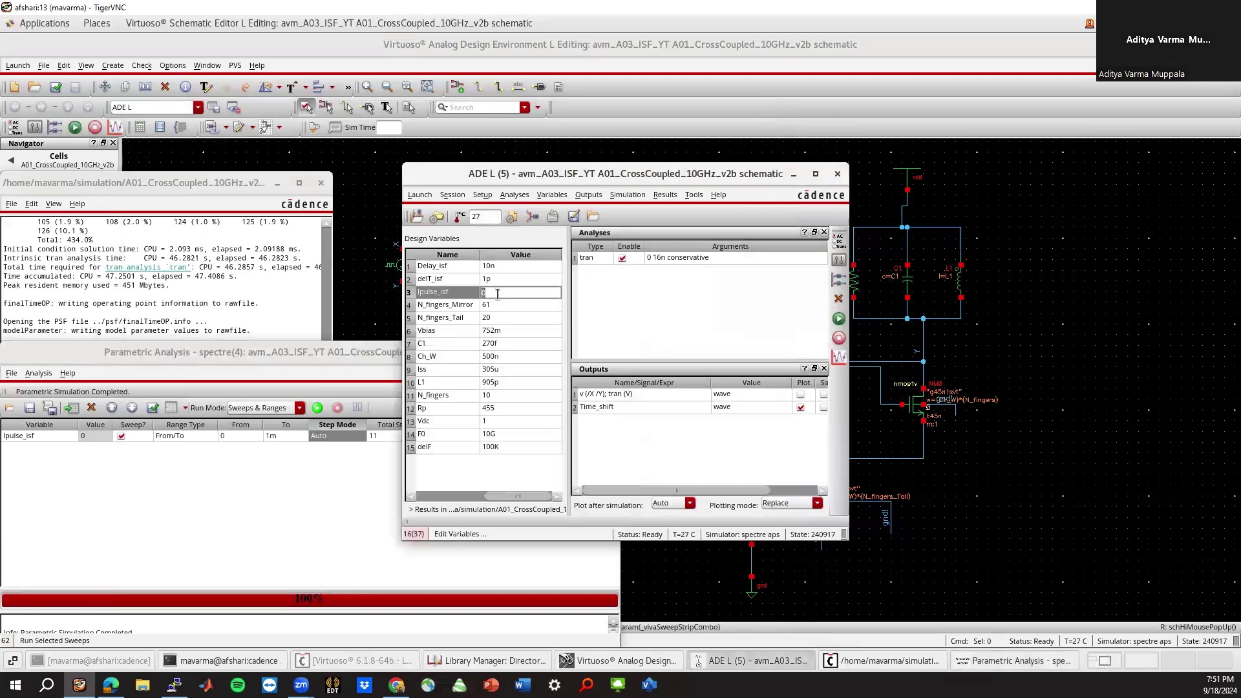
text(10u)
key(Return)
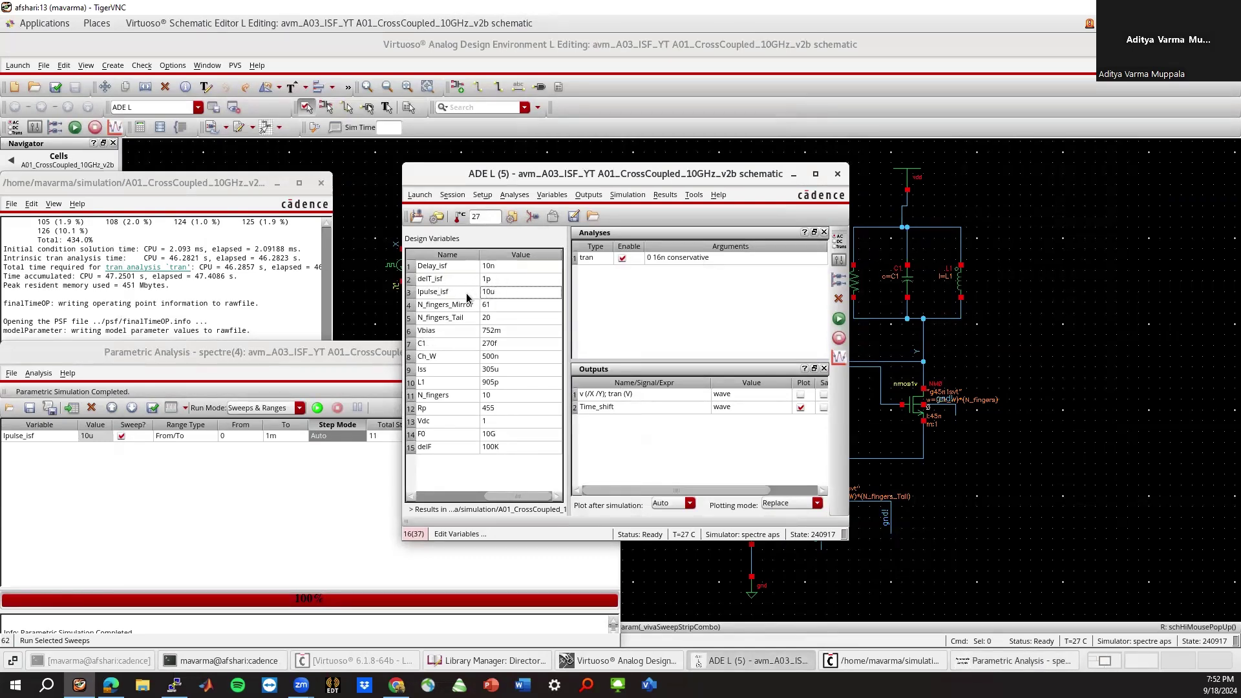
Switch to the ISF sim PDF and review the Step 3 calculation of the linear response range.
click(112, 685)
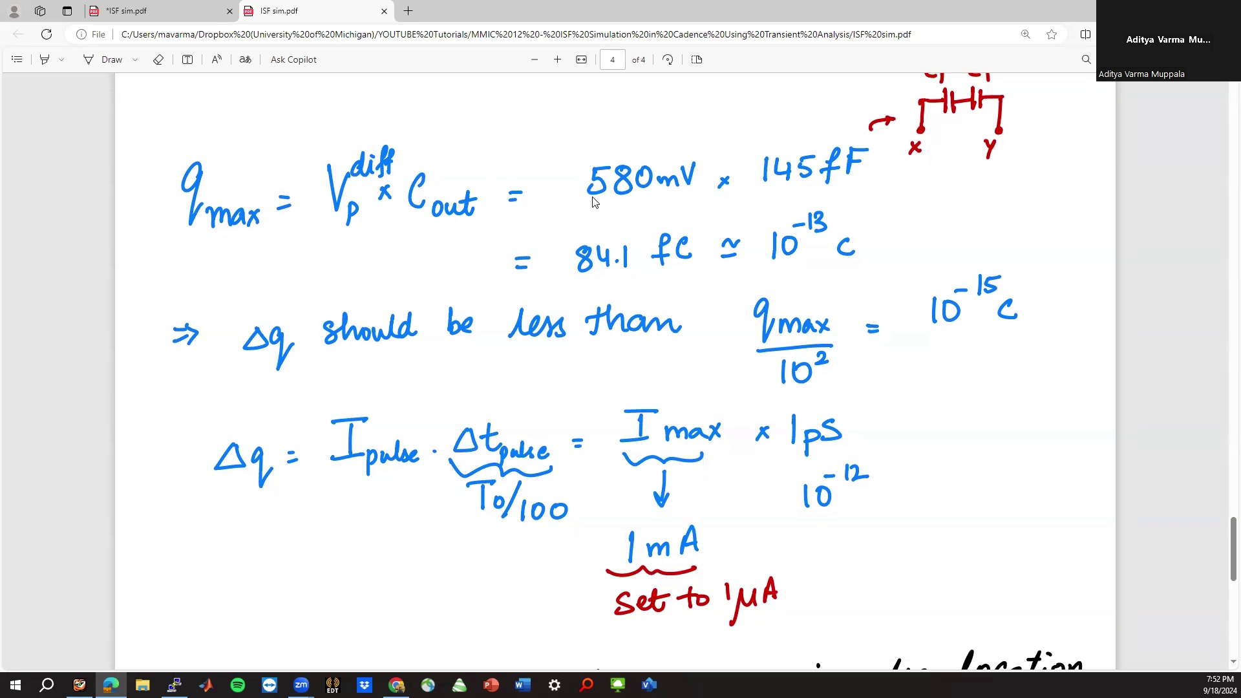
scroll(678, 259, up, 2)
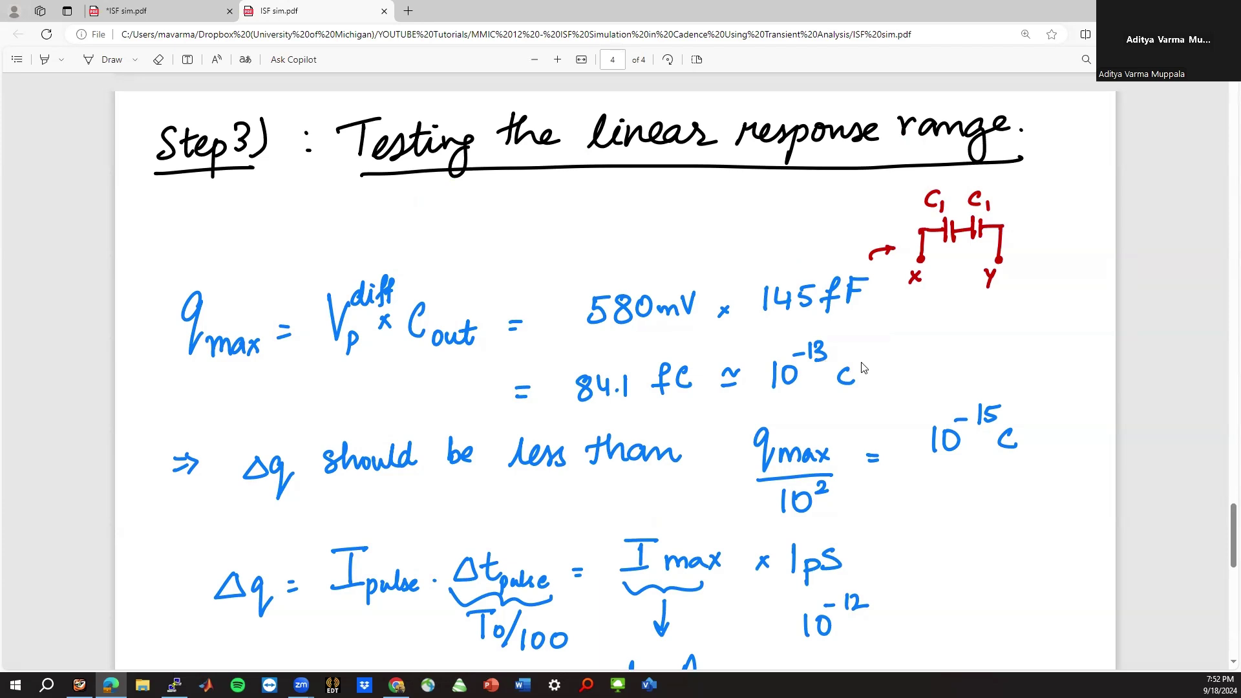
scroll(895, 361, down, 2)
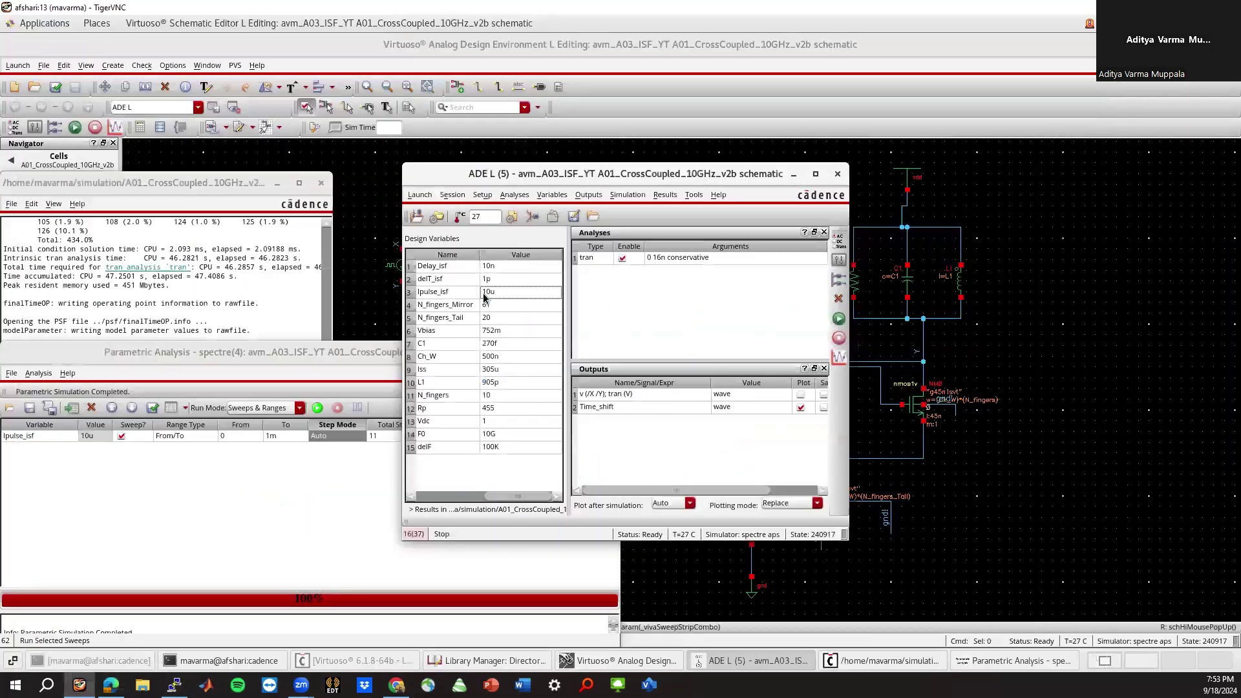
Back in ADE L, move its window clear of the simulation log and run the transient simulation.
click(486, 294)
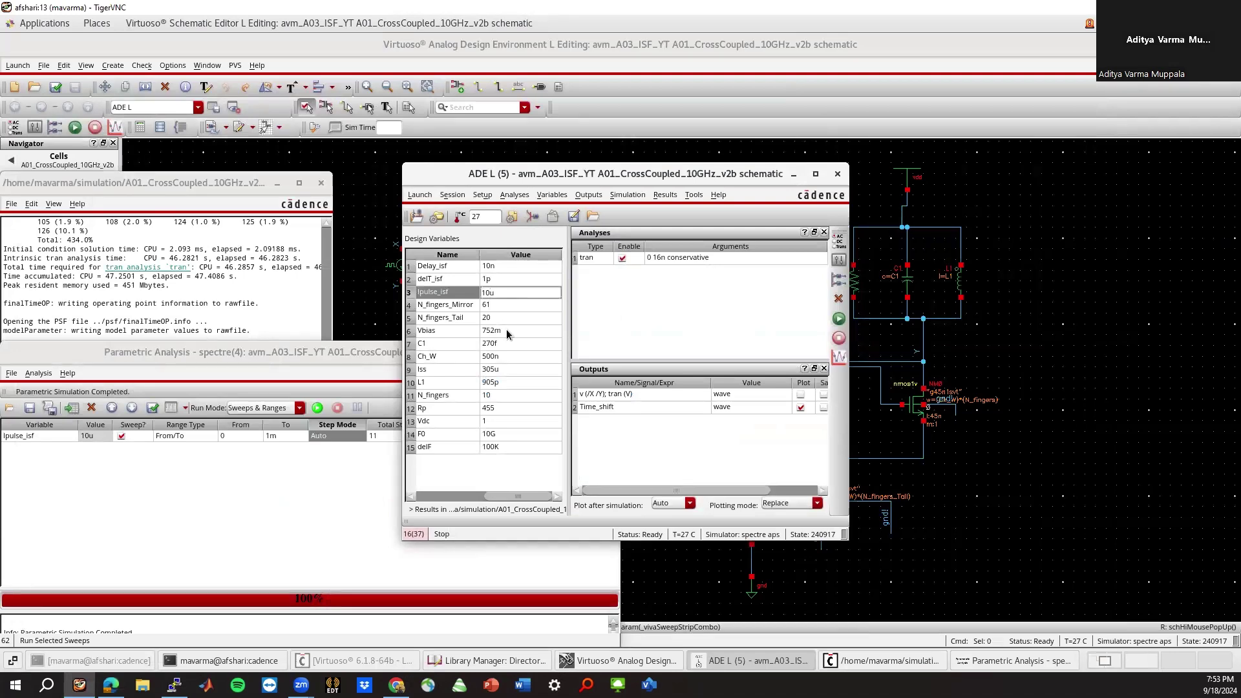
click(631, 282)
drag(666, 173, 891, 135)
click(1063, 282)
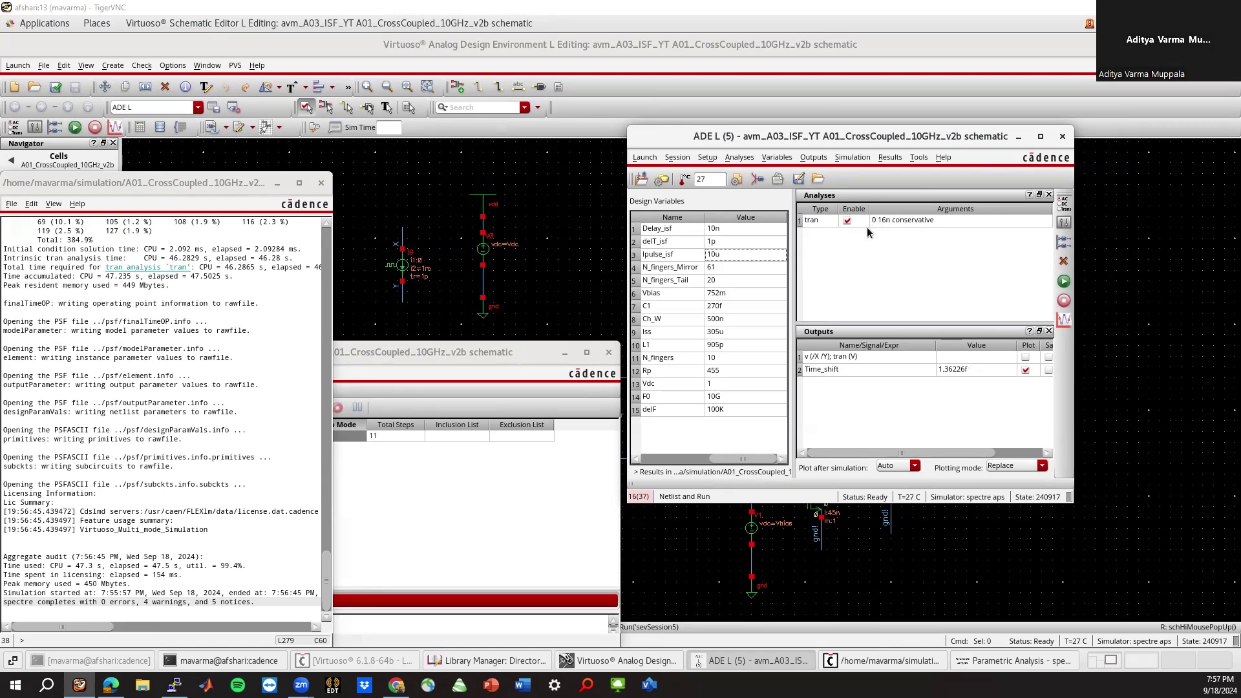
Set the Ipulse_isf design variable to 200u and rerun the transient simulation.
double_click(712, 254)
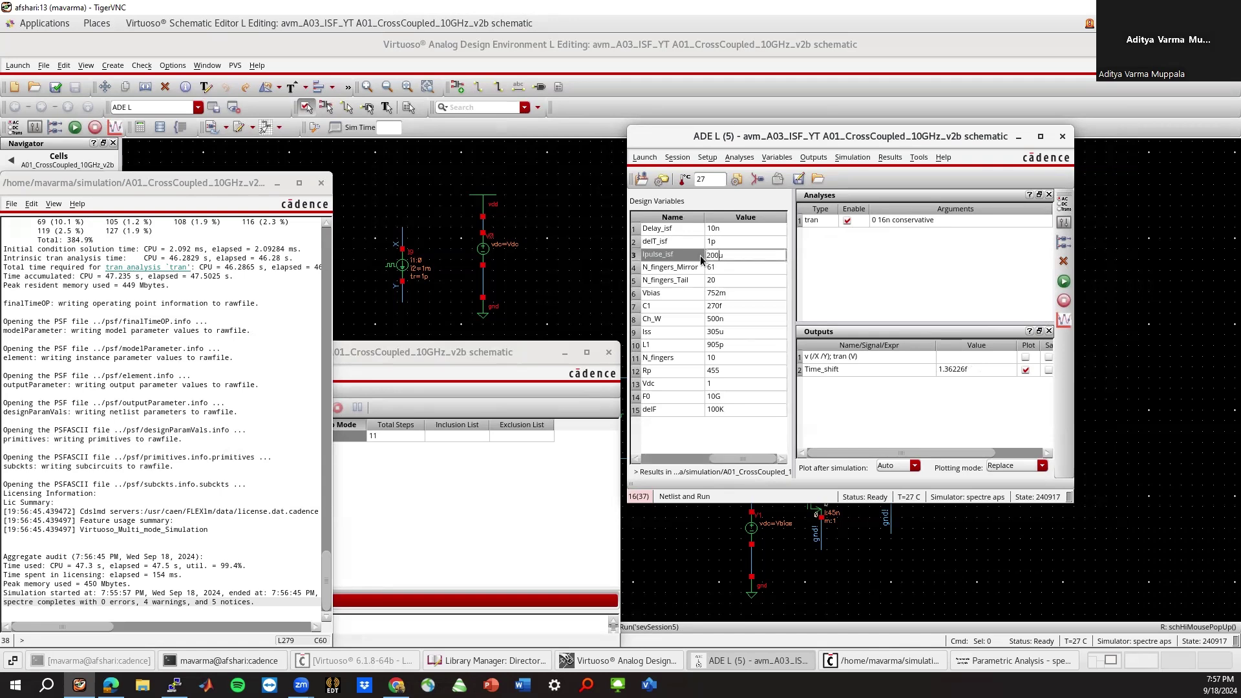
key(Return)
click(933, 258)
click(1063, 281)
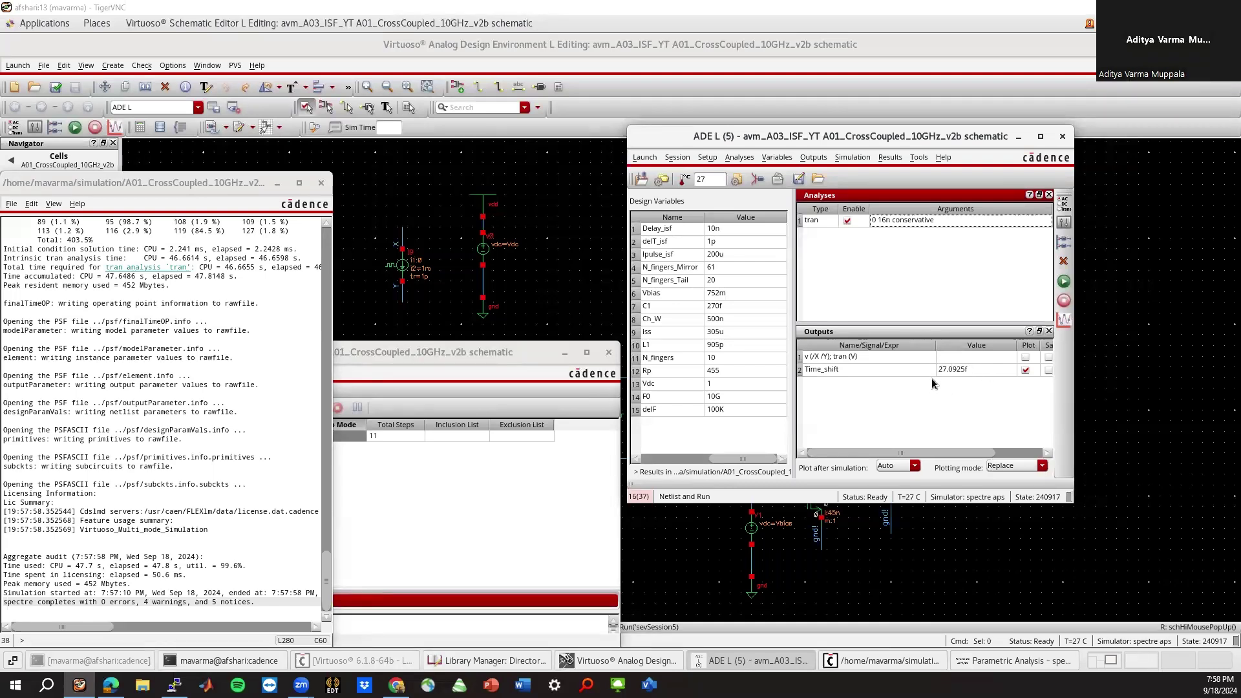
Set the Ipulse_isf design variable to 100u and glance at the ISF sim notes.
click(711, 258)
click(711, 256)
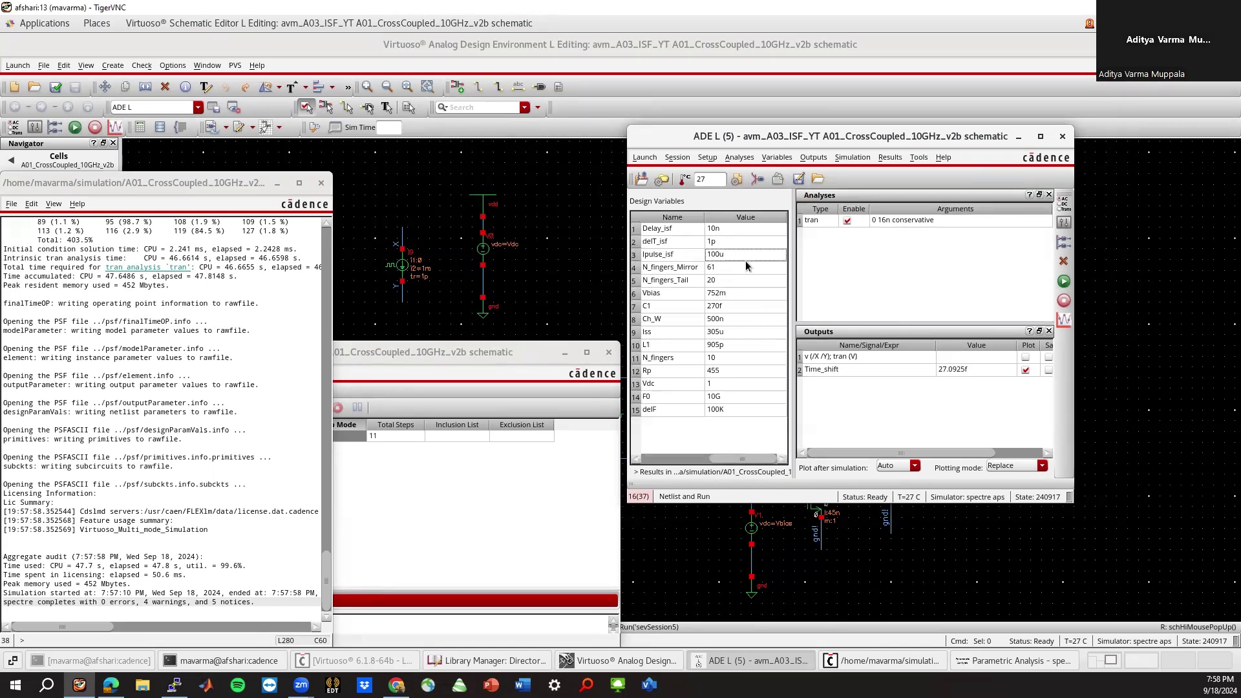
click(868, 274)
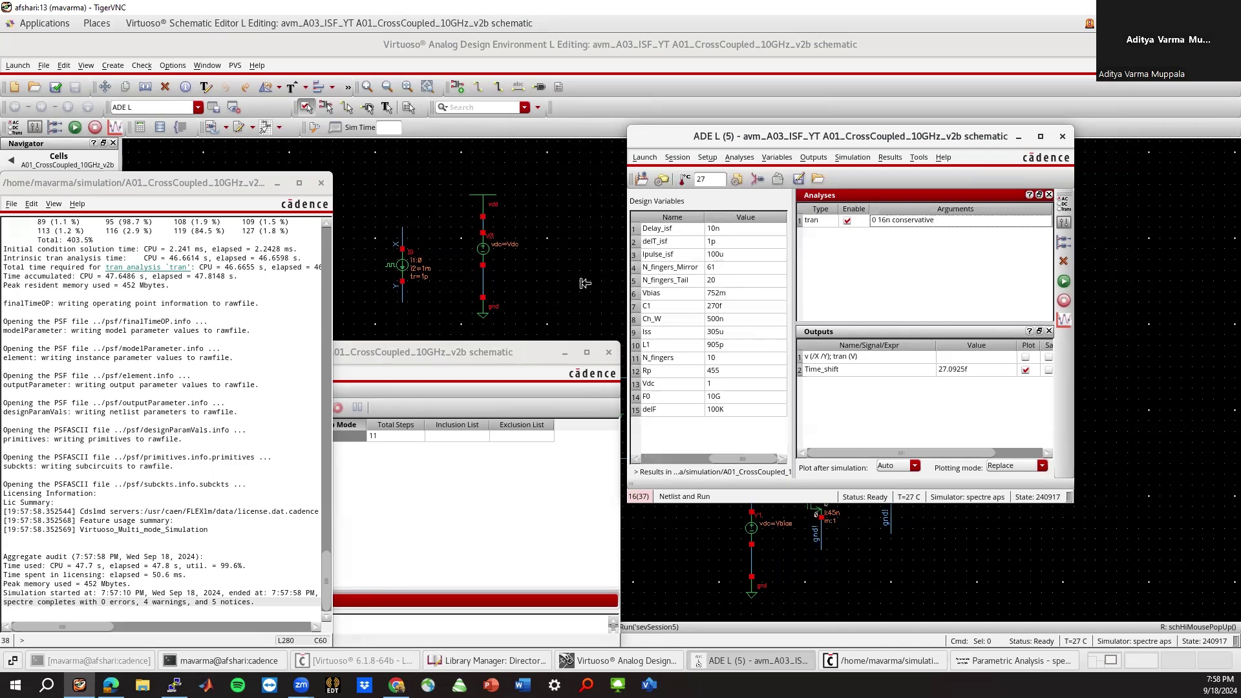
click(110, 684)
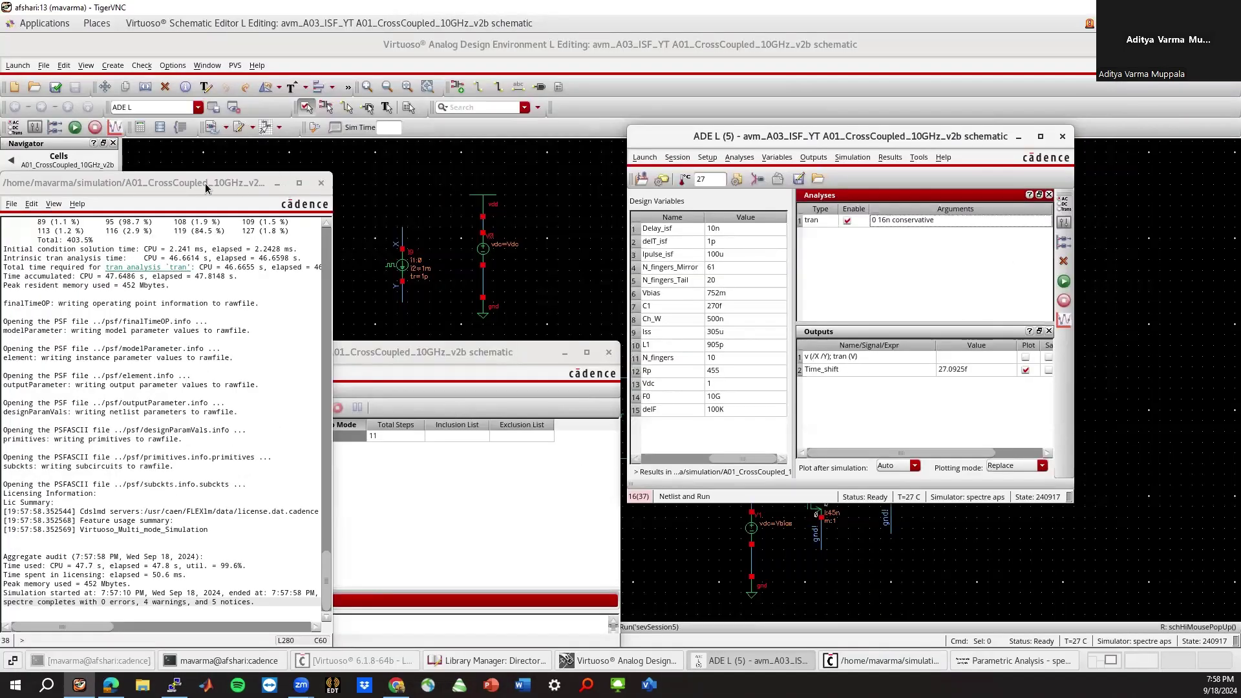
Move the simulation log aside, close the Ipulse_isf sweep setup, and open a new Parametric Analysis from ADE L.
drag(206, 187, 201, 635)
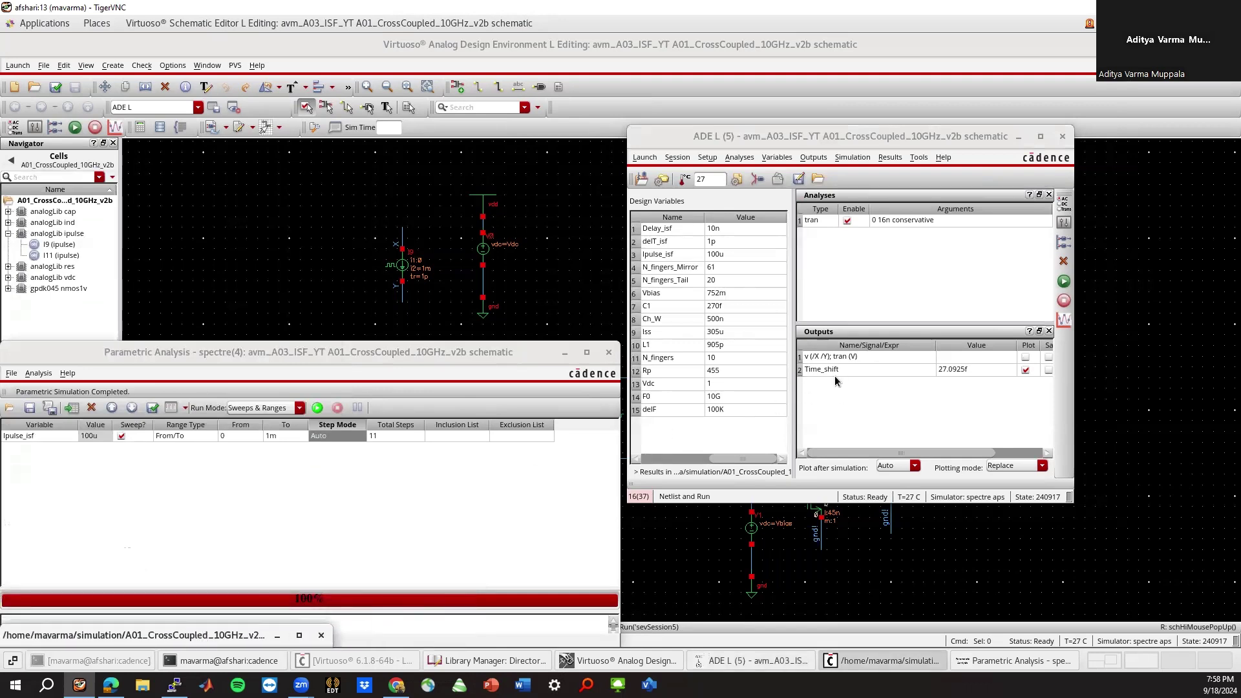
drag(405, 350, 426, 276)
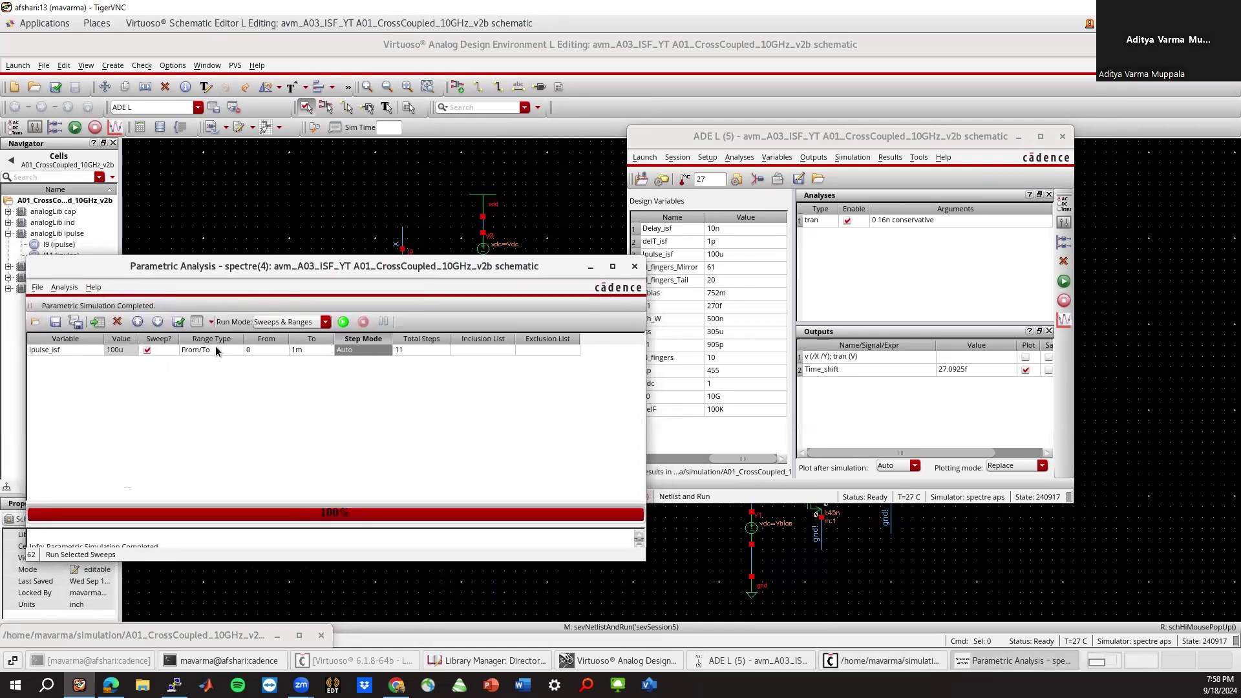
click(634, 267)
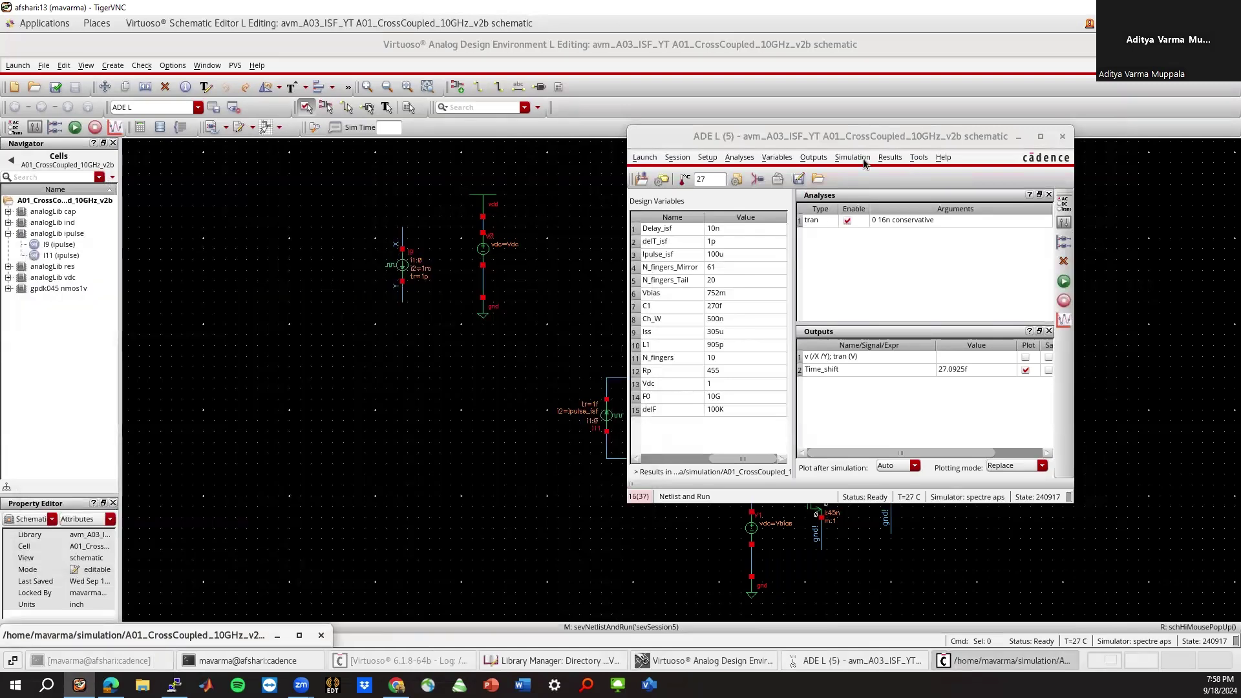
click(917, 157)
click(933, 186)
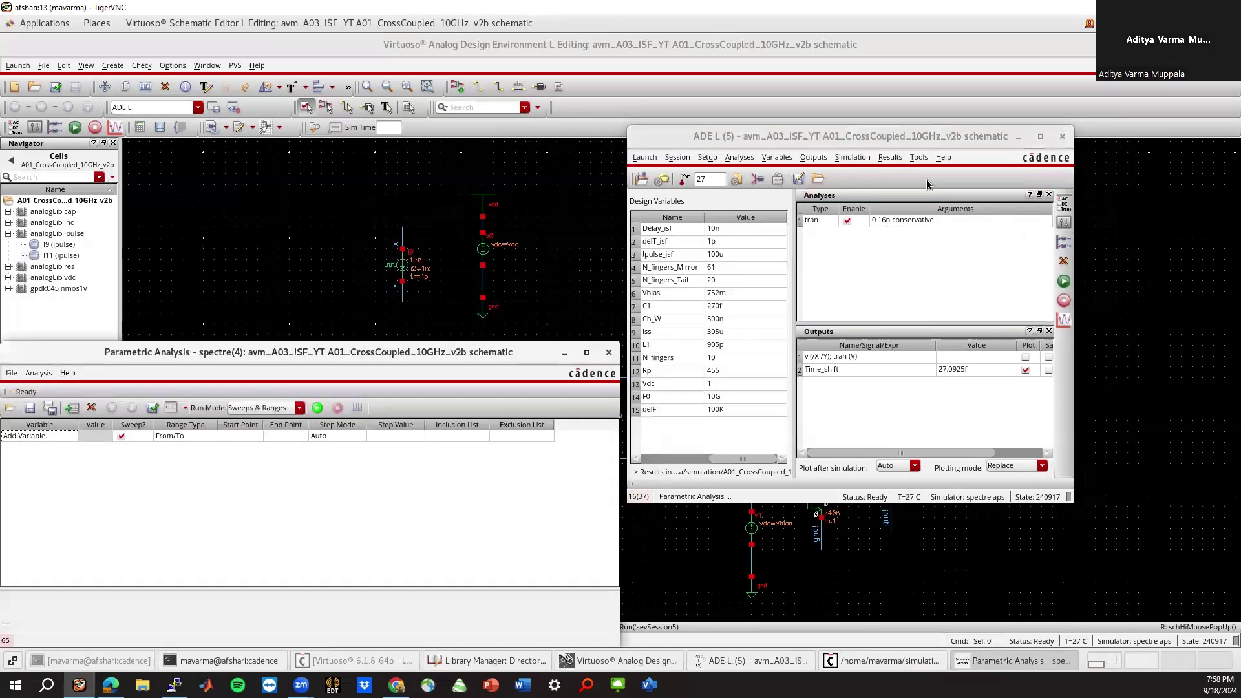
Choose Delay_isf as the parametric sweep variable, with a range from 10n to 10.1n.
click(75, 436)
click(72, 436)
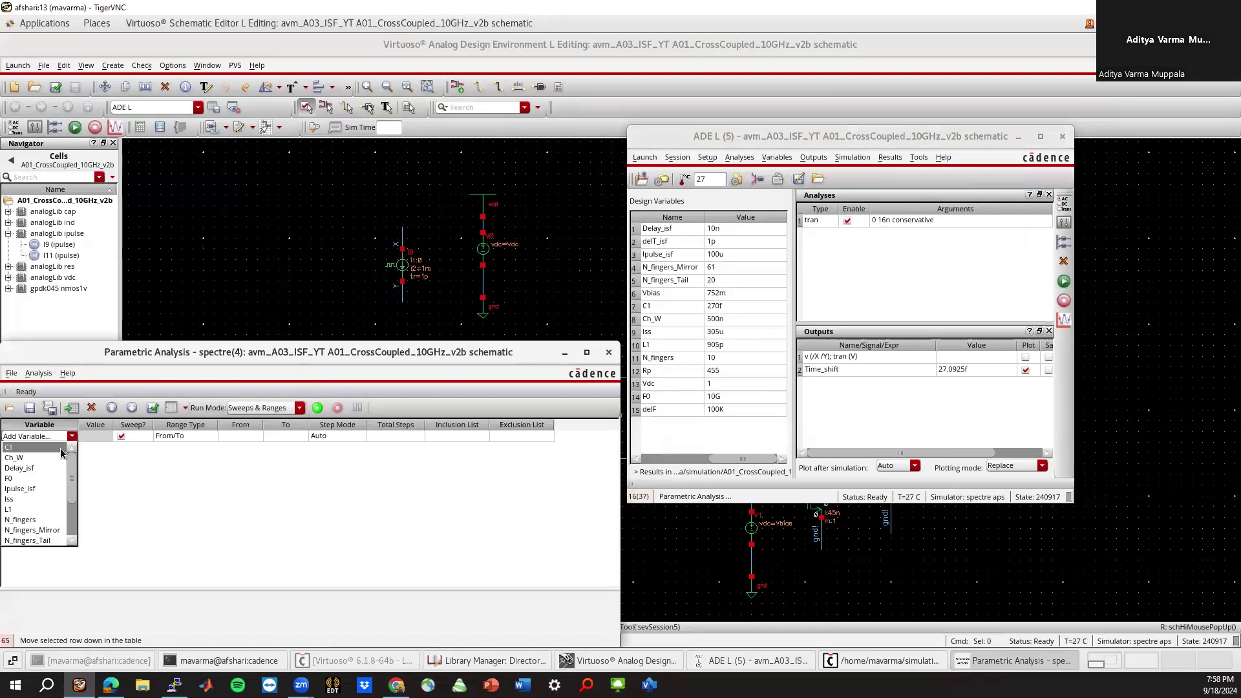
click(47, 471)
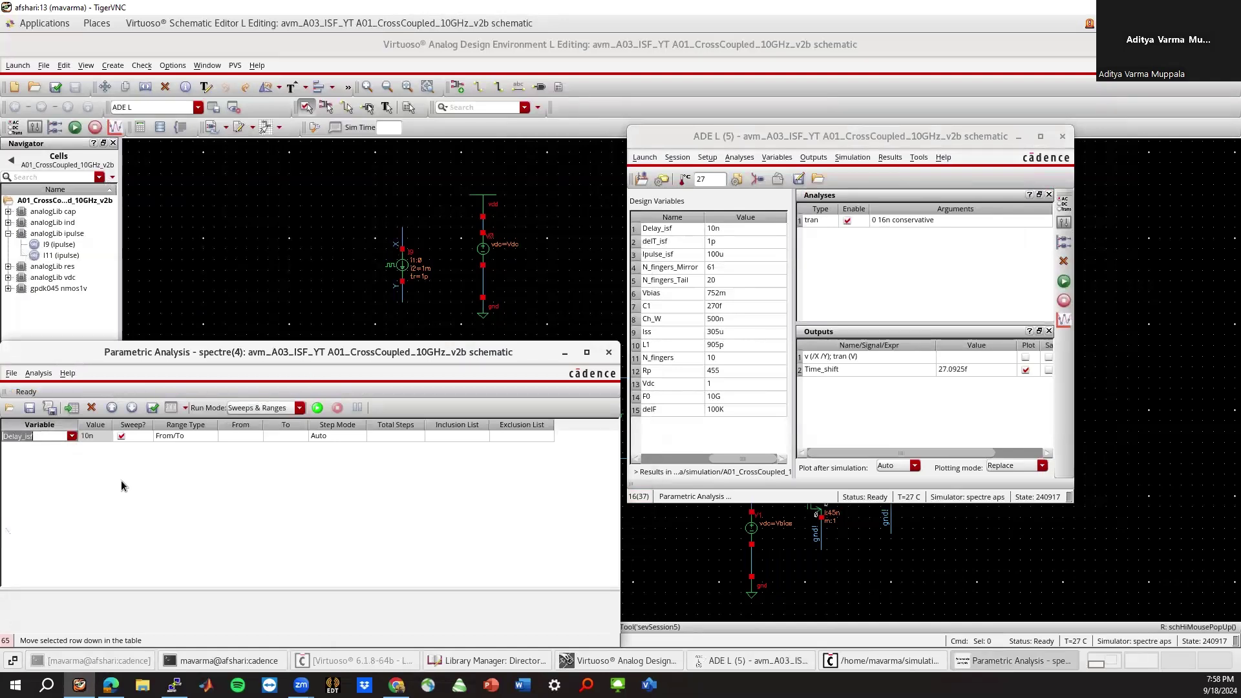
click(240, 436)
text(10n)
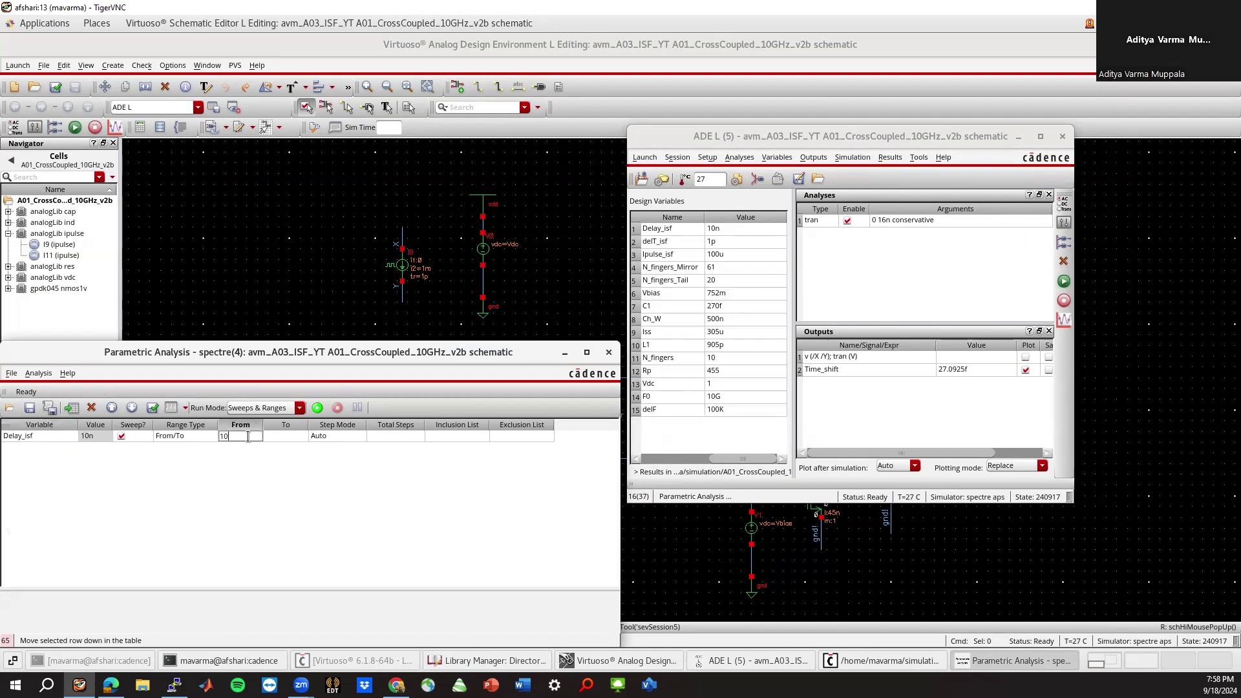
click(278, 434)
click(278, 434)
text(10.1n)
key(Return)
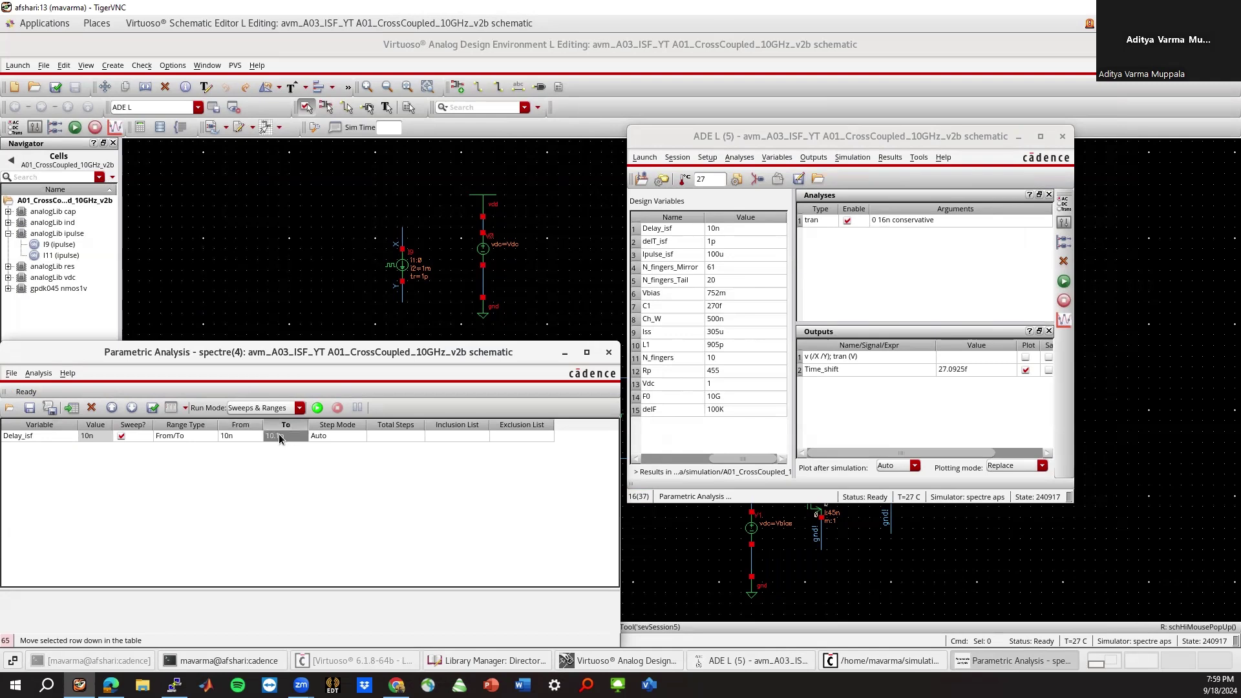
Set the Delay_isf sweep to 21 total steps, run it, and close the resulting Time_shift plot.
double_click(391, 434)
text(21)
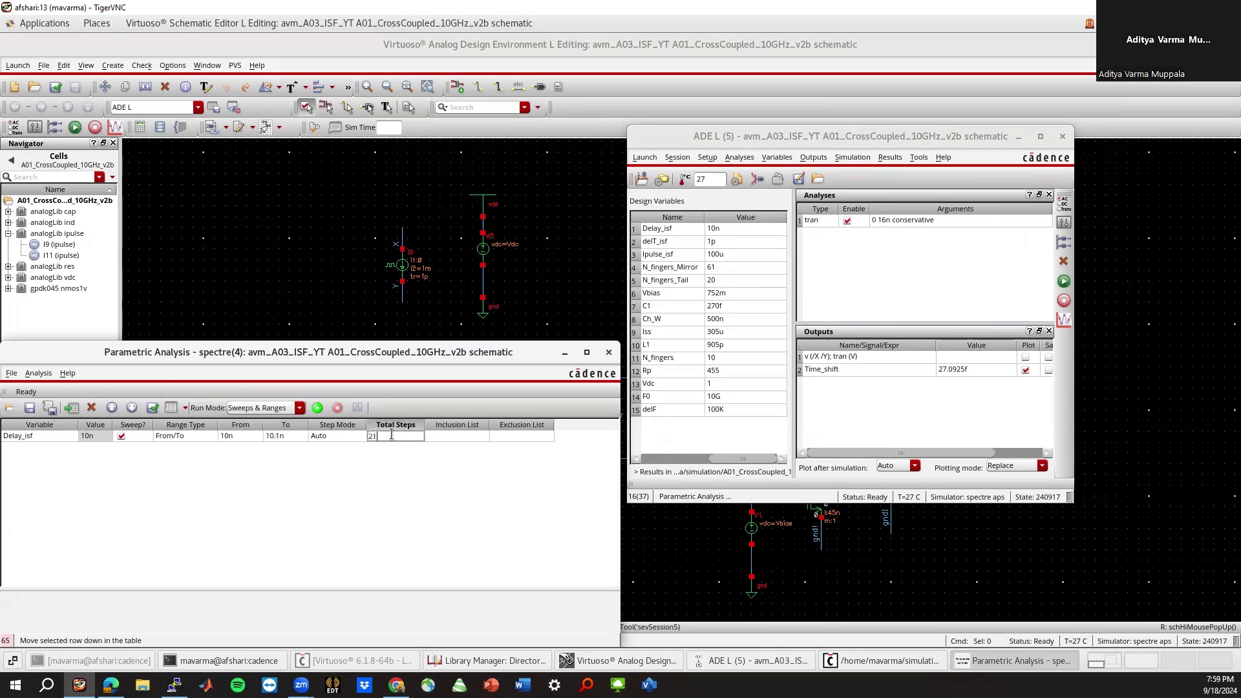
click(378, 464)
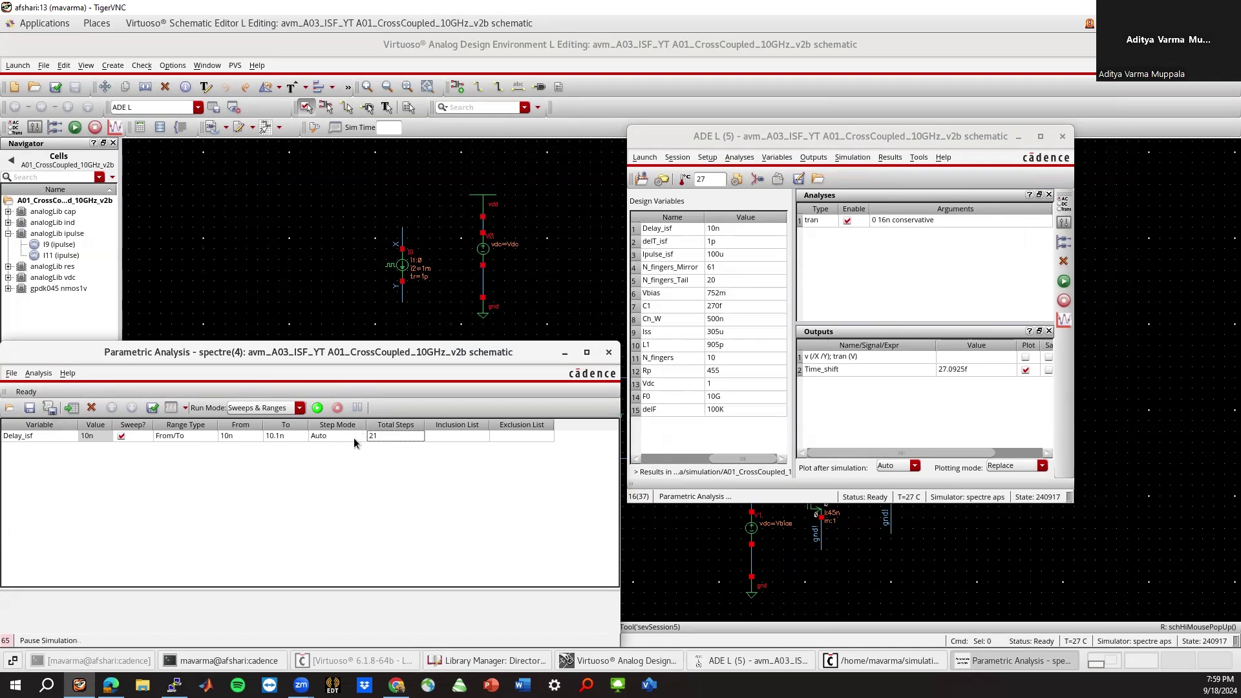
click(316, 407)
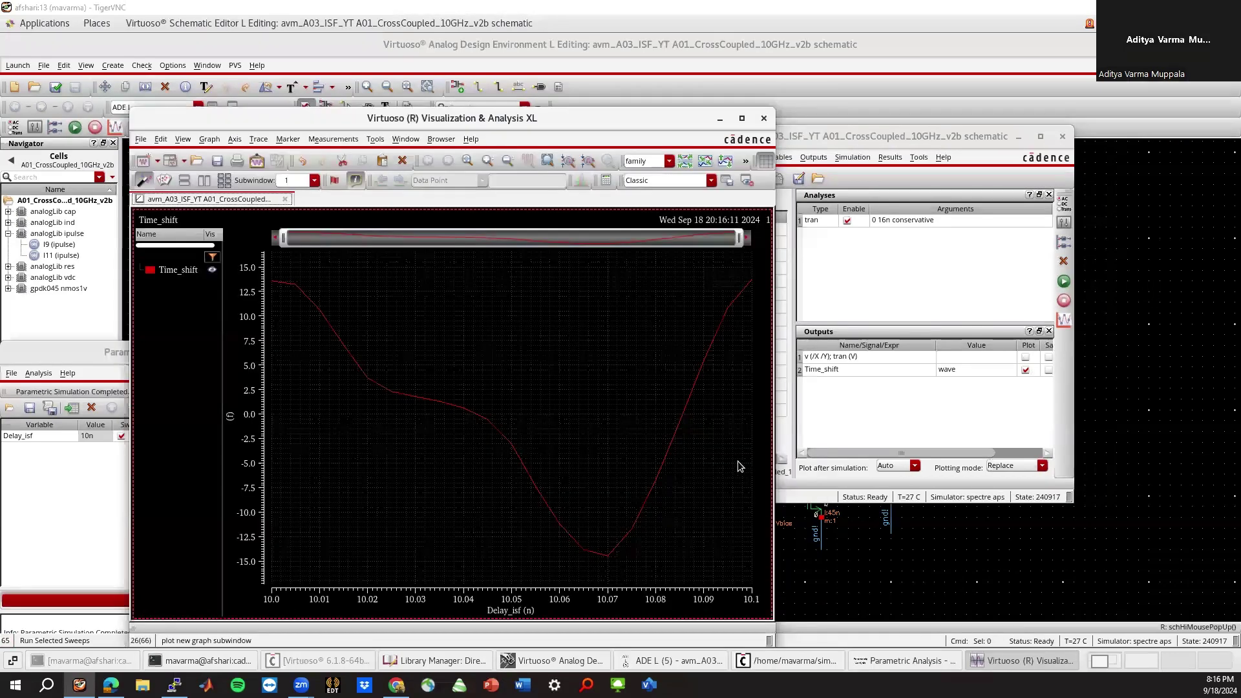
mouse_move(456, 403)
drag(557, 123, 483, 120)
click(688, 120)
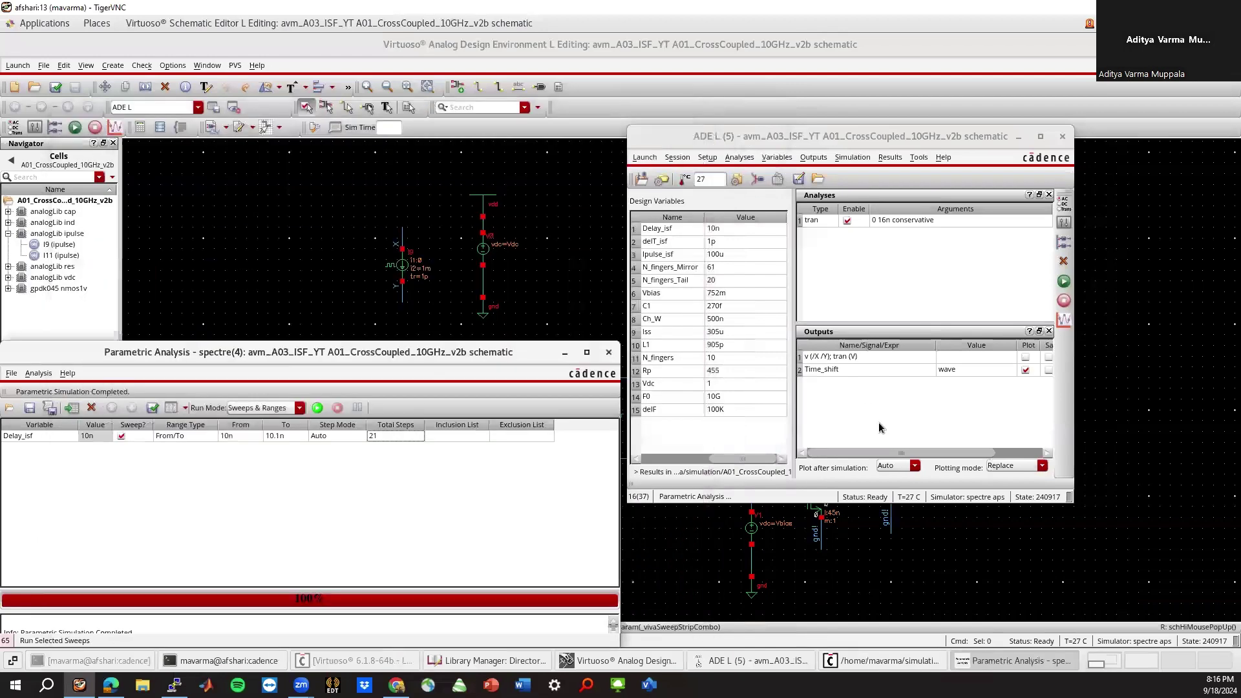
Send the Time_shift output to the calculator, replace the expression with Time_shift, plot it, and close the plot.
right_click(870, 374)
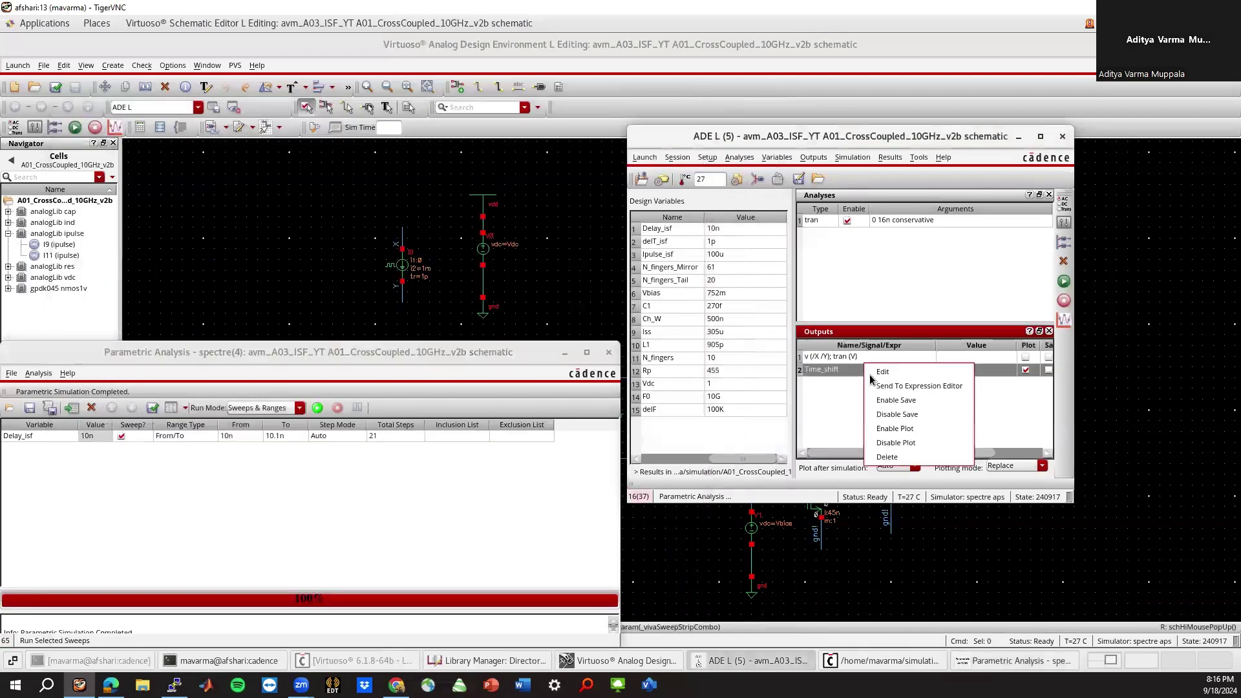
click(901, 389)
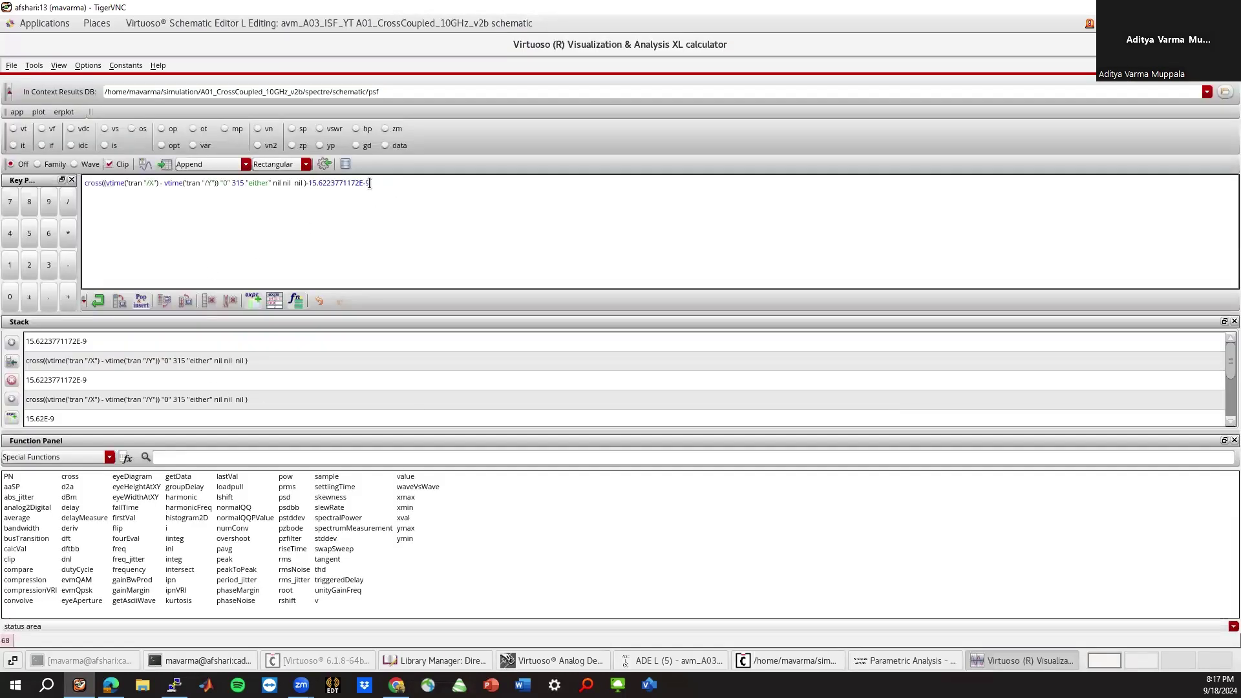
drag(370, 184, 47, 183)
text(Time_shift)
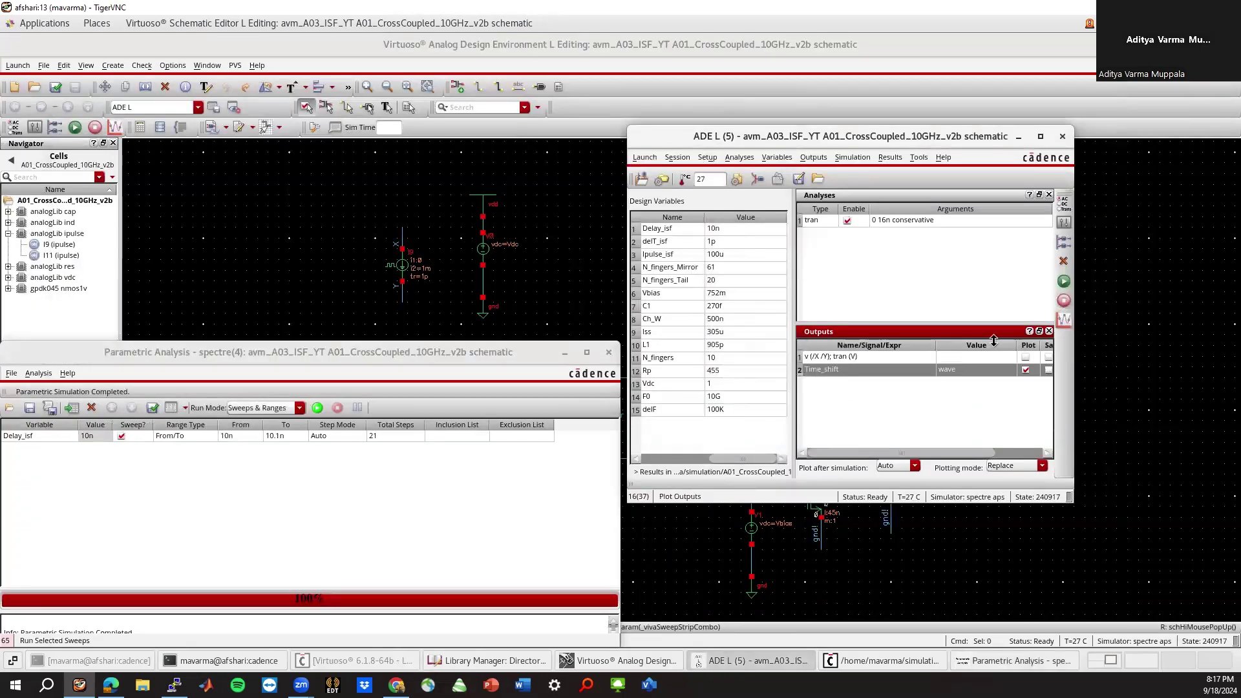
right_click(913, 369)
click(836, 356)
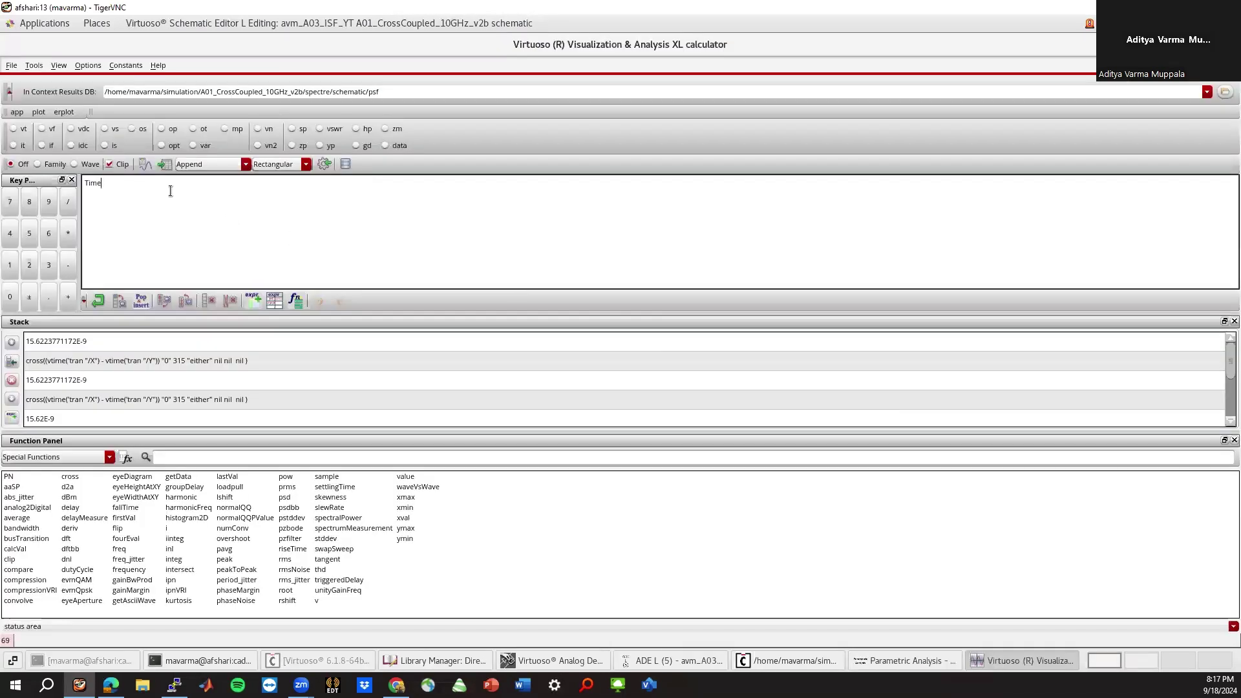
text(_shift)
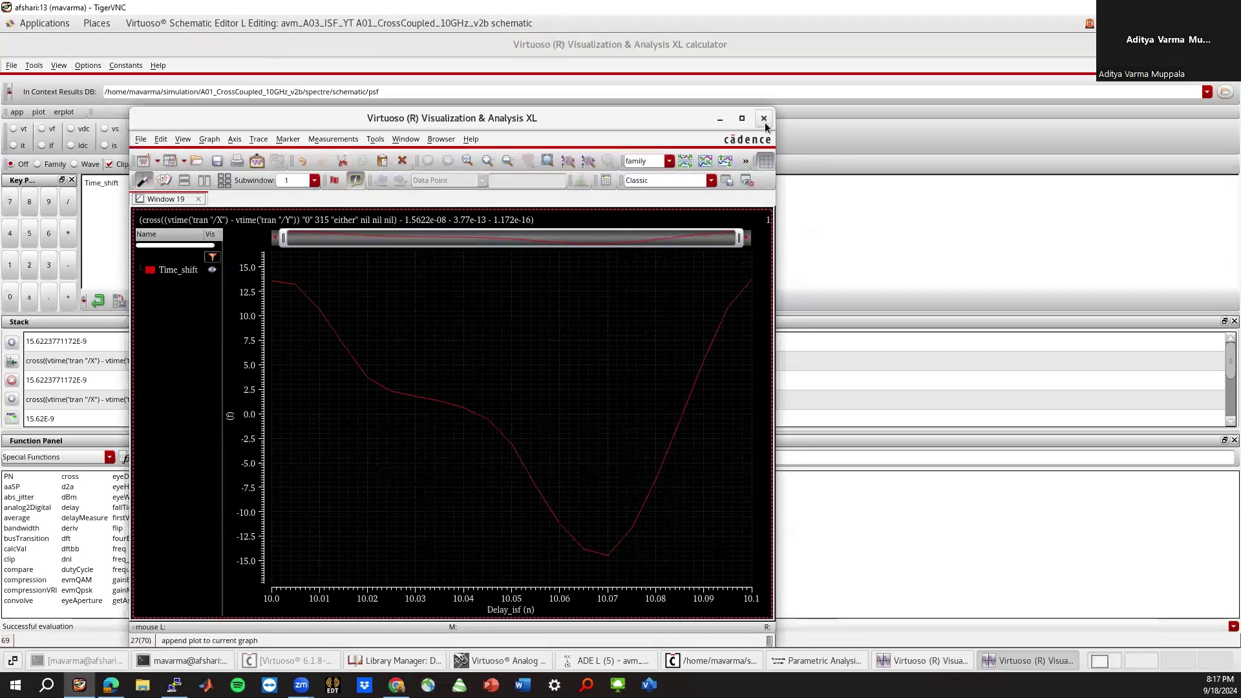
click(764, 119)
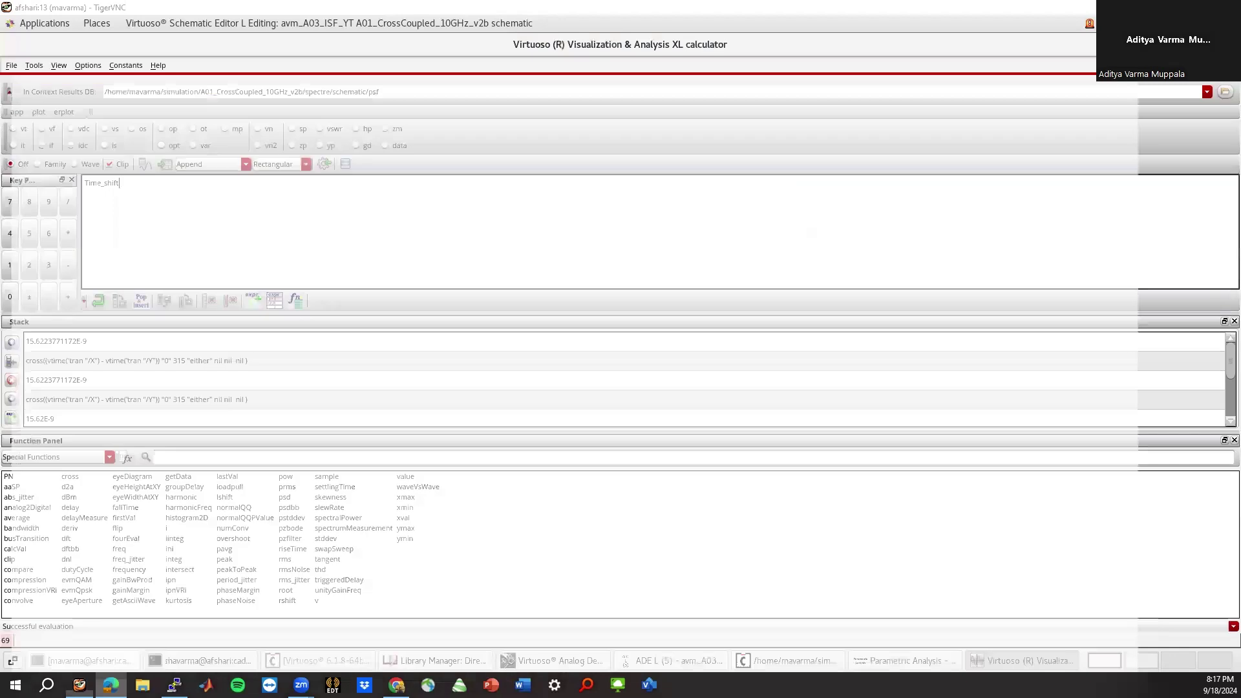
Look up the ISF formula in the ISF sim PDF notes, and return to the Virtuoso calculator.
click(110, 684)
scroll(348, 428, up, 10)
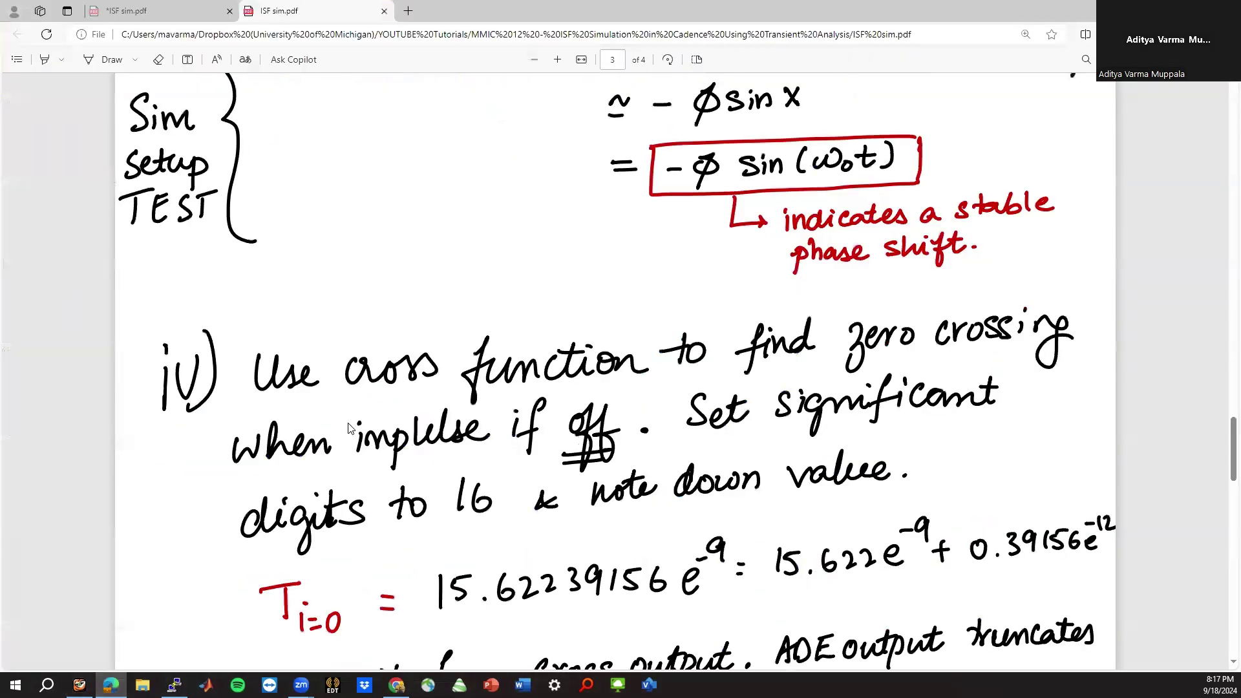
scroll(348, 428, up, 10)
scroll(347, 428, up, 15)
scroll(348, 427, down, 5)
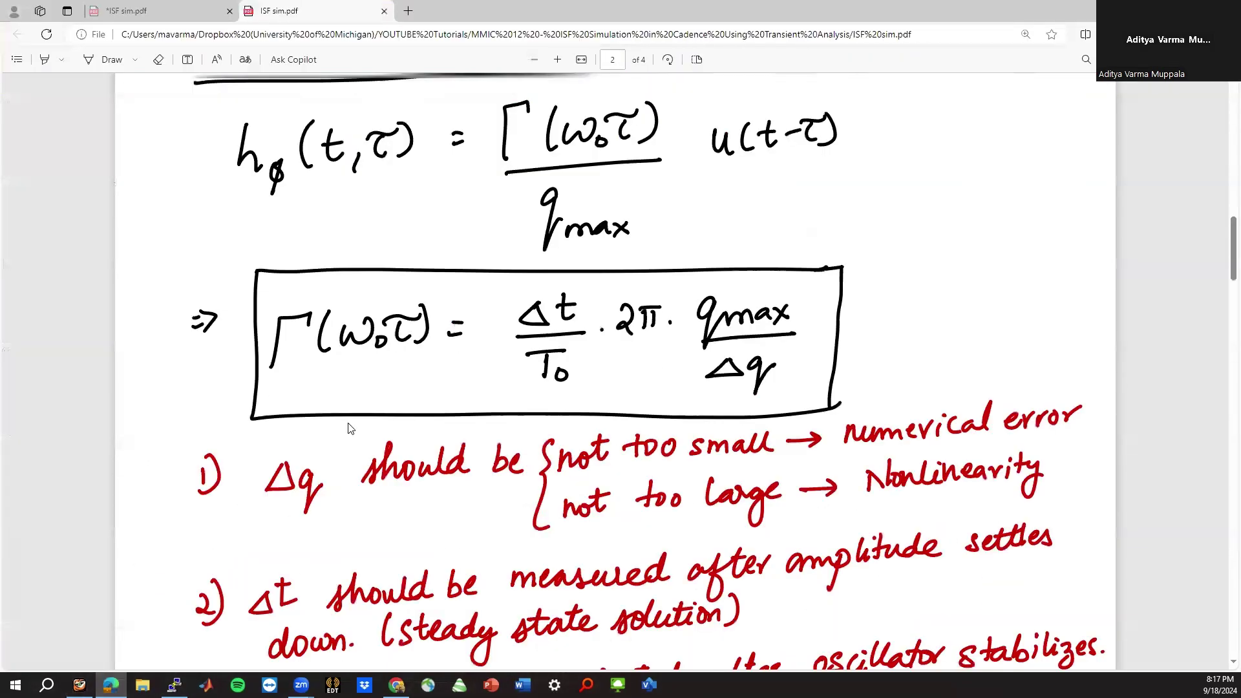
scroll(605, 497, up, 2)
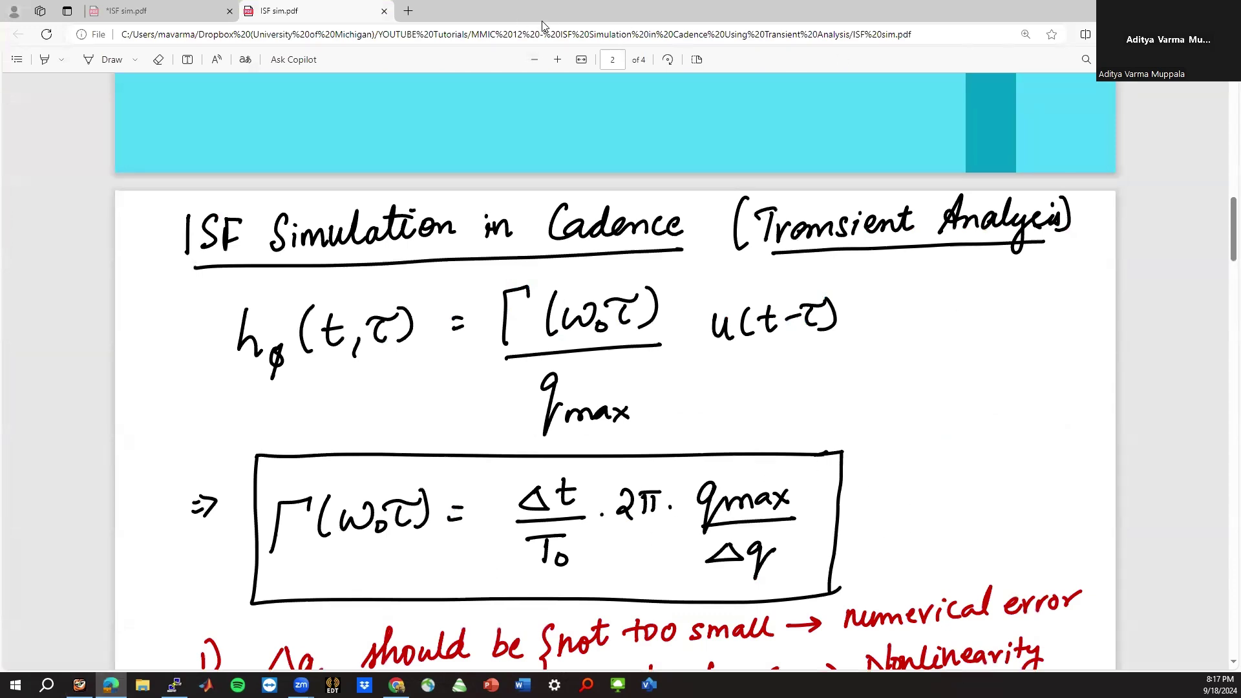
key(alt+Tab)
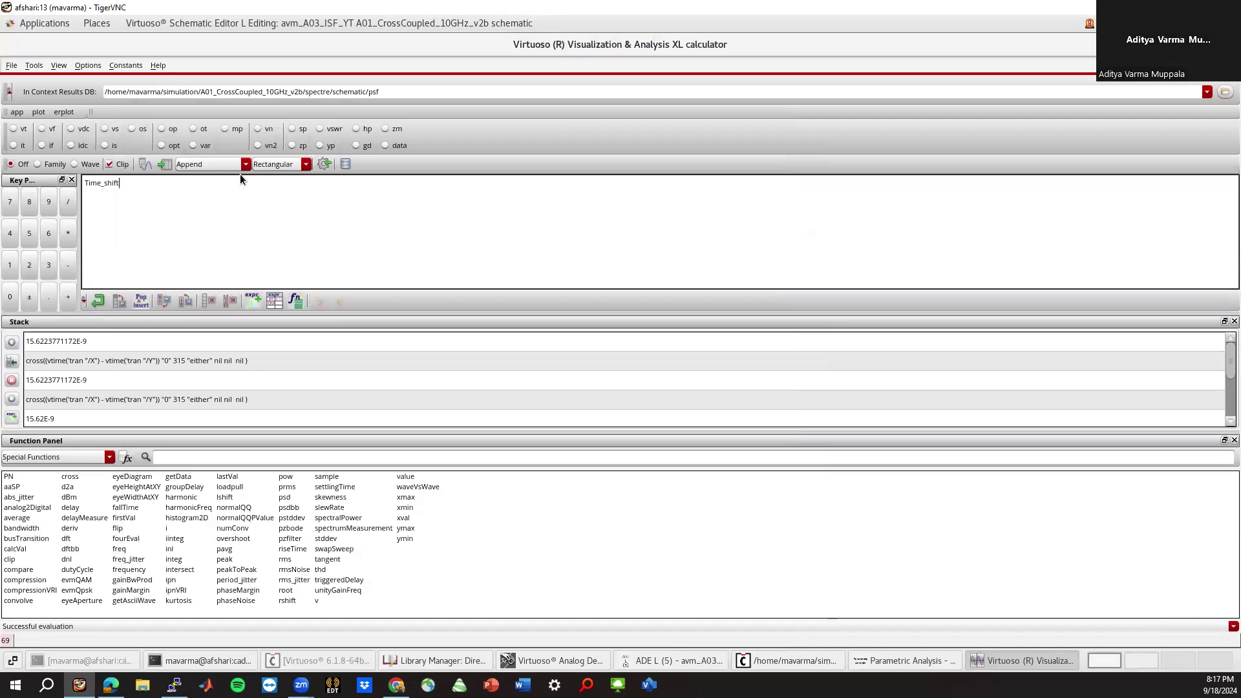
Divide Time_shift by 0.1n in parentheses and multiply by 2*pi, so the expression reads (Time_shift/0.1n)*2*pi*(.
text(/)
text(0.1n)
text())
text(()
key(End)
text(*2*p)
Consult the PDF notes for the maximum charge and append 84.1f/ to the calculator expression.
click(111, 685)
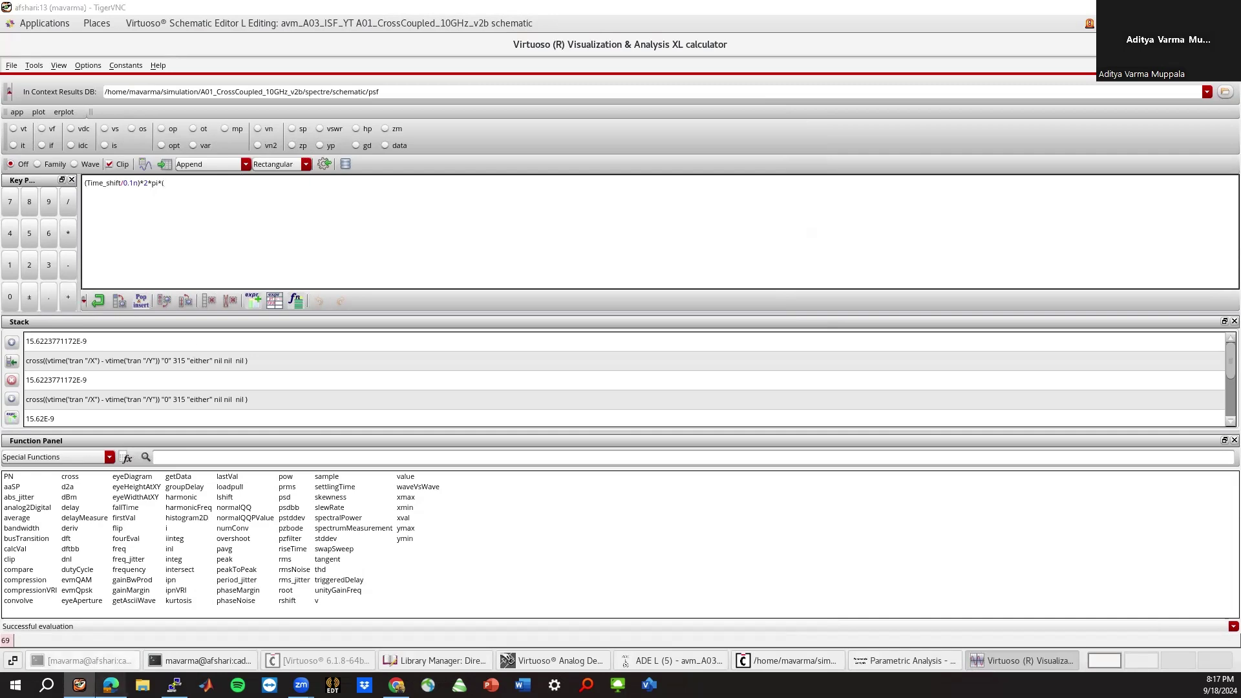
scroll(636, 377, down, 6)
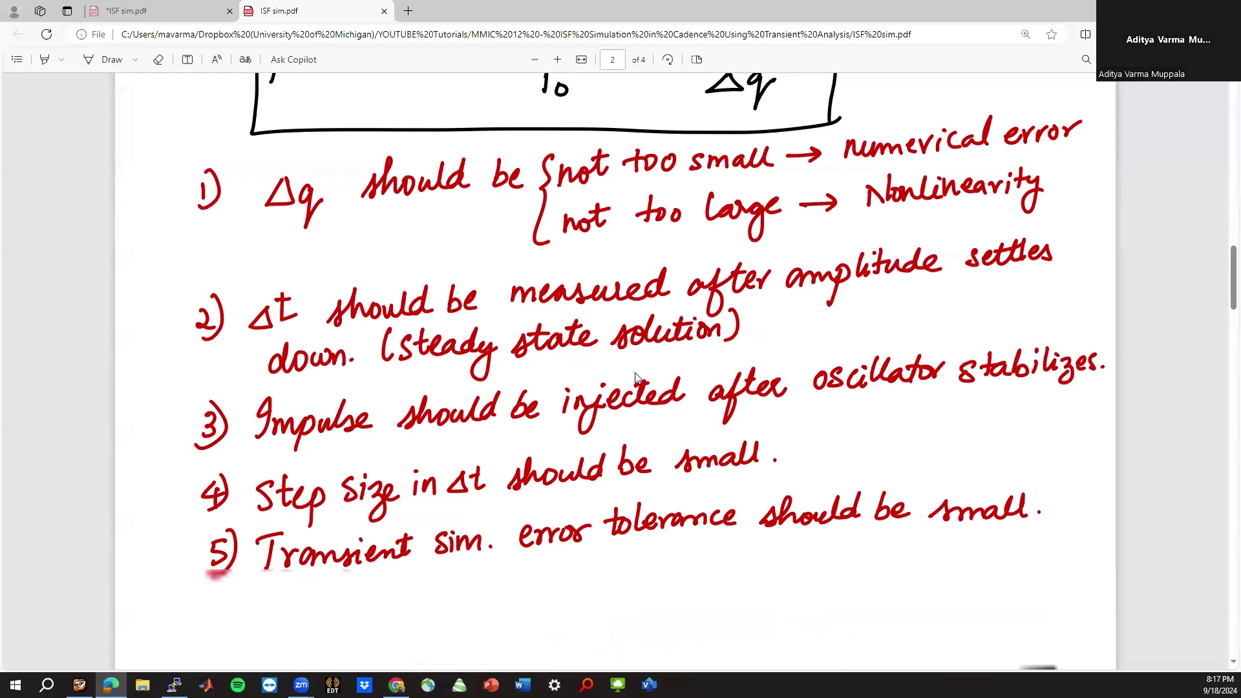
scroll(635, 377, down, 8)
scroll(635, 377, down, 10)
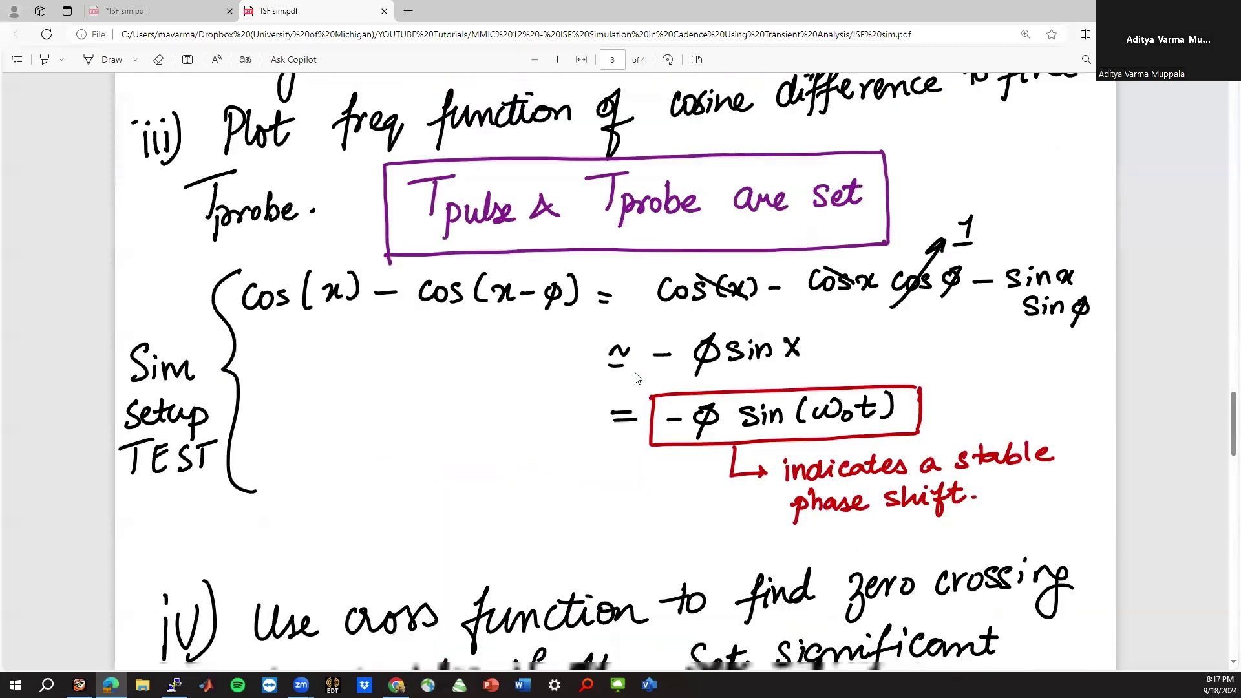
scroll(635, 377, down, 10)
scroll(635, 376, down, 7)
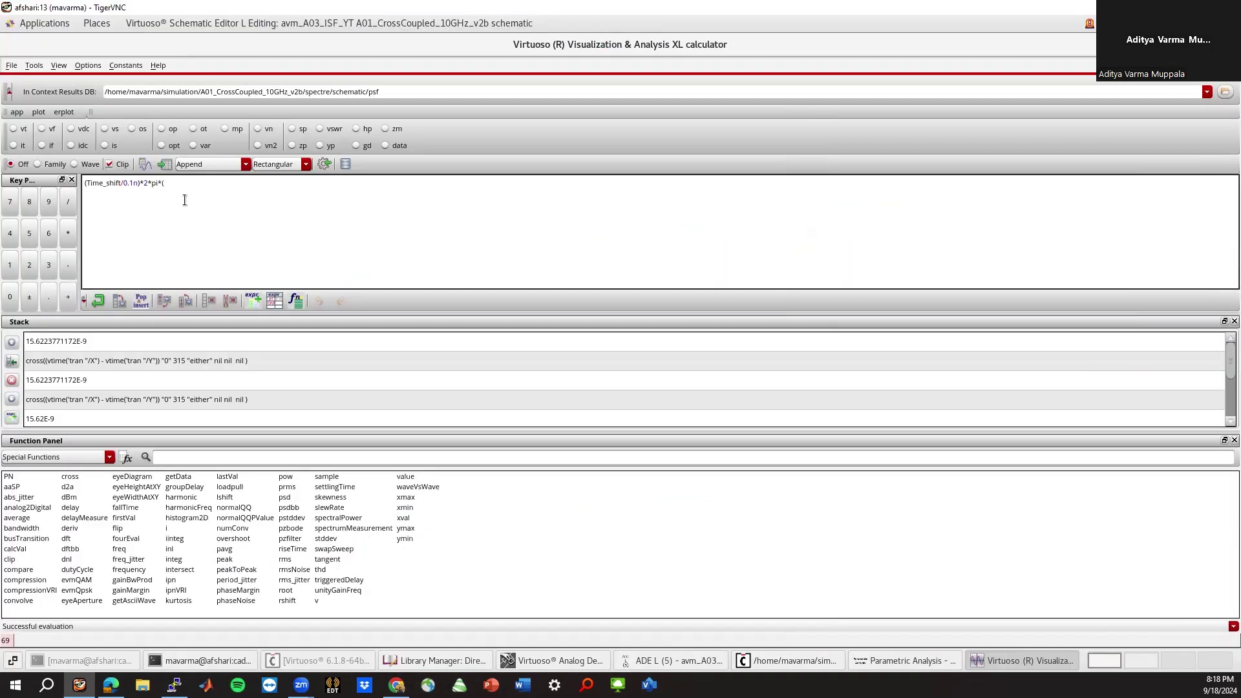
text(84.1f/)
Complete the denominator as (VAR("Ipulse_isf")*VAR("delT_isf")), checking the design variable names in ADE L.
text(VAR()
click(713, 661)
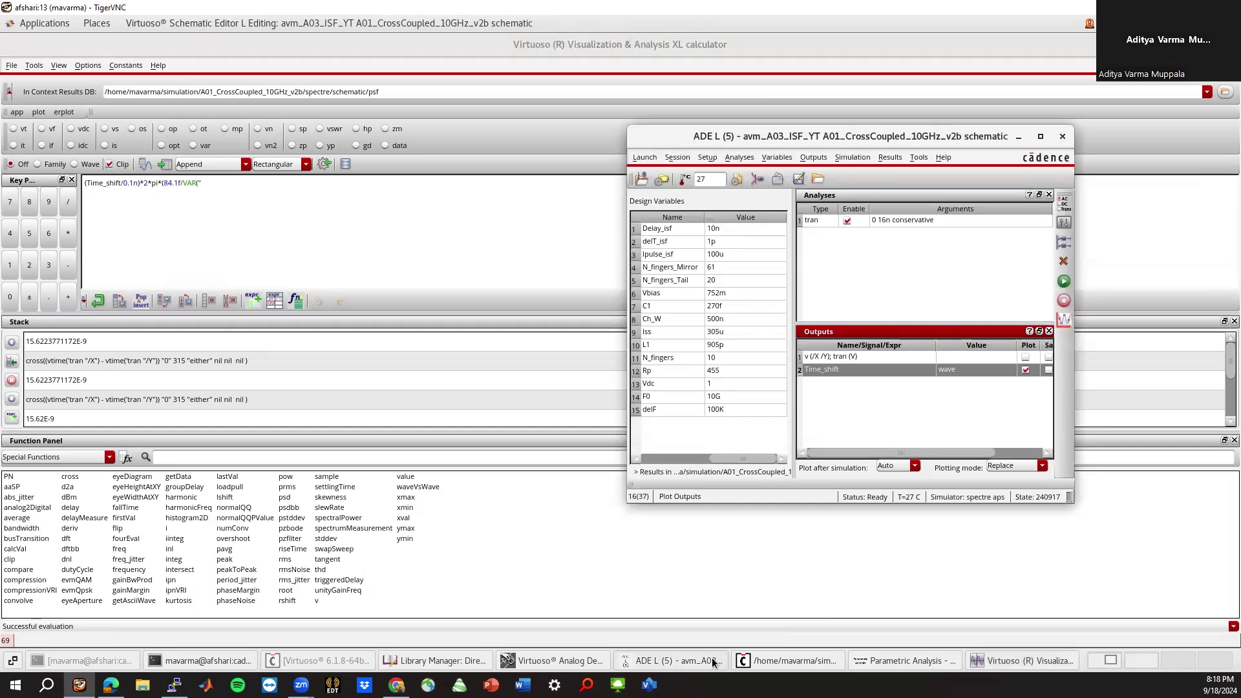
click(713, 661)
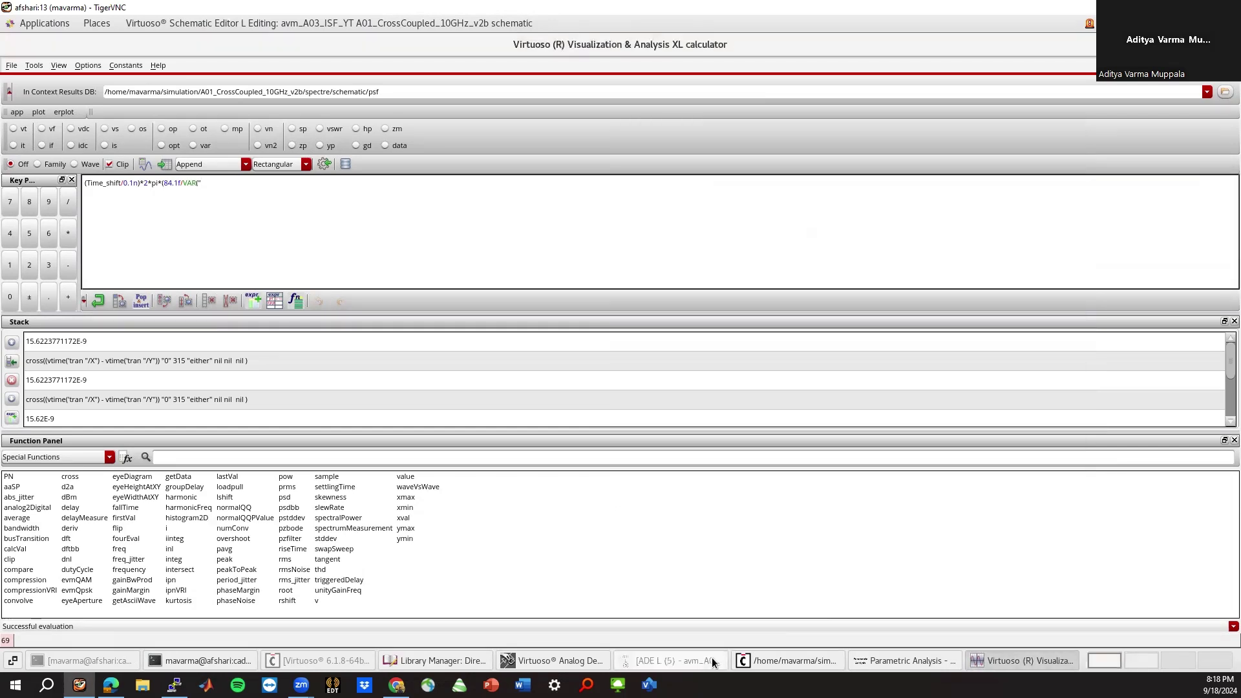
text(Ipulse)
text(_isf")
text())
text(()
key(End)
text(*VAR("delT_isf"))))
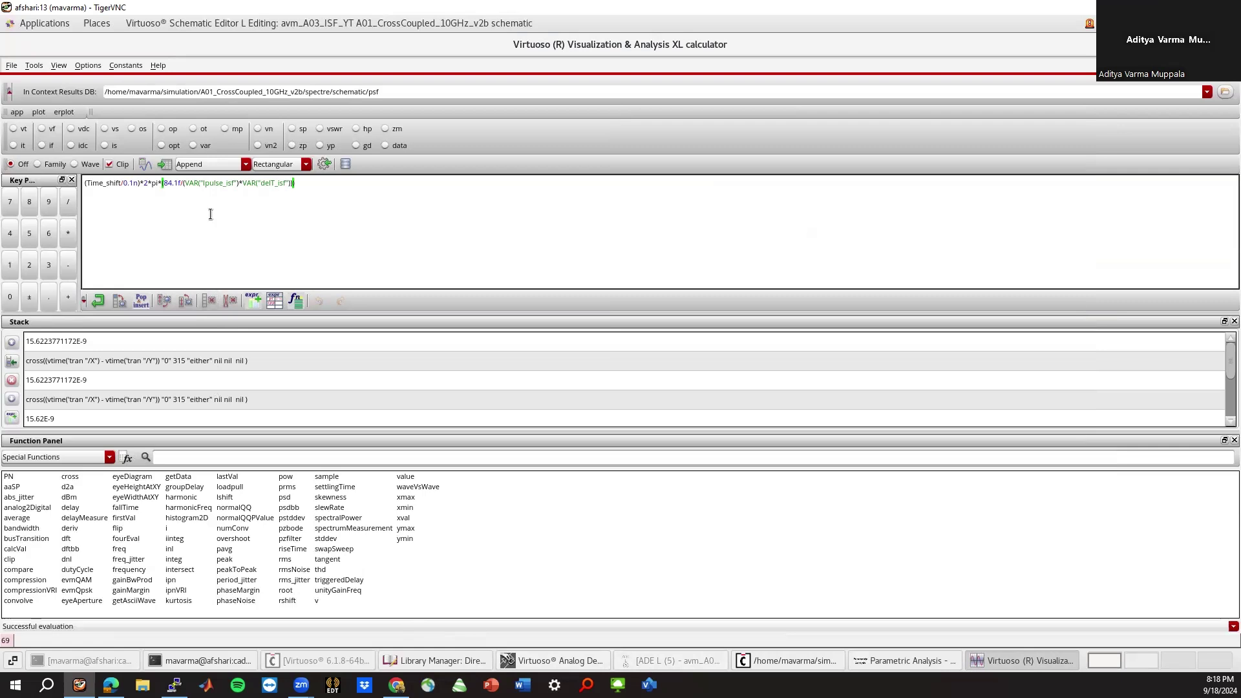
Plot the ISF expression against Delay_isf, widen the trace name column, and move the plot window aside.
click(145, 165)
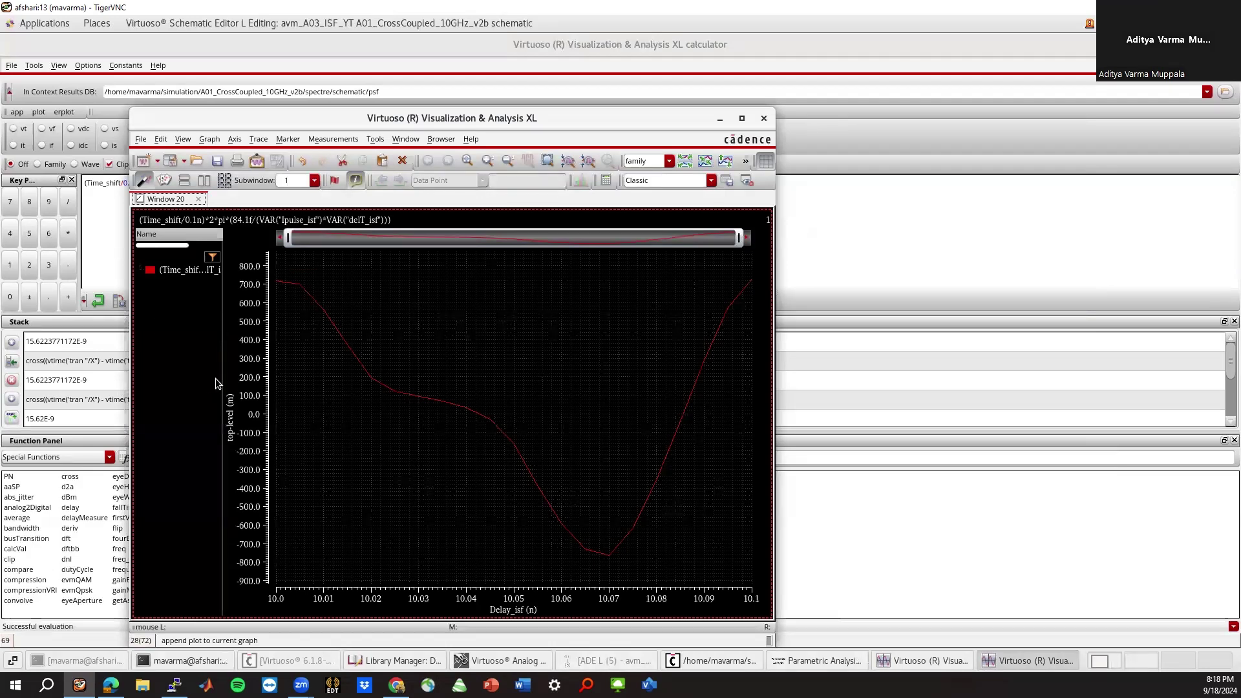
drag(255, 376, 278, 361)
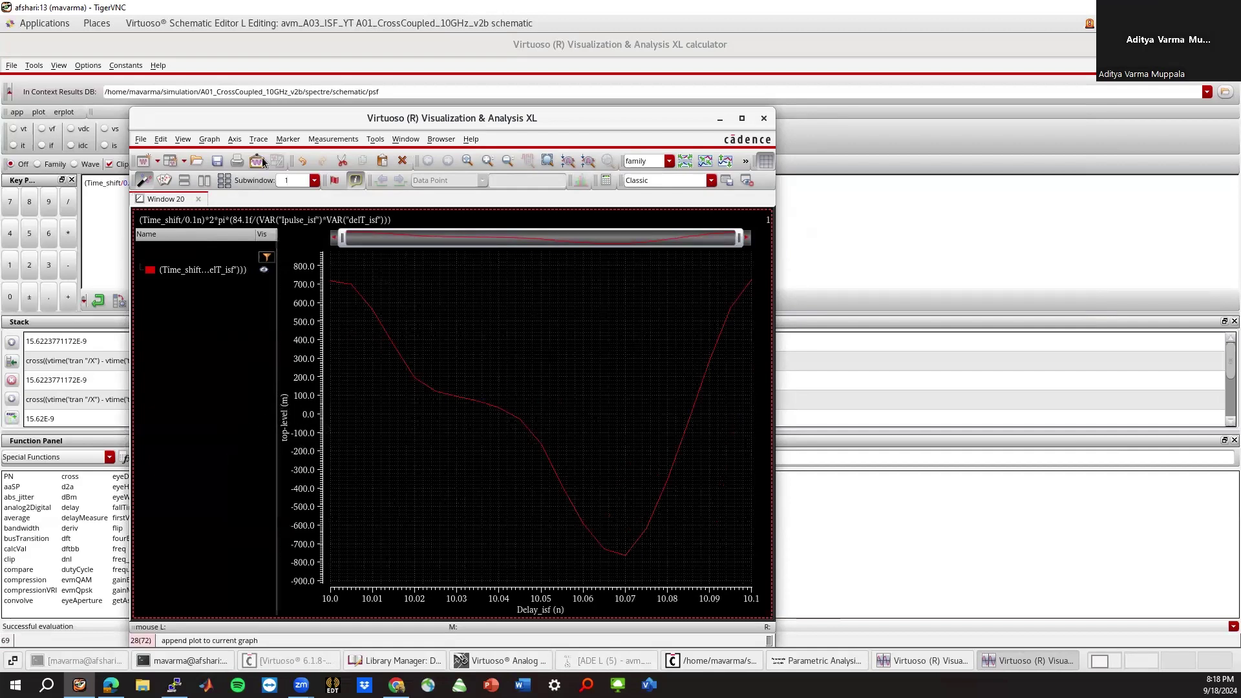
drag(435, 119, 759, 115)
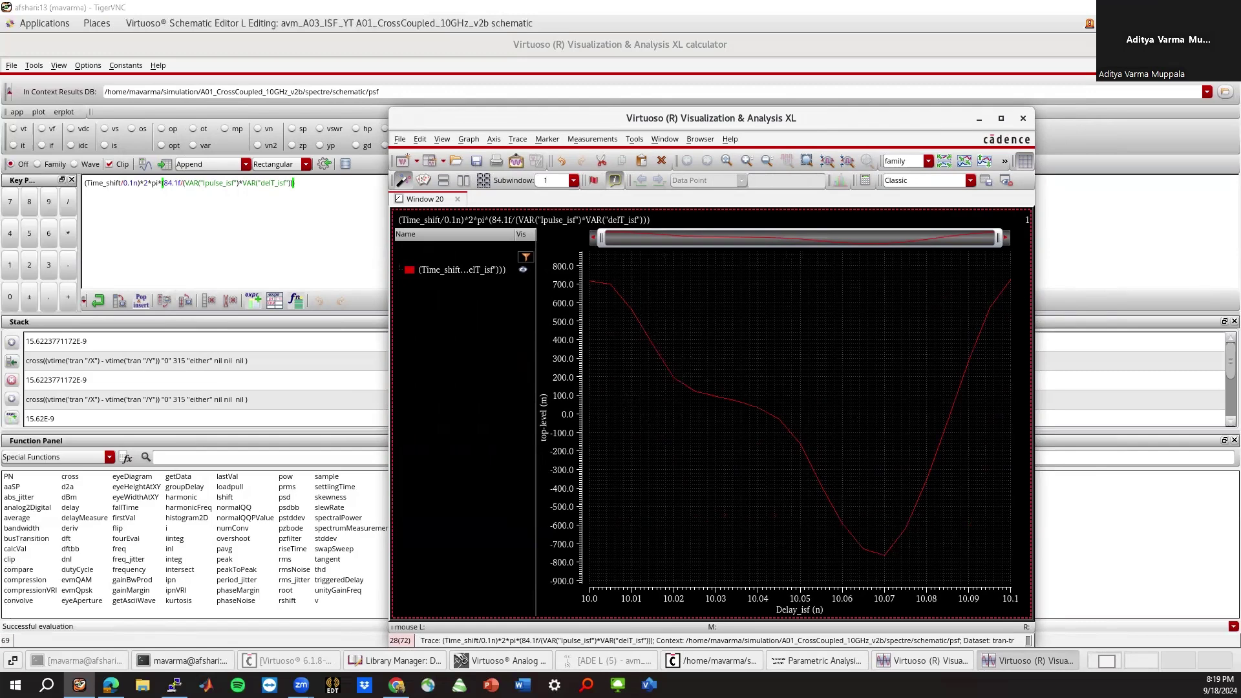
Send the calculator expression to the ADE L outputs and name the new output ISF.
click(370, 300)
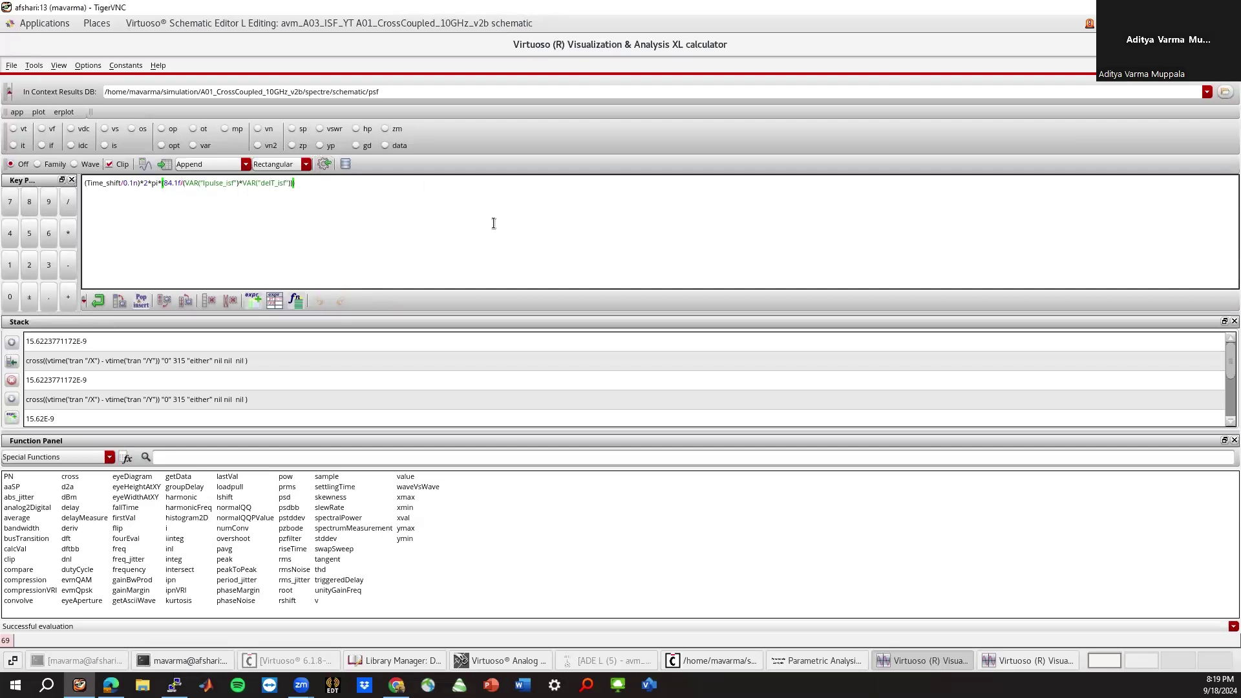
click(639, 659)
double_click(827, 384)
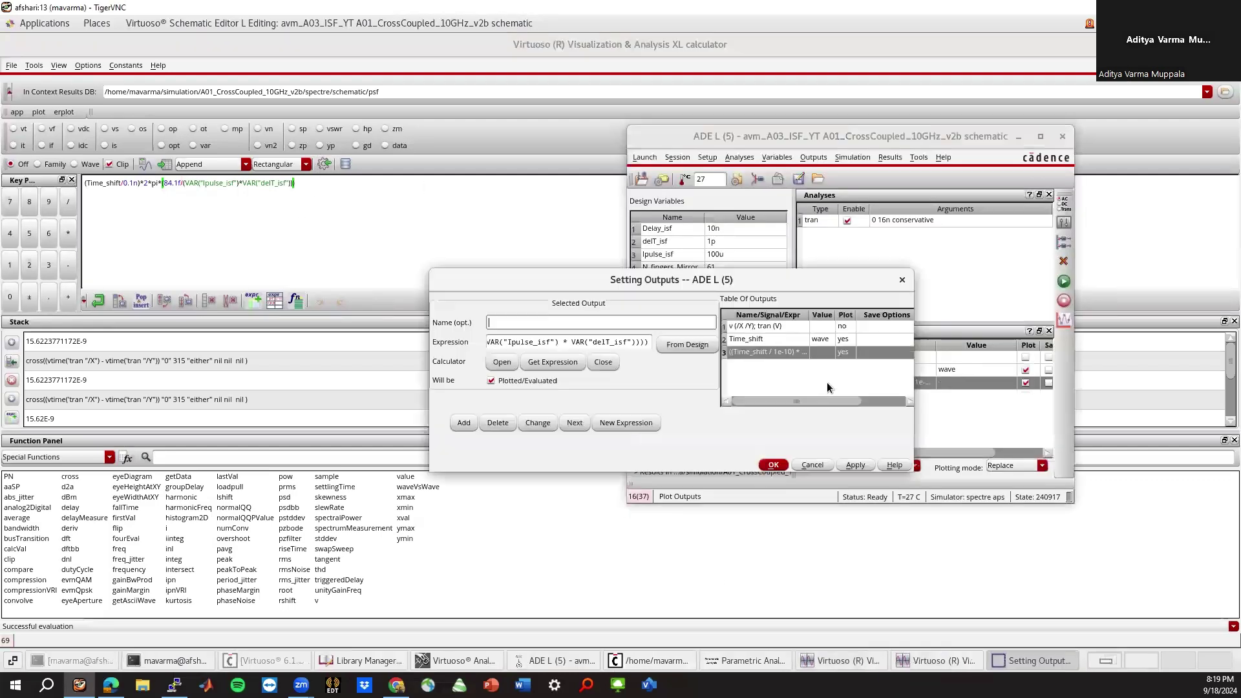
text(ISF)
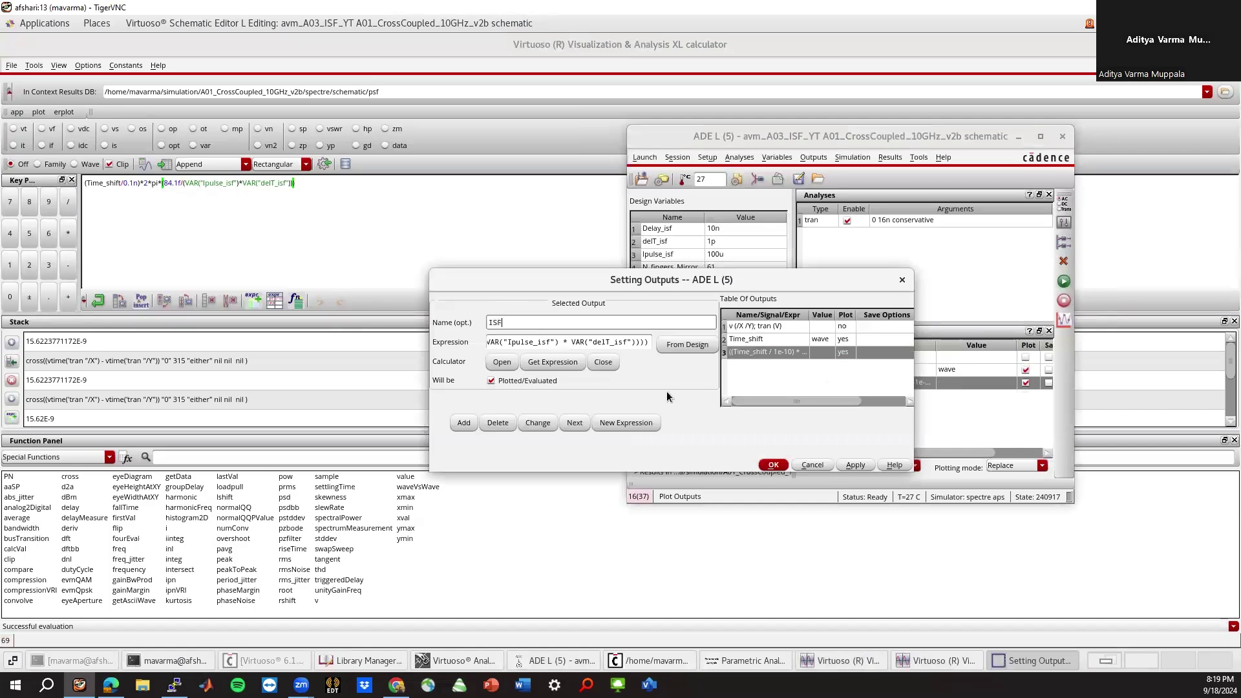
click(769, 464)
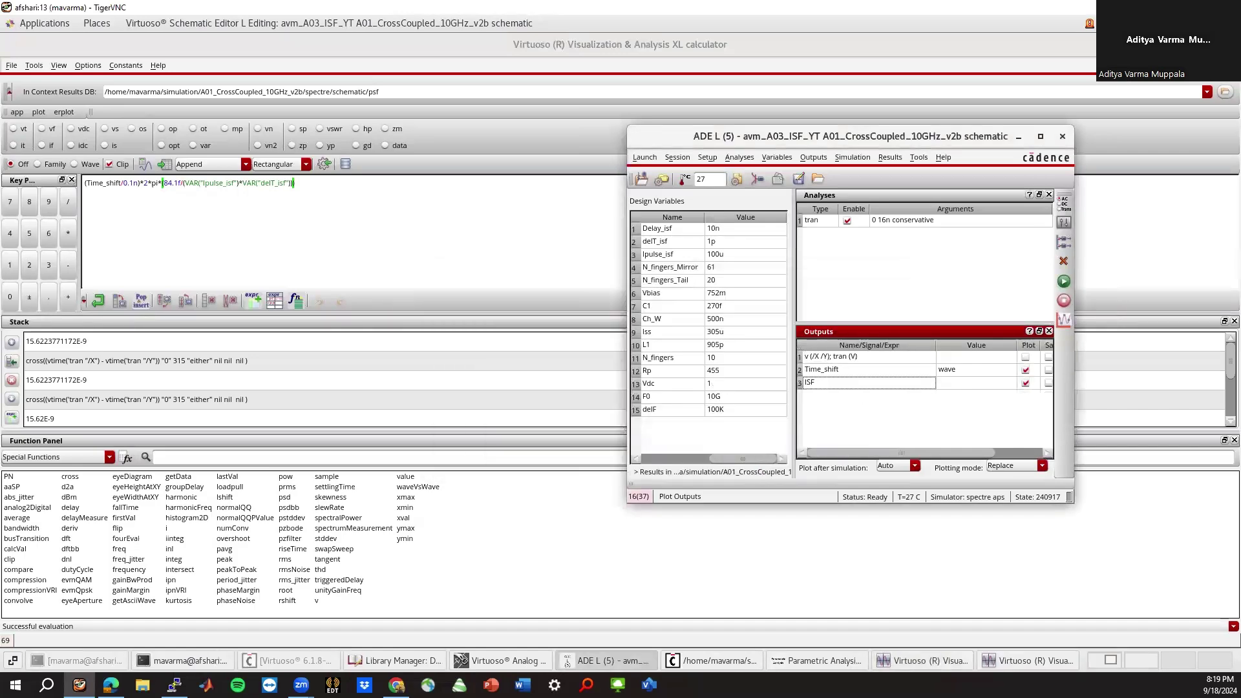
Close the calculator and the ISF plot window, and turn off plotting for the Time_shift output.
click(1228, 44)
click(581, 116)
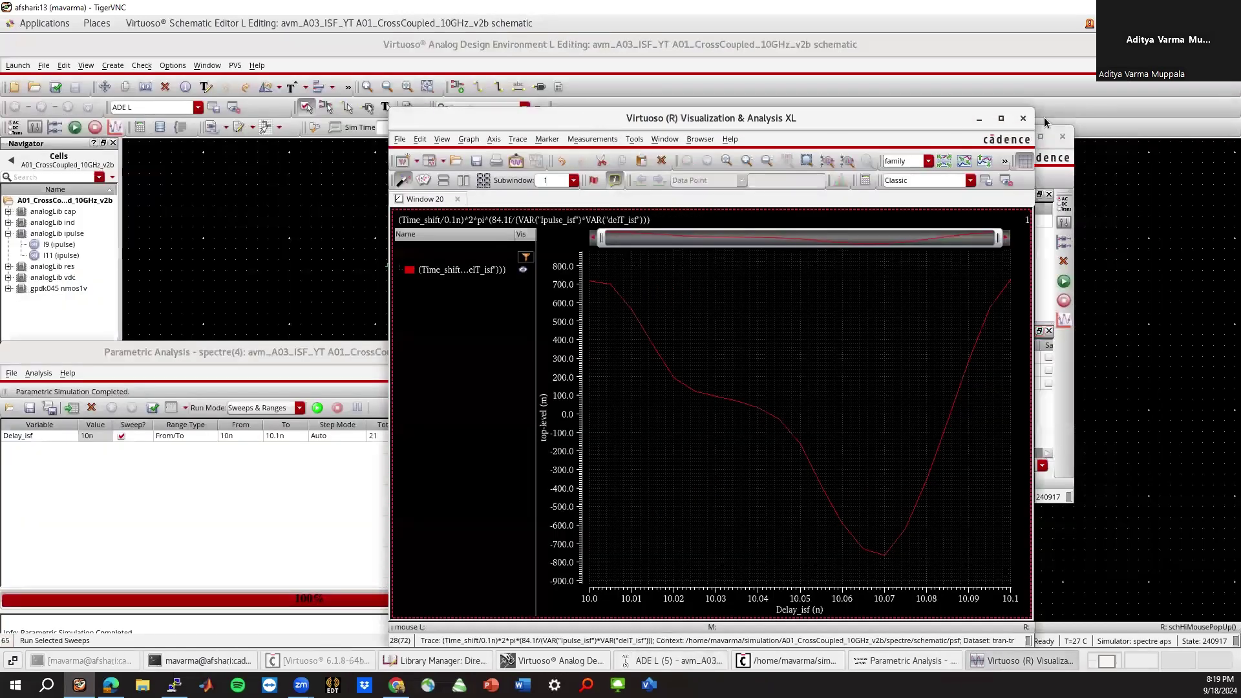
click(1021, 119)
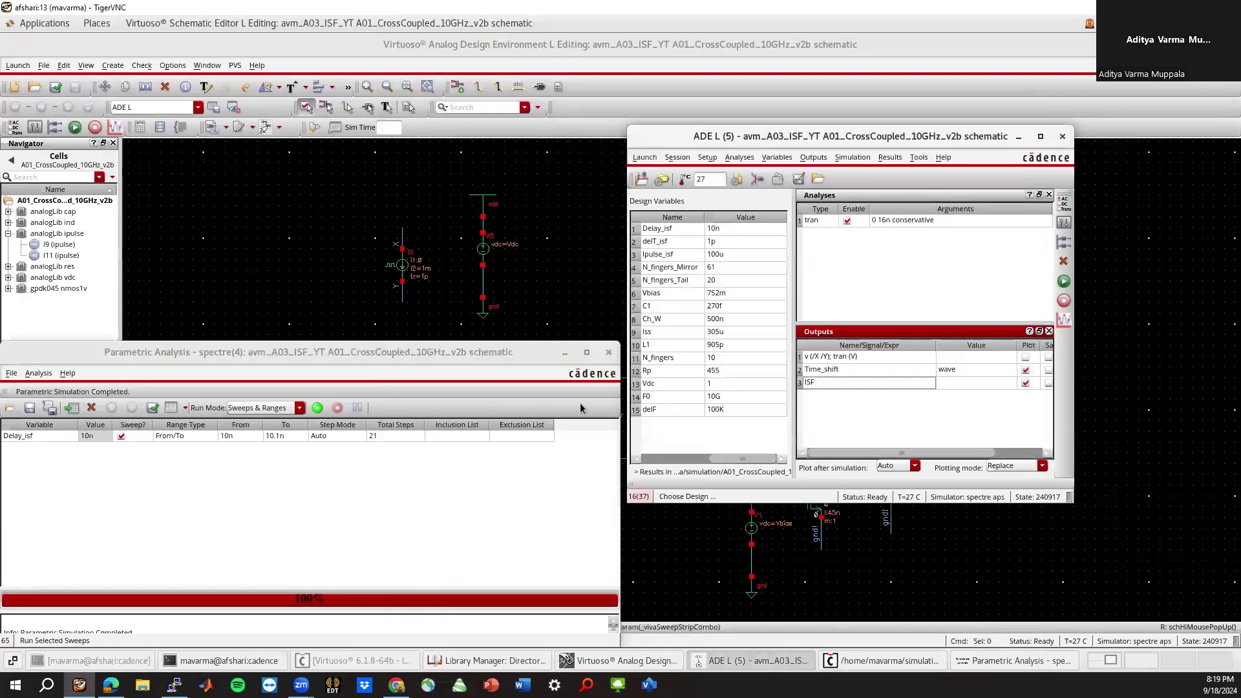
click(1024, 370)
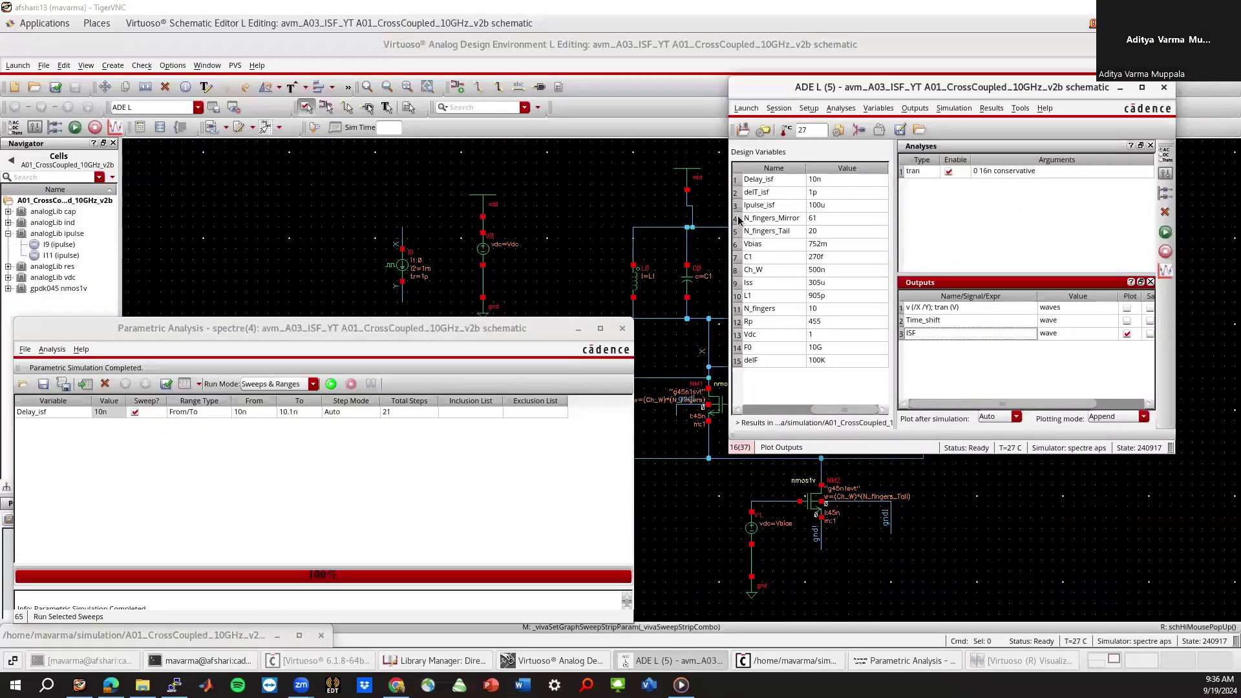
Review the transient analysis time step options and close both dialogs without changes.
double_click(1012, 172)
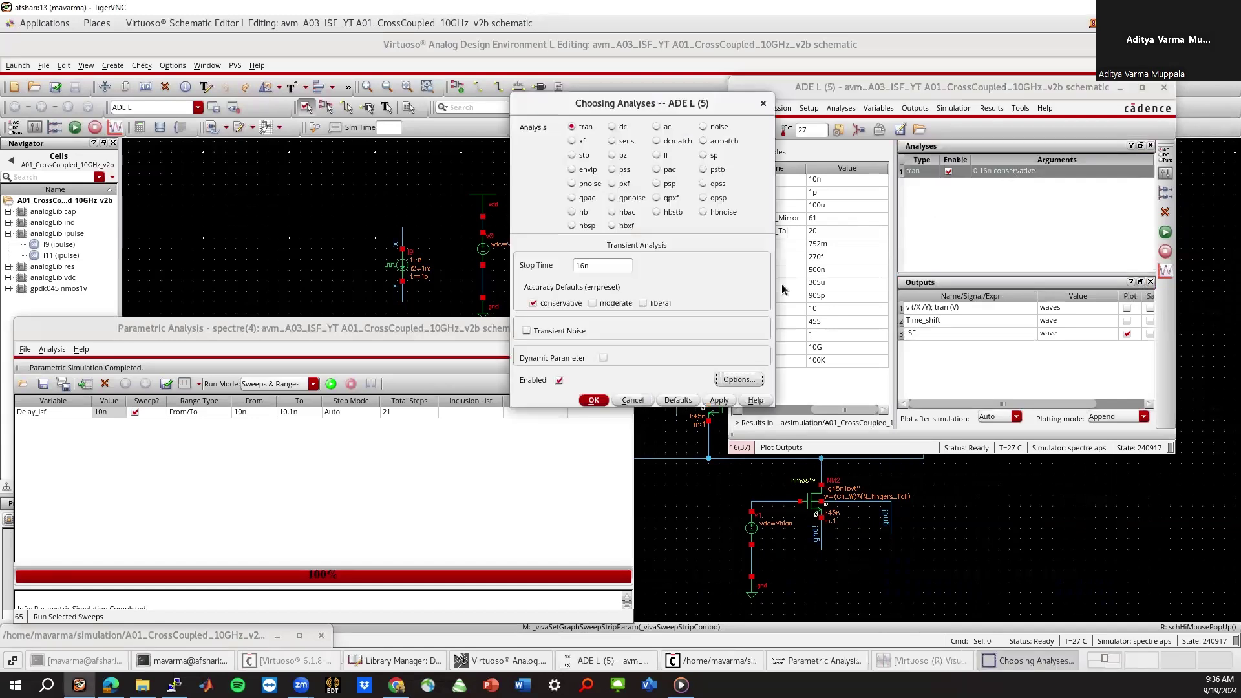
click(735, 379)
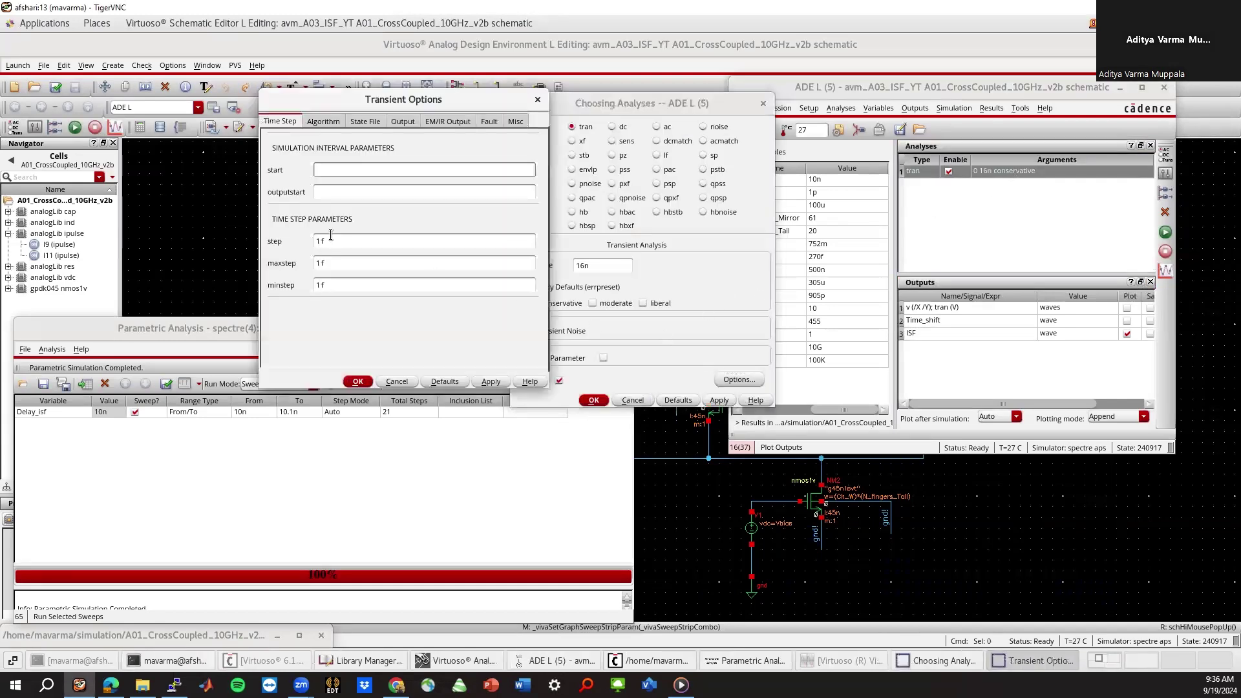
click(397, 382)
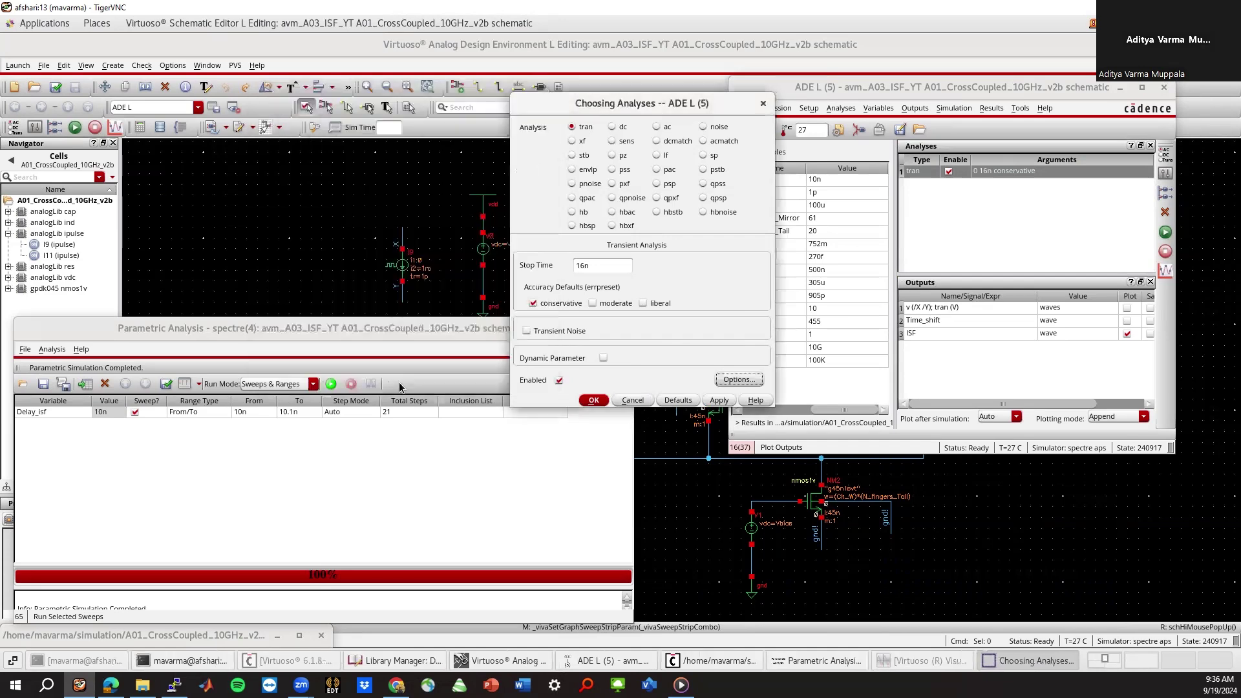
click(620, 400)
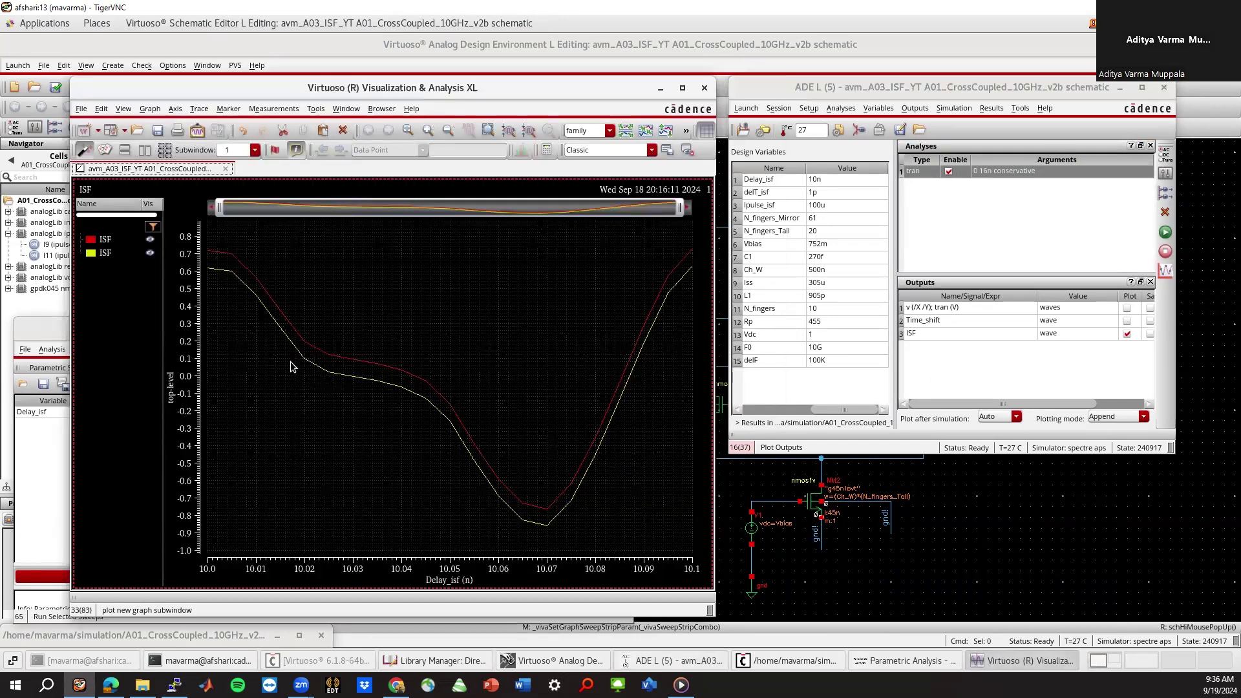
Compare the two ISF curves and inspect the expressions of the ISF and Time_shift outputs without changing them.
mouse_move(211, 271)
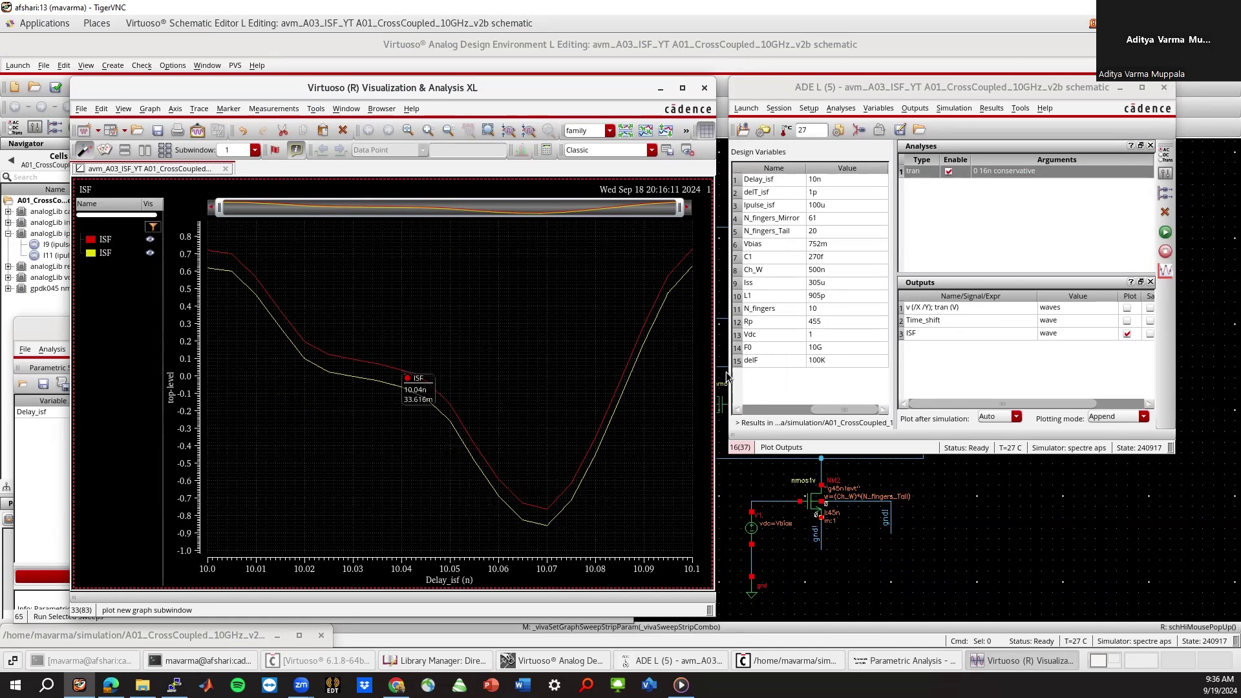
double_click(948, 333)
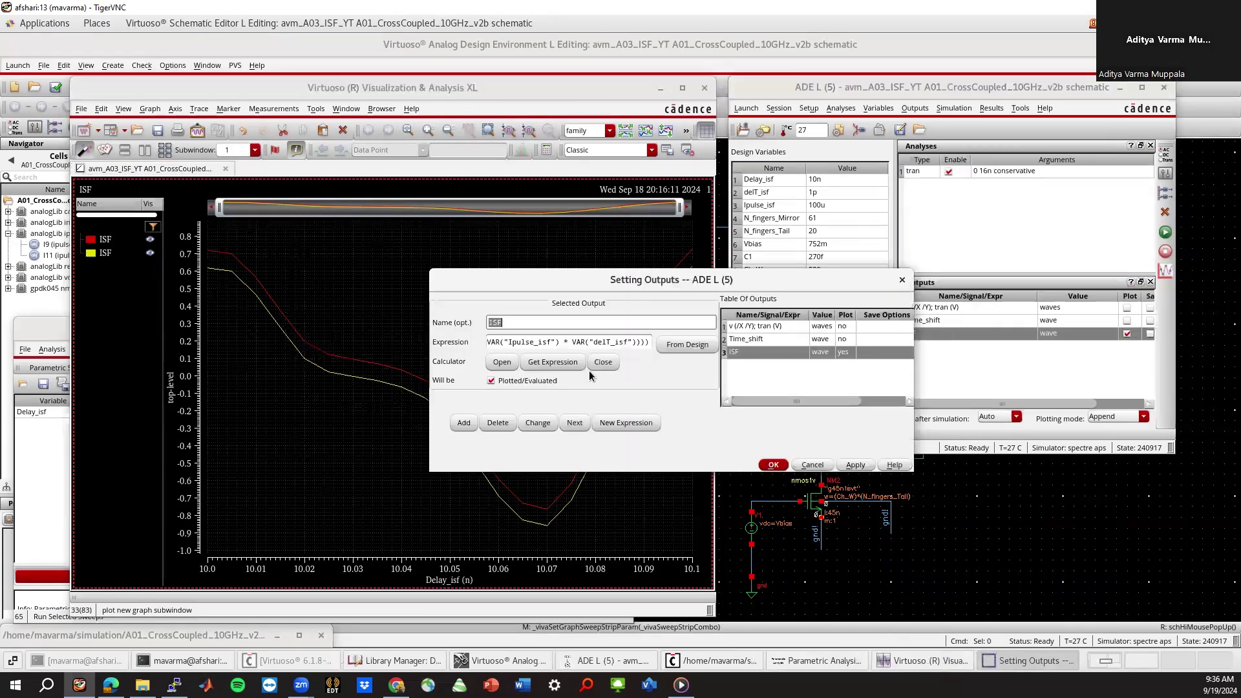
drag(585, 342, 472, 339)
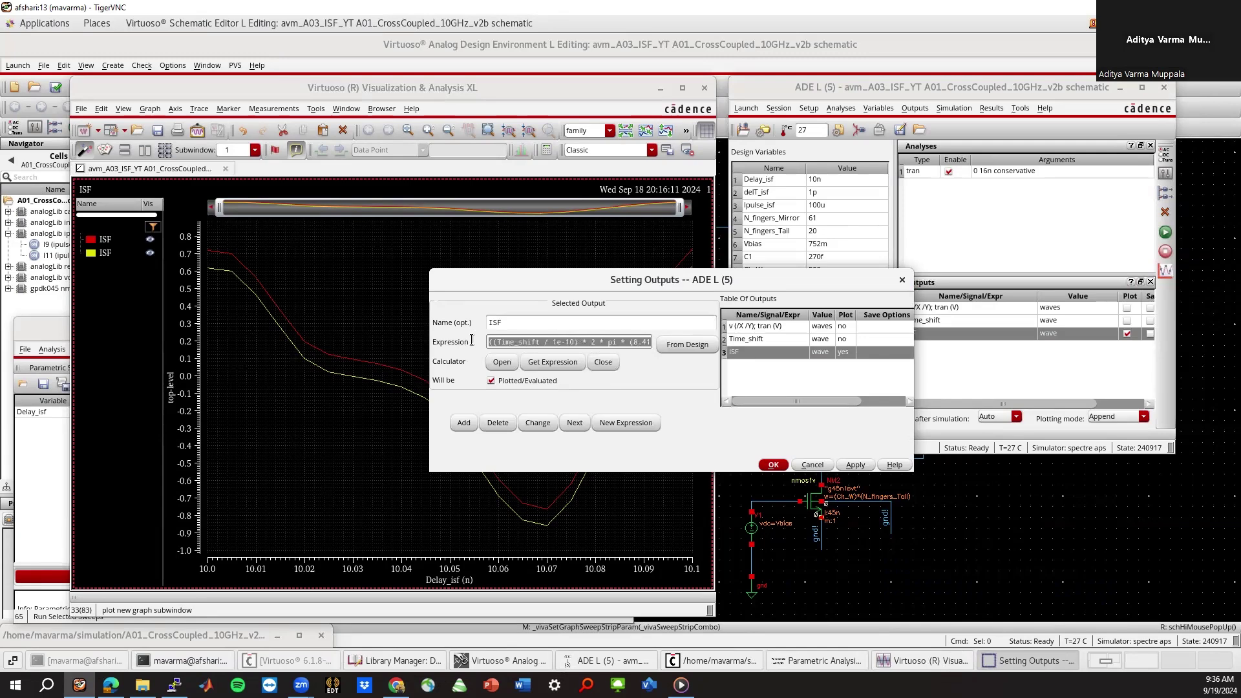
click(812, 464)
double_click(1003, 320)
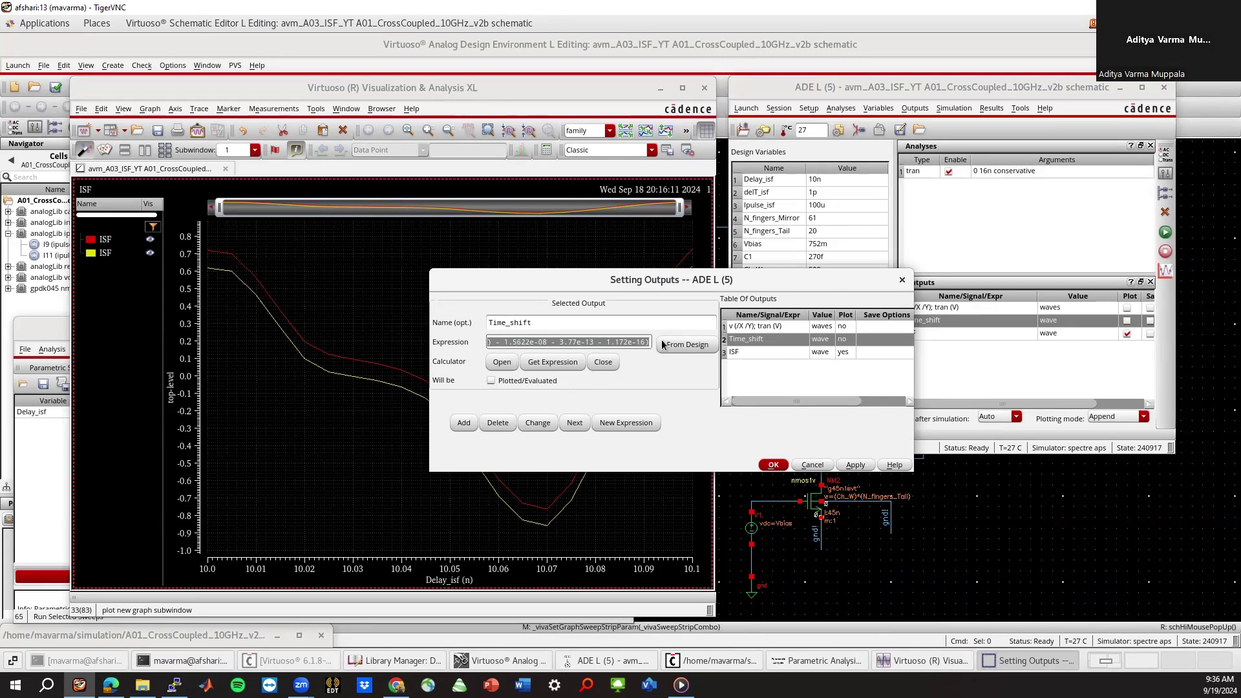
click(812, 464)
click(524, 308)
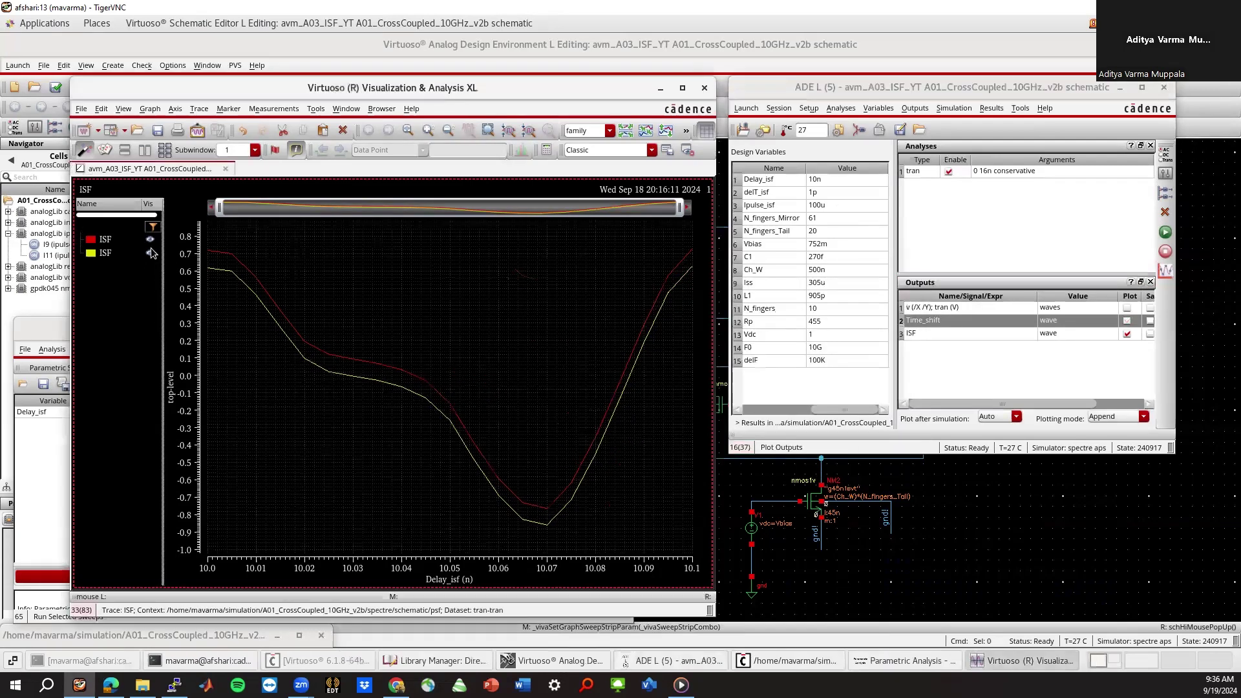
Enable plotting for v(/X /Y), disable it for ISF, and plot the voltage with the plotting mode New Win.
click(953, 220)
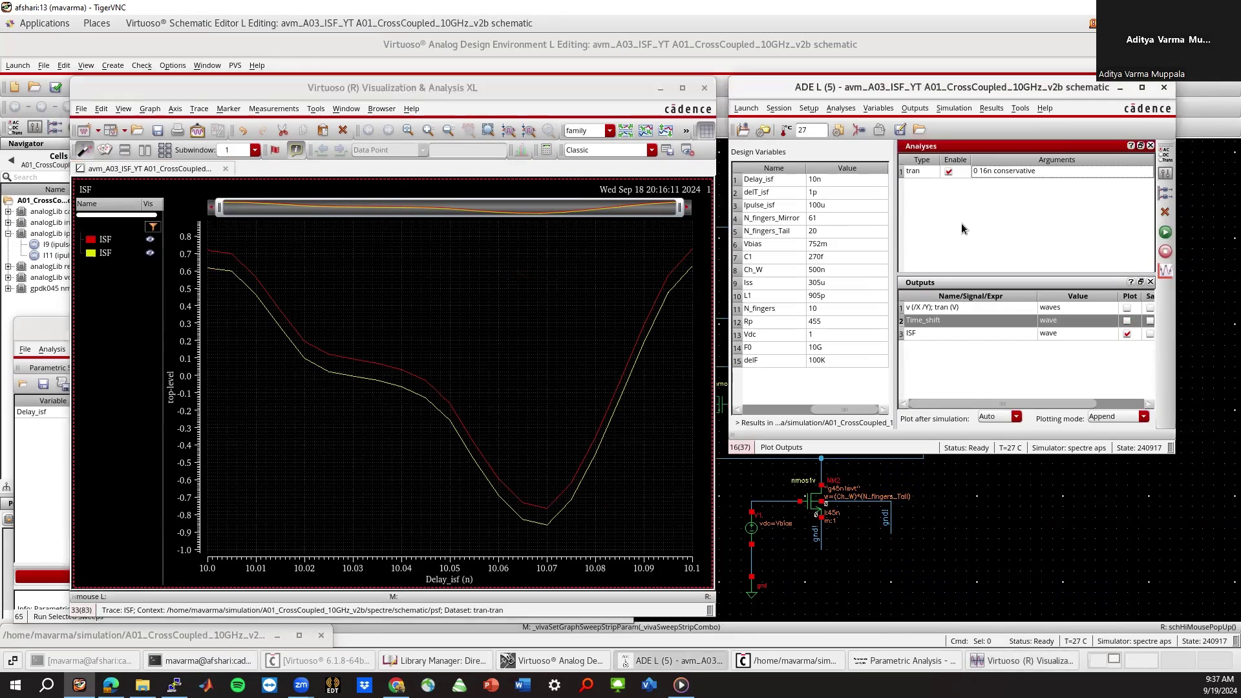
click(1126, 308)
click(1127, 333)
click(1119, 417)
click(1105, 460)
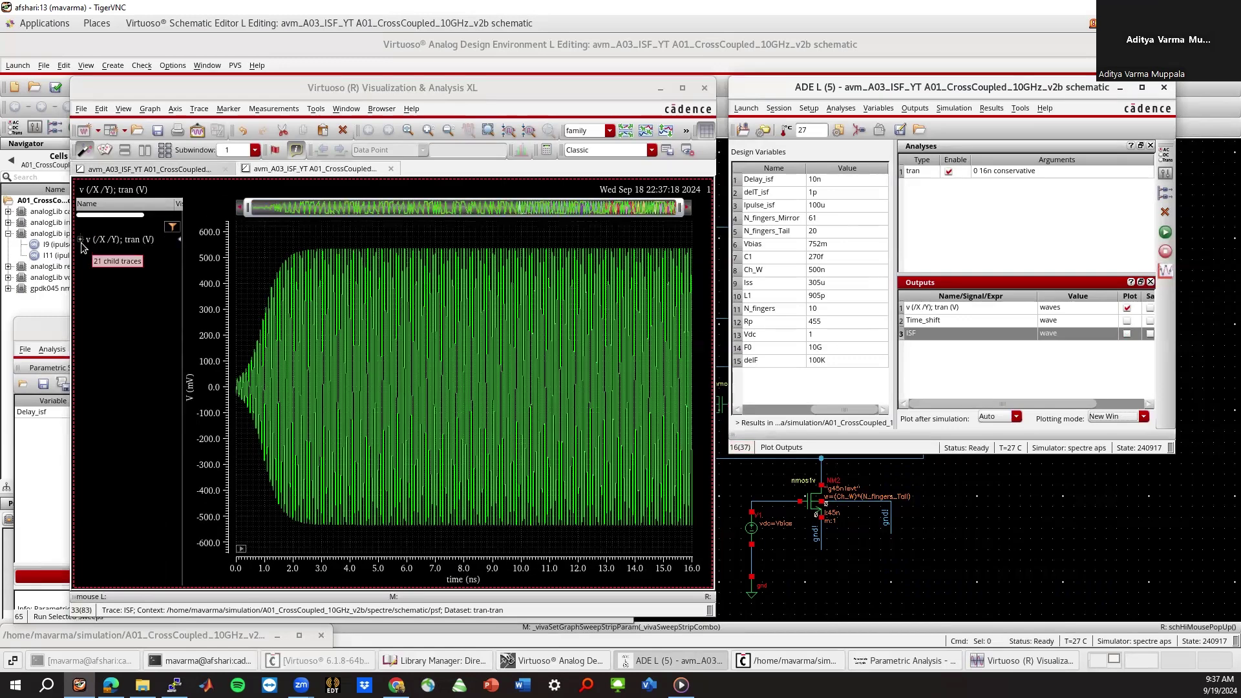
Expand the v(/X /Y) trace family and send its Delay_isf = 10n trace to the calculator.
click(81, 241)
right_click(156, 251)
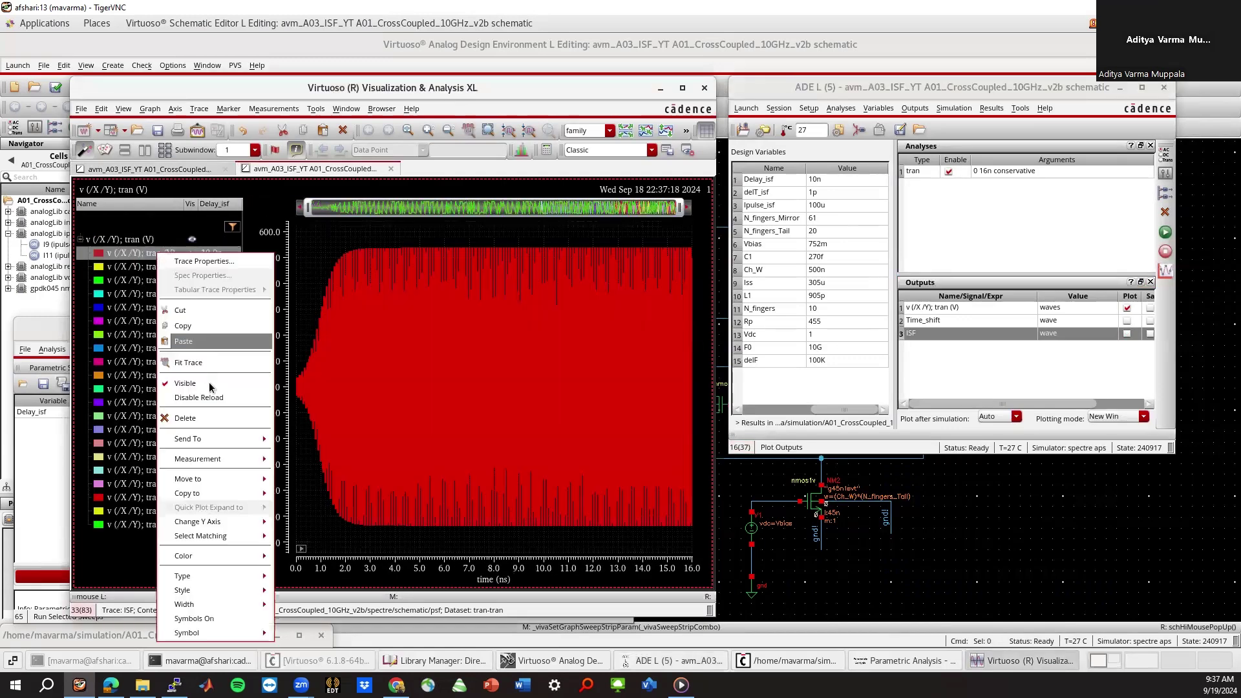
mouse_move(219, 439)
click(298, 473)
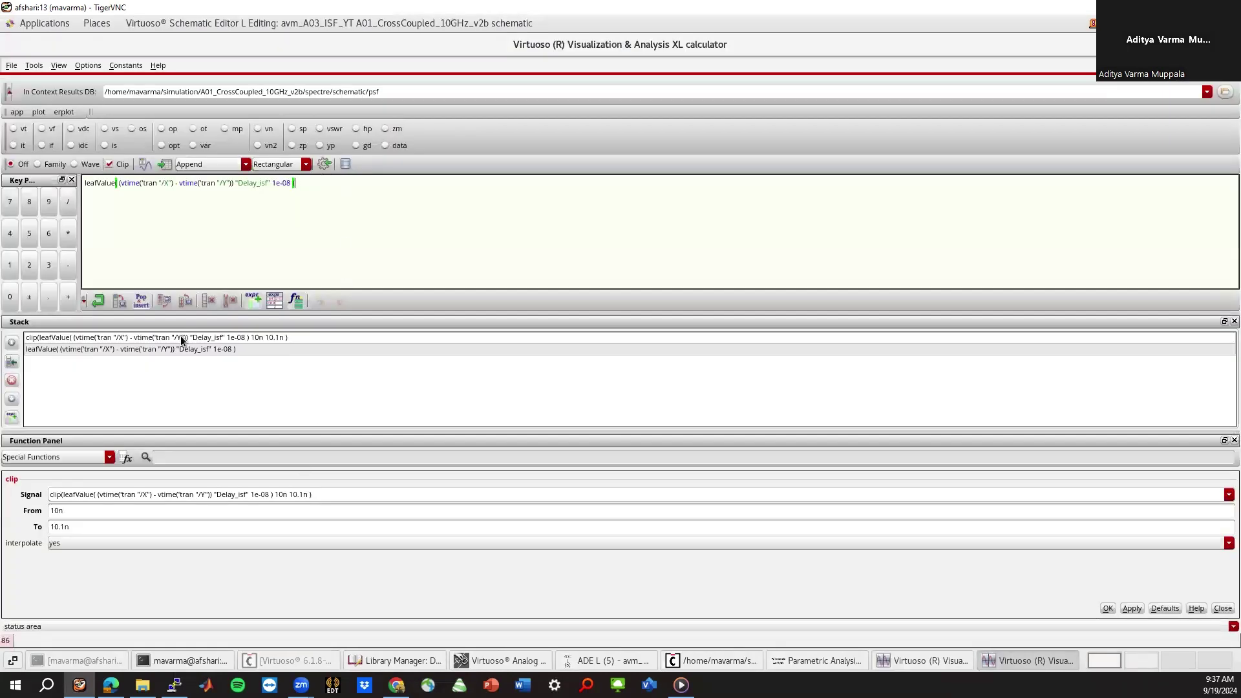
Clear both expressions from the calculator stack and close the open clip function form.
drag(182, 341, 174, 351)
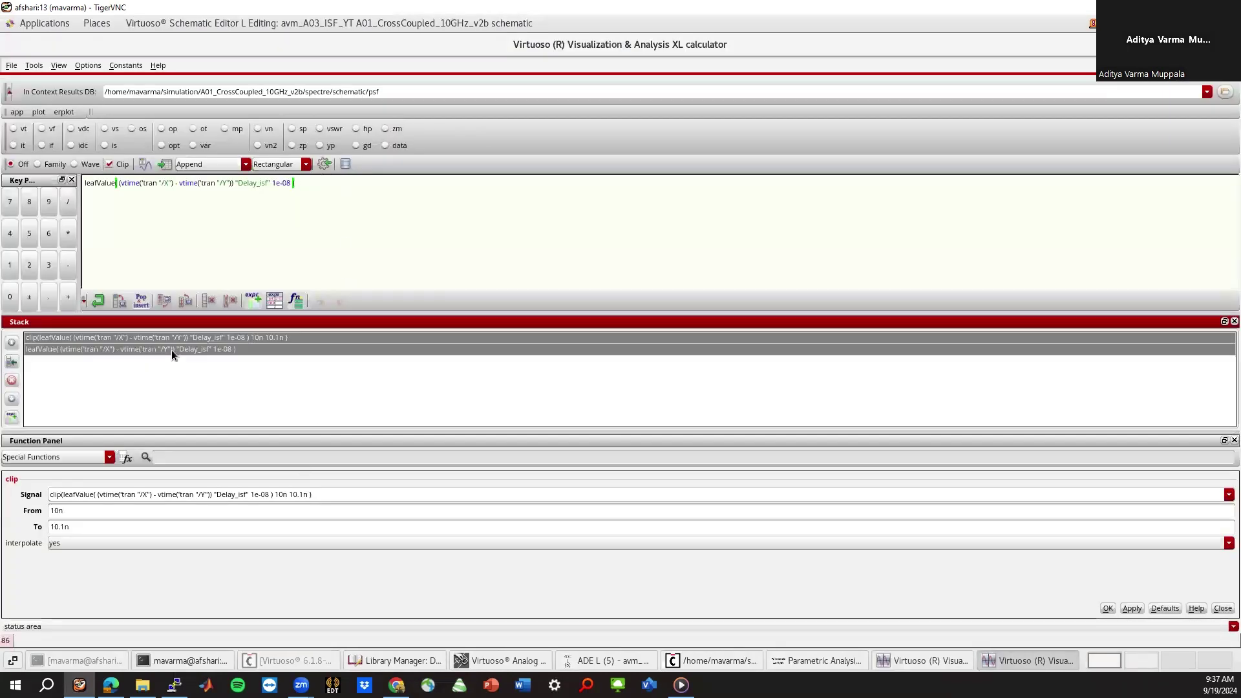
click(11, 381)
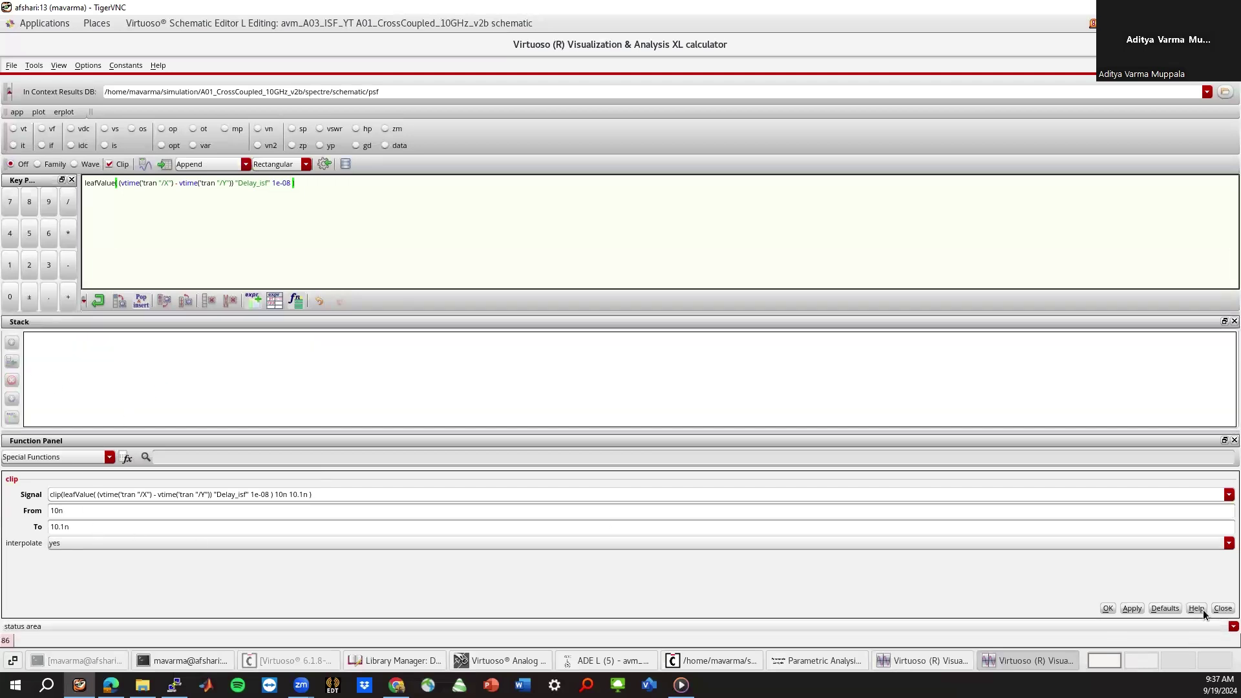
click(1223, 610)
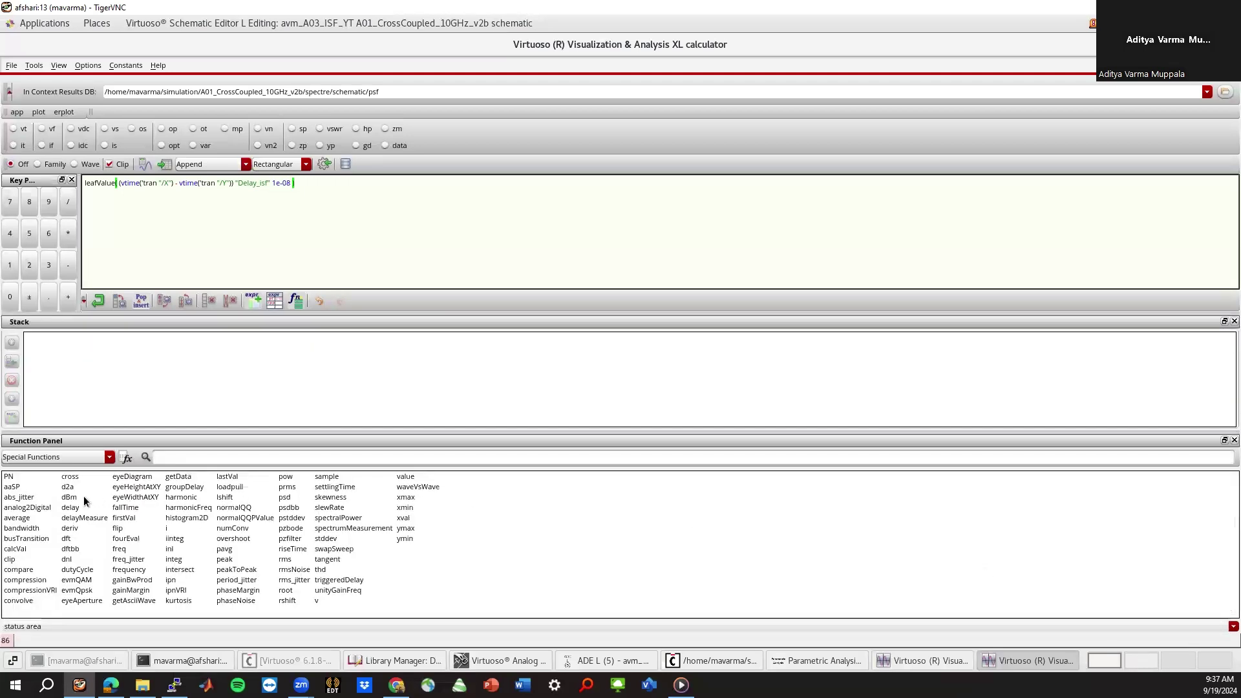
Apply the clip function to the leafValue voltage expression from 10n to 10.1n and append the result to the current graph.
click(9, 559)
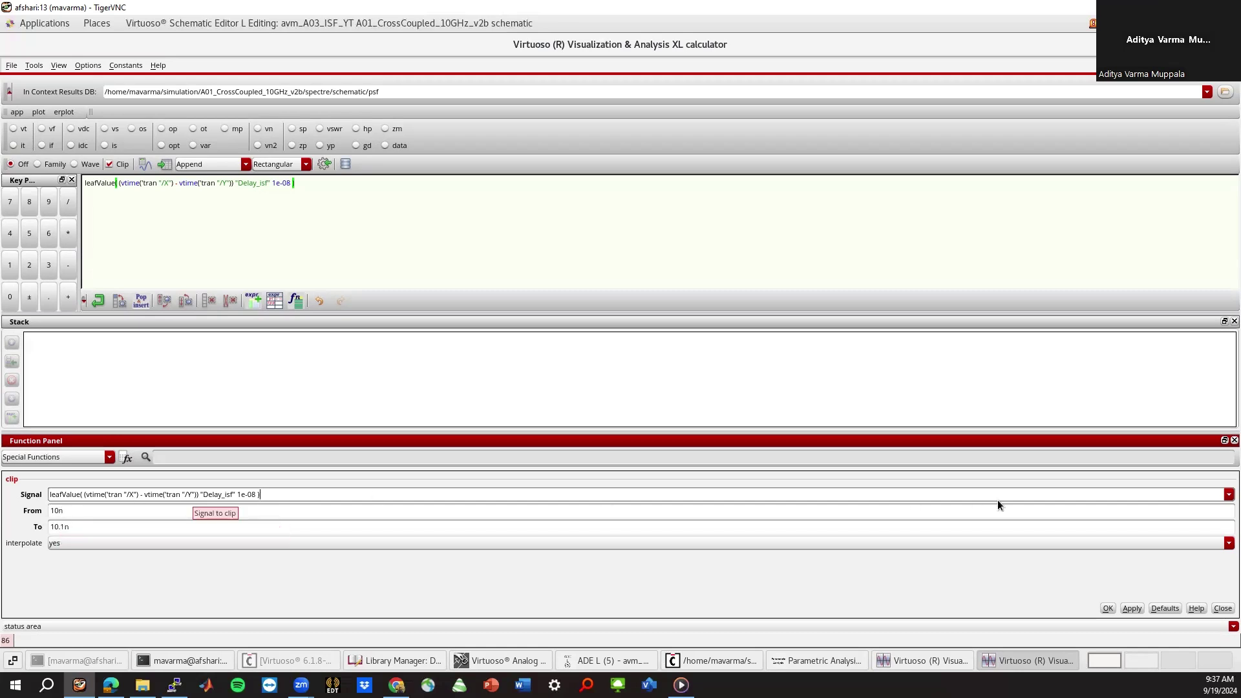
click(1107, 608)
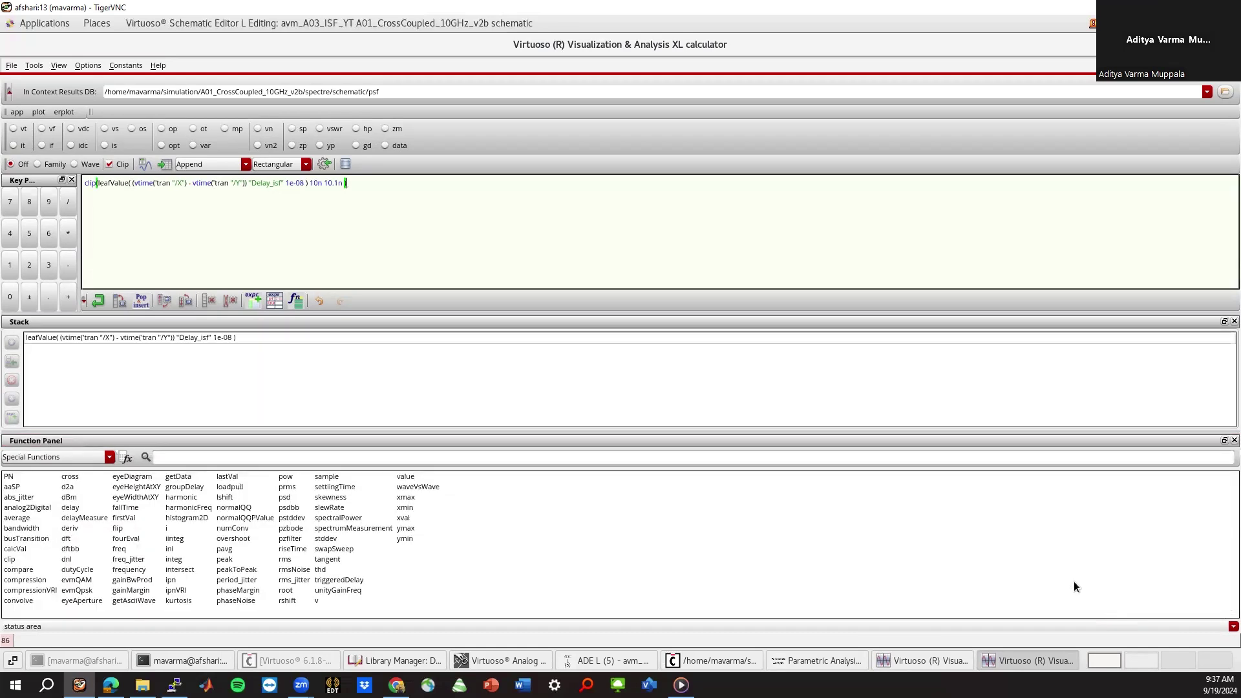
click(145, 164)
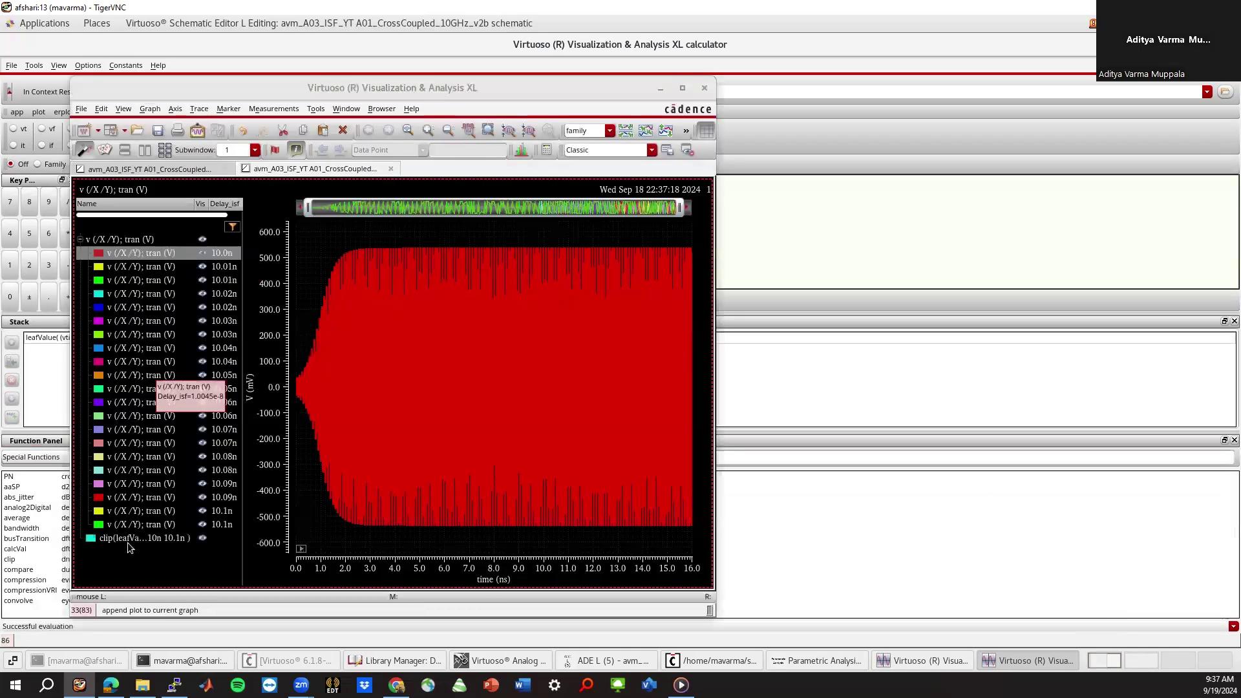
Collapse the v(/X /Y) trace family and delete it, leaving only the clipped waveform in the graph.
click(80, 239)
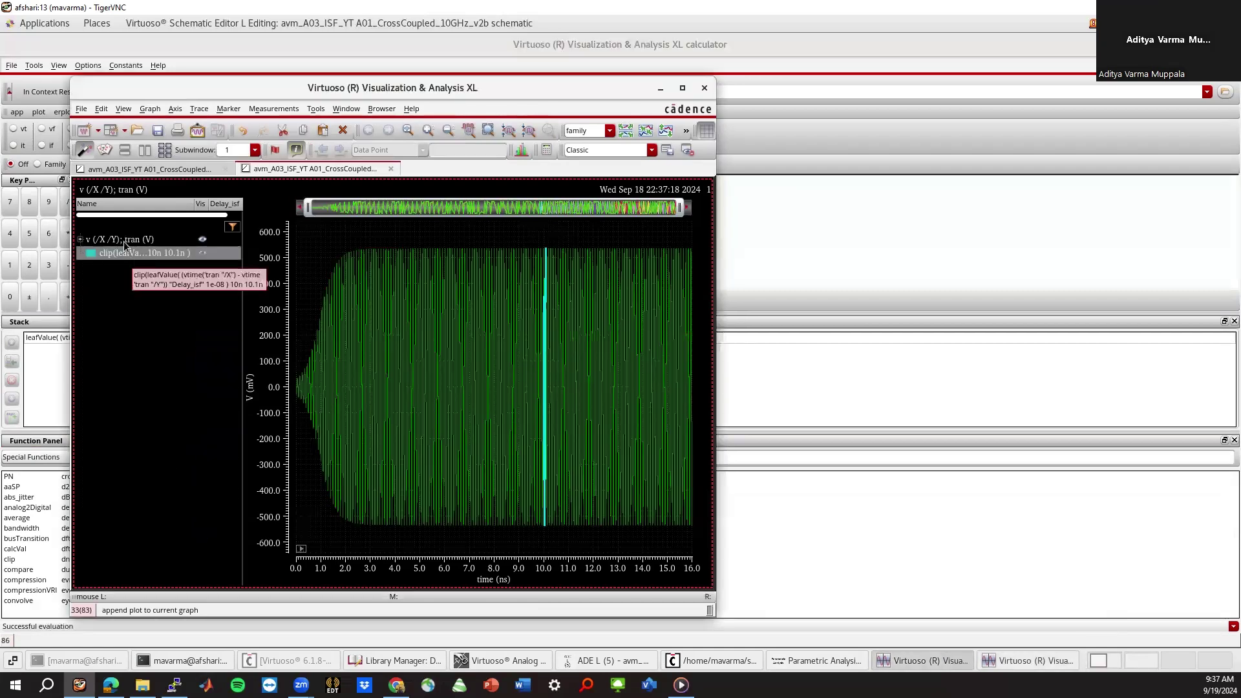
right_click(124, 241)
click(138, 374)
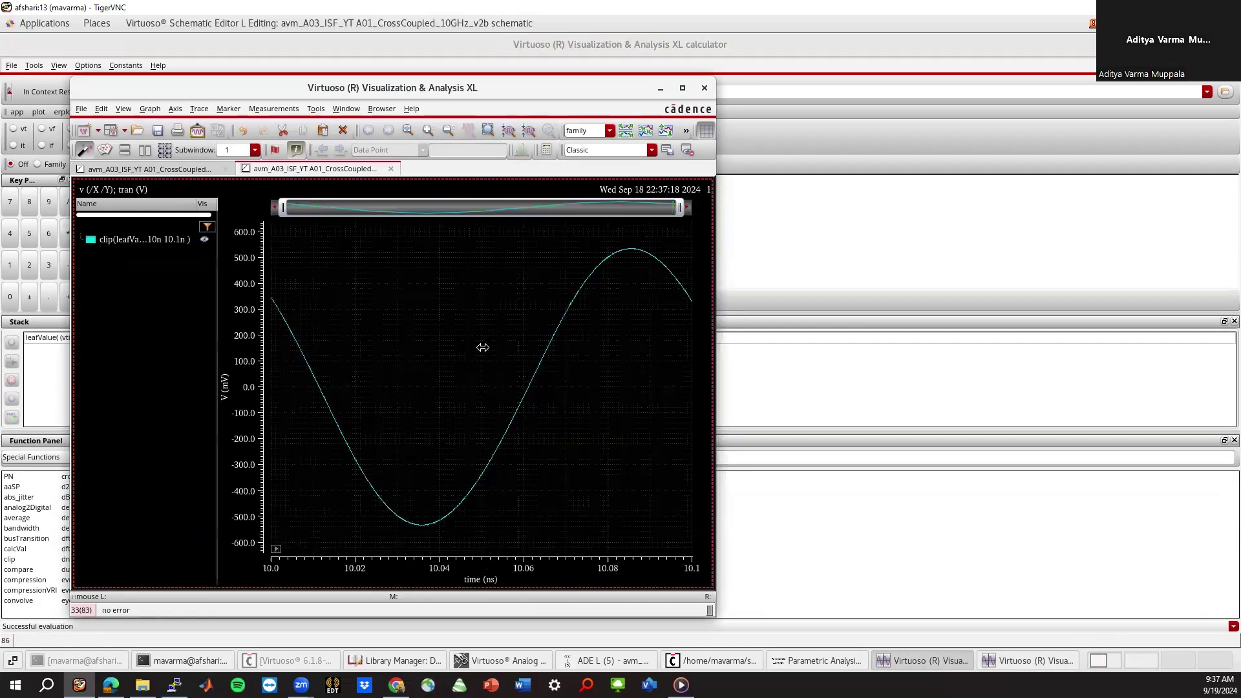
Move the waveform window aside and close the calculator.
drag(760, 94, 848, 93)
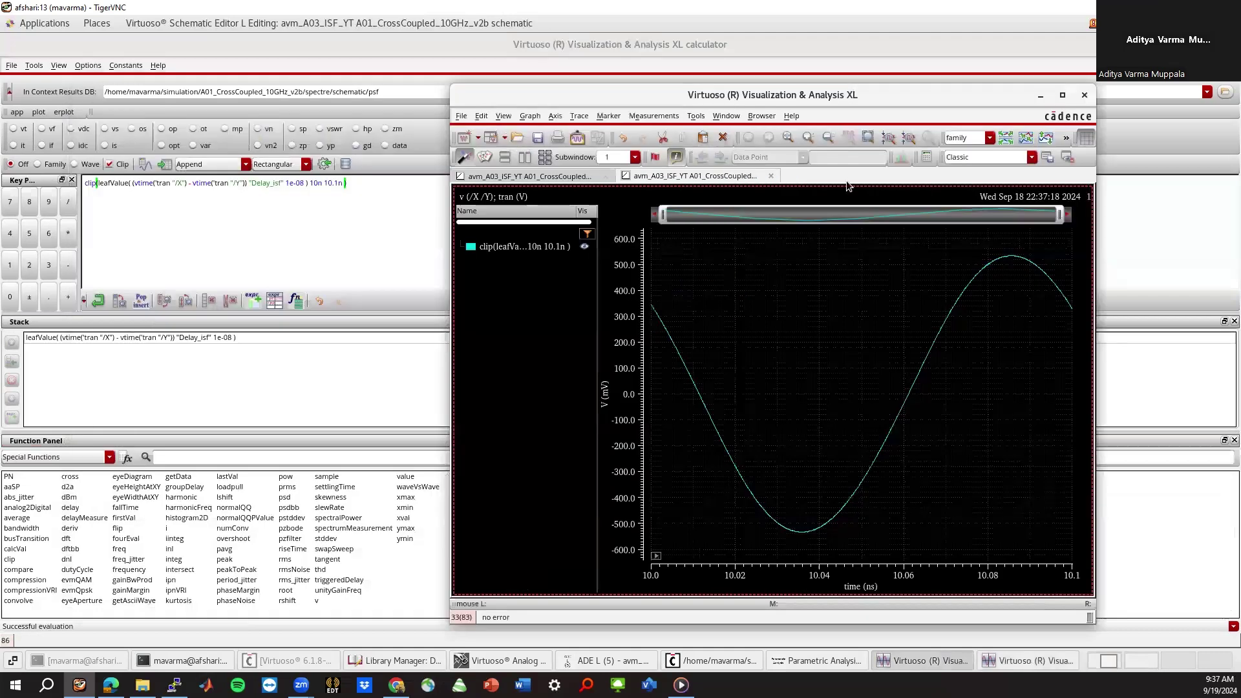
click(1014, 664)
click(926, 666)
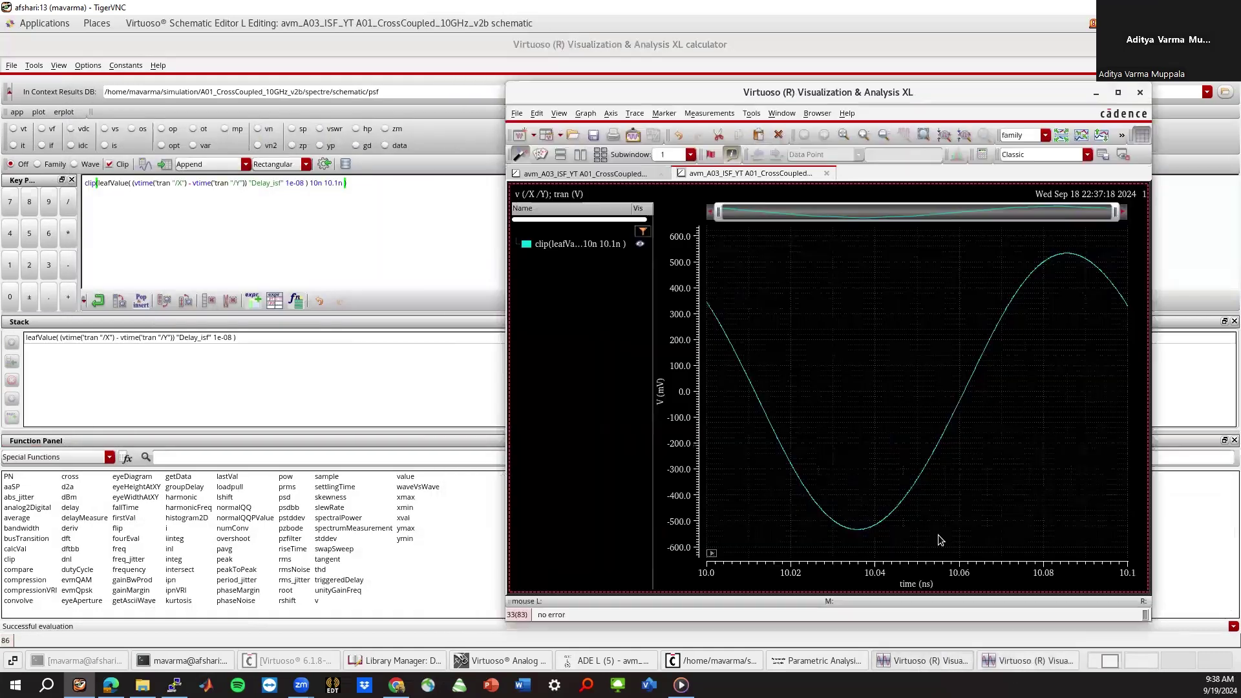
click(1228, 45)
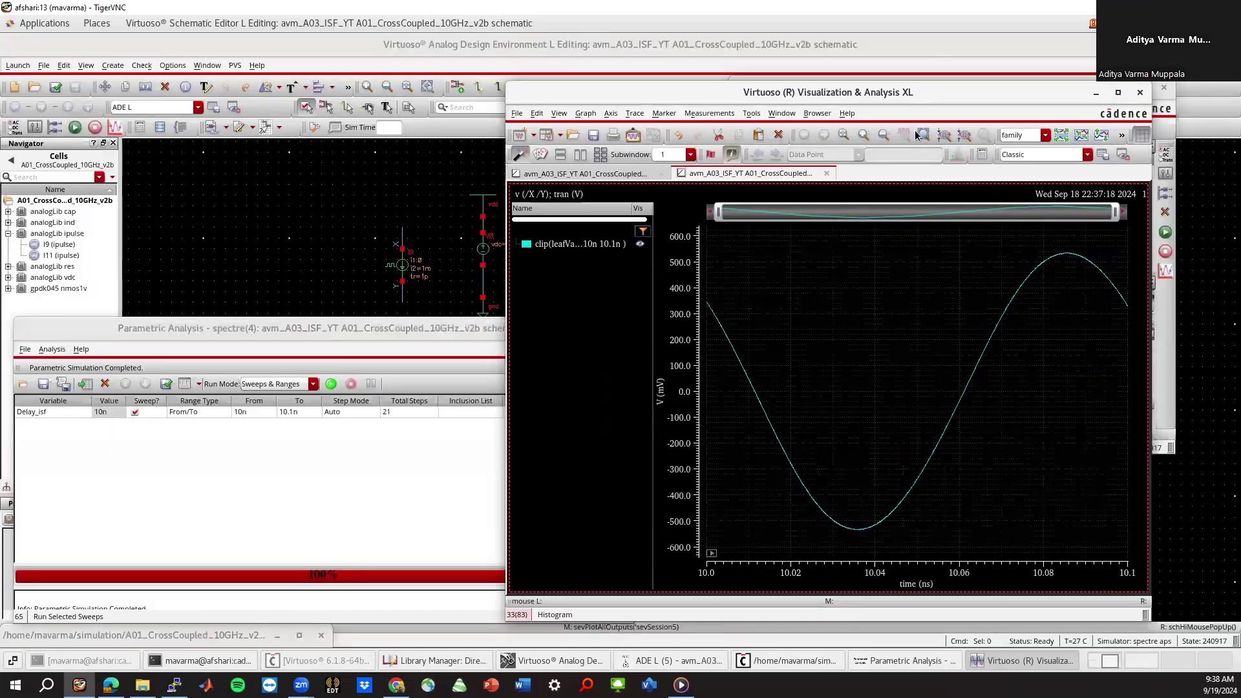
Plot only the ISF output with the plotting mode New SubWin beside the clipped voltage, and maximize the graph window.
click(1157, 375)
click(1143, 416)
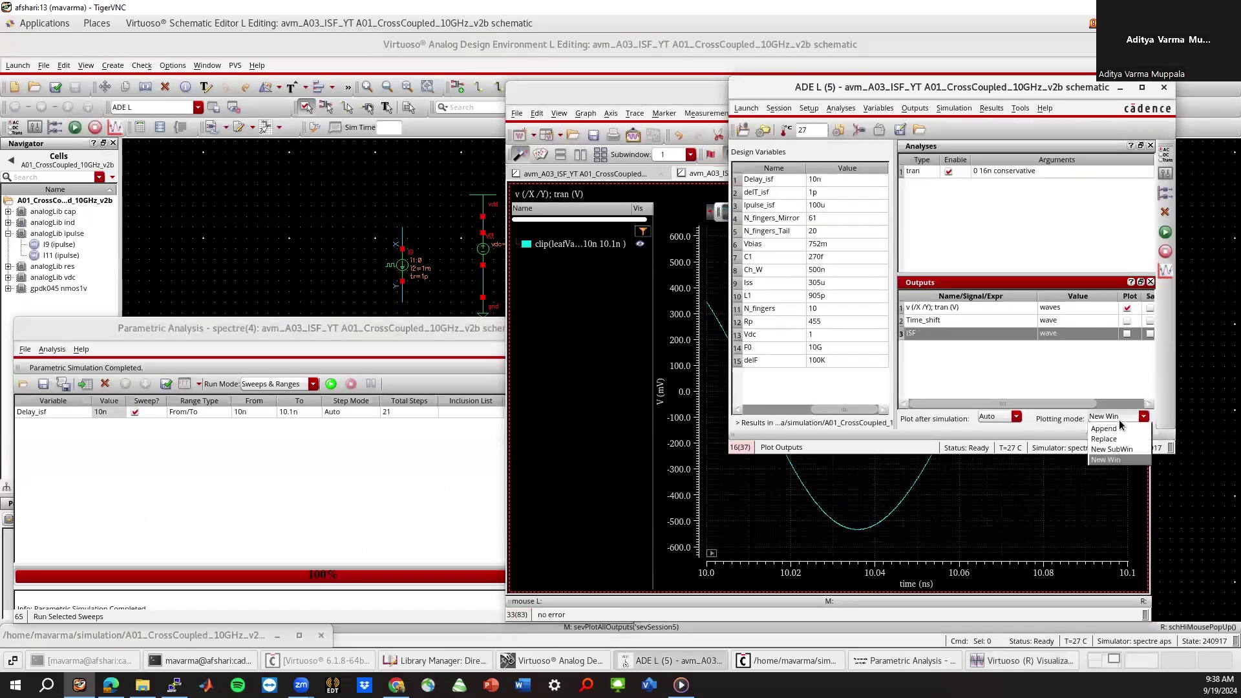
click(1114, 428)
click(1127, 333)
click(1127, 307)
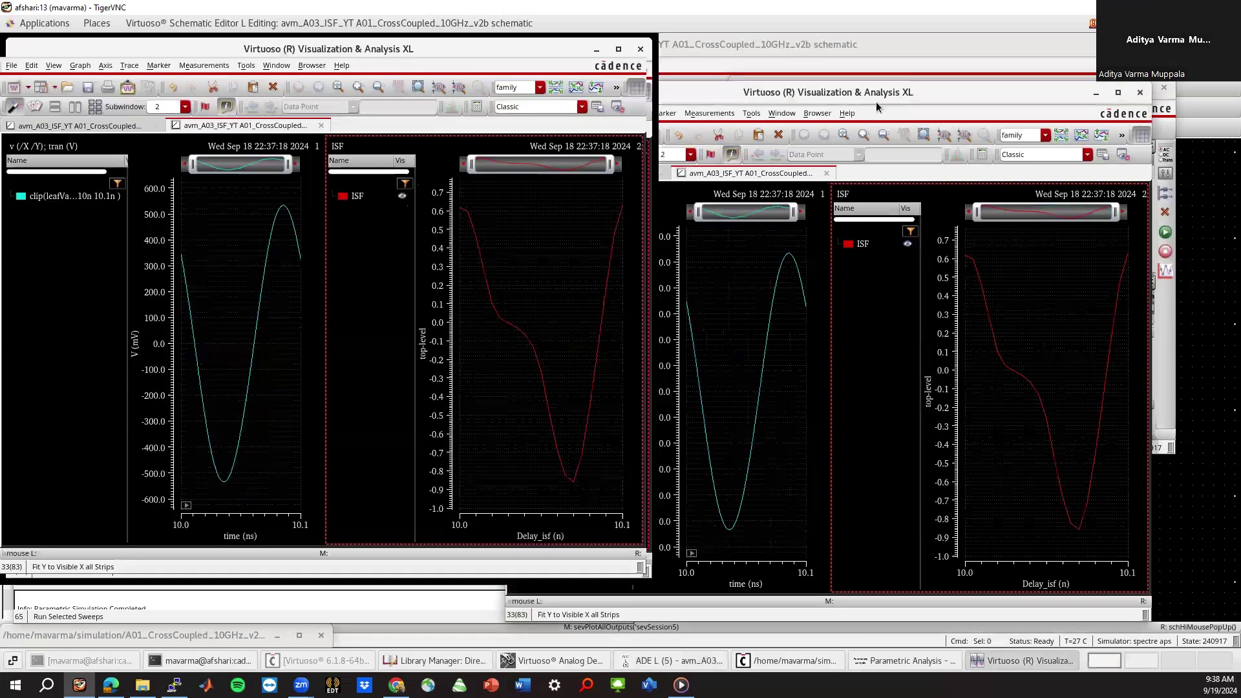
double_click(893, 98)
Place a horizontal marker at 0 V on the clipped voltage waveform.
click(387, 281)
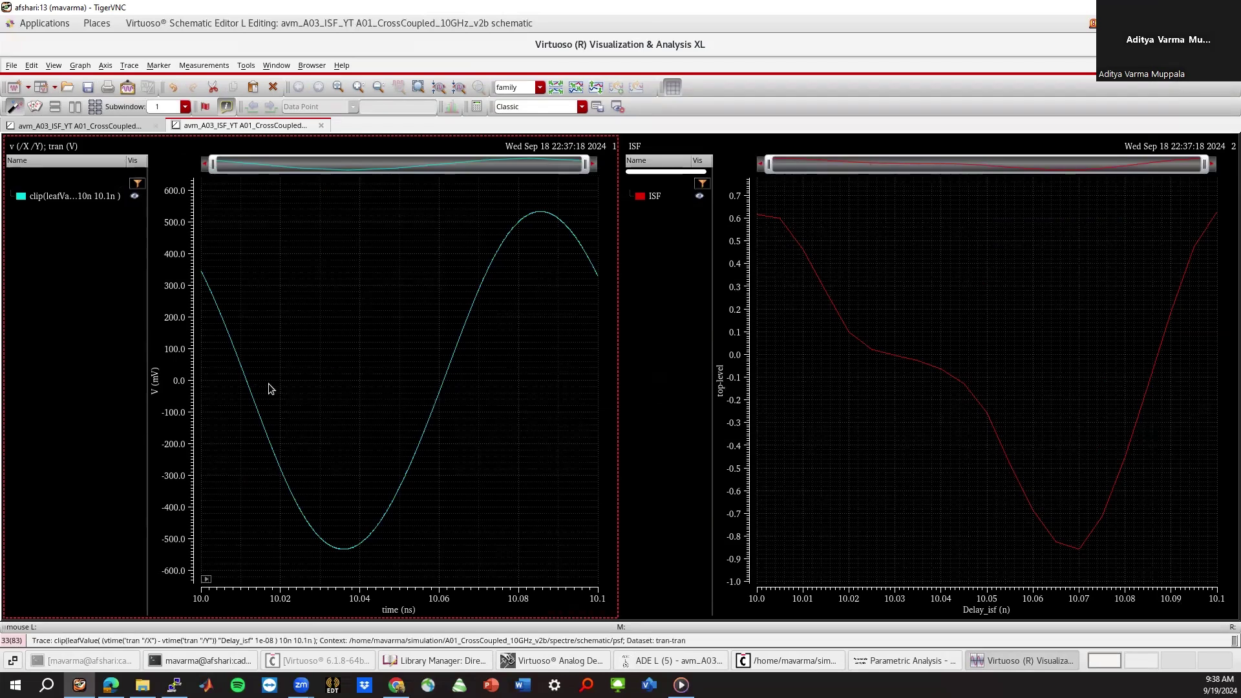
key(h)
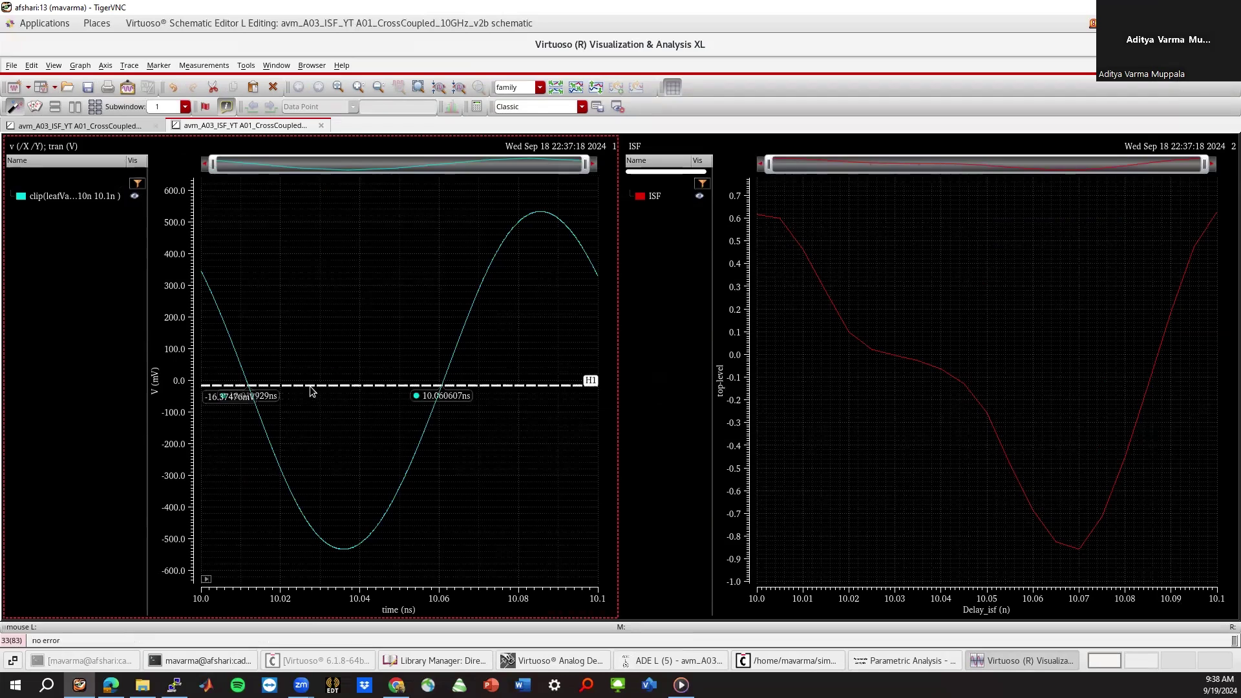
drag(309, 386, 310, 380)
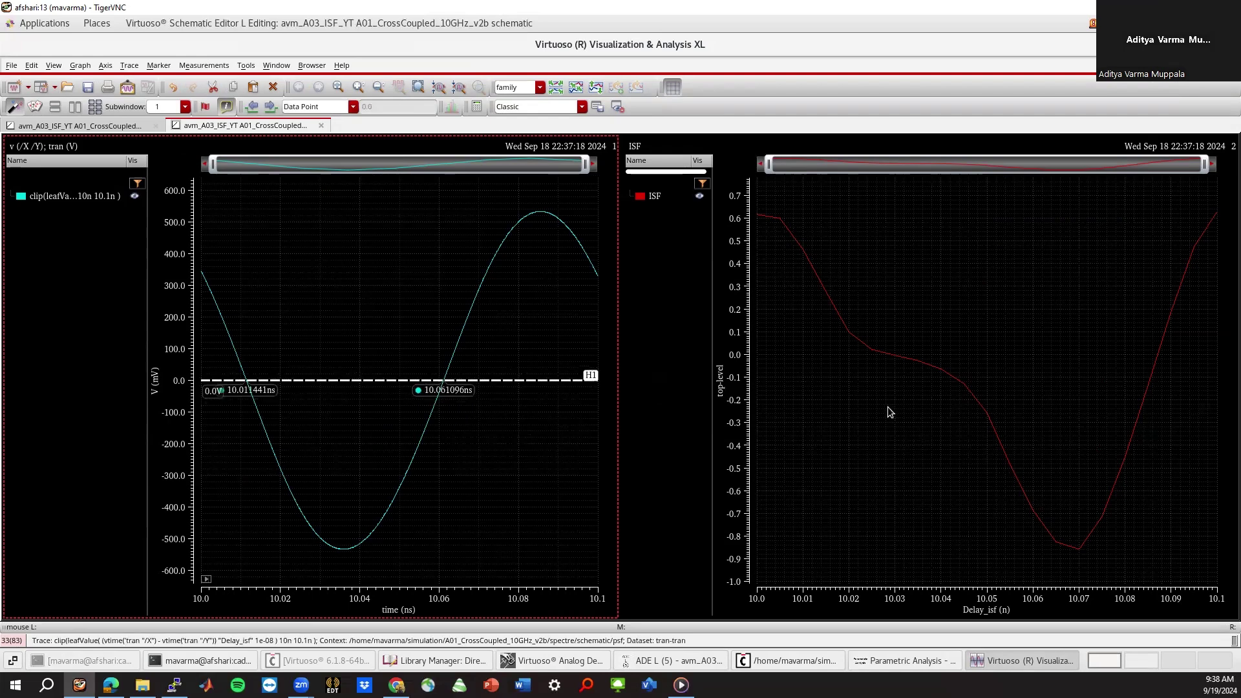
Place two vertical markers on the ISF curve at delays of about 10.01n and 10.06n.
key(v)
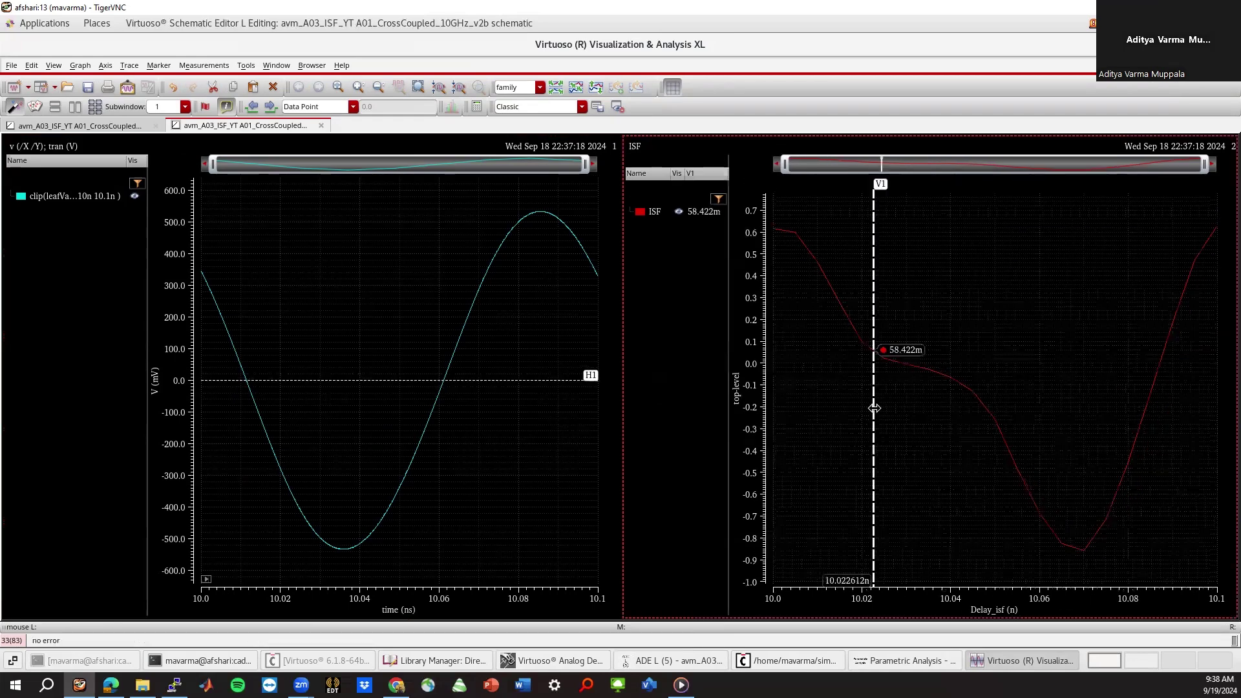
drag(869, 406, 818, 410)
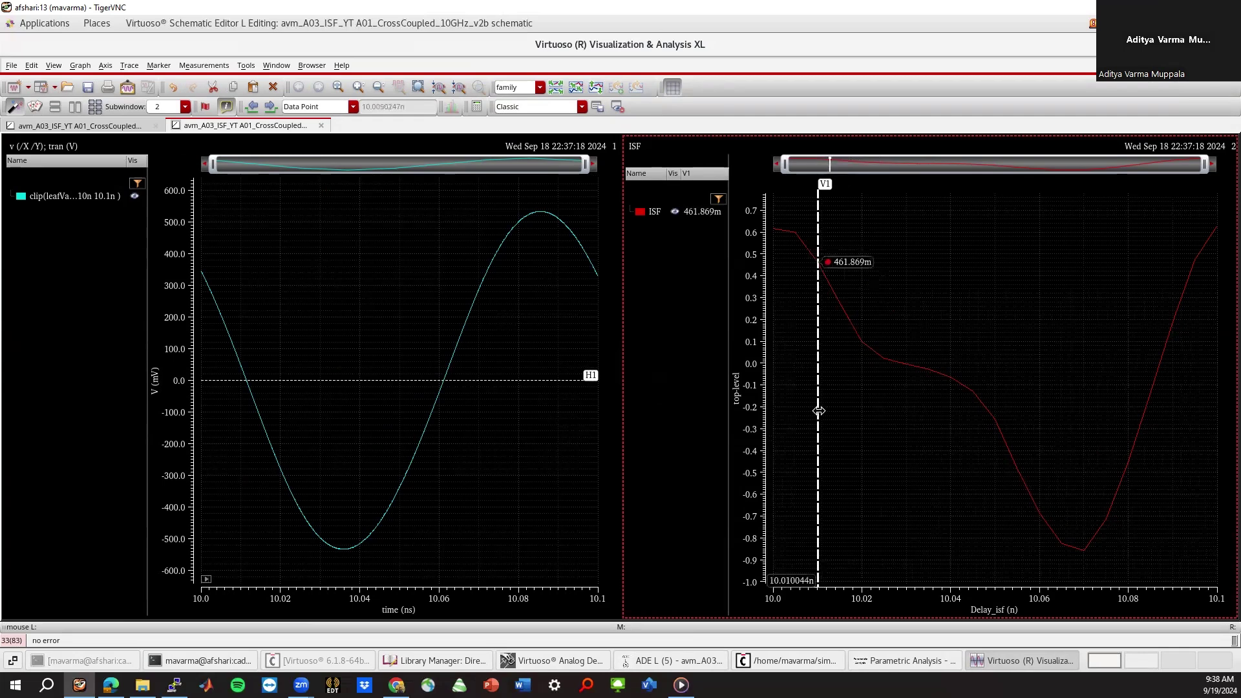
click(1079, 368)
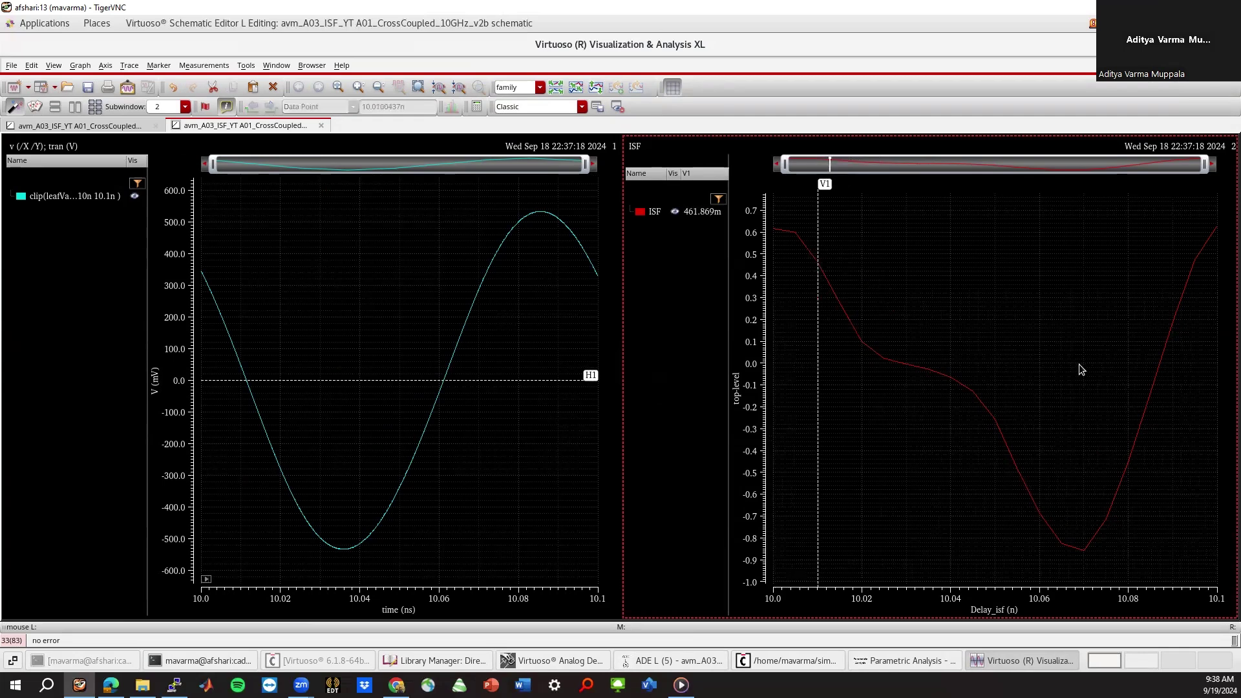
key(v)
drag(1079, 367, 1041, 380)
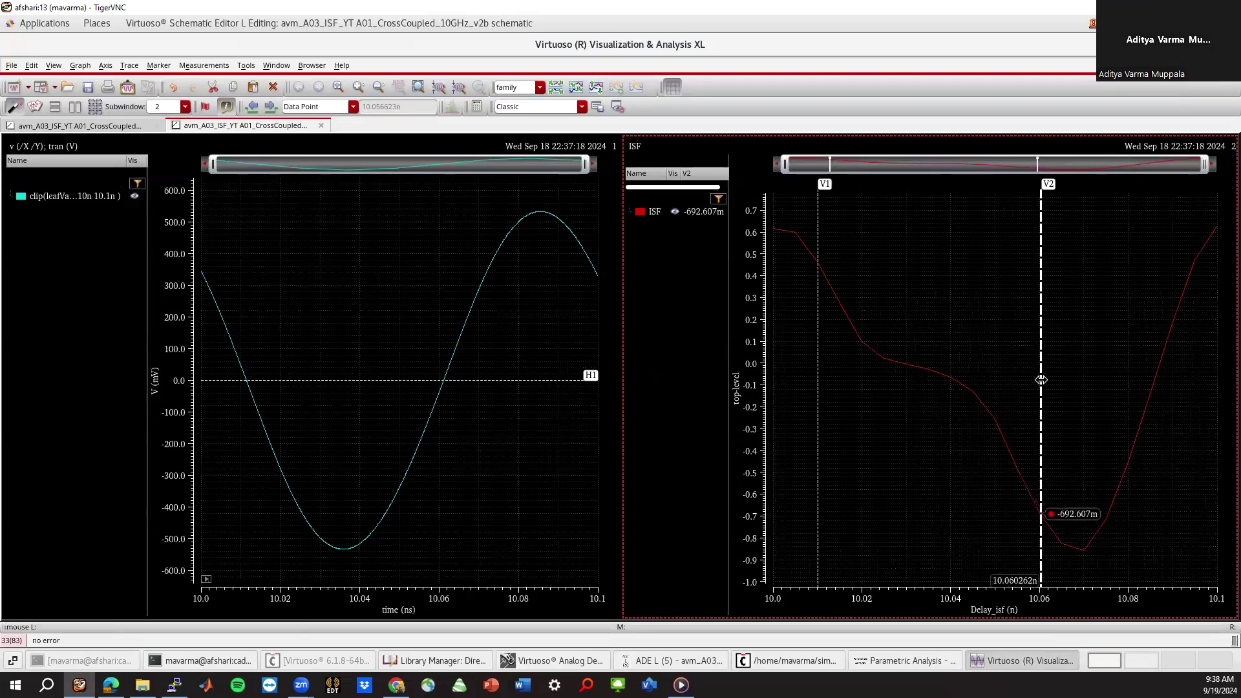
click(1106, 415)
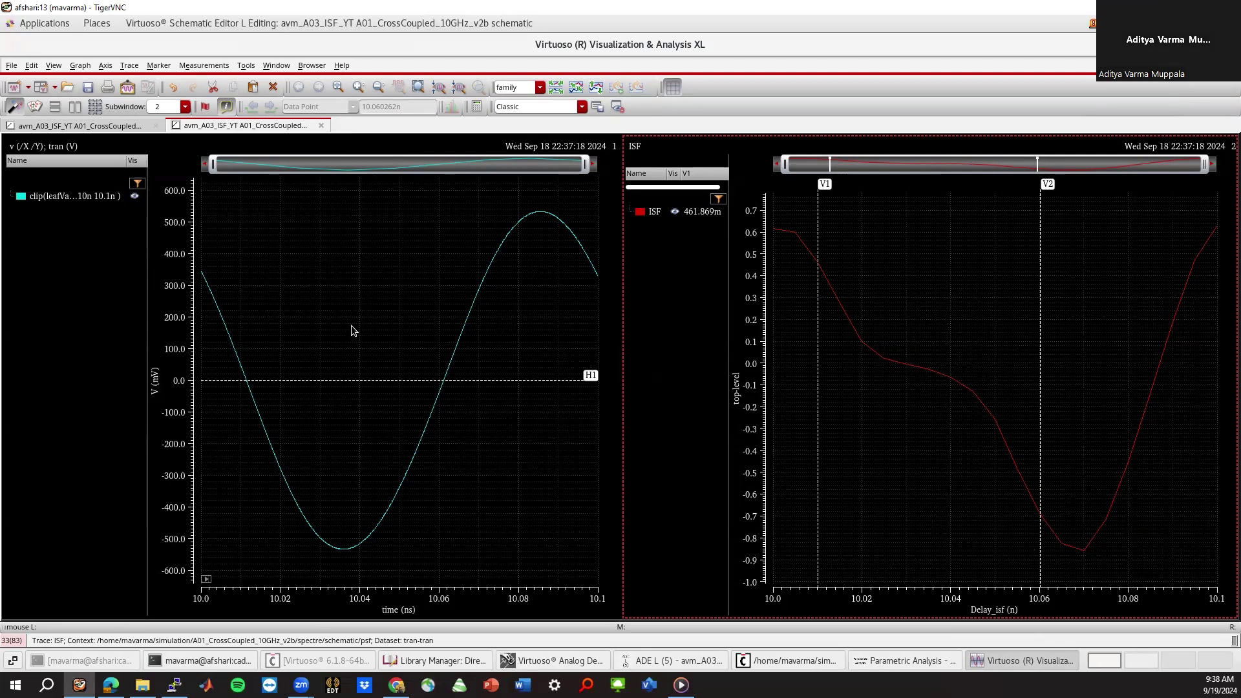
Place vertical markers at the voltage waveform's peak, about 10.085 ns, and its trough, about 10.035 ns.
click(544, 314)
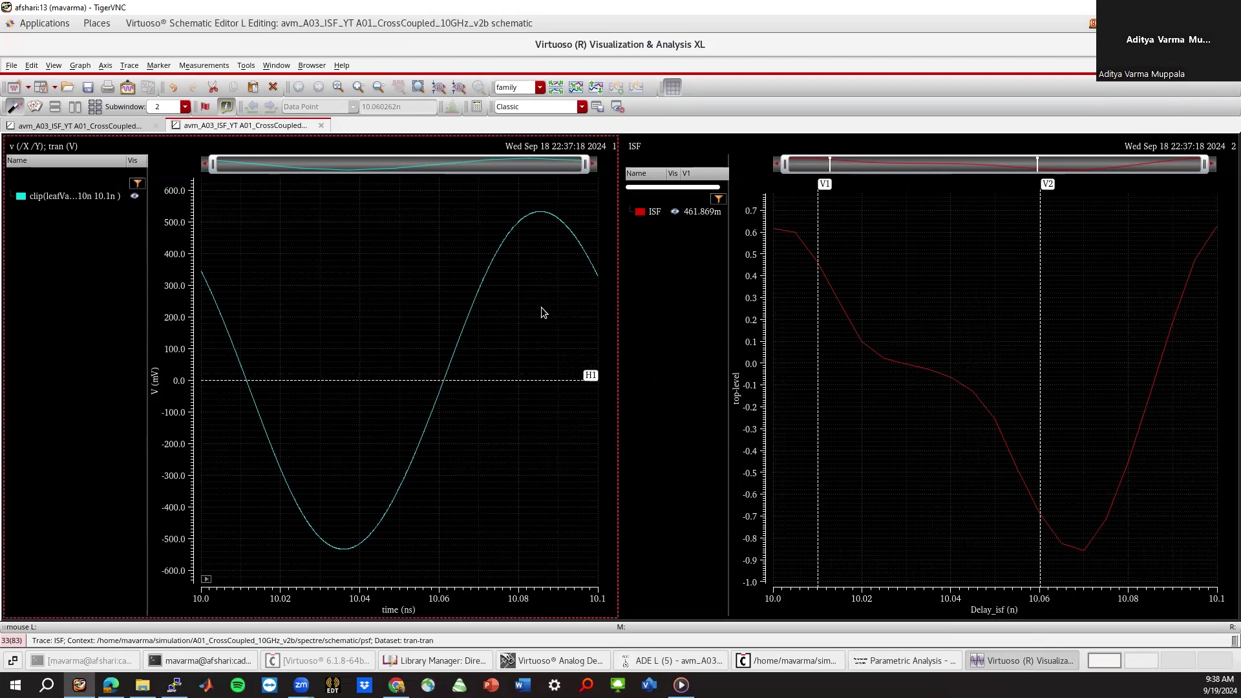
key(v)
drag(545, 315, 543, 317)
click(365, 428)
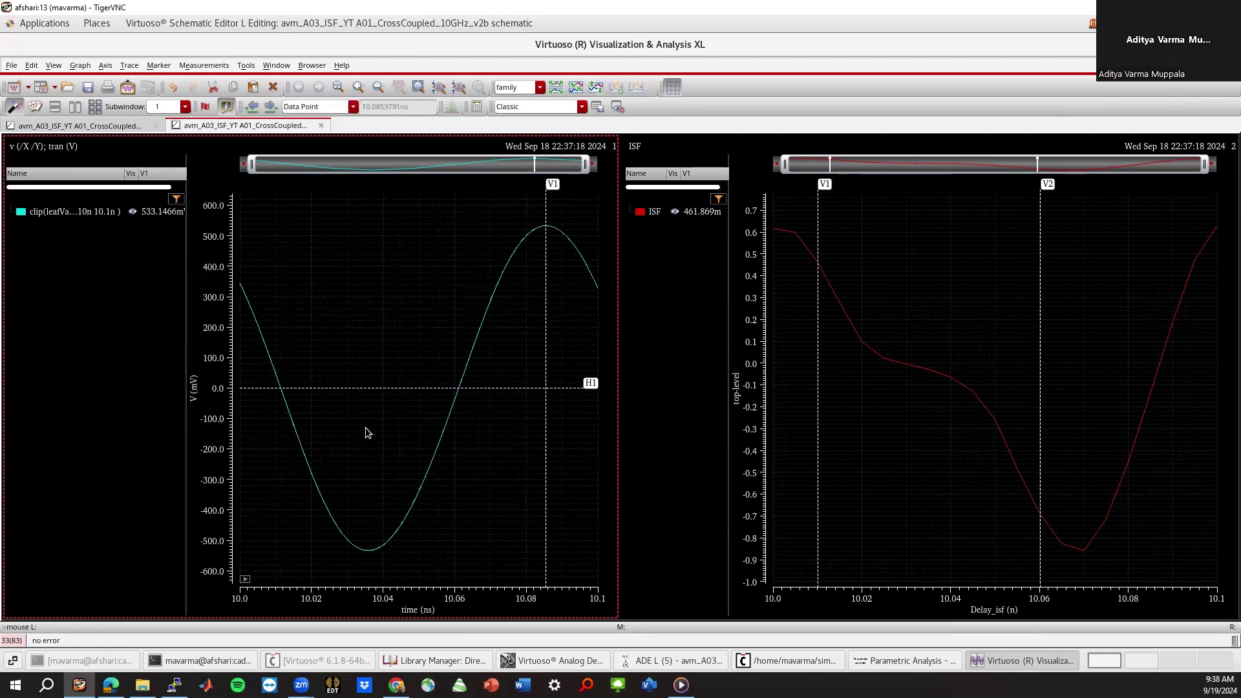
key(v)
drag(367, 429, 364, 429)
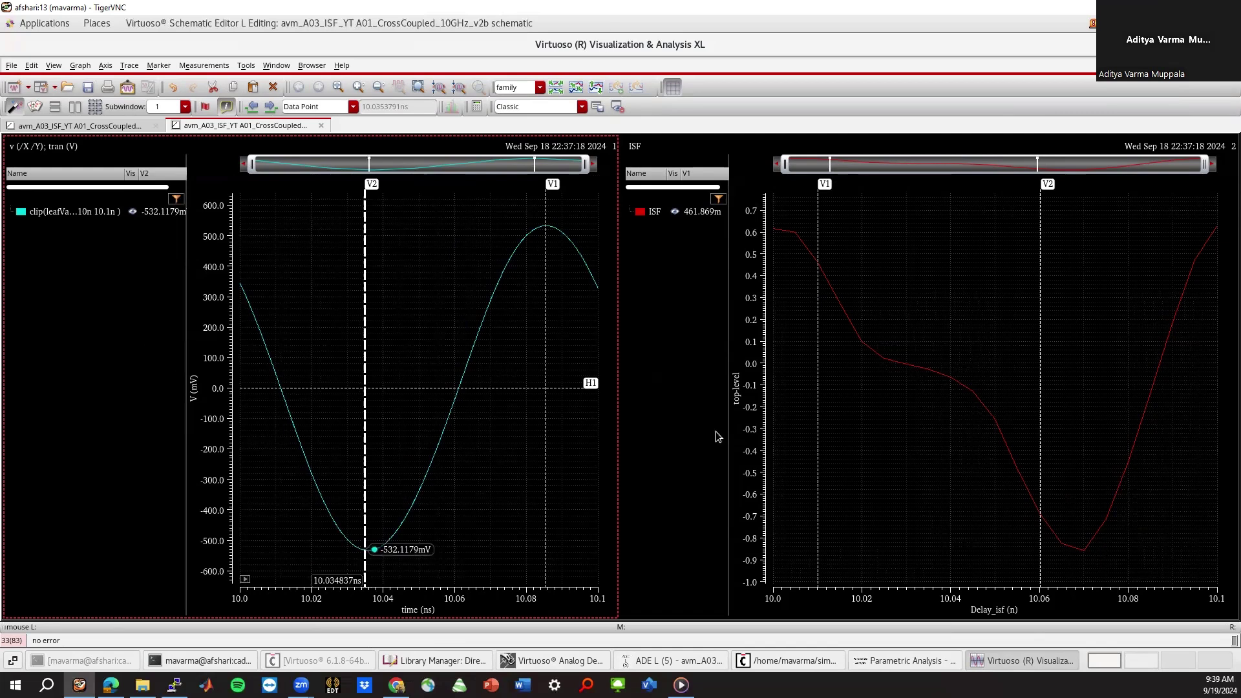
Place a horizontal marker at about zero on the ISF curve and compare its crossings with the voltage waveform's extremes.
click(845, 367)
key(h)
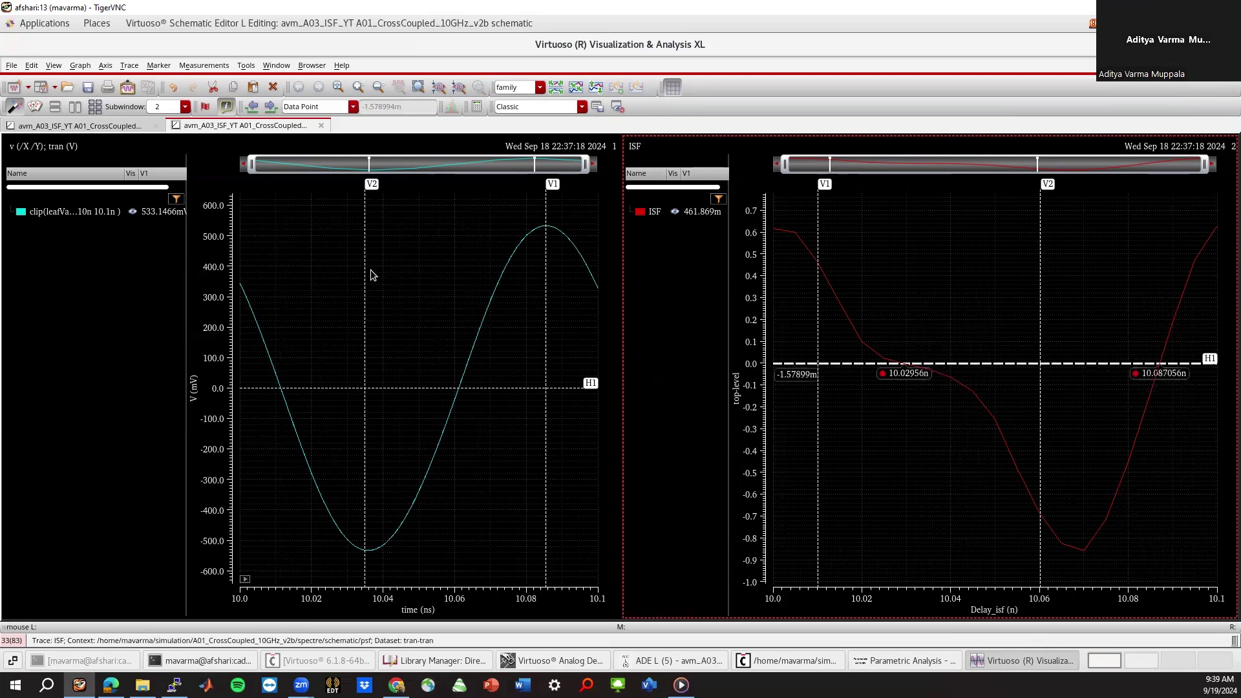
click(542, 294)
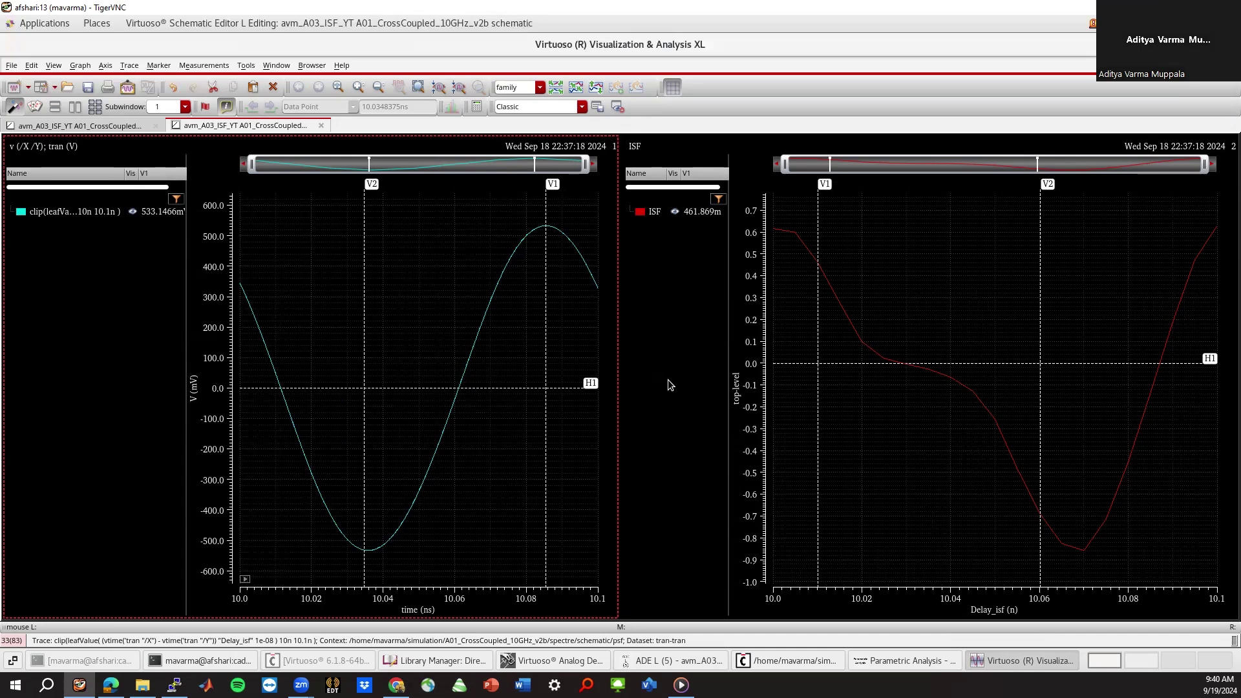
click(779, 363)
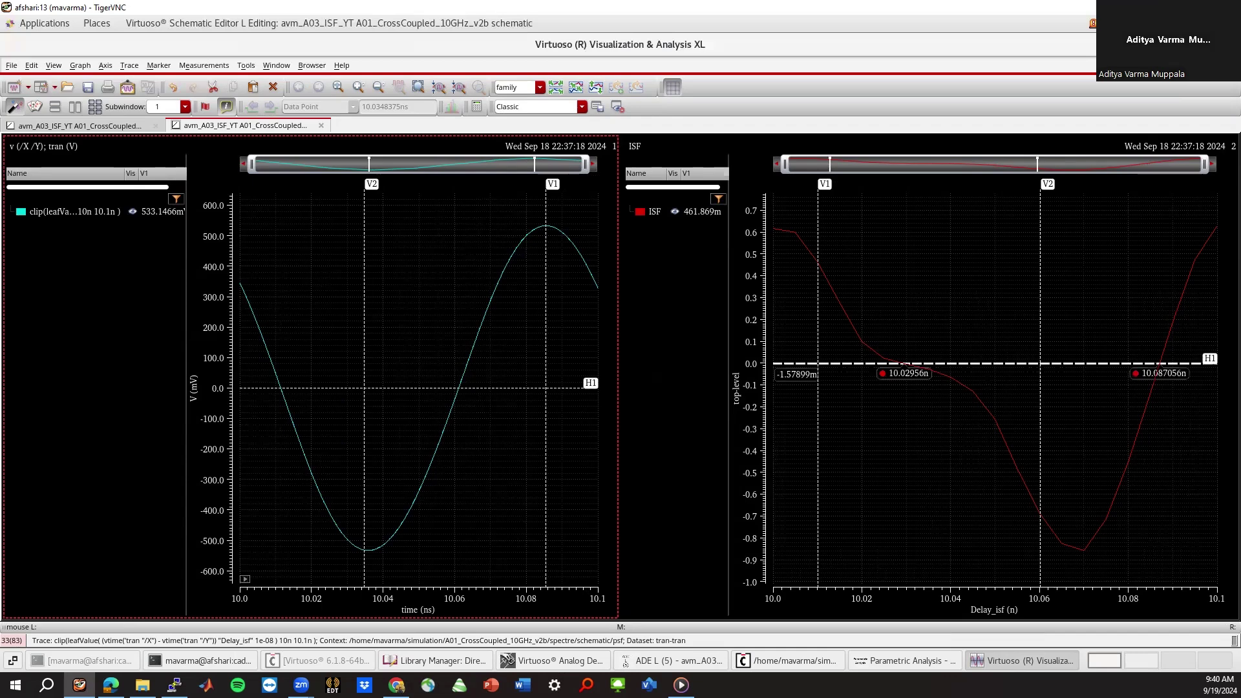